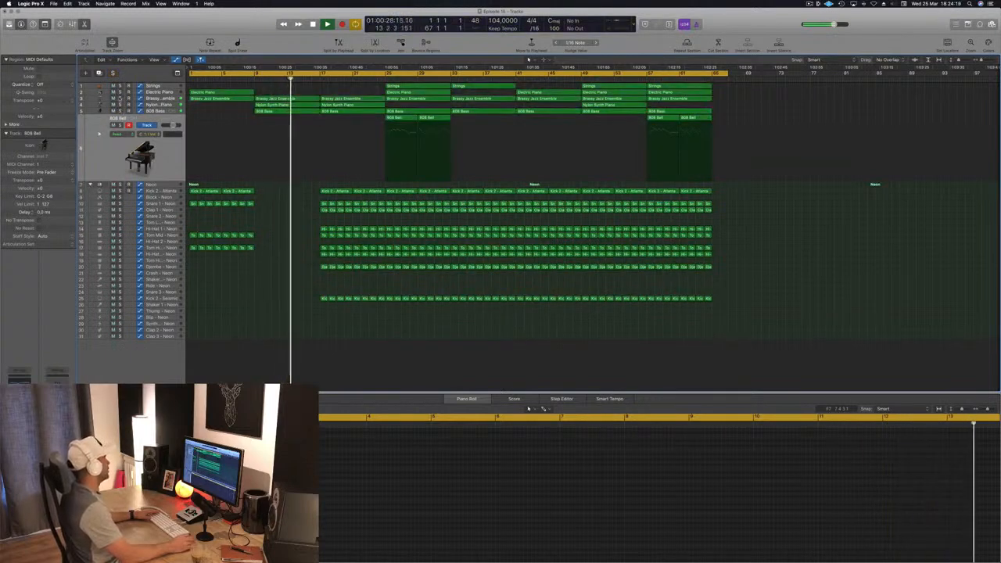
Audition the Brassy Jazz Ensemble track in solo during playback, select it and turn the solo off.
{"action": "key", "text": "Up"}
{"action": "key", "text": "Up"}
{"action": "key", "text": "s"}
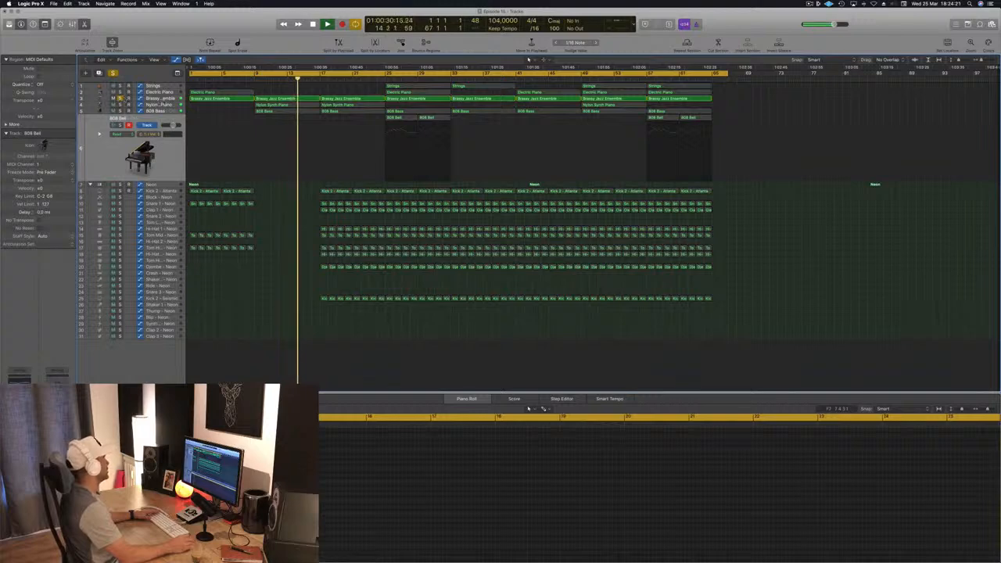
{"action": "left_click", "coordinate": [103, 99]}
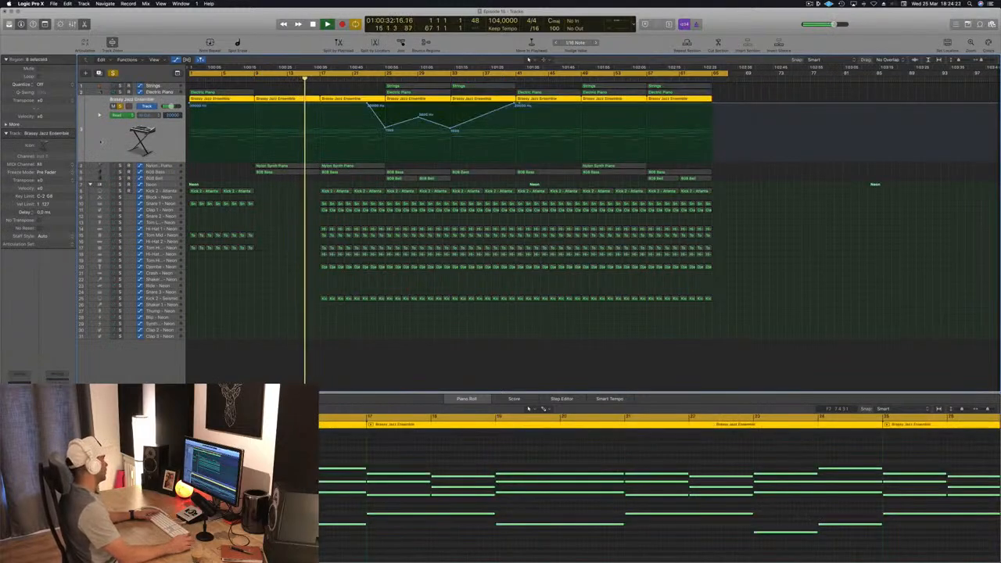
{"action": "key", "text": "s"}
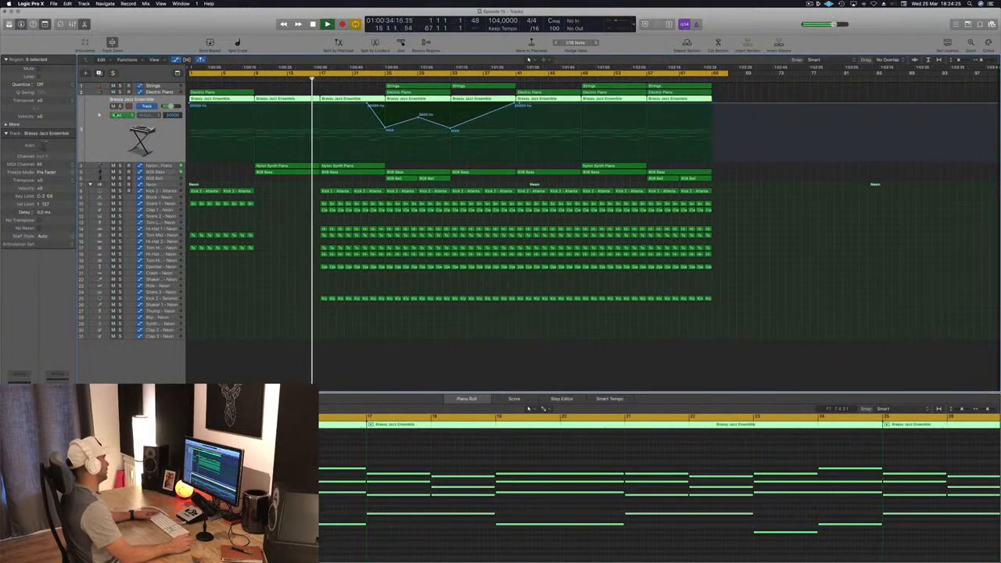
{"action": "left_click", "coordinate": [268, 221]}
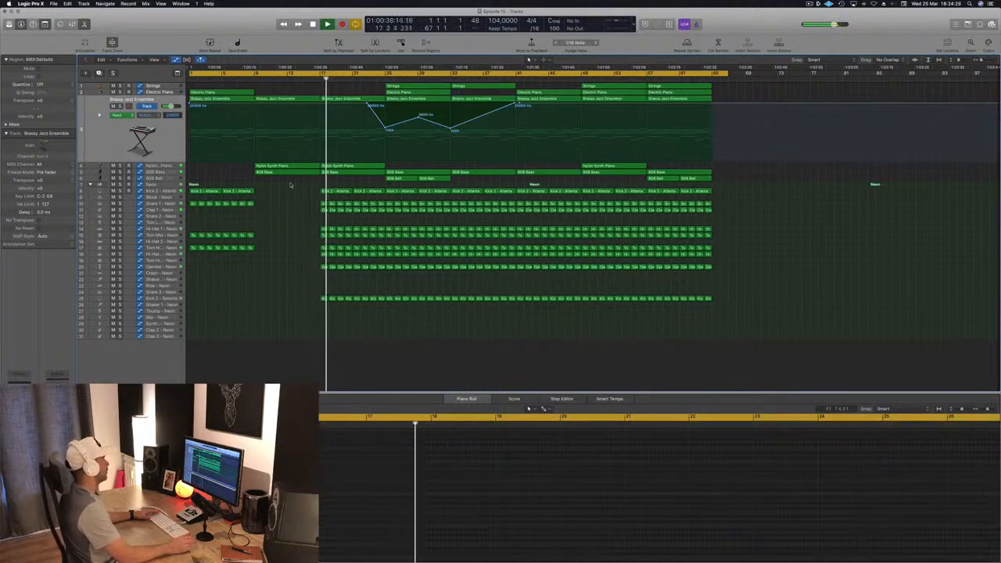
Listen to the song from bar 25 with the 808 Bell track selected, and return the playhead to the start.
{"action": "left_click", "coordinate": [381, 78]}
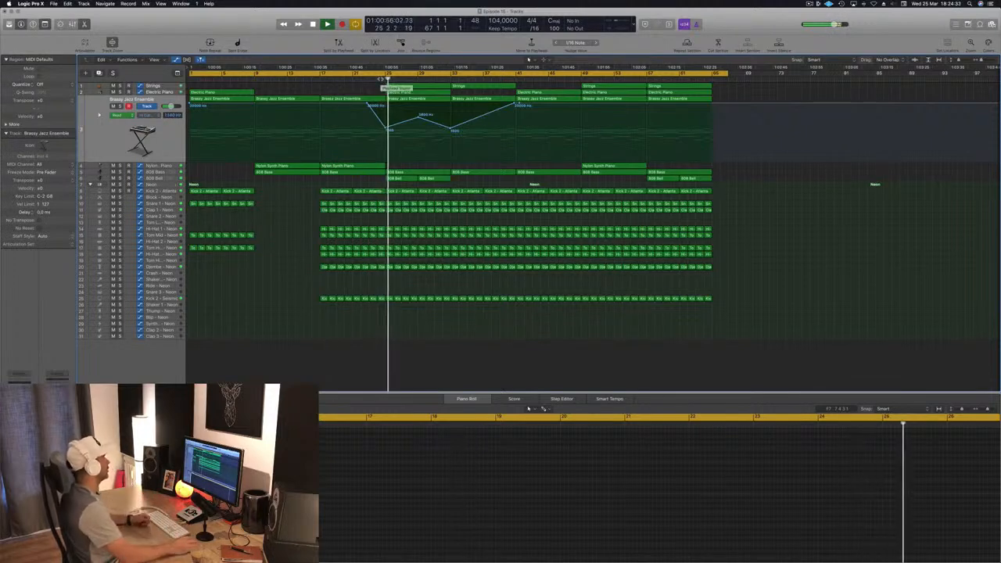
{"action": "left_click", "coordinate": [173, 178]}
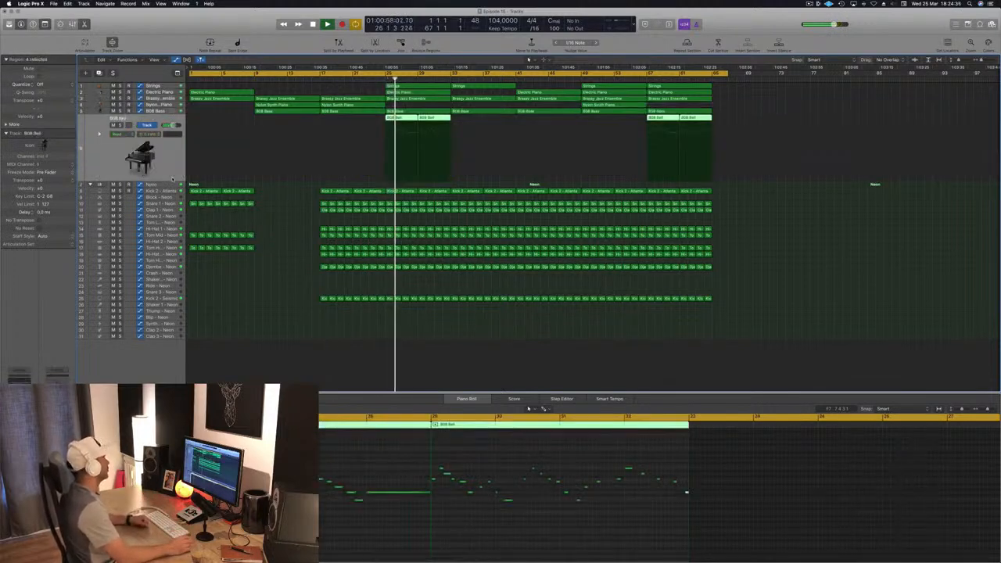
{"action": "left_click", "coordinate": [272, 264]}
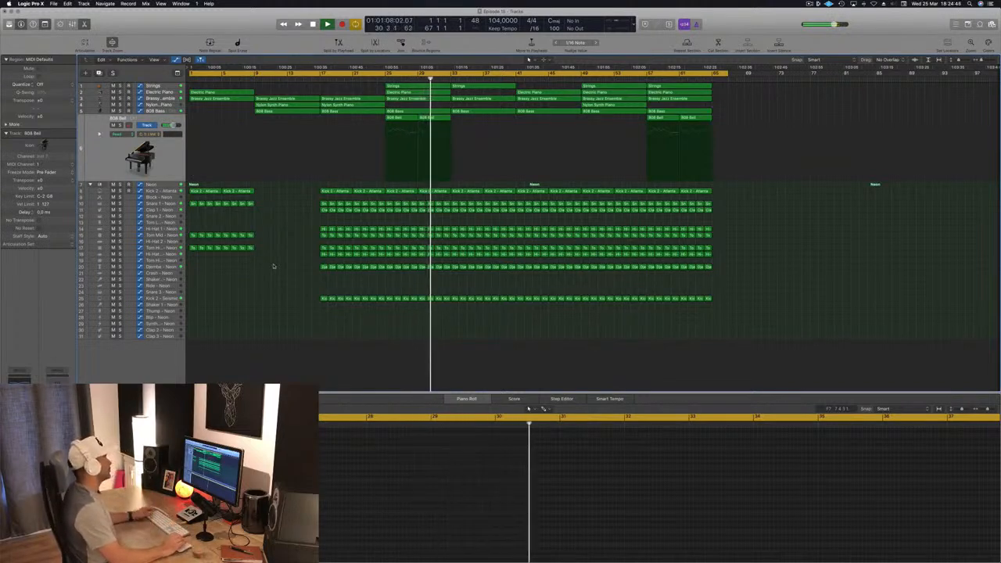
{"action": "key", "text": "space"}
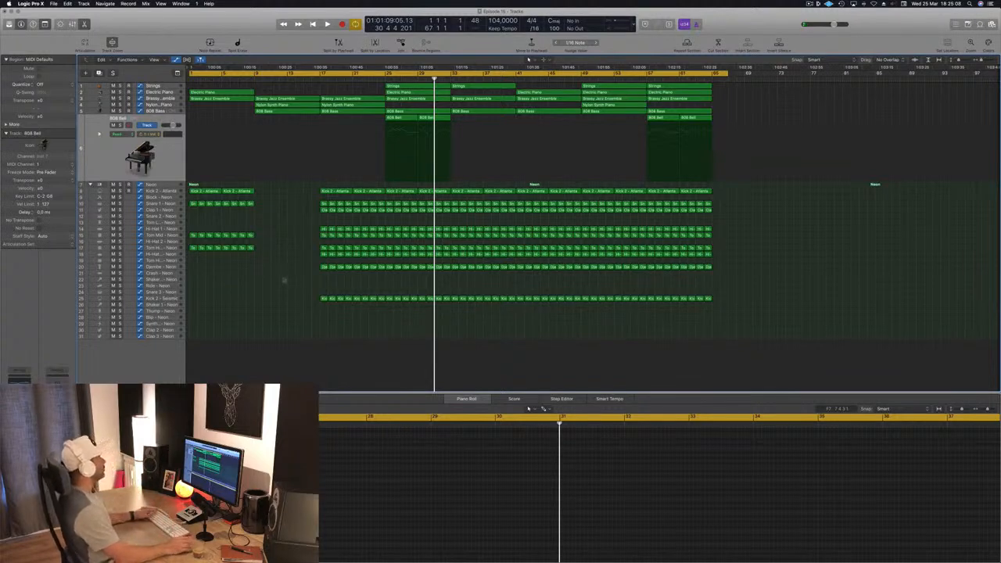
{"action": "key", "text": "Return"}
{"action": "key", "text": "space"}
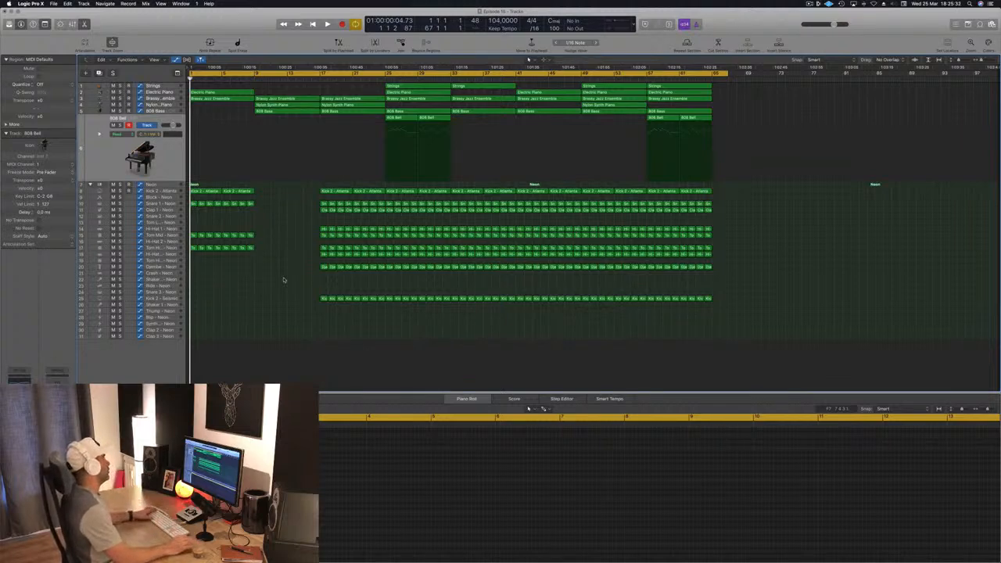
{"action": "key", "text": "space"}
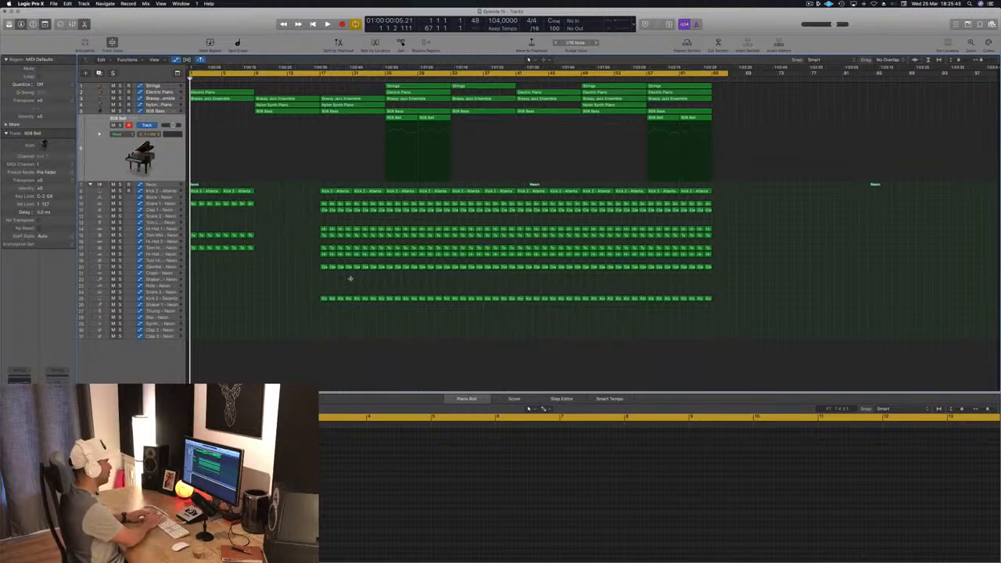
Undo the misplaced repeat at bar 67, shorten the cycle range to end at bar 65, and repeat the arrangement from there.
{"action": "key", "text": "super+z"}
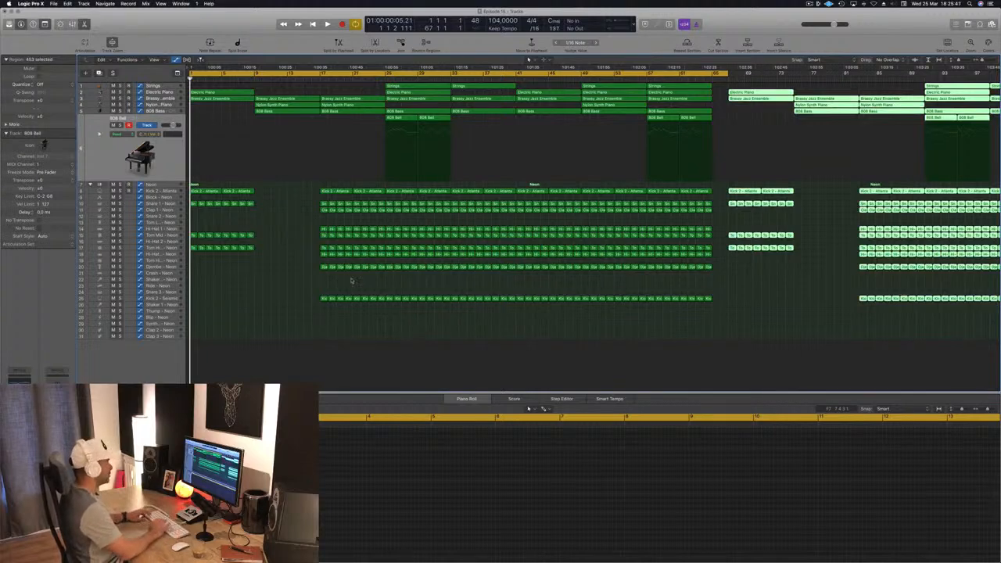
{"action": "key", "text": "super+z"}
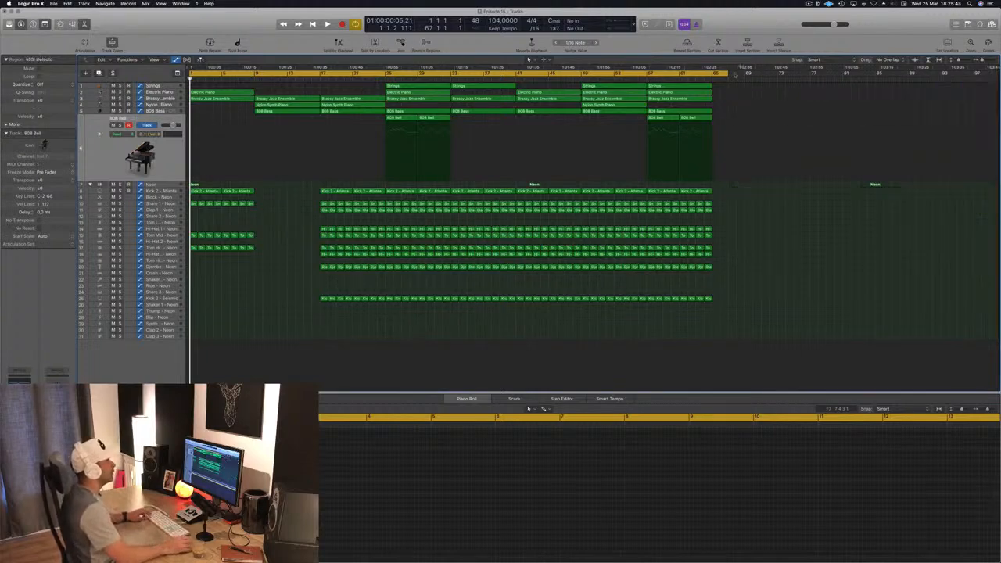
{"action": "left_click_drag", "start_coordinate": [728, 75], "coordinate": [710, 75]}
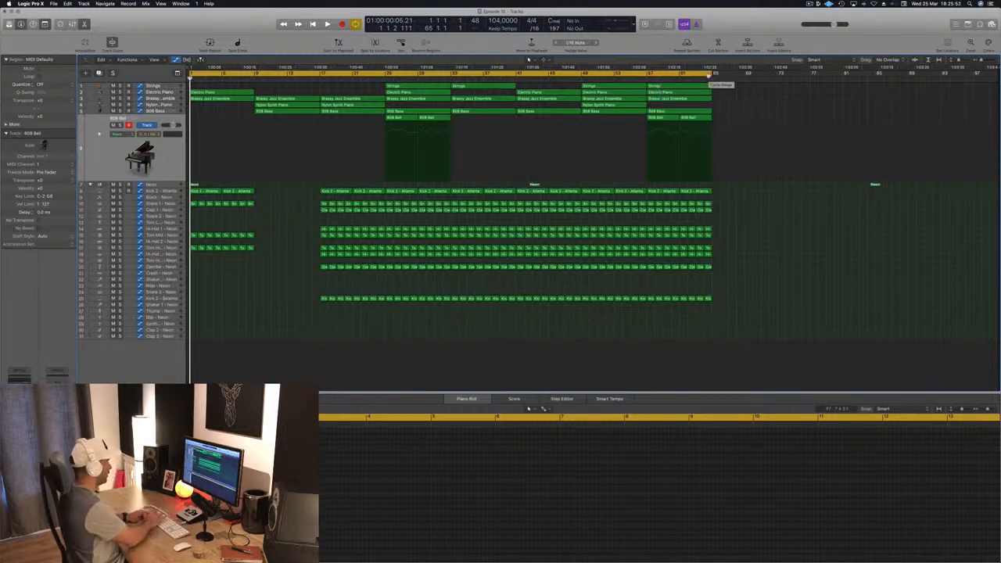
{"action": "key", "text": "super+r"}
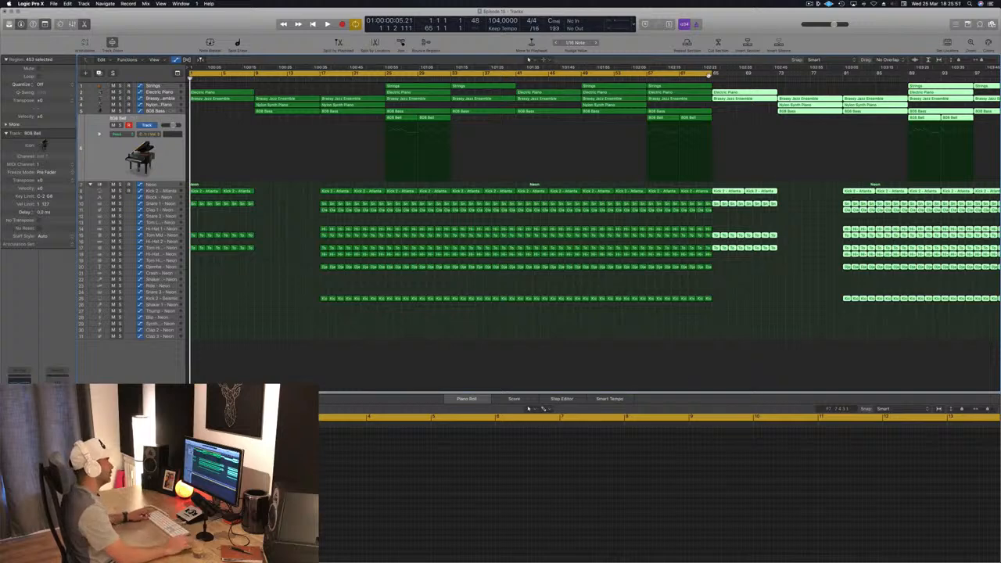
{"action": "key", "text": "super+Left"}
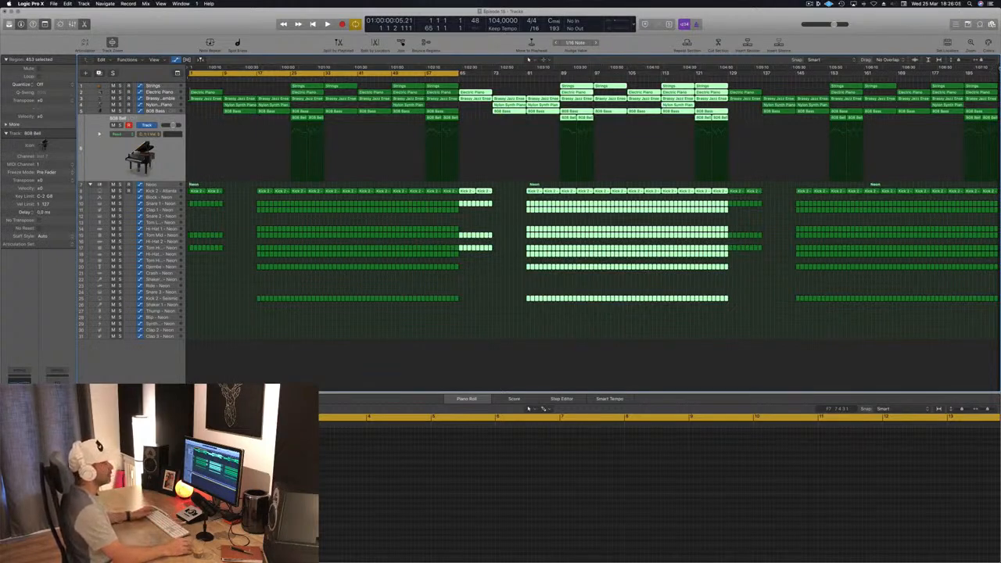
Delete all regions beyond bar 161 and pull the project end marker back to just after the last regions.
{"action": "left_click_drag", "start_coordinate": [872, 309], "coordinate": [997, 78]}
{"action": "key", "text": "Delete"}
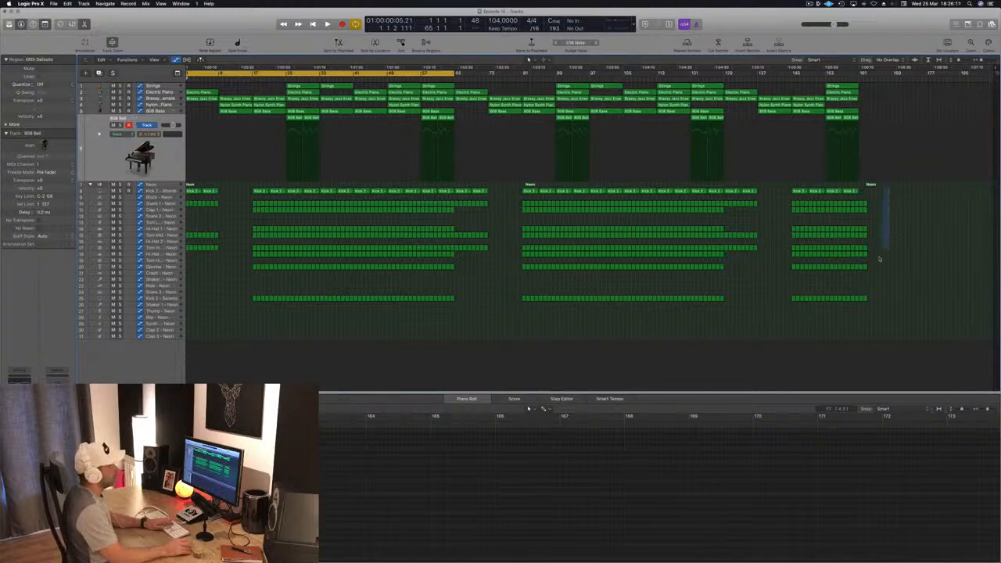
{"action": "left_click_drag", "start_coordinate": [879, 259], "coordinate": [860, 305]}
{"action": "key", "text": "Delete"}
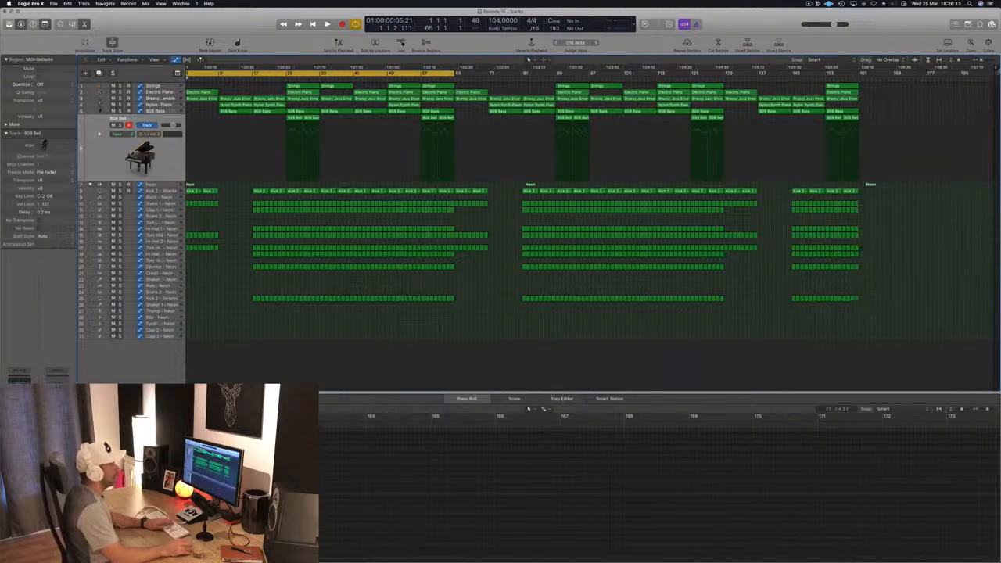
{"action": "left_click_drag", "start_coordinate": [991, 75], "coordinate": [866, 90]}
Play the opening bars of the extended arrangement from the start to check the intro, and stop playback.
{"action": "key", "text": "space"}
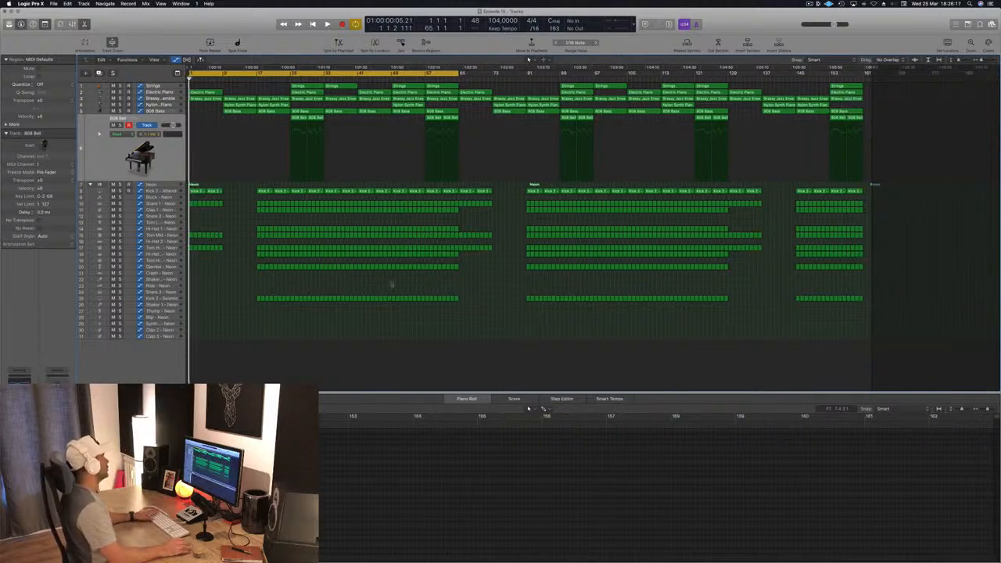
{"action": "key", "text": "space"}
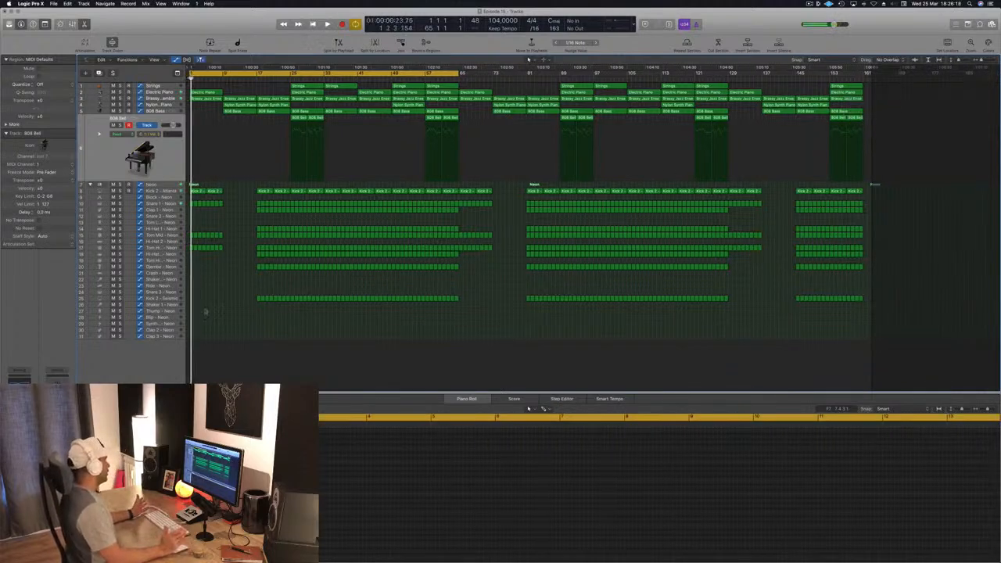
{"action": "key", "text": "space"}
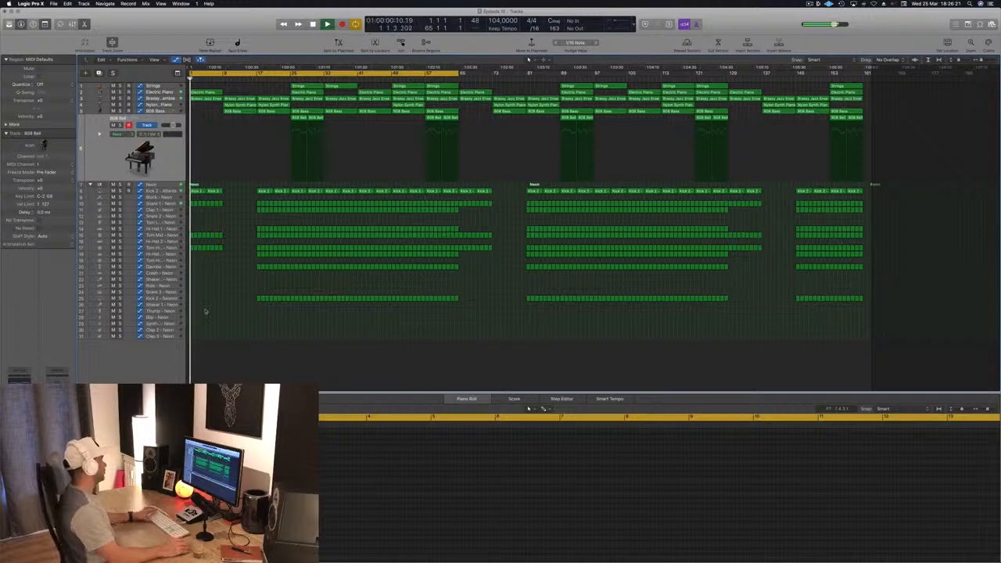
{"action": "key", "text": "z"}
{"action": "scroll", "coordinate": [250, 177], "scroll_direction": "up", "scroll_amount": 5}
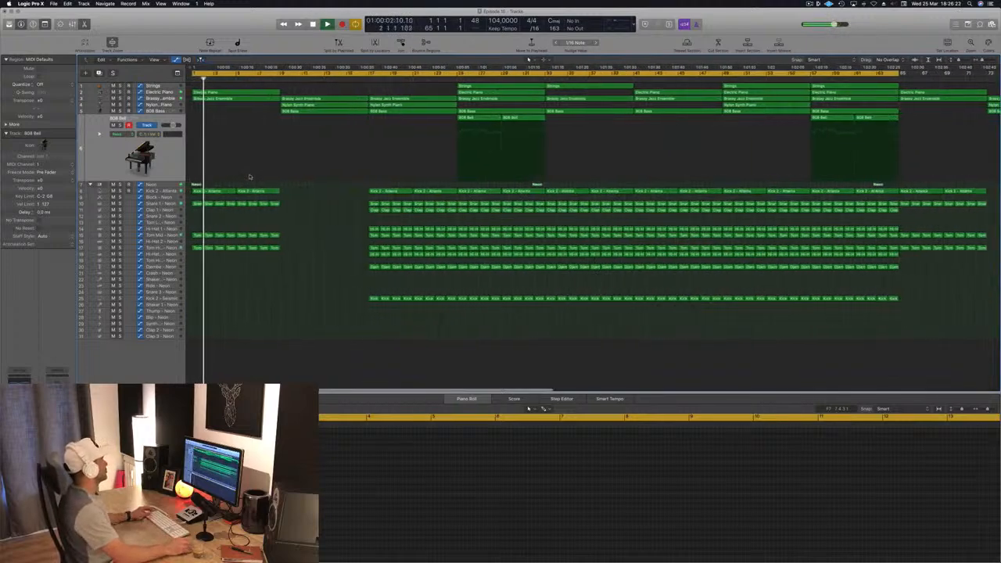
{"action": "scroll", "coordinate": [251, 175], "scroll_direction": "down", "scroll_amount": 3}
{"action": "scroll", "coordinate": [251, 174], "scroll_direction": "down", "scroll_amount": 2}
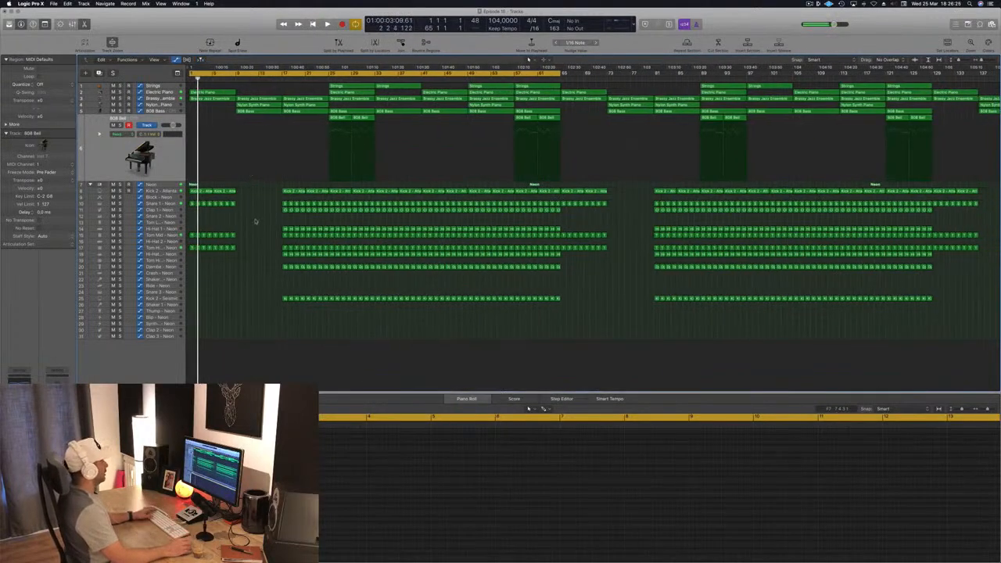
{"action": "key", "text": "space"}
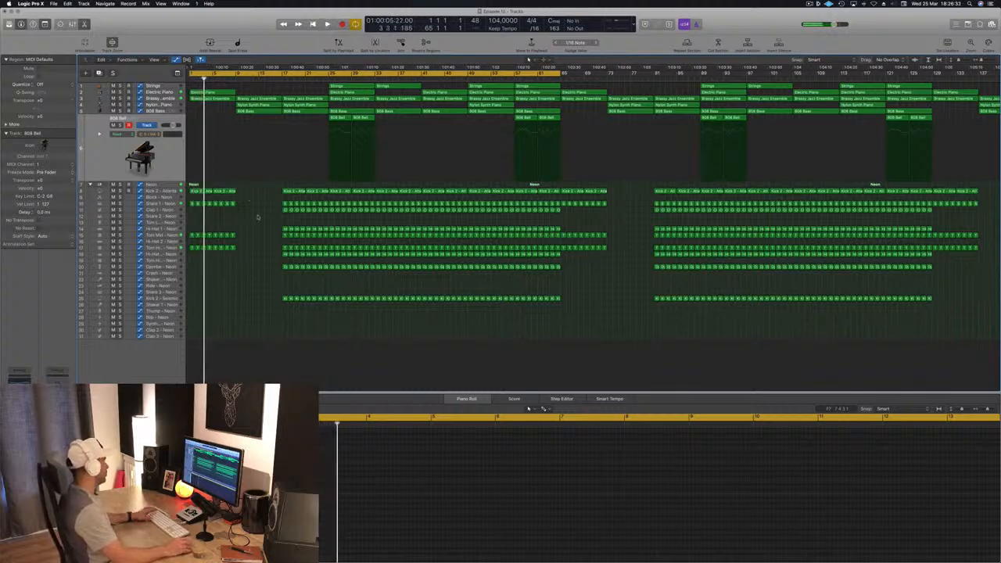
Delete the regions in bars 9 to 17 and copy all intro regions from bars 1 to 9 into the gap.
{"action": "left_click_drag", "start_coordinate": [259, 88], "coordinate": [191, 274]}
{"action": "key", "text": "Delete"}
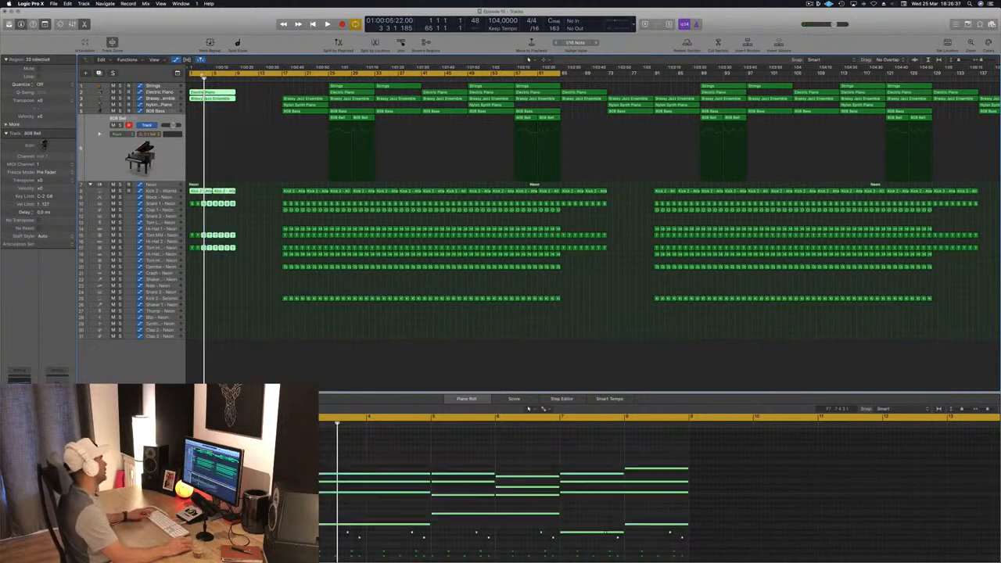
{"action": "left_click_drag", "start_coordinate": [239, 88], "coordinate": [186, 269]}
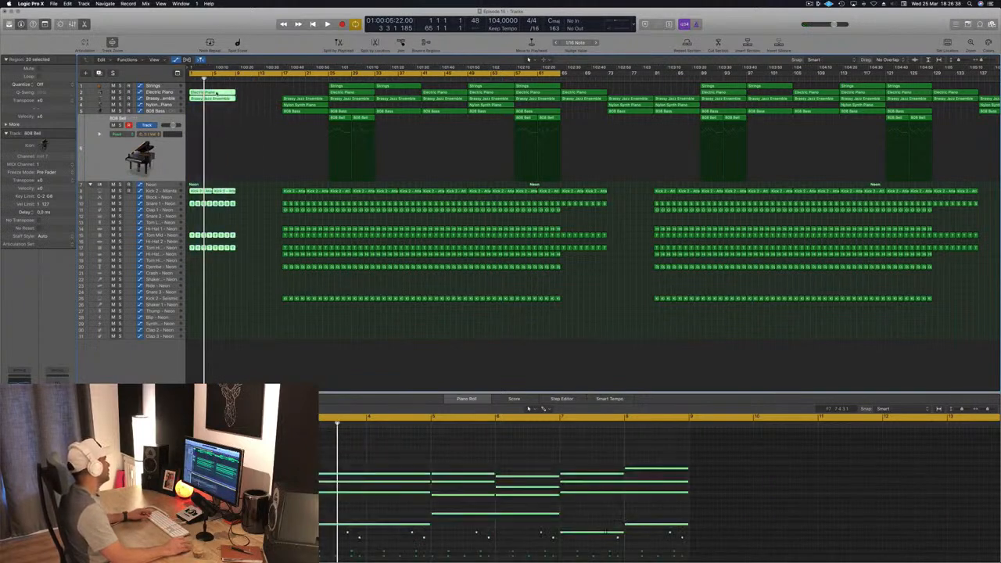
{"action": "left_click_drag", "start_coordinate": [216, 94], "coordinate": [264, 98]}
{"action": "key", "text": "space"}
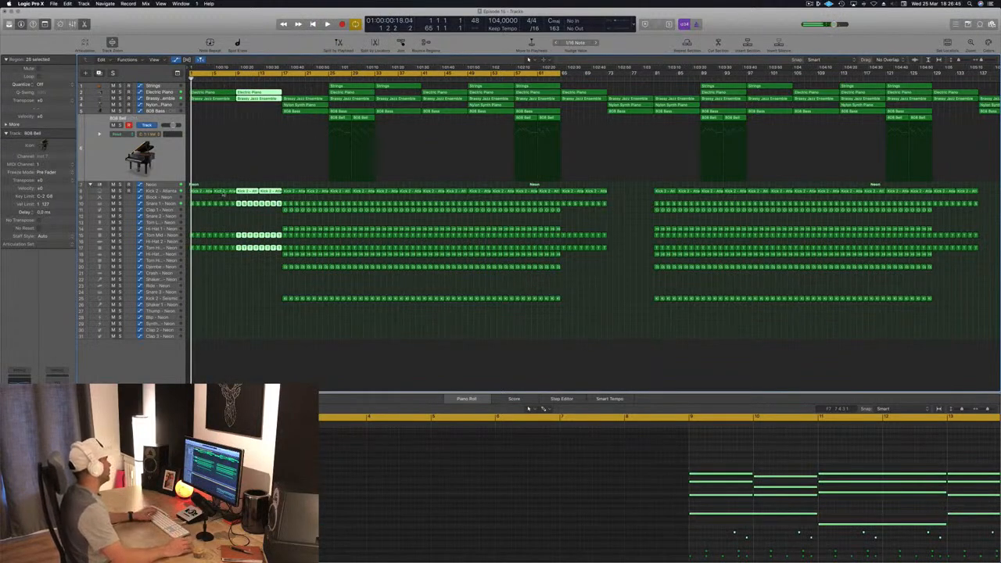
Open the Compressor on the Neon drum track during playback, raise its ratio to about 3.5:1 and shorten the release.
{"action": "left_click", "coordinate": [165, 184]}
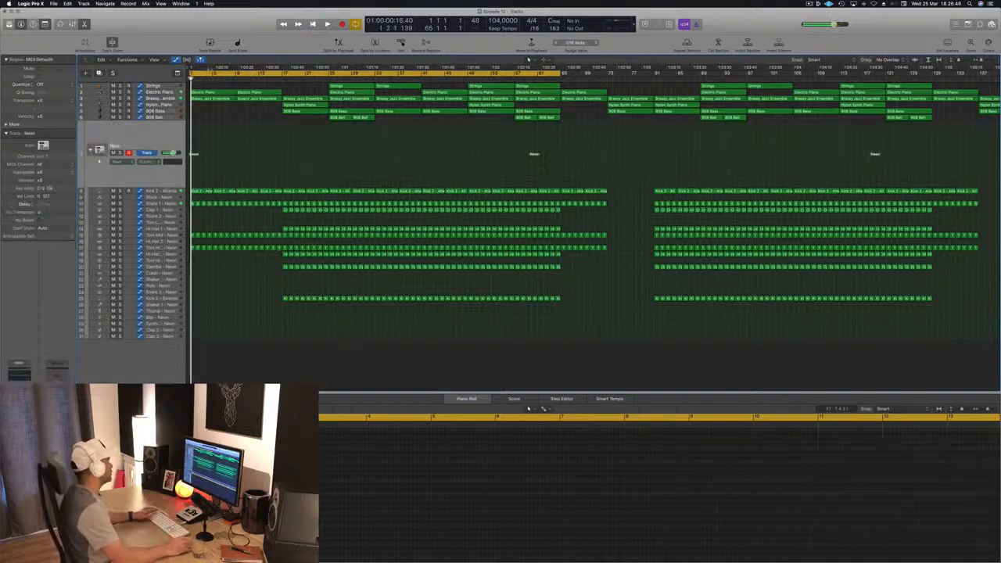
{"action": "key", "text": "space"}
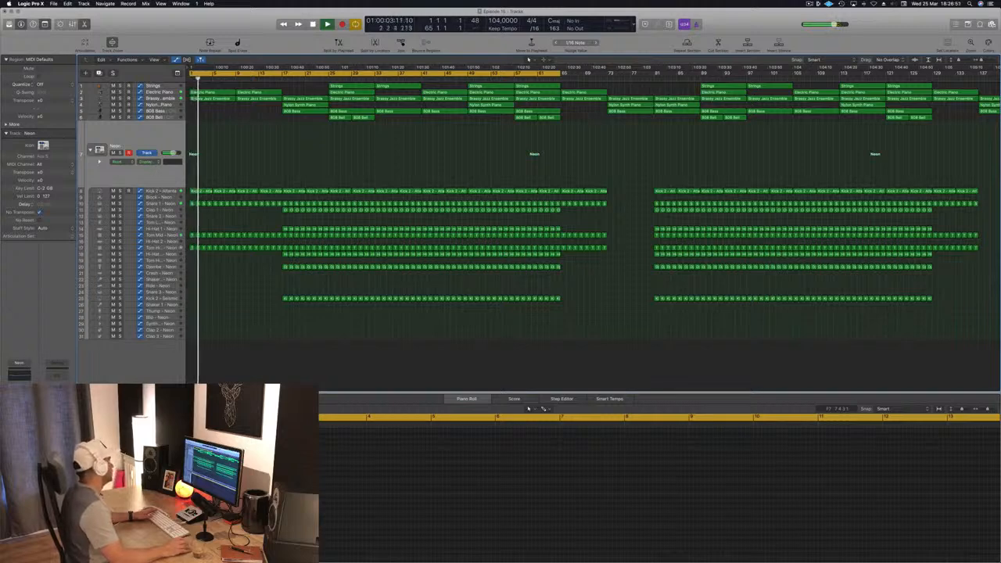
{"action": "key", "text": "v"}
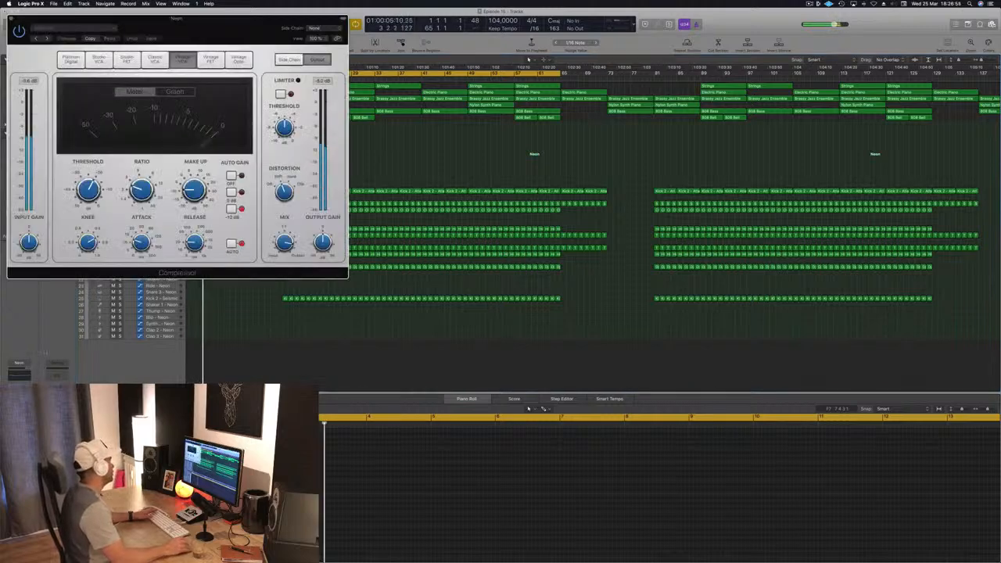
{"action": "left_click_drag", "start_coordinate": [177, 18], "coordinate": [384, 120]}
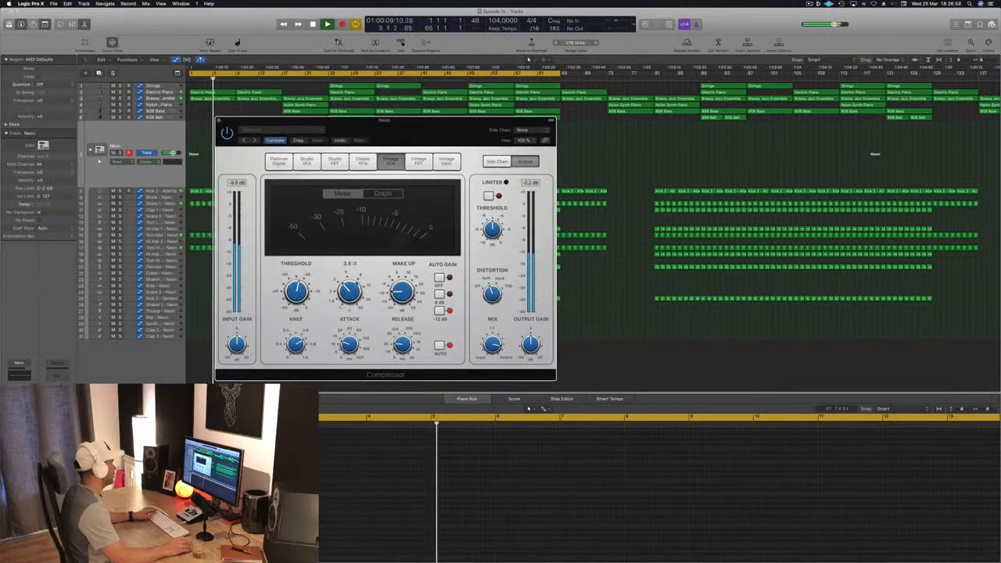
{"action": "left_click_drag", "start_coordinate": [349, 291], "coordinate": [349, 286]}
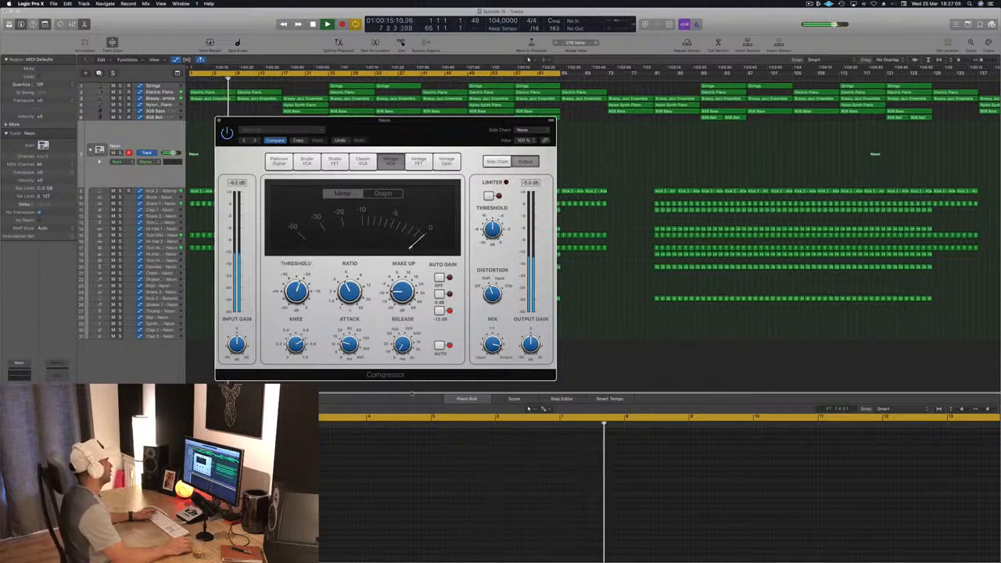
{"action": "left_click_drag", "start_coordinate": [219, 123], "coordinate": [264, 123]}
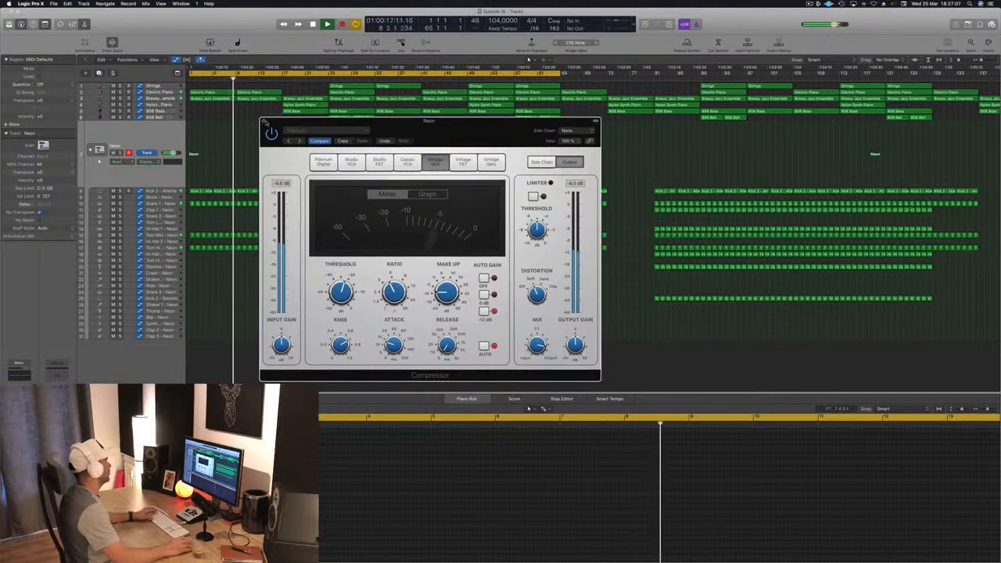
{"action": "left_click", "coordinate": [264, 122]}
Select the Snare 1 track, clear the region selection and play the song from the beginning.
{"action": "left_click", "coordinate": [135, 203]}
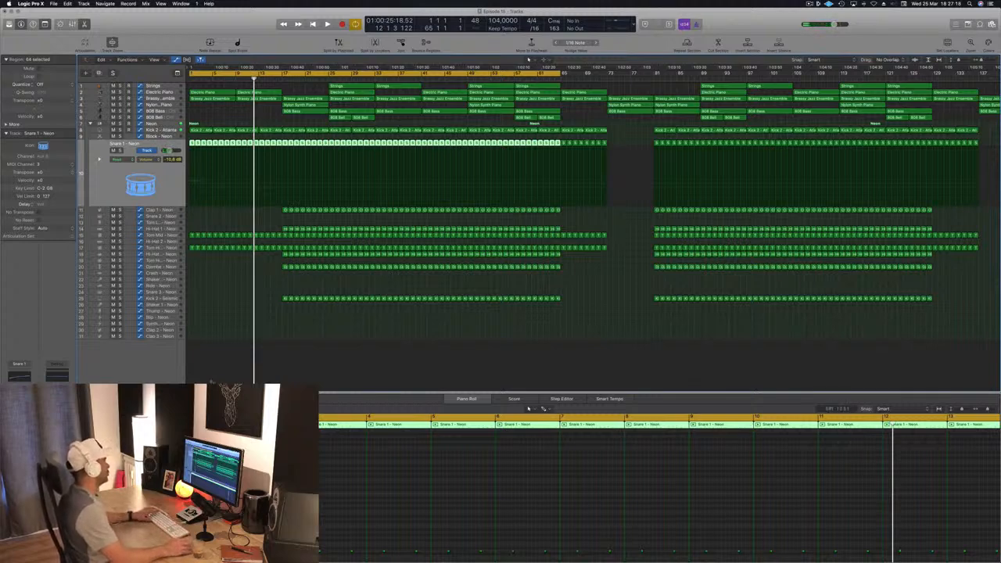
{"action": "left_click", "coordinate": [385, 339]}
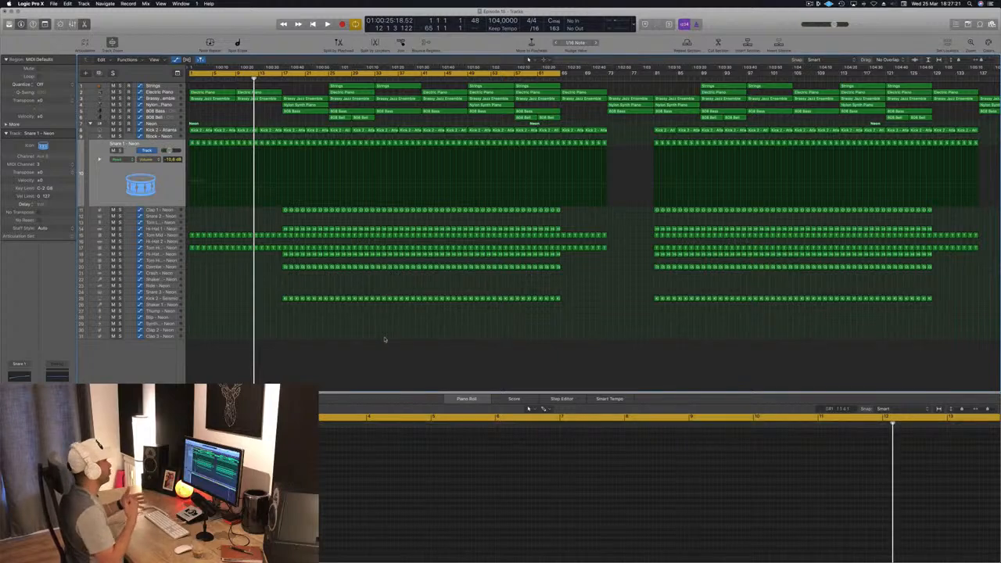
{"action": "key", "text": "Return"}
{"action": "key", "text": "space"}
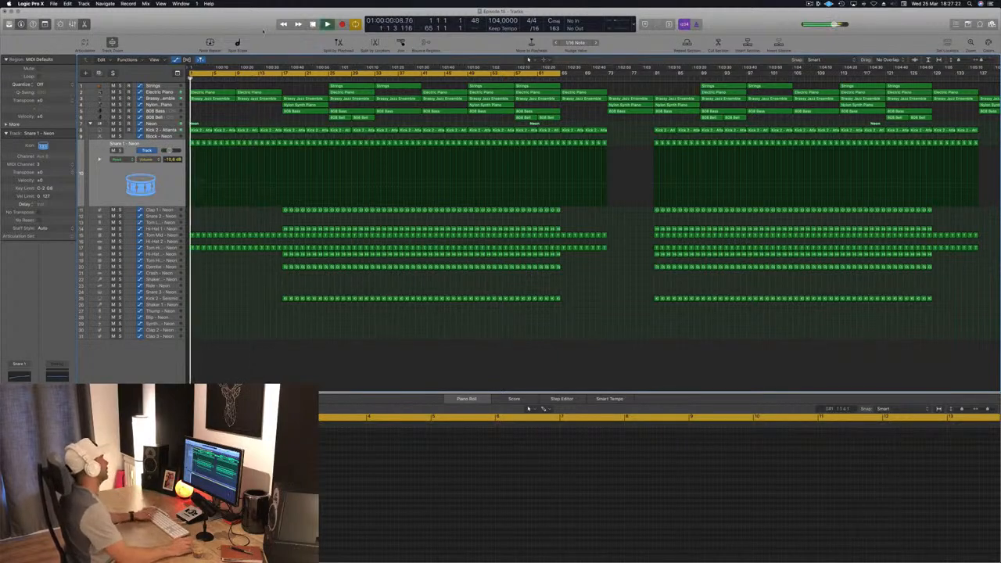
Select the Brassy Jazz Ensemble track, solo it and play it from the beginning of the song.
{"action": "key", "text": "space"}
{"action": "key", "text": "space"}
{"action": "left_click", "coordinate": [160, 99]}
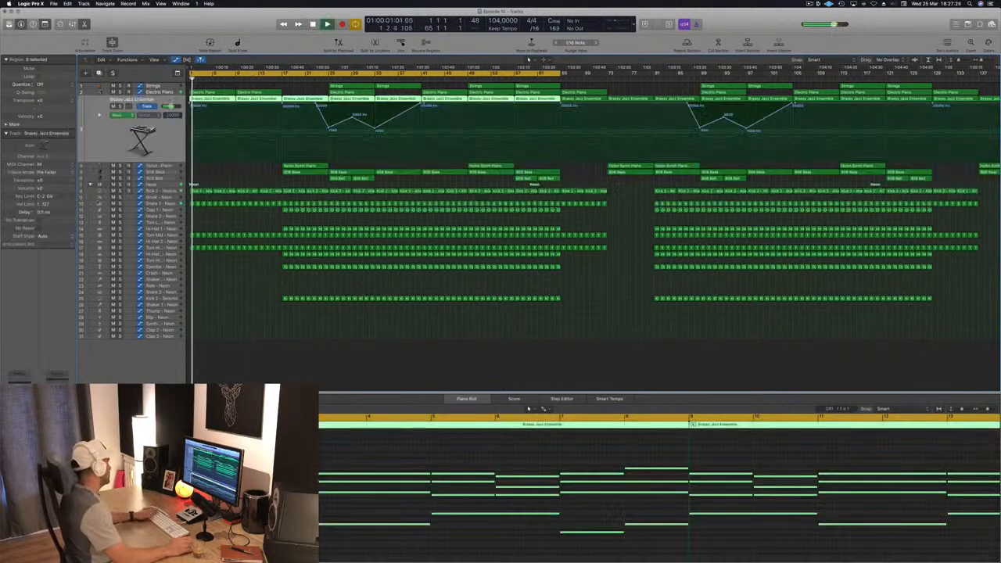
{"action": "key", "text": "space"}
{"action": "key", "text": "space"}
{"action": "key", "text": "s"}
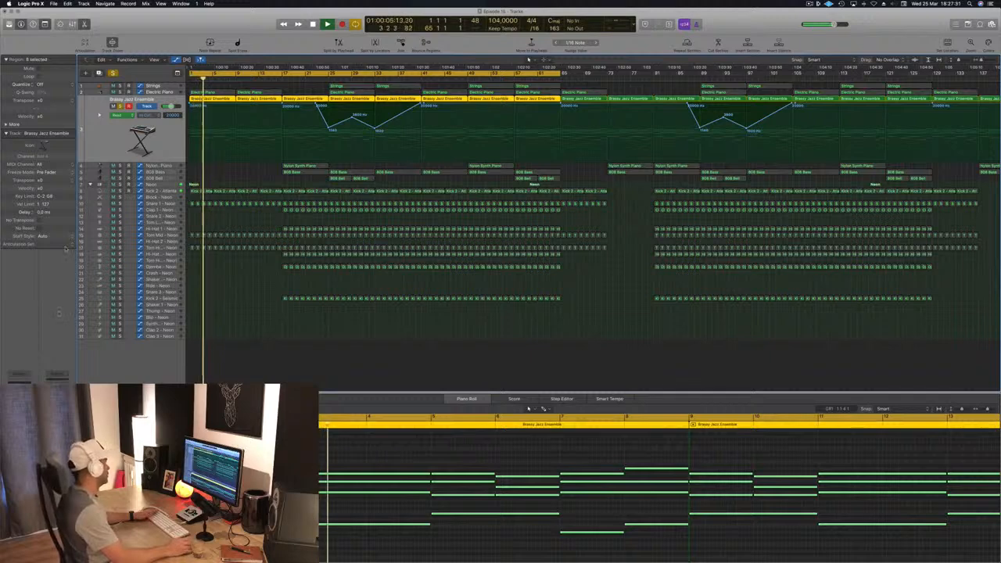
{"action": "key", "text": "Return"}
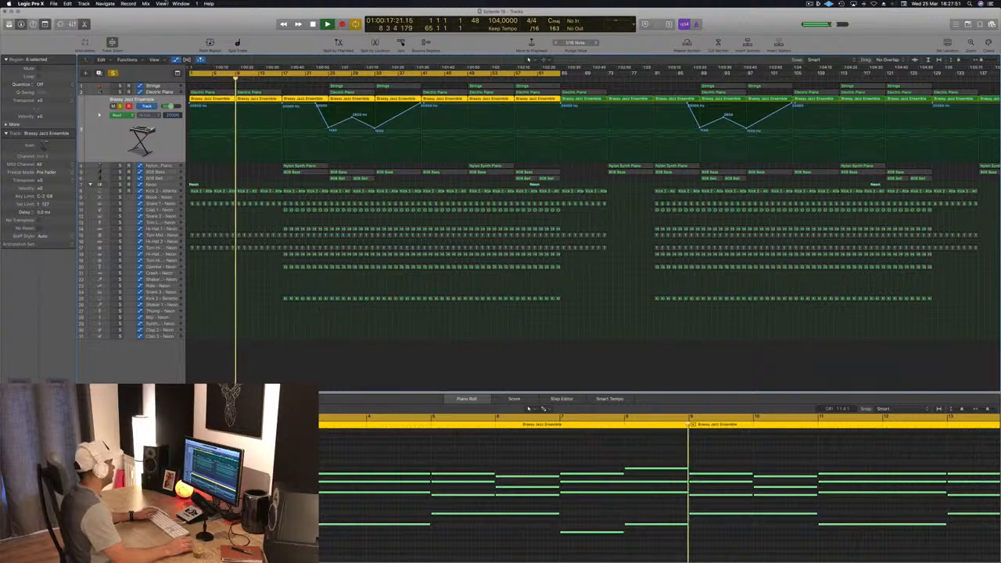
Load the Punchy Room preset in the Brassy Jazz Ensemble's ChromaVerb, close the plug-in, unsolo the track and return to the beginning.
{"action": "key", "text": "v"}
{"action": "left_click_drag", "start_coordinate": [166, 15], "coordinate": [523, 53]}
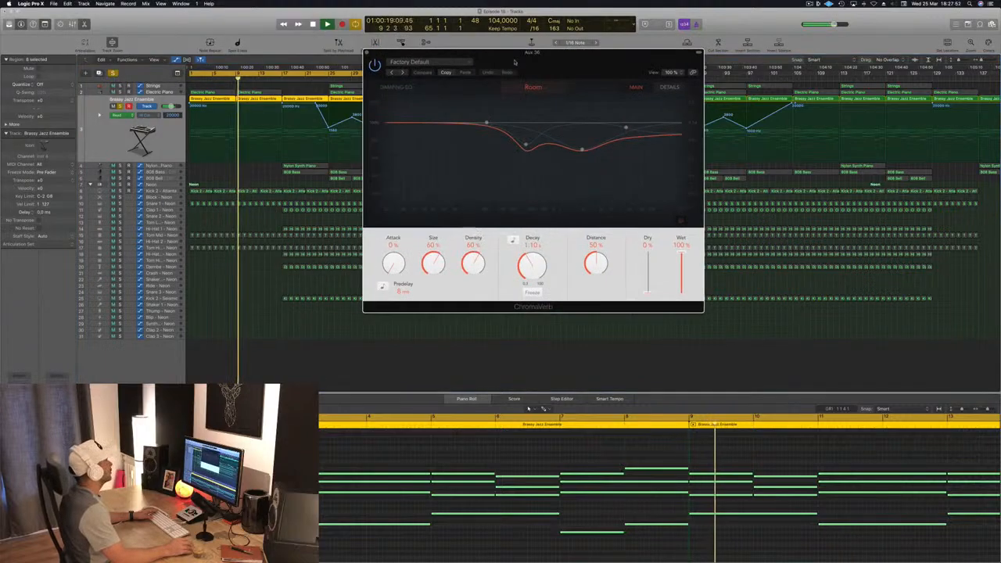
{"action": "left_click", "coordinate": [436, 64]}
{"action": "mouse_move", "coordinate": [468, 212]}
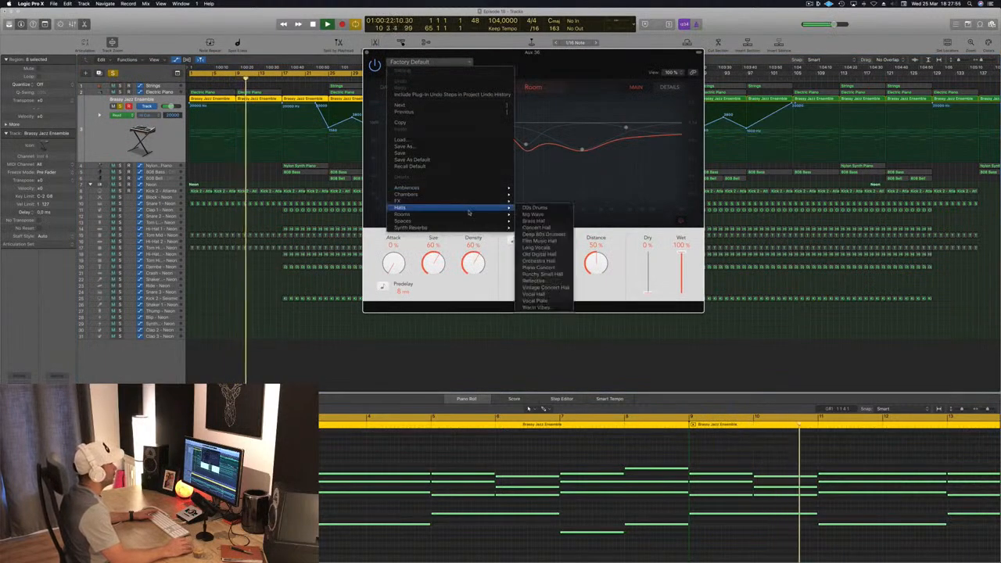
{"action": "mouse_move", "coordinate": [437, 214]}
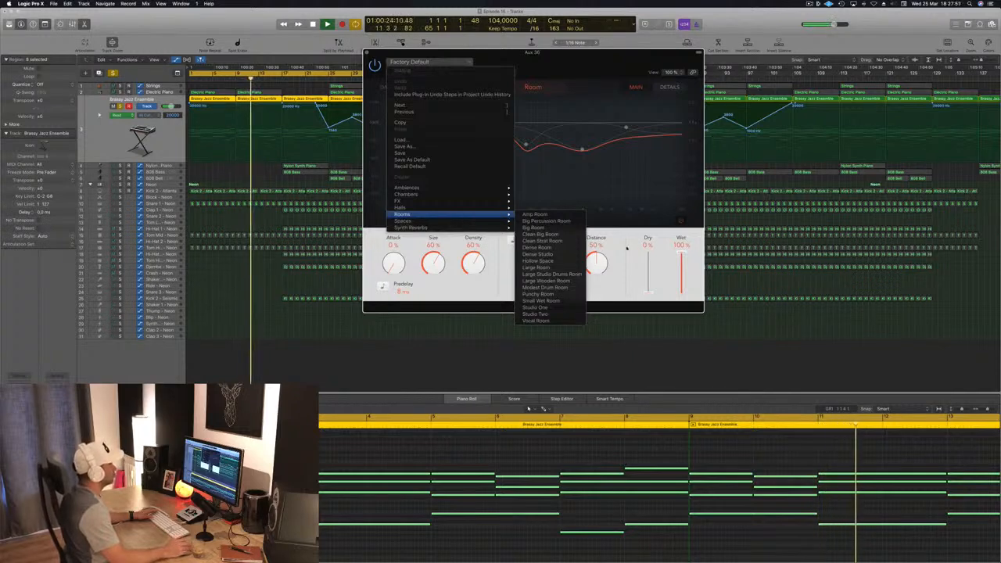
{"action": "left_click", "coordinate": [548, 294]}
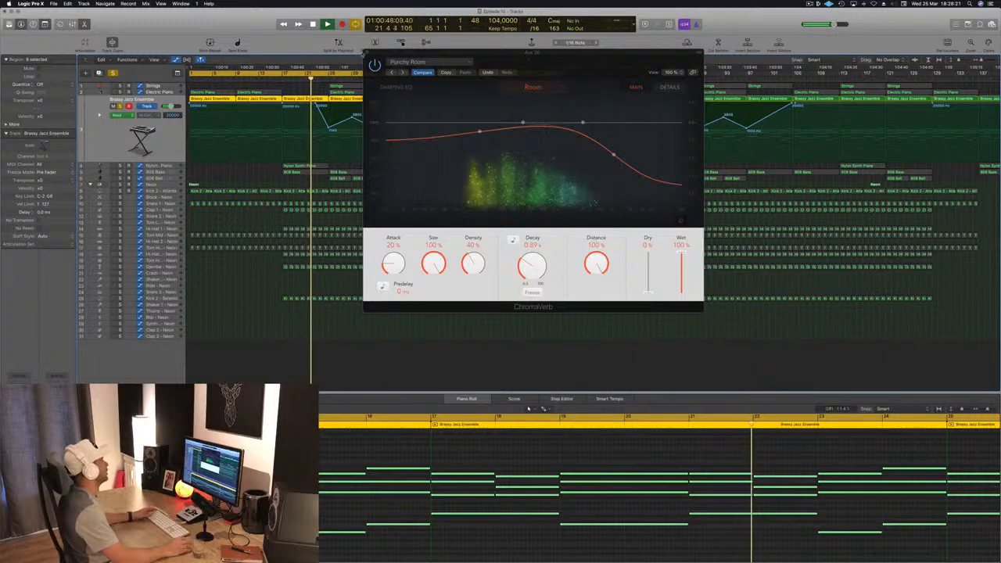
{"action": "left_click", "coordinate": [365, 54]}
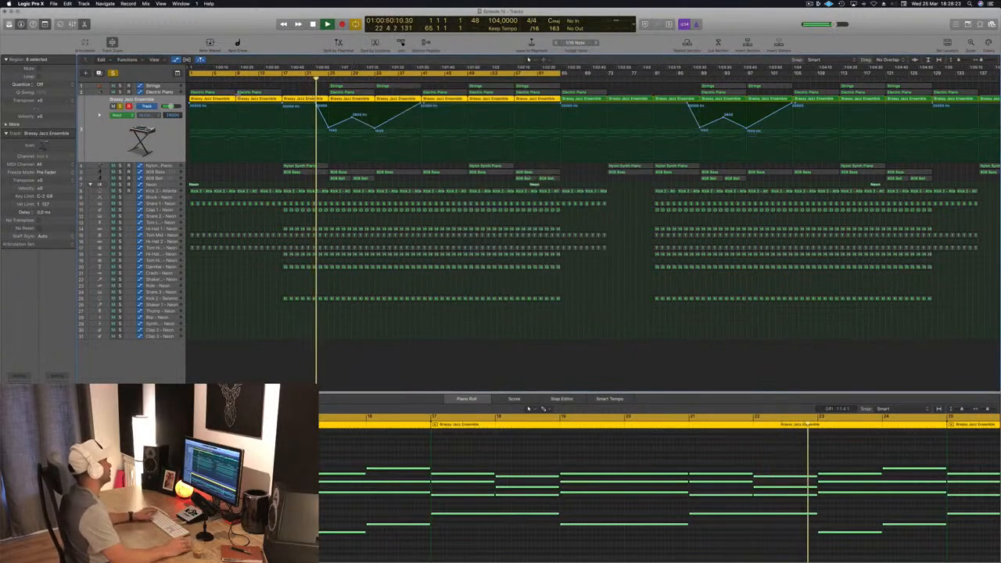
{"action": "left_click", "coordinate": [120, 107]}
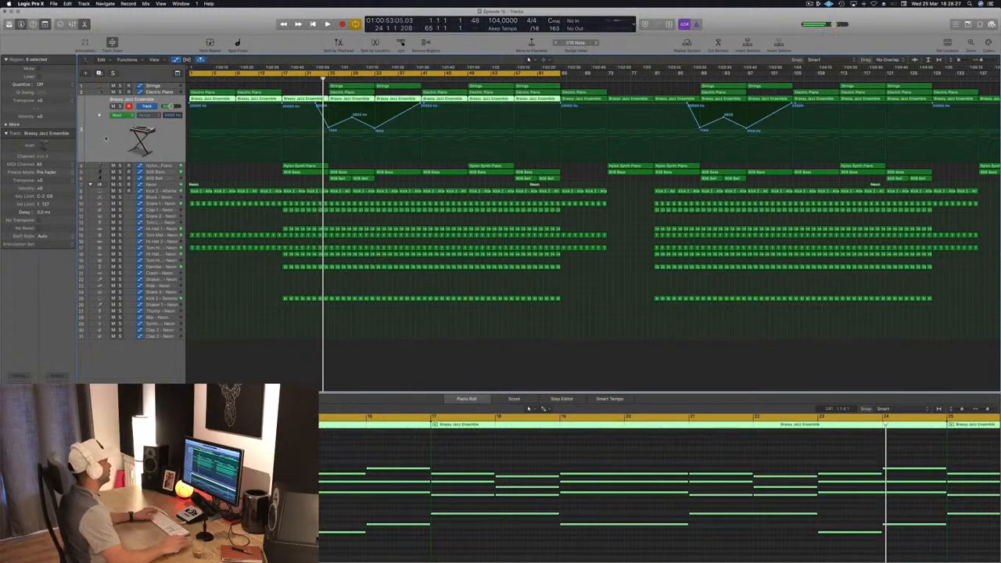
{"action": "key", "text": "Return"}
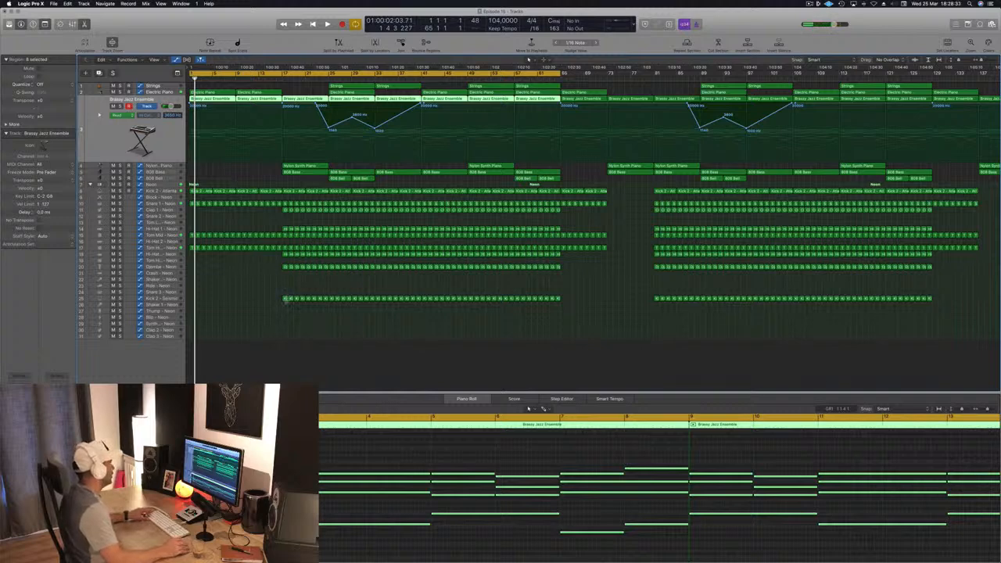
Copy the first Kick 2 Seismic region to bar 1 of the Crash track, play it and select that track.
{"action": "left_click", "coordinate": [285, 299]}
{"action": "left_click_drag", "start_coordinate": [285, 299], "coordinate": [191, 272]}
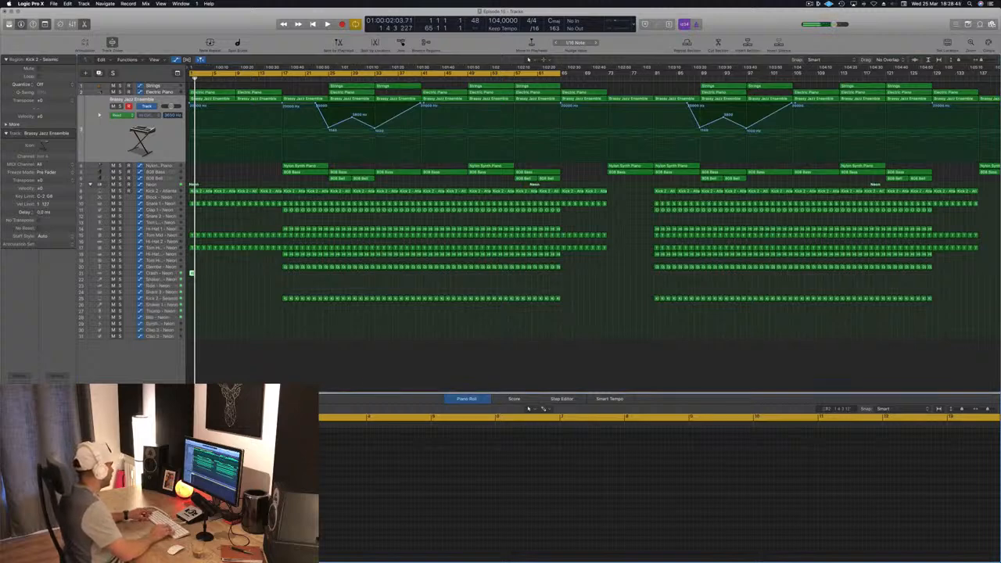
{"action": "key", "text": "space"}
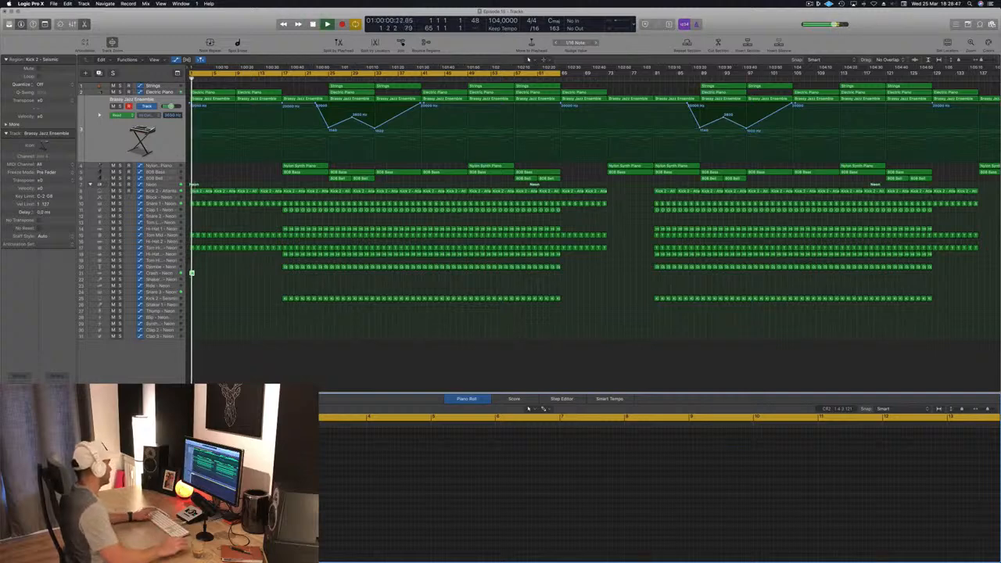
{"action": "key", "text": "space"}
{"action": "left_click", "coordinate": [192, 272]}
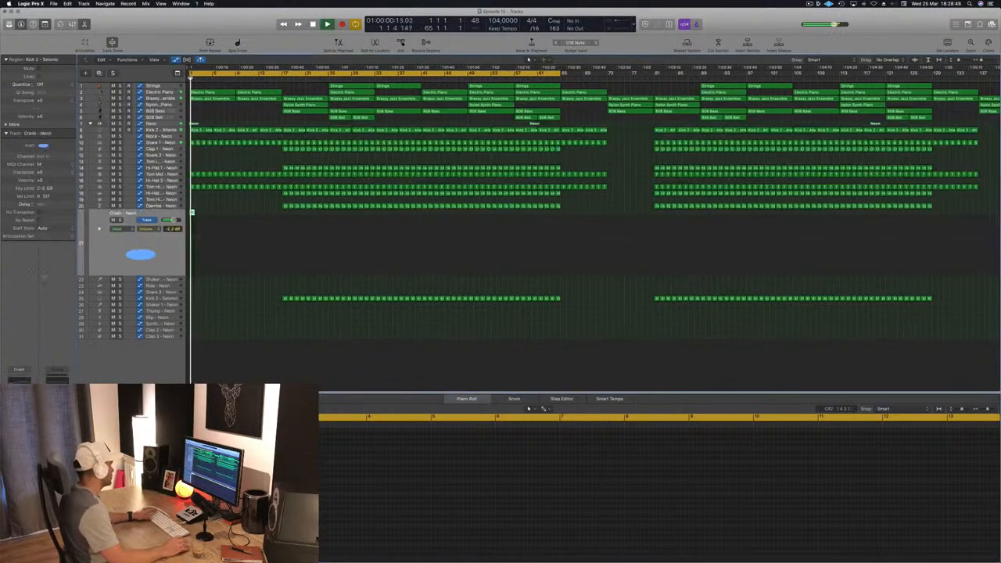
{"action": "key", "text": "space"}
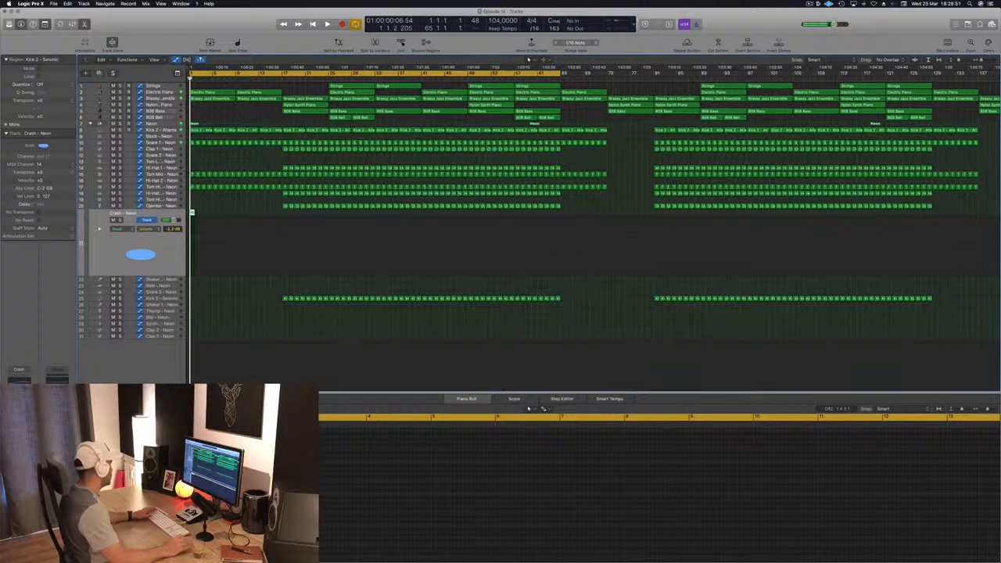
Load the grandiose preset in the SilverVerb on the Crash track's reverb aux and play the crash with it.
{"action": "mouse_move", "coordinate": [36, 434]}
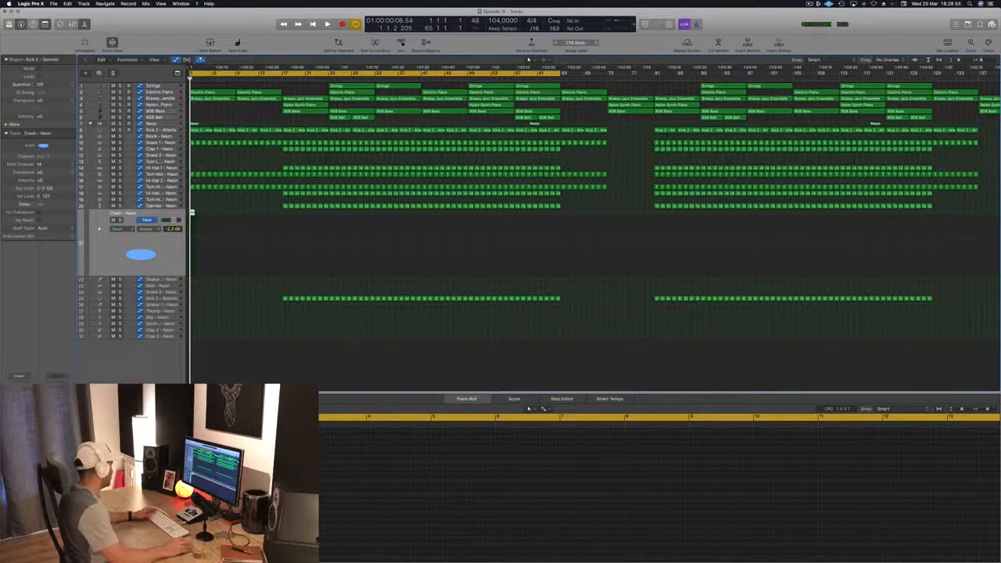
{"action": "key", "text": "space"}
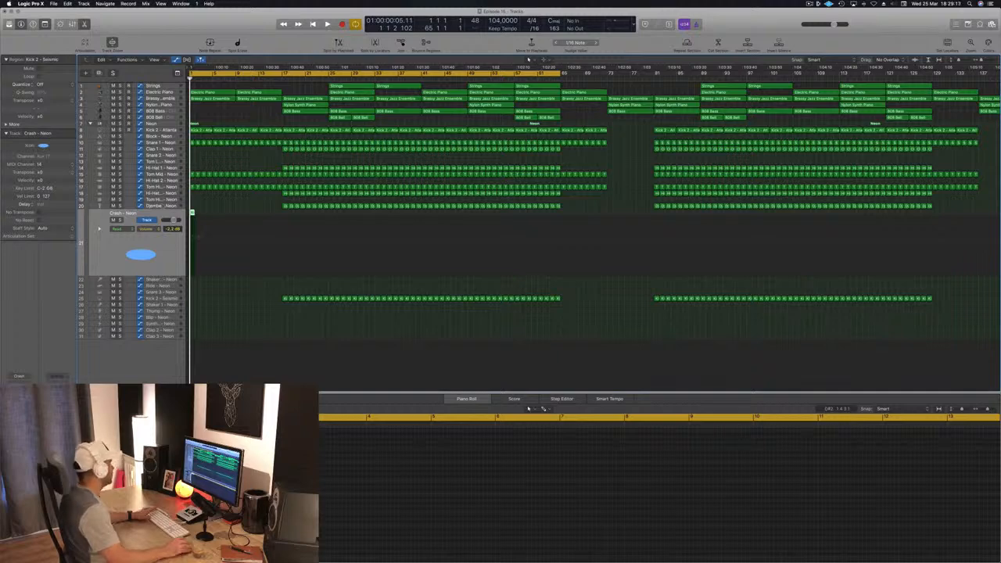
{"action": "left_click", "coordinate": [99, 29]}
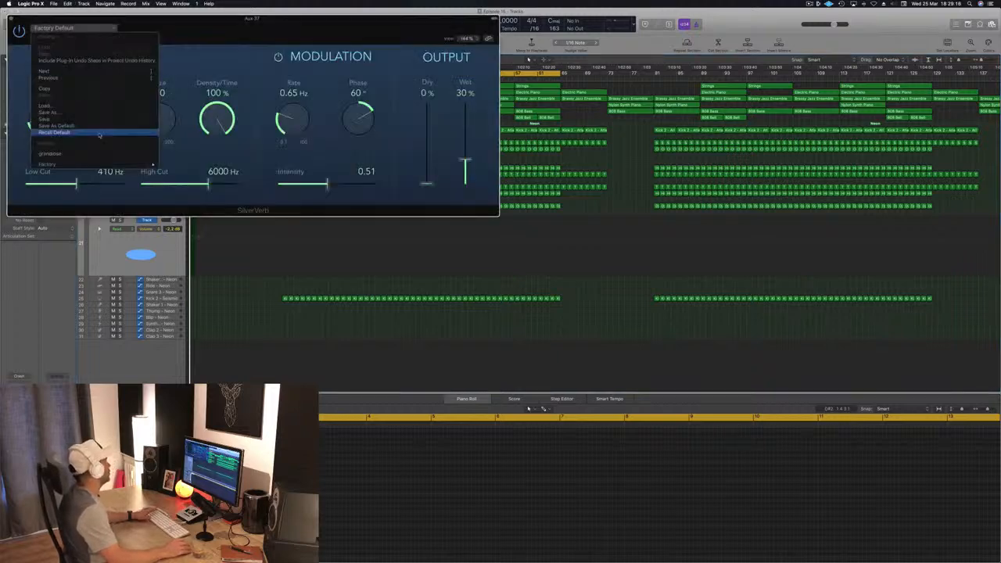
{"action": "left_click", "coordinate": [70, 195]}
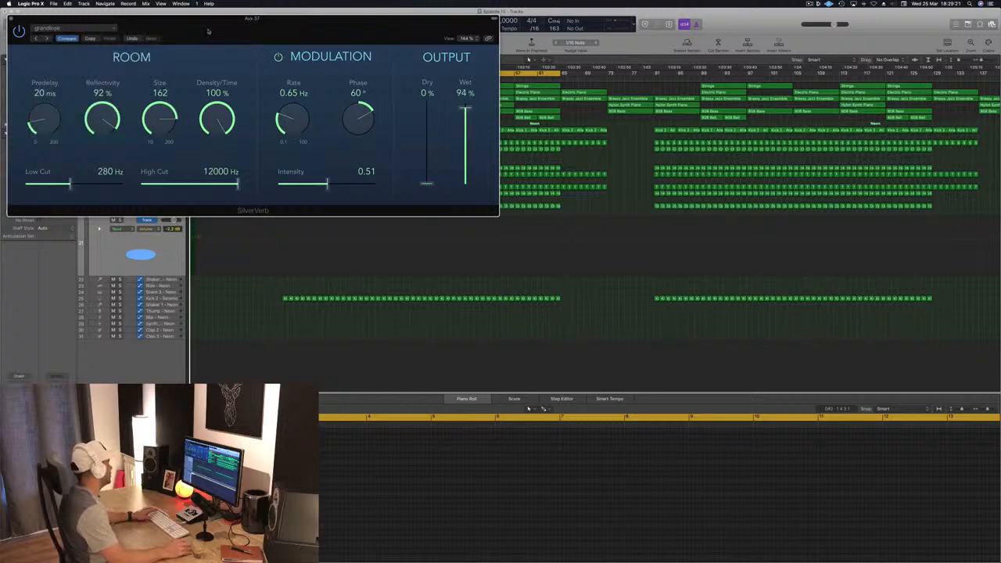
{"action": "left_click_drag", "start_coordinate": [208, 31], "coordinate": [530, 64]}
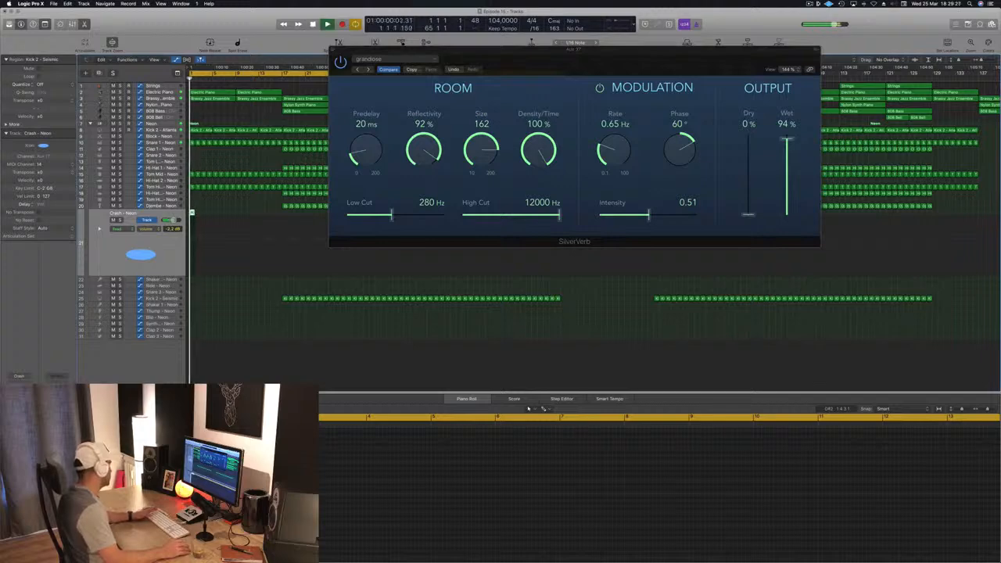
{"action": "key", "text": "space"}
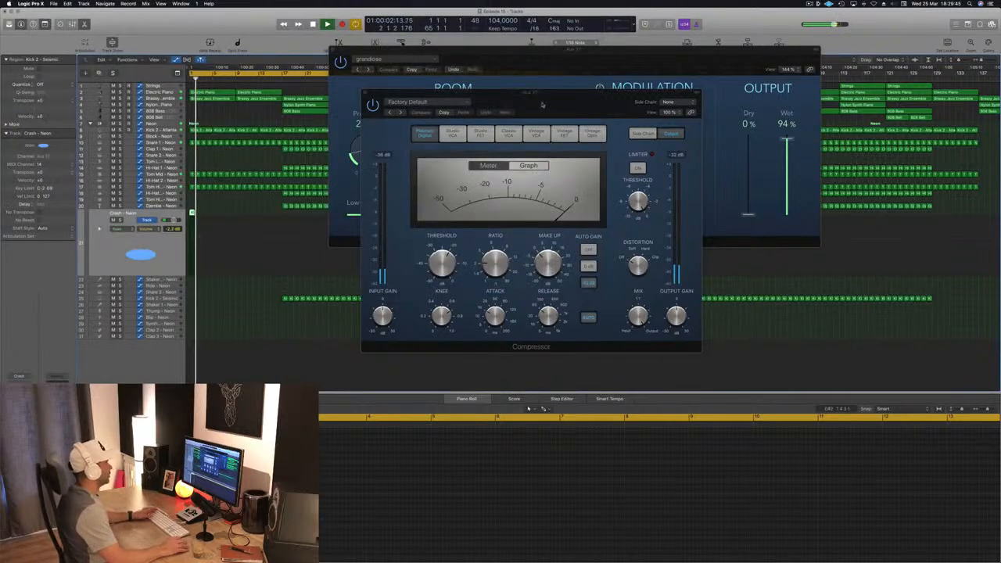
Set the reverb aux Compressor's side chain to Bus 10 with the kicks, set the threshold to -23.5 dB and close the plug-in.
{"action": "left_click_drag", "start_coordinate": [543, 105], "coordinate": [658, 101]}
{"action": "key", "text": "Return"}
{"action": "key", "text": "space"}
{"action": "left_click", "coordinate": [748, 98]}
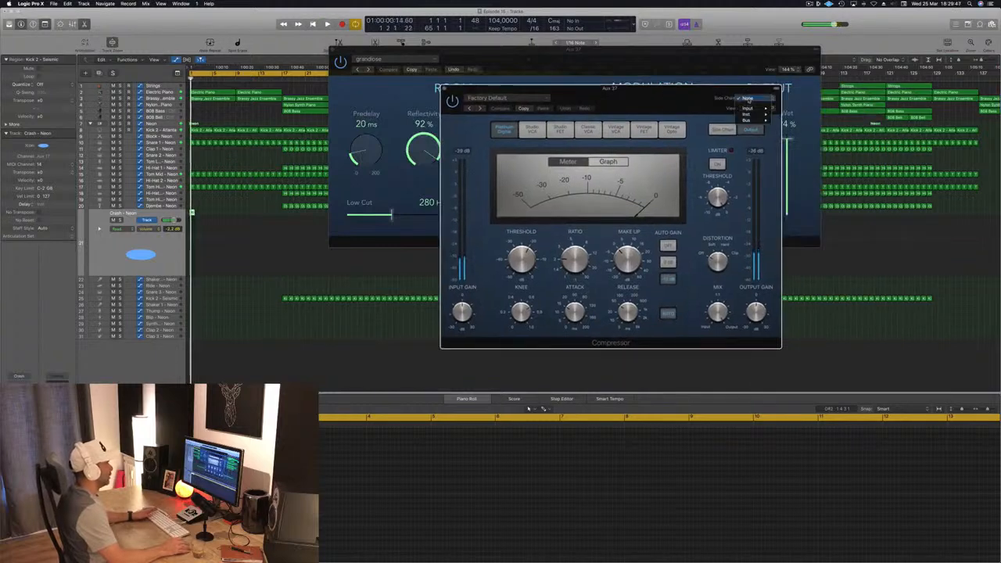
{"action": "mouse_move", "coordinate": [748, 120]}
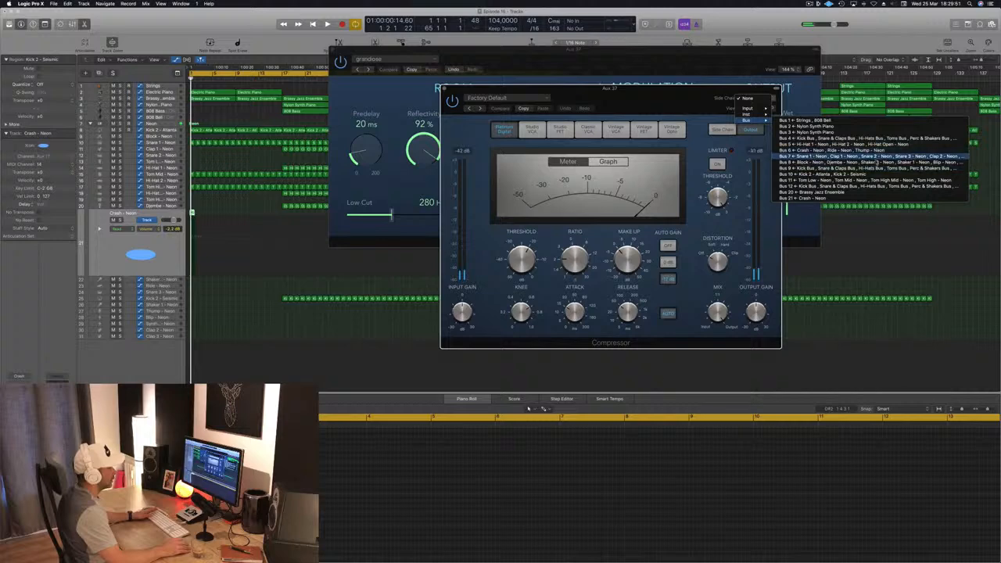
{"action": "left_click", "coordinate": [875, 173]}
{"action": "key", "text": "space"}
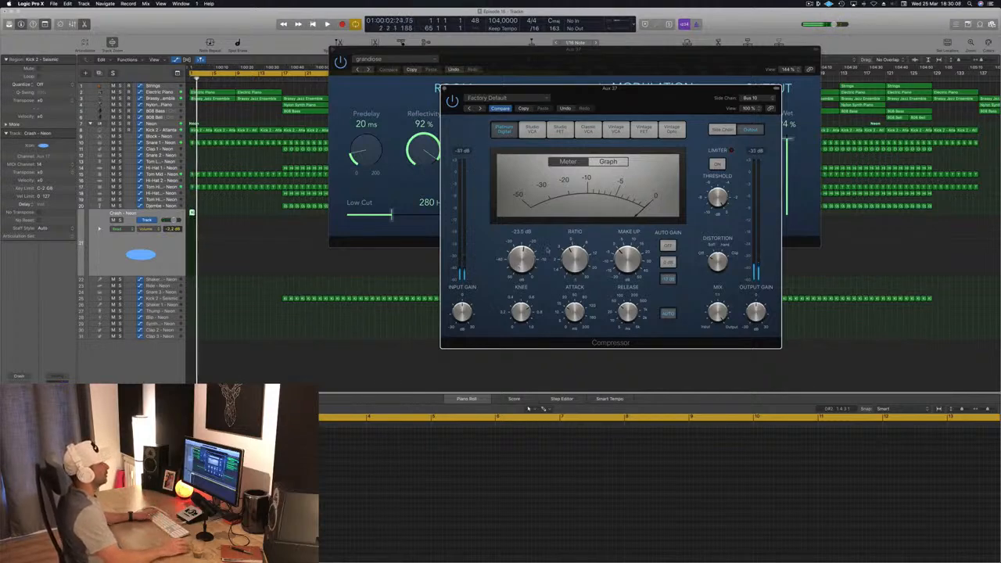
{"action": "left_click_drag", "start_coordinate": [621, 92], "coordinate": [545, 143]}
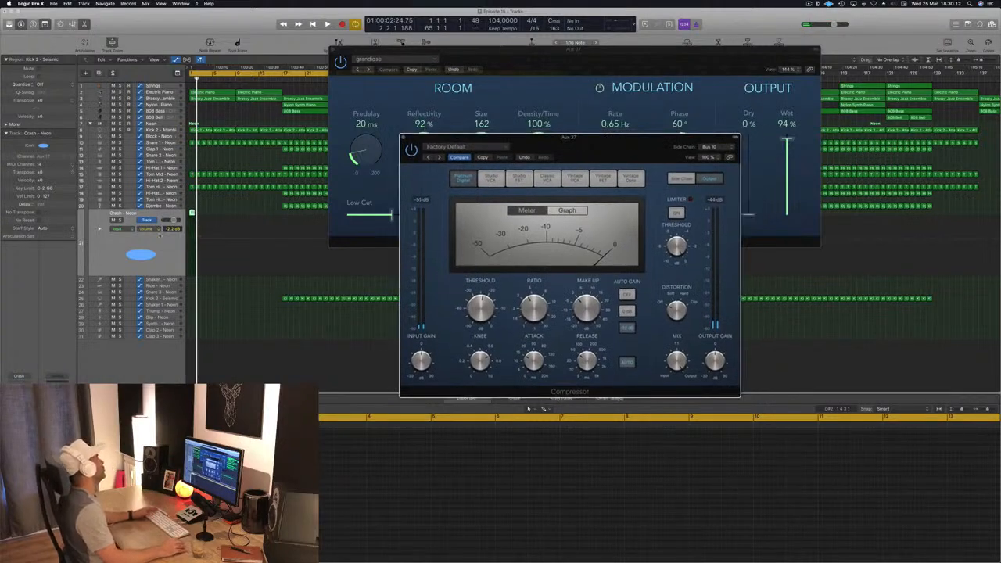
{"action": "left_click_drag", "start_coordinate": [416, 142], "coordinate": [405, 143]}
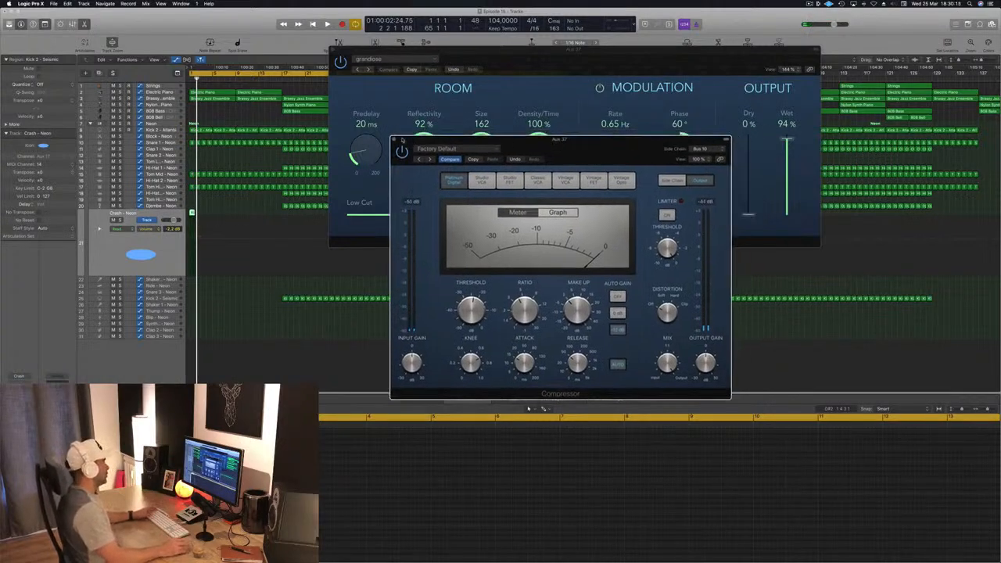
{"action": "left_click", "coordinate": [394, 141]}
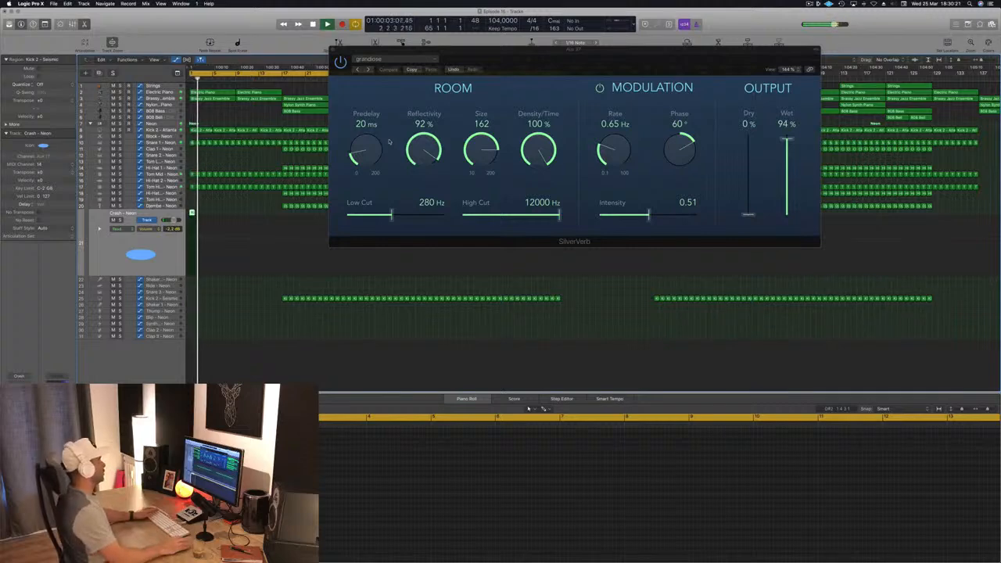
Raise the SilverVerb's Wet output to 100%, close the plug-in and replay the intro from the beginning.
{"action": "left_click_drag", "start_coordinate": [510, 56], "coordinate": [496, 56]}
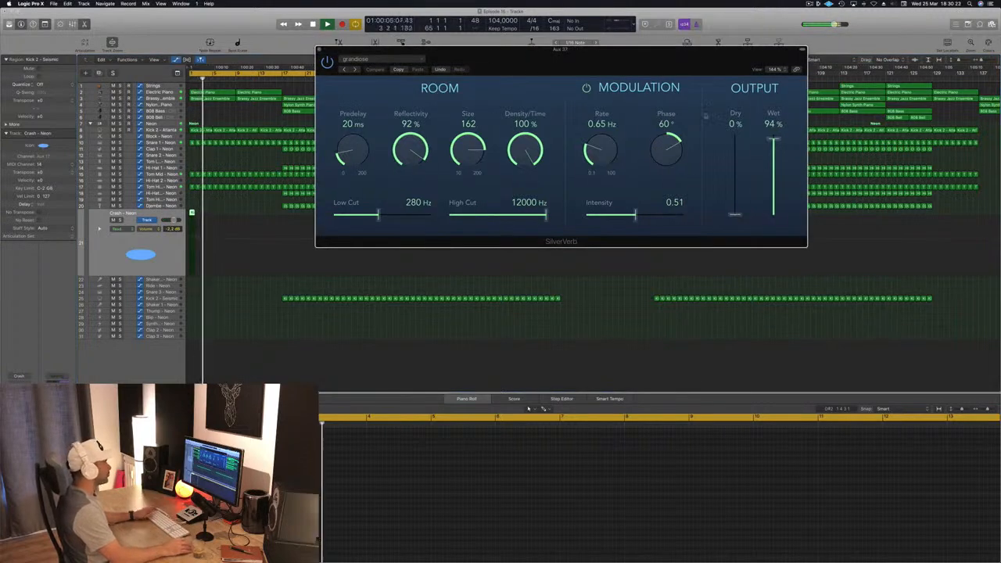
{"action": "left_click_drag", "start_coordinate": [773, 139], "coordinate": [773, 125]}
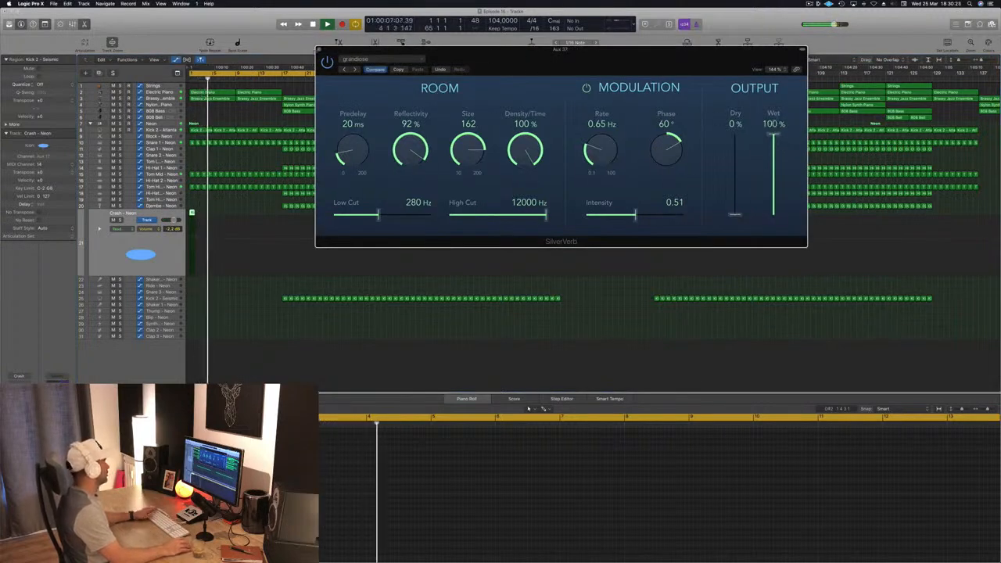
{"action": "left_click", "coordinate": [319, 50]}
{"action": "key", "text": "Return"}
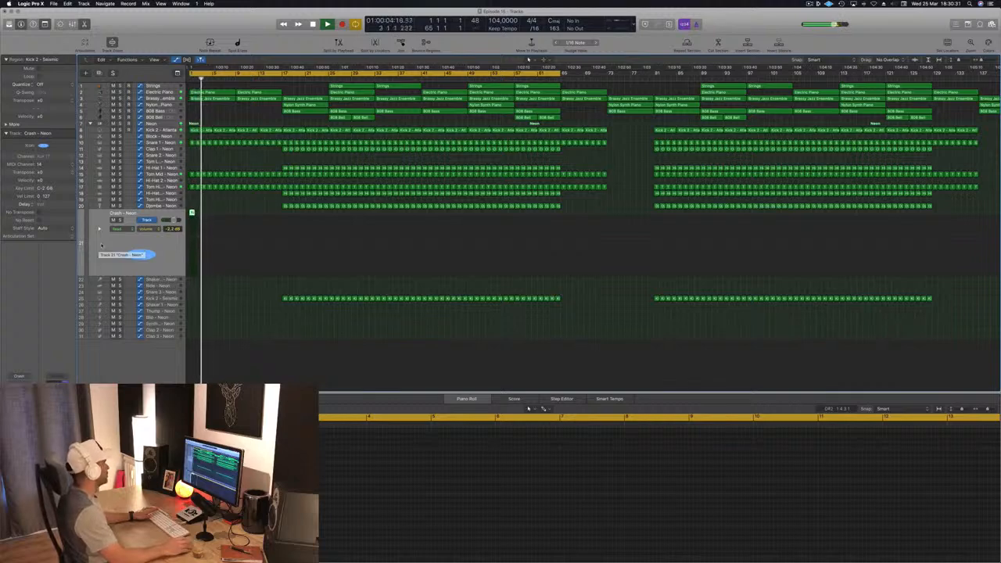
{"action": "key", "text": "space"}
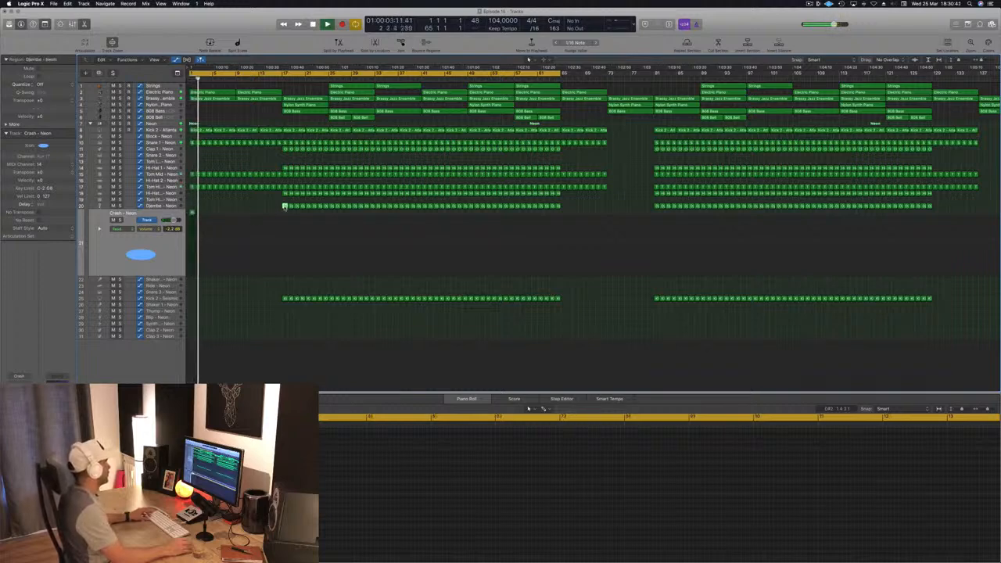
Copy the first Djembe region to bar 1 of the Shaker 2 track and replay the opening to hear it.
{"action": "left_click_drag", "start_coordinate": [191, 211], "coordinate": [192, 279]}
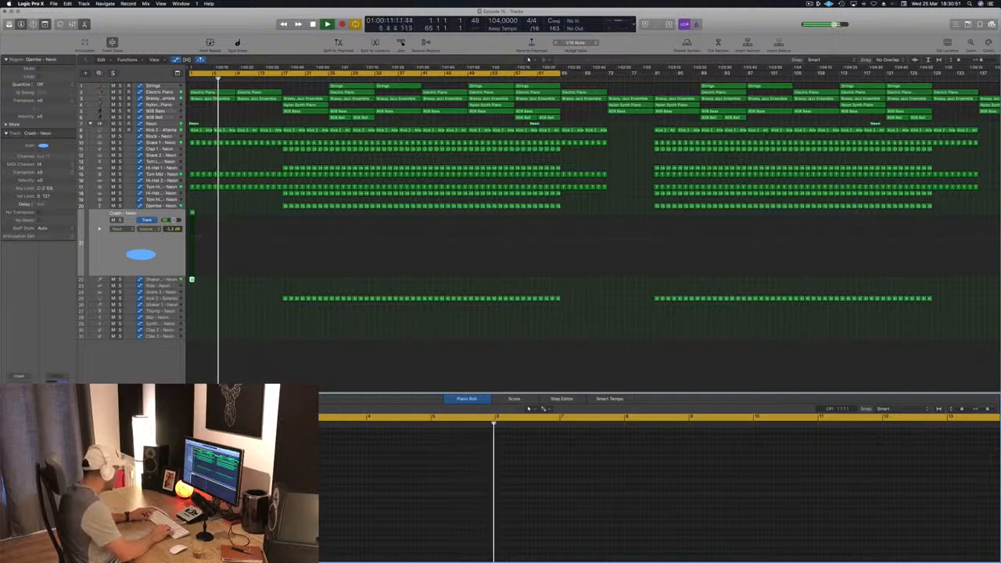
{"action": "key", "text": "Return"}
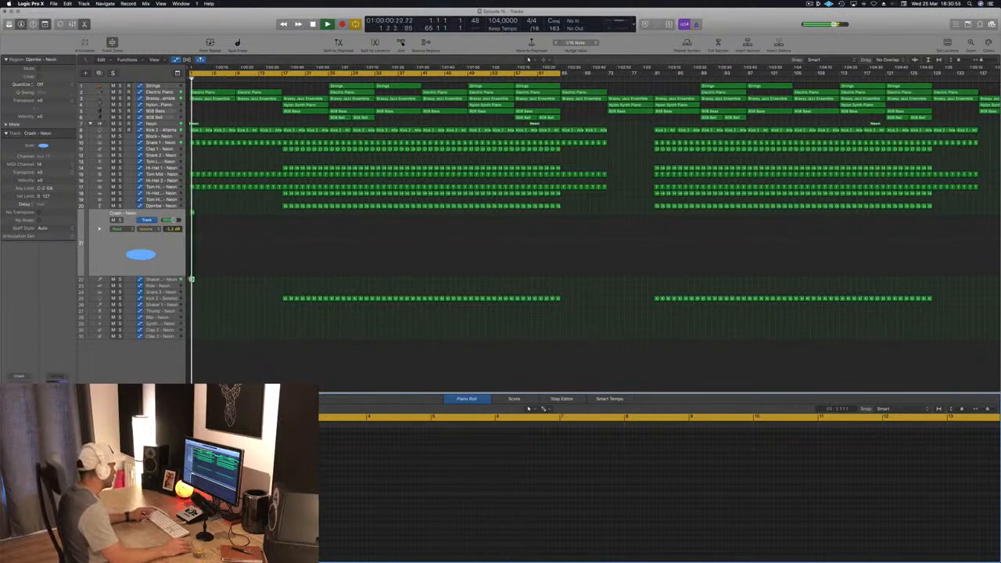
{"action": "left_click_drag", "start_coordinate": [191, 278], "coordinate": [197, 279]}
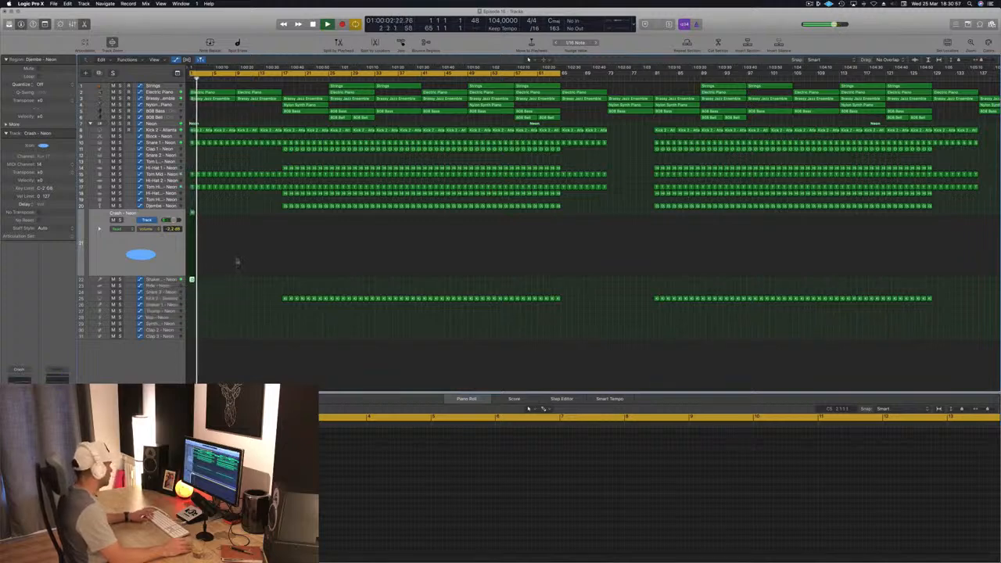
{"action": "key", "text": "Return"}
Select the Shaker 2 track and repeat its copied region along the track from bar 1 to bar 9.
{"action": "left_click", "coordinate": [174, 279]}
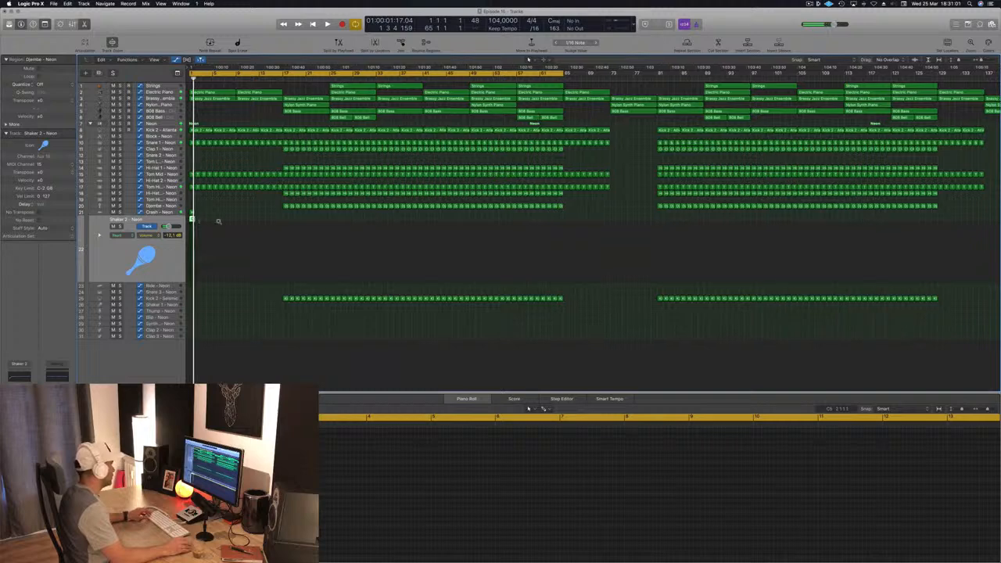
{"action": "scroll", "coordinate": [219, 221], "scroll_direction": "up", "scroll_amount": 5}
{"action": "left_click_drag", "start_coordinate": [193, 216], "coordinate": [261, 232]}
{"action": "scroll", "coordinate": [234, 219], "scroll_direction": "down", "scroll_amount": 3}
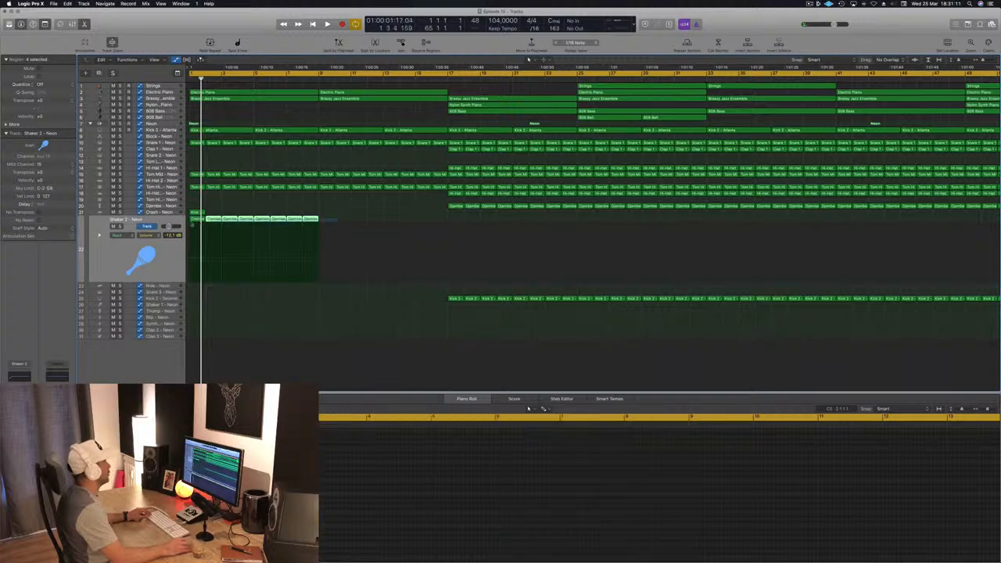
Copy the first eight Shaker 2 regions to bar 9 to fill the track up to bar 17, and set its volume to -17.2 dB.
{"action": "left_click_drag", "start_coordinate": [190, 219], "coordinate": [321, 225]}
{"action": "key", "text": "space"}
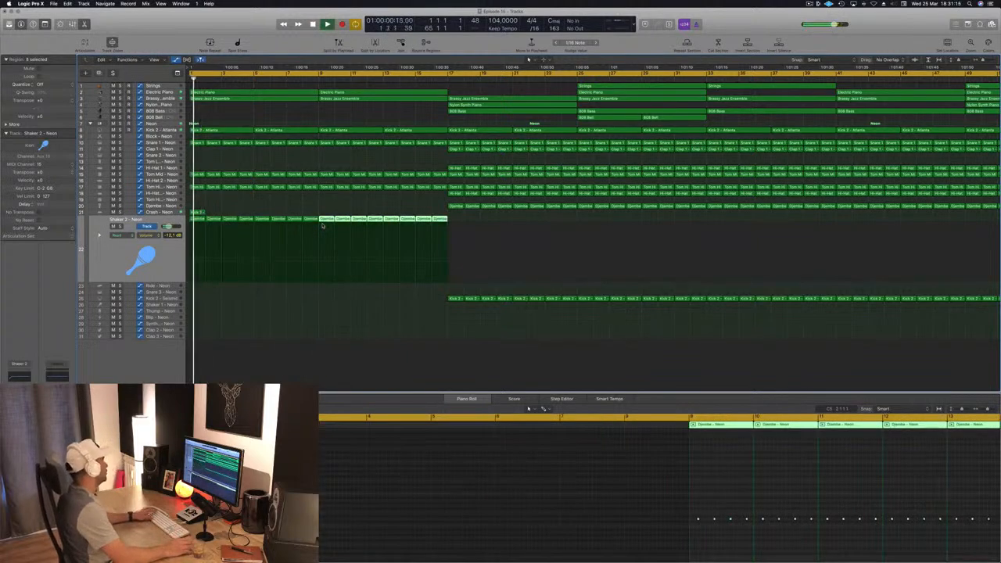
{"action": "left_click", "coordinate": [132, 221]}
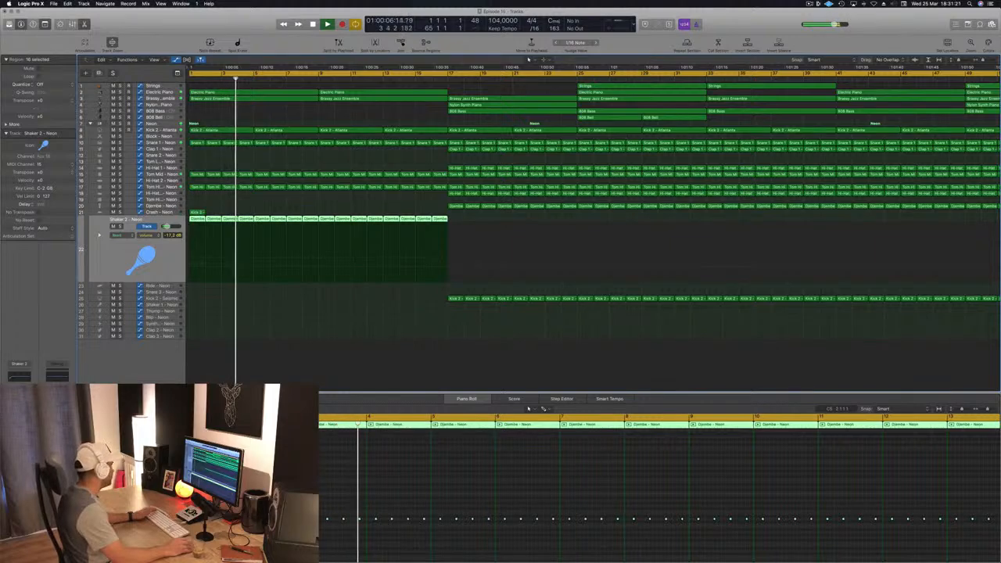
Add a Stereo Delay to the Shaker 2 track and raise its left and right output mix to 100%.
{"action": "key", "text": "v"}
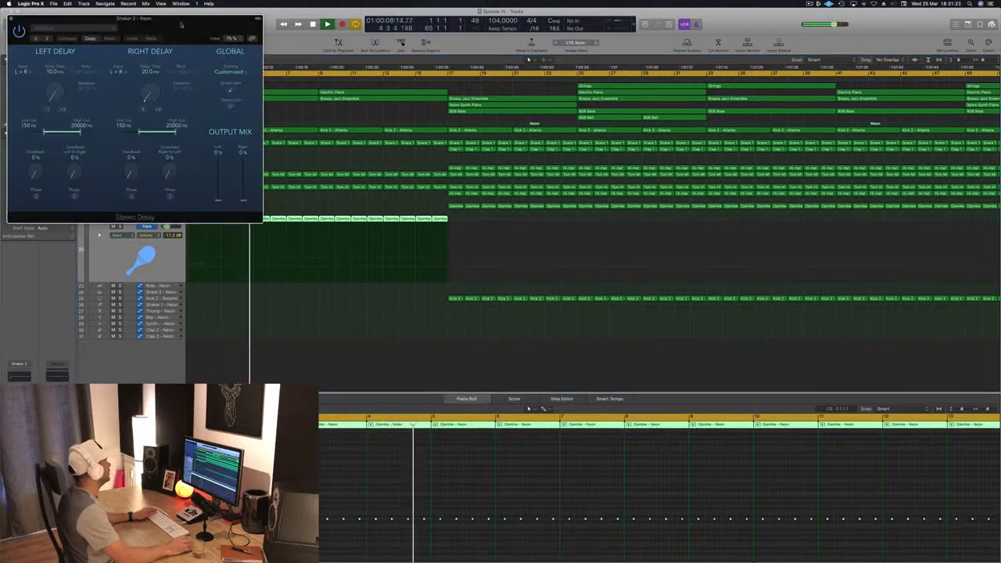
{"action": "left_click_drag", "start_coordinate": [50, 18], "coordinate": [187, 37]}
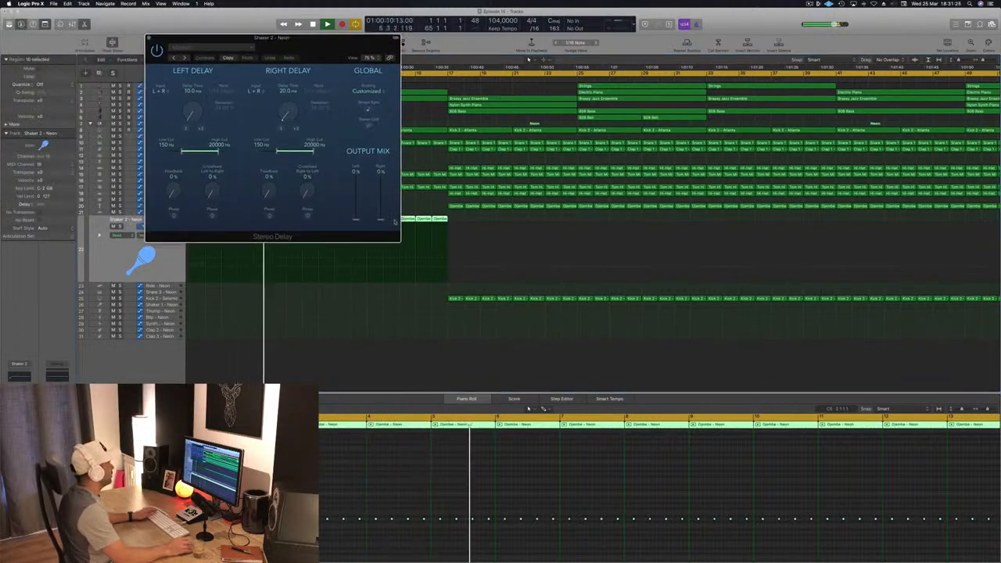
{"action": "left_click_drag", "start_coordinate": [356, 218], "coordinate": [361, 177]}
{"action": "left_click_drag", "start_coordinate": [381, 220], "coordinate": [400, 140]}
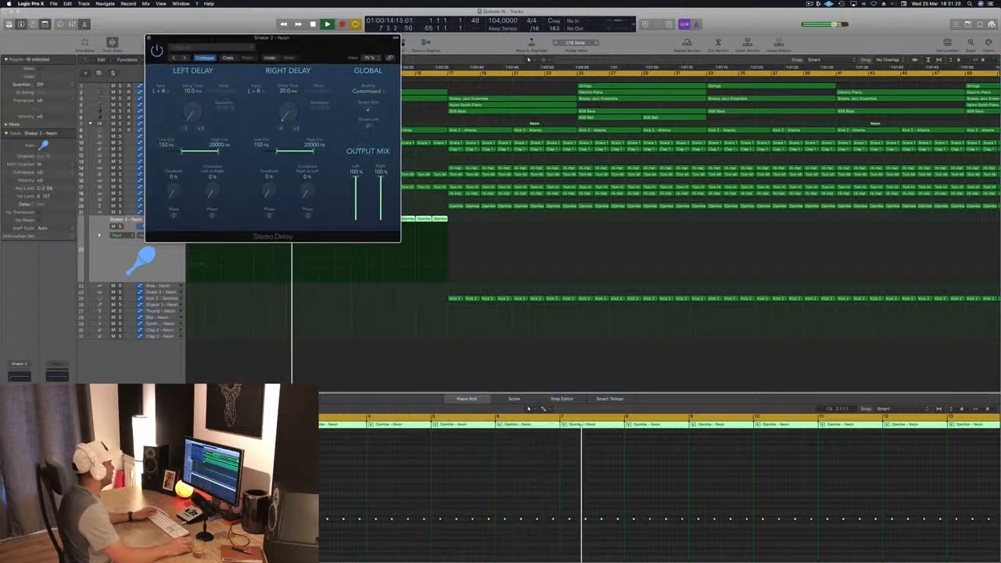
{"action": "left_click_drag", "start_coordinate": [272, 38], "coordinate": [380, 49]}
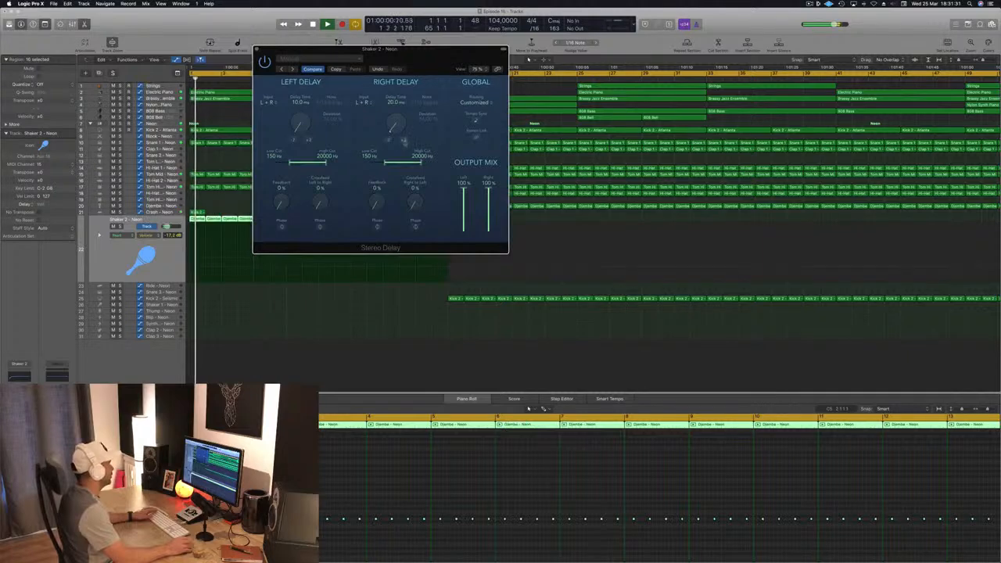
Set the Stereo Delay's left delay time to 5 ms and right delay time to 15 ms, and replay the intro.
{"action": "left_click", "coordinate": [405, 141]}
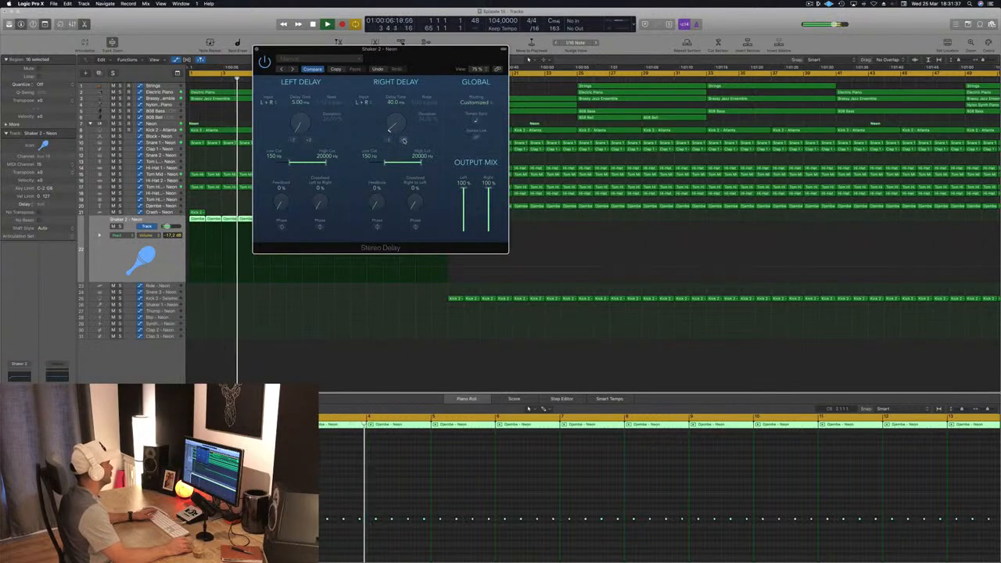
{"action": "left_click_drag", "start_coordinate": [396, 128], "coordinate": [401, 142]}
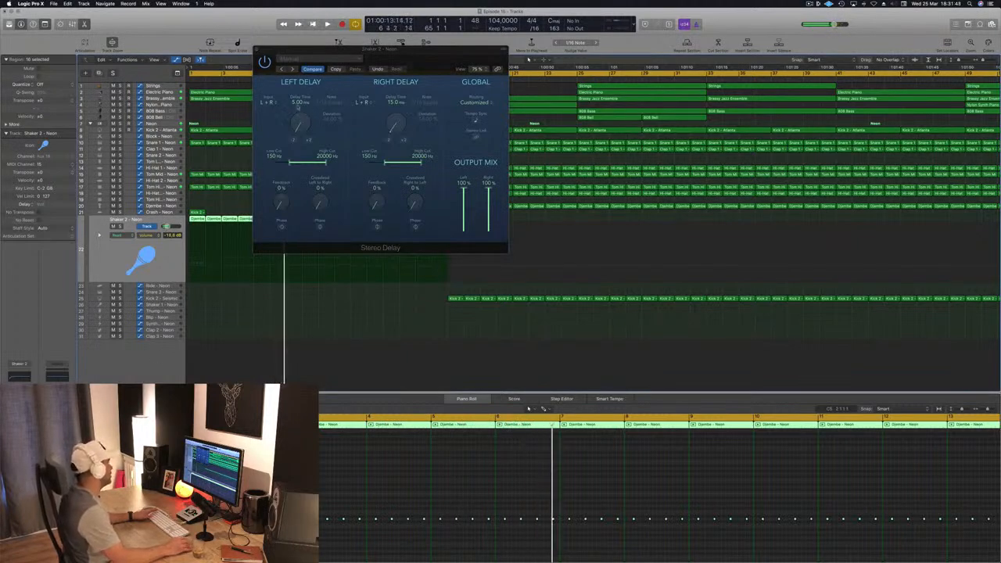
{"action": "key", "text": "space"}
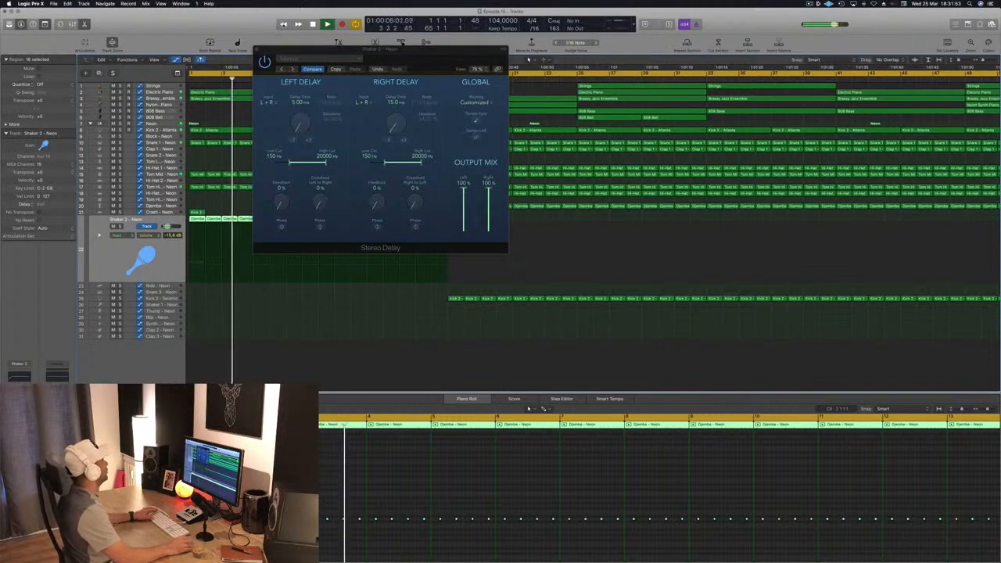
Close the Stereo Delay, lower the Shaker 2 volume to about -20.5 dB and replay from the beginning.
{"action": "left_click", "coordinate": [257, 50]}
{"action": "key", "text": "Return"}
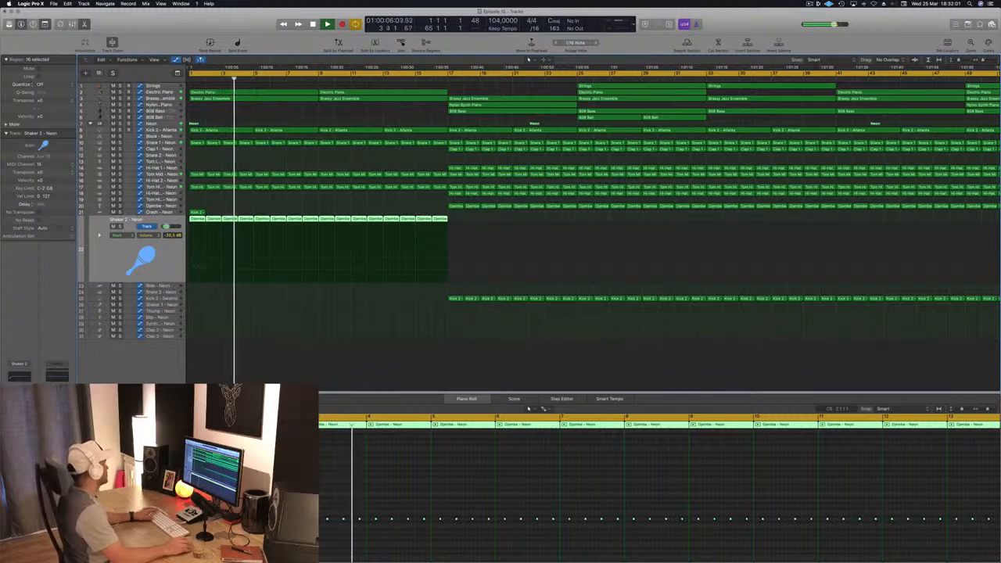
{"action": "key", "text": "Return"}
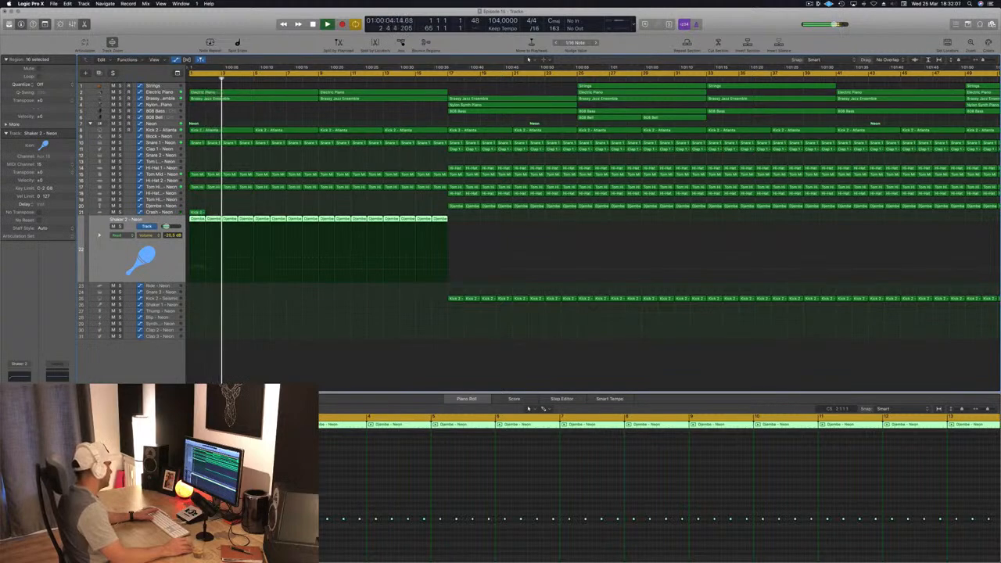
Add an Echo to Shaker 2 with note 1/16, dry at 100%, wet at 48% and color at 0, and replay the intro.
{"action": "key", "text": "v"}
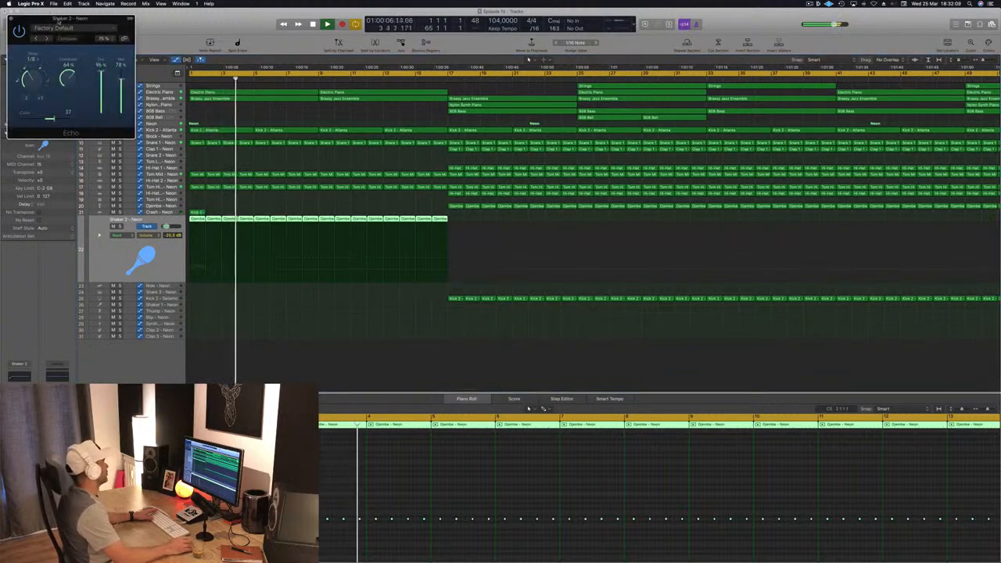
{"action": "left_click_drag", "start_coordinate": [57, 17], "coordinate": [341, 97]}
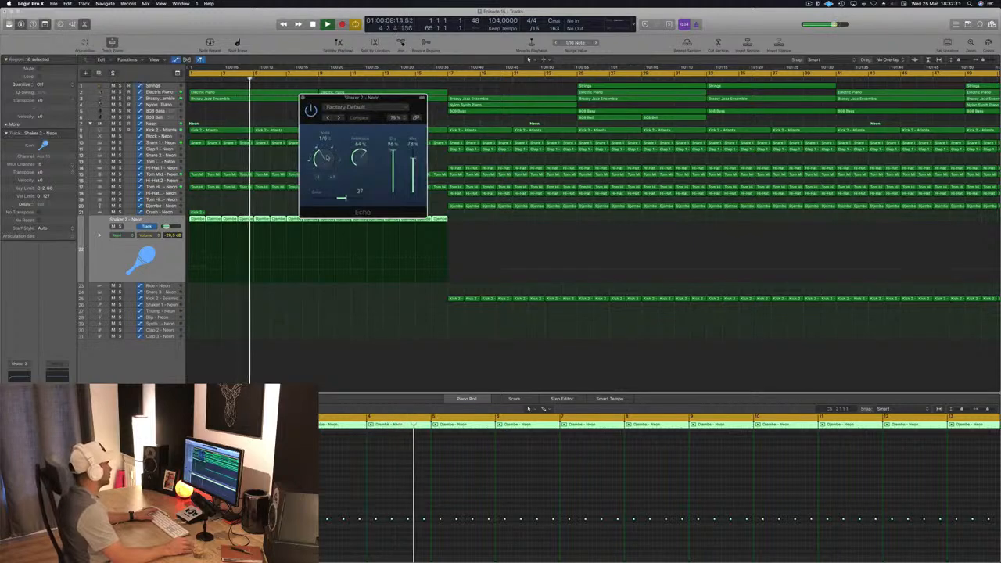
{"action": "left_click_drag", "start_coordinate": [323, 156], "coordinate": [328, 182]}
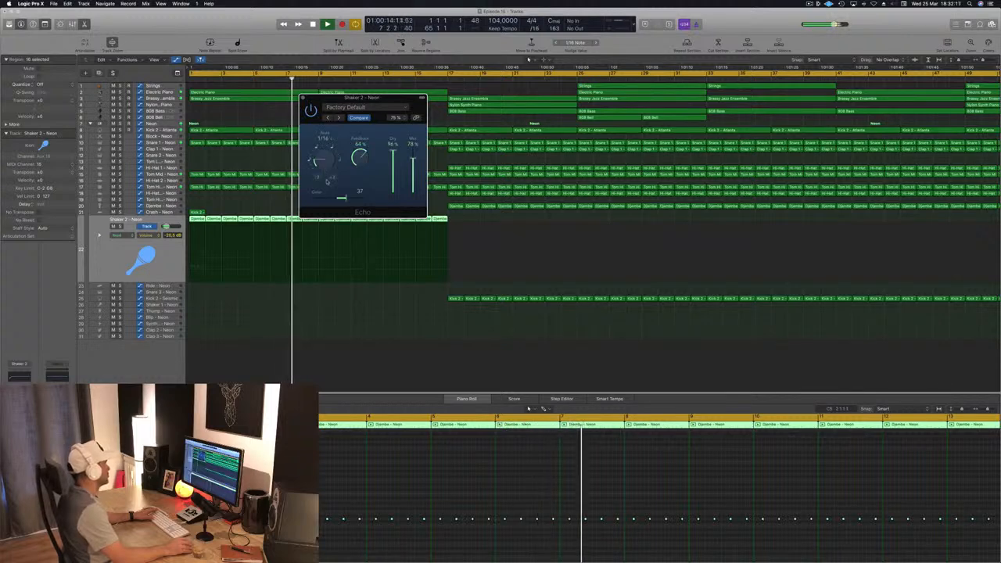
{"action": "left_click_drag", "start_coordinate": [412, 156], "coordinate": [422, 174]}
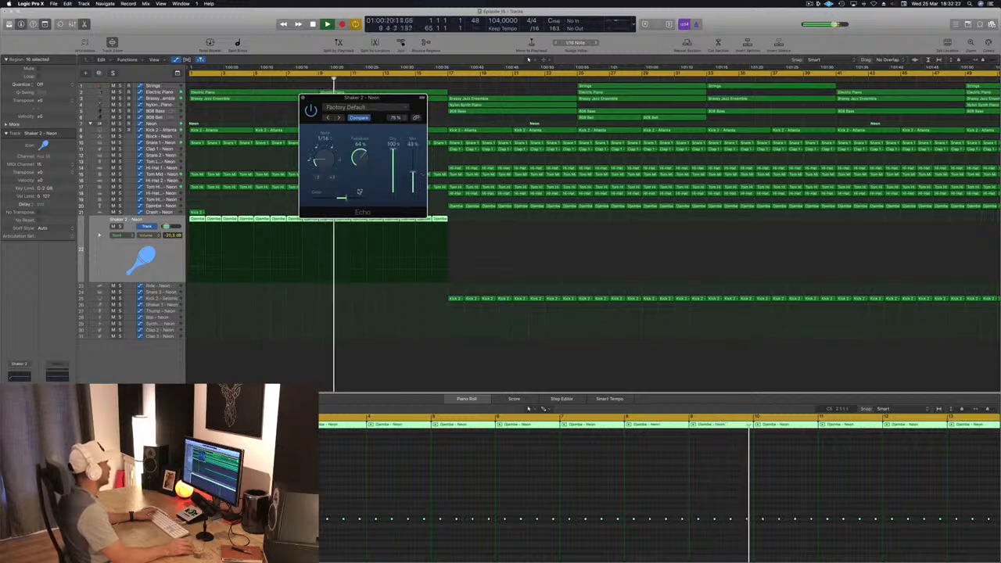
{"action": "mouse_move", "coordinate": [342, 198]}
{"action": "left_mouse_down"}
{"action": "mouse_move", "coordinate": [401, 204]}
{"action": "mouse_move", "coordinate": [344, 200]}
{"action": "left_mouse_up"}
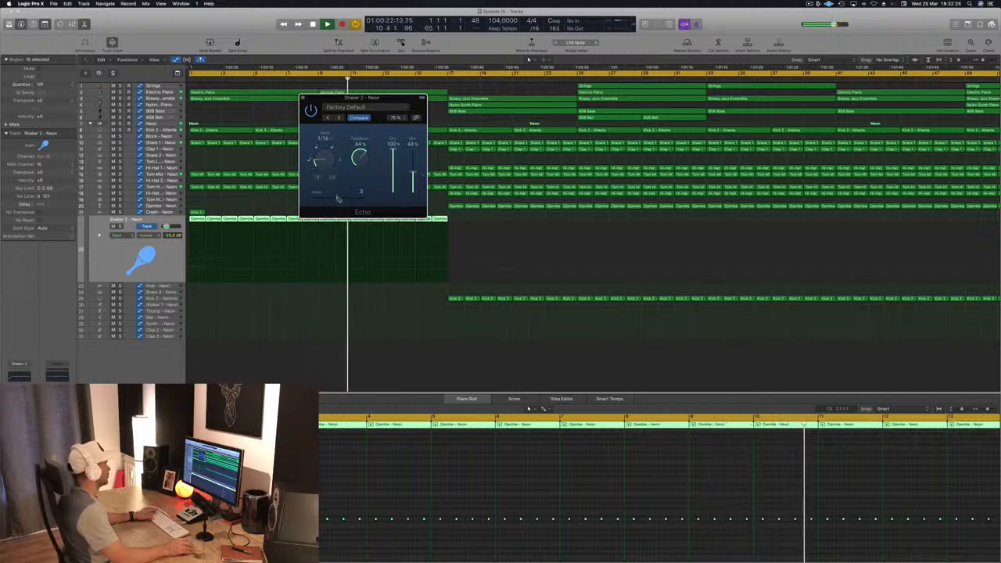
{"action": "key", "text": "space"}
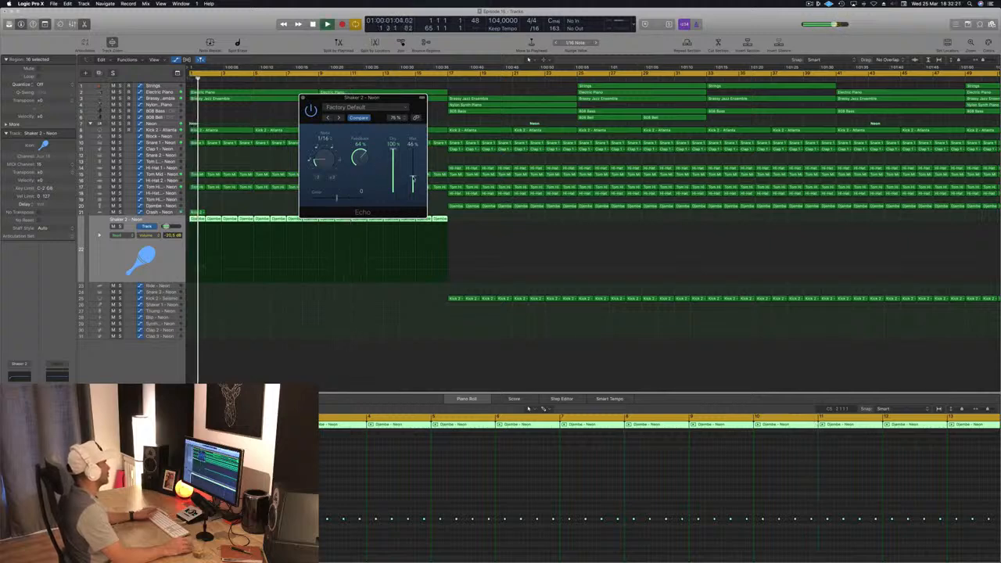
Reduce the Echo's wet level to 34%, set the Shaker 2 volume to -25.0 dB and close the plug-in.
{"action": "left_click_drag", "start_coordinate": [413, 177], "coordinate": [413, 179]}
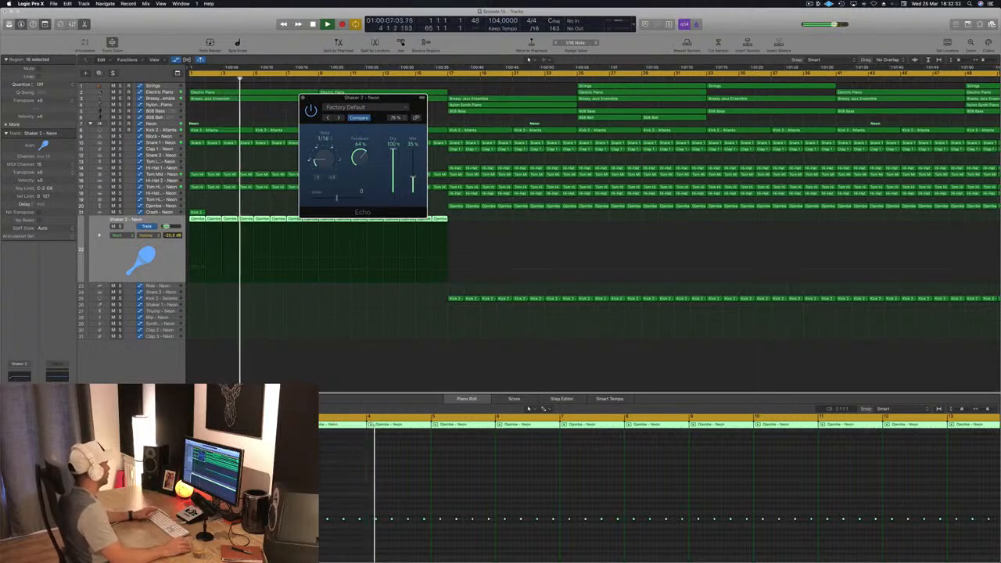
{"action": "left_click_drag", "start_coordinate": [166, 227], "coordinate": [165, 227]}
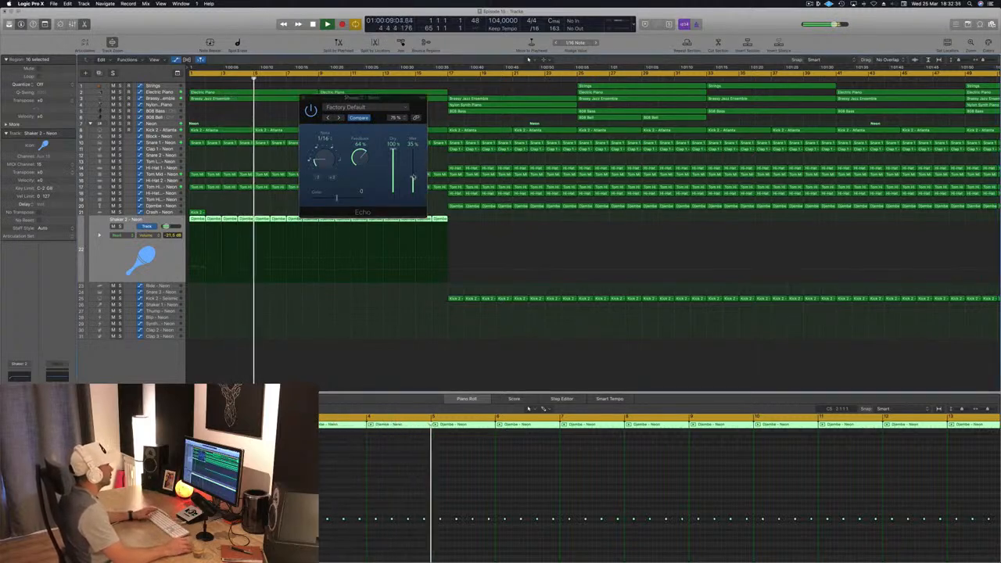
{"action": "left_click", "coordinate": [413, 179]}
{"action": "key", "text": "Return"}
{"action": "left_click", "coordinate": [165, 227]}
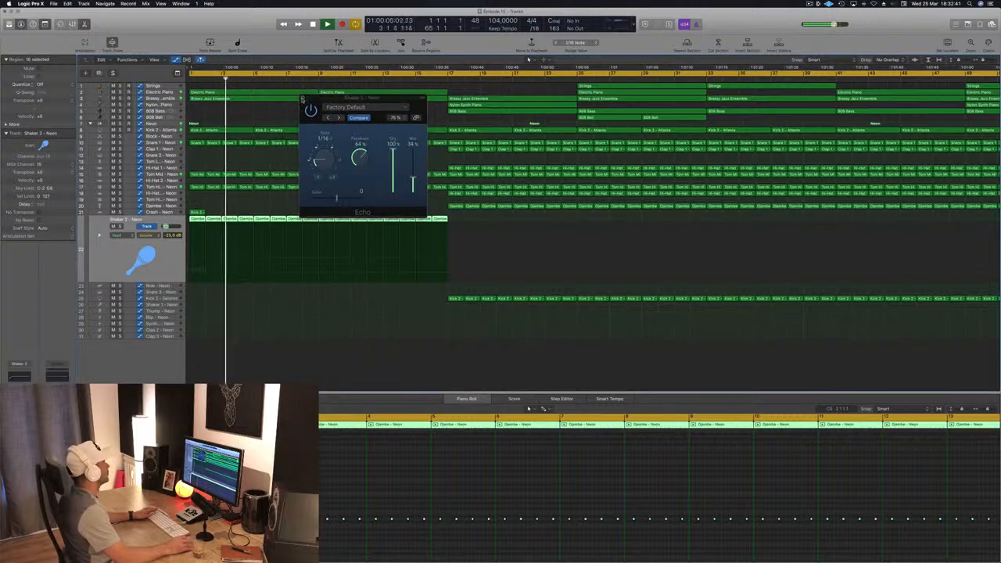
{"action": "left_click", "coordinate": [303, 98]}
Copy the first Djembe region to bar 5 of the Blip track and play the arrangement from the beginning.
{"action": "scroll", "coordinate": [366, 234], "scroll_direction": "down", "scroll_amount": 3}
{"action": "scroll", "coordinate": [366, 233], "scroll_direction": "down", "scroll_amount": 3}
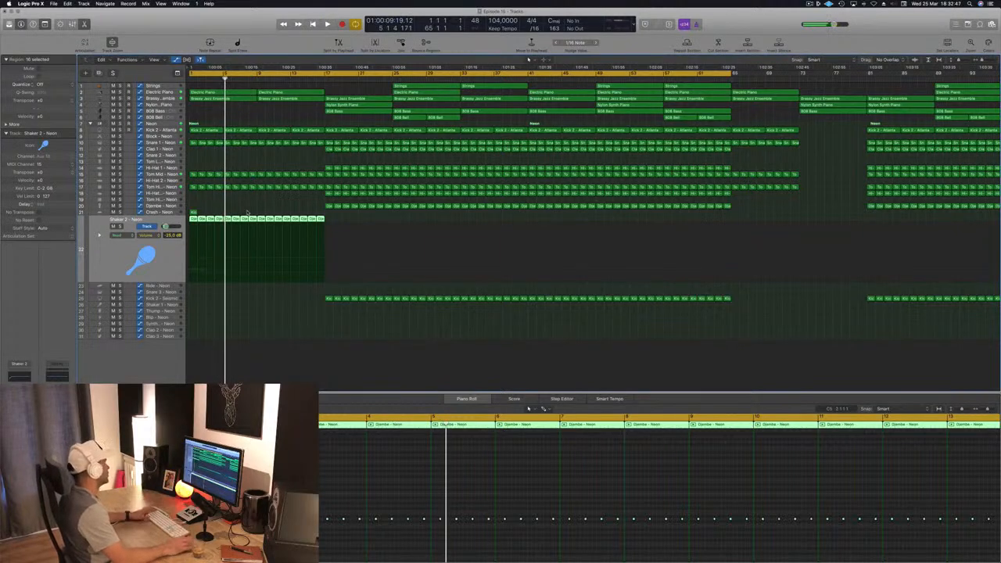
{"action": "left_click", "coordinate": [328, 205]}
{"action": "left_click_drag", "start_coordinate": [326, 268], "coordinate": [227, 317]}
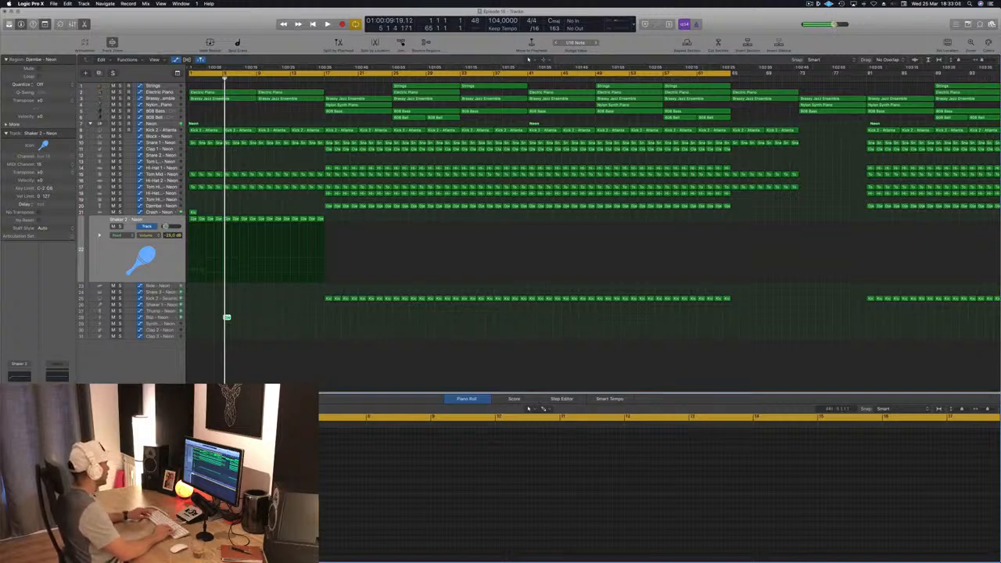
{"action": "key", "text": "Return"}
{"action": "key", "text": "space"}
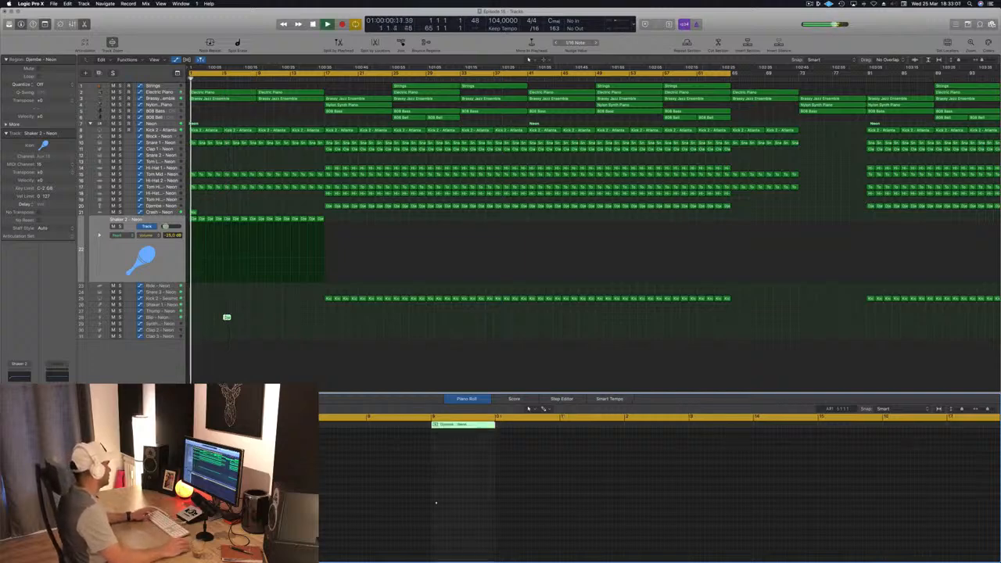
Select the Blip track, load the 1/16 Simple Pan preset in its aux Delay Designer, audition it and close the plug-in.
{"action": "left_click", "coordinate": [168, 318]}
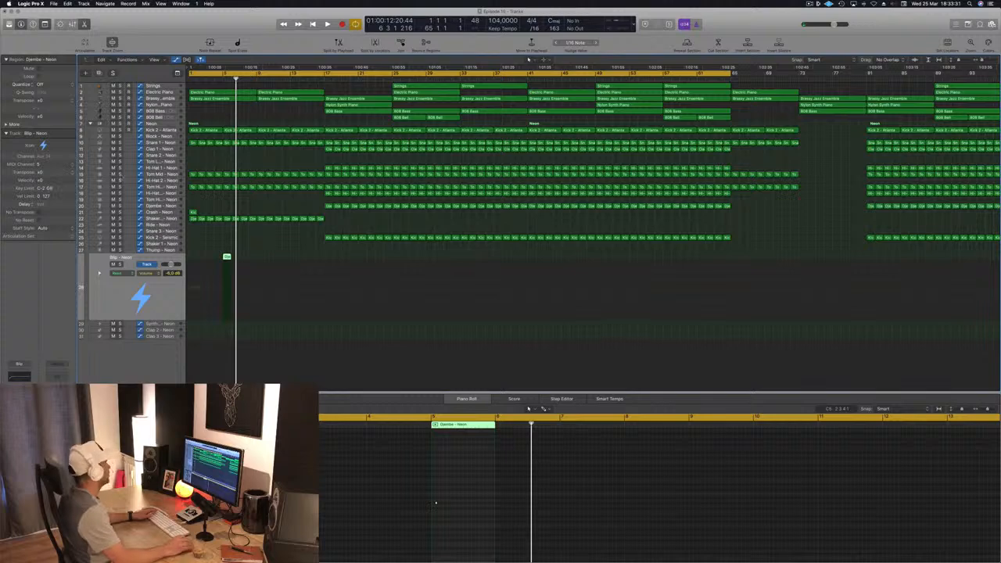
{"action": "left_click_drag", "start_coordinate": [153, 32], "coordinate": [484, 106]}
{"action": "left_click", "coordinate": [402, 105]}
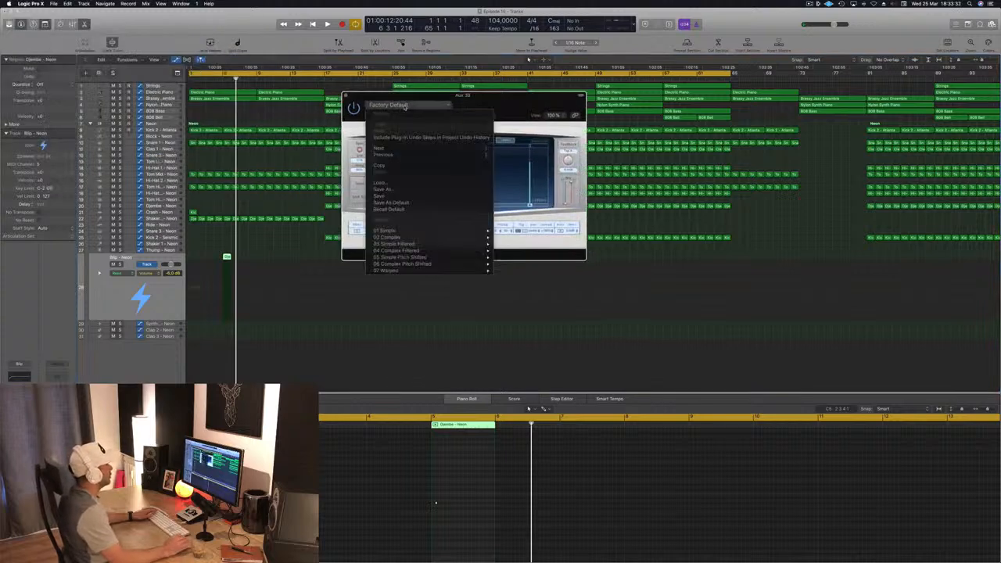
{"action": "mouse_move", "coordinate": [425, 239]}
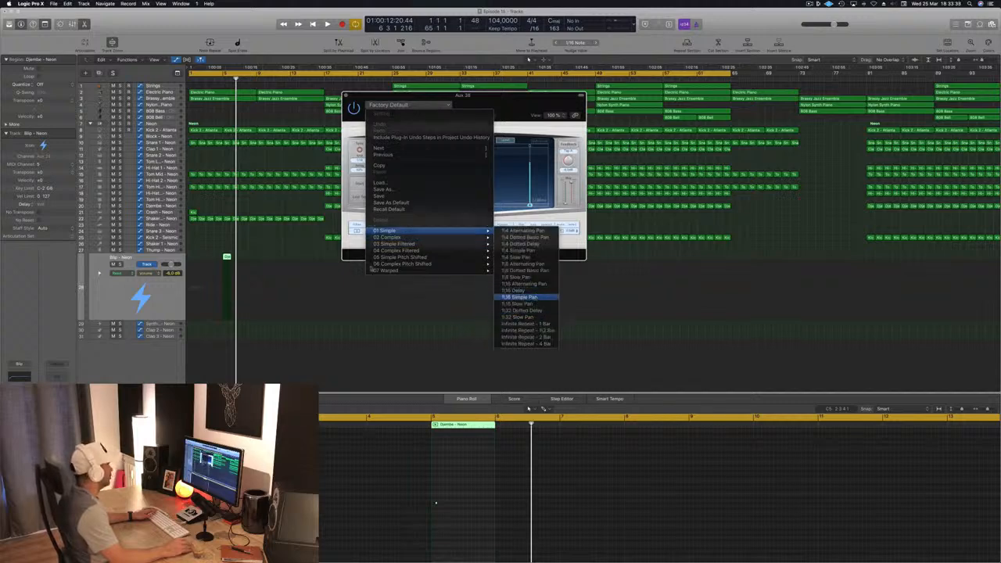
{"action": "left_click", "coordinate": [519, 297]}
{"action": "key", "text": "space"}
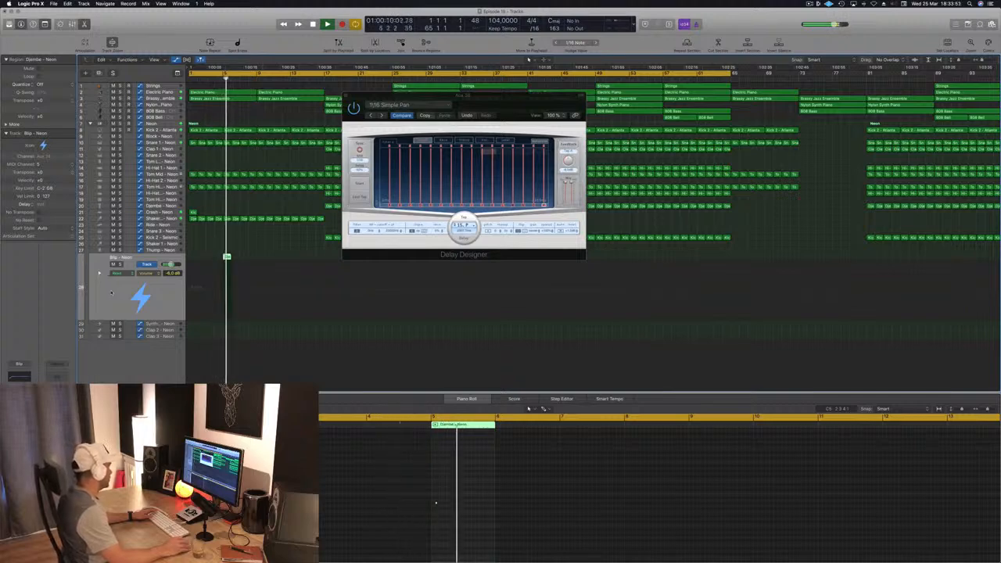
{"action": "left_click_drag", "start_coordinate": [512, 103], "coordinate": [619, 161]}
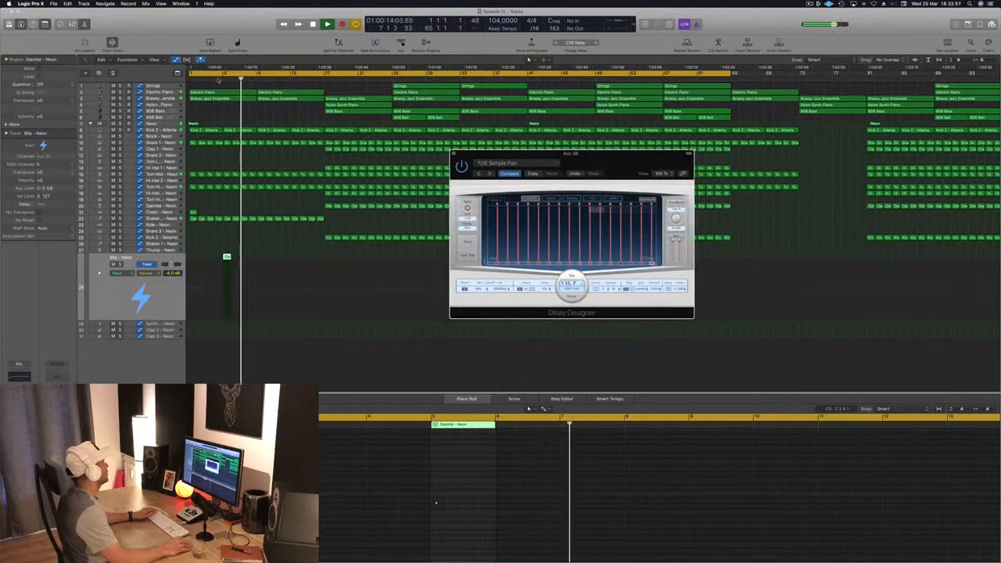
{"action": "left_click_drag", "start_coordinate": [590, 161], "coordinate": [506, 150]}
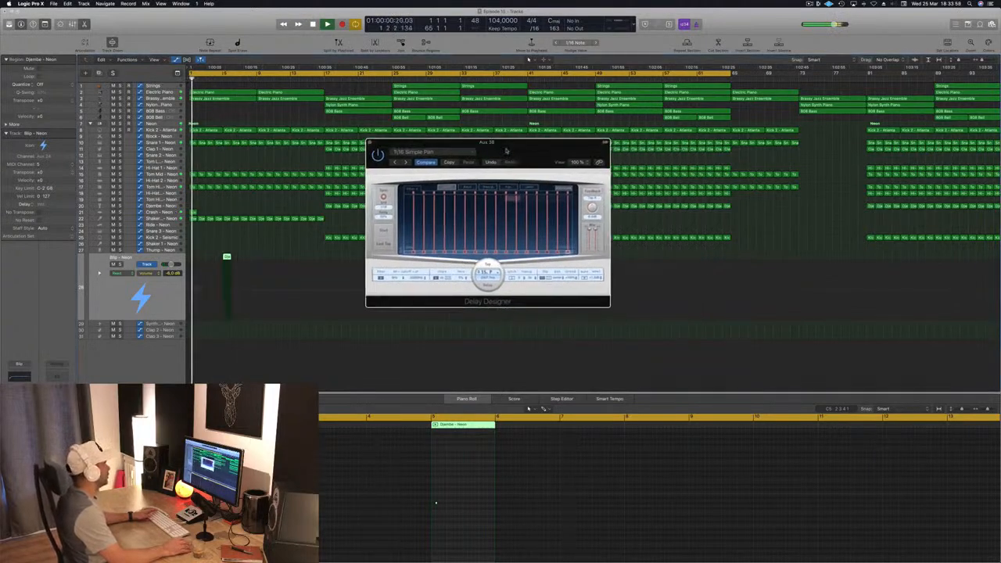
{"action": "left_click", "coordinate": [369, 144]}
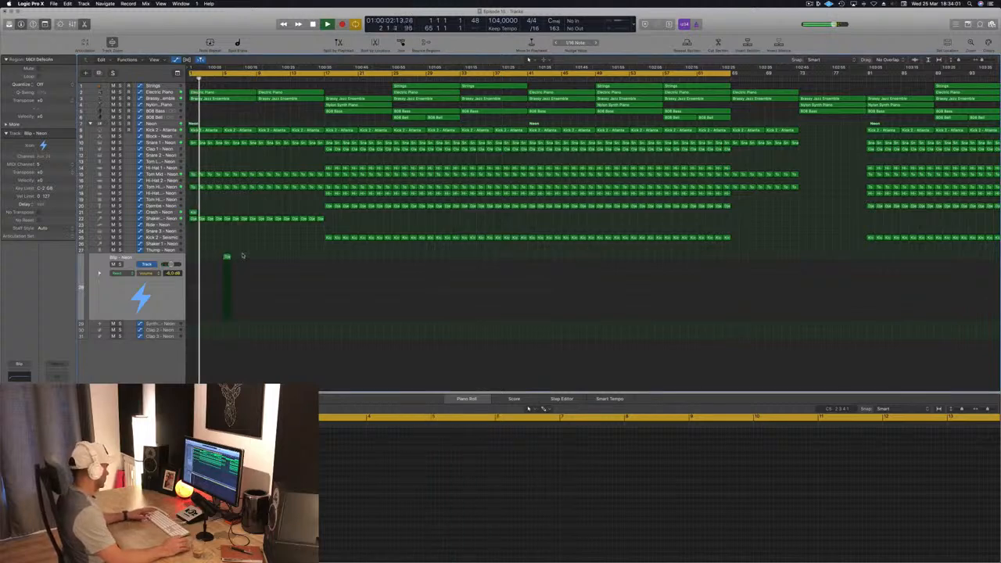
Copy the bar 5 region on the Blip track to bar 13 of the same track.
{"action": "scroll", "coordinate": [249, 167], "scroll_direction": "up", "scroll_amount": 2}
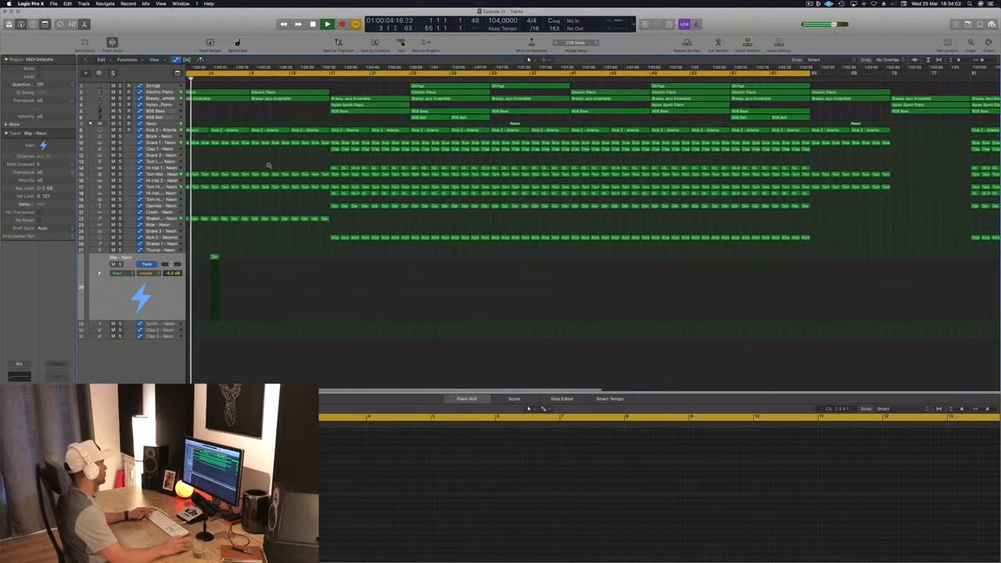
{"action": "scroll", "coordinate": [268, 166], "scroll_direction": "down", "scroll_amount": 2}
{"action": "scroll", "coordinate": [268, 166], "scroll_direction": "down", "scroll_amount": 2}
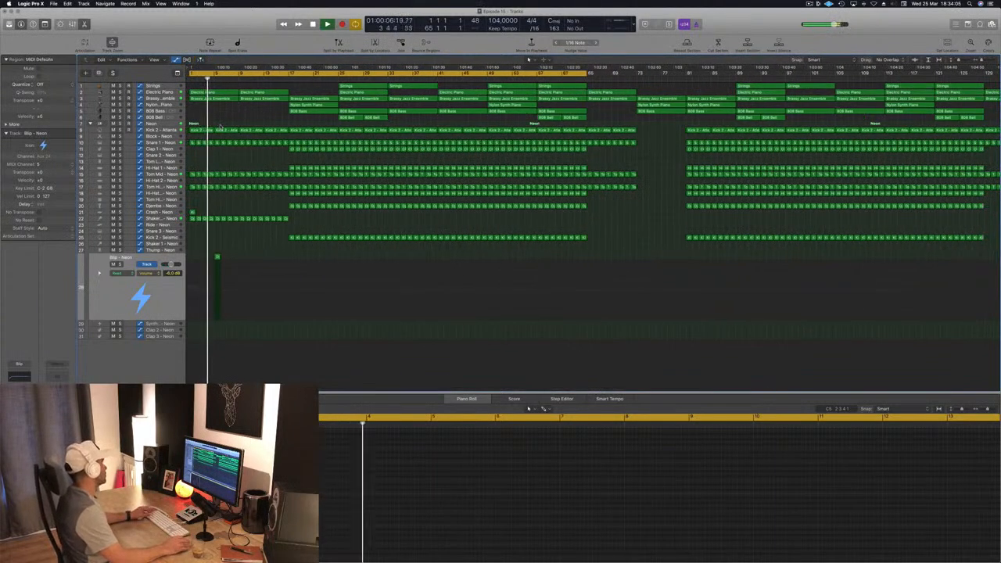
{"action": "scroll", "coordinate": [221, 126], "scroll_direction": "up", "scroll_amount": 3}
{"action": "scroll", "coordinate": [222, 127], "scroll_direction": "down", "scroll_amount": 4}
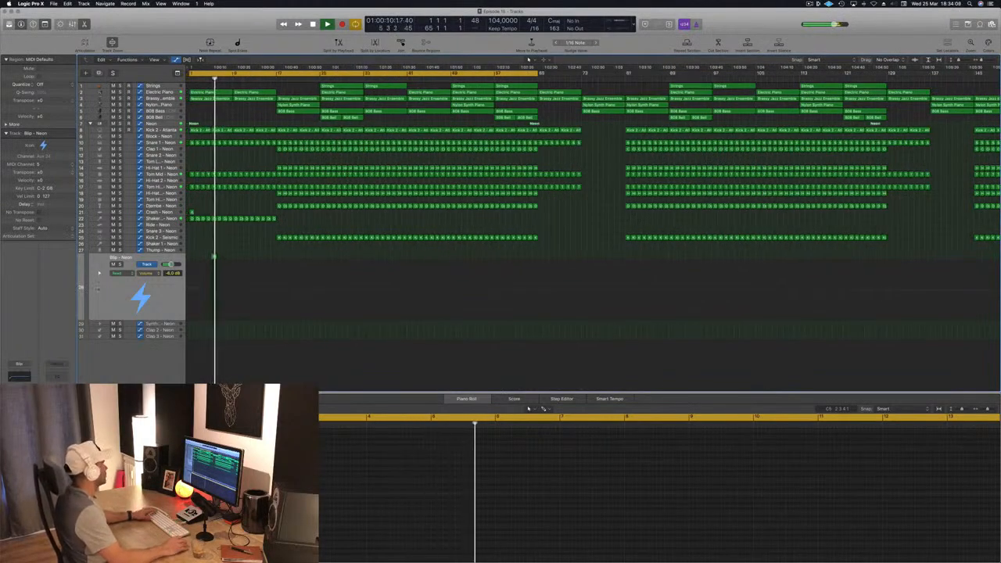
{"action": "left_click", "coordinate": [214, 256]}
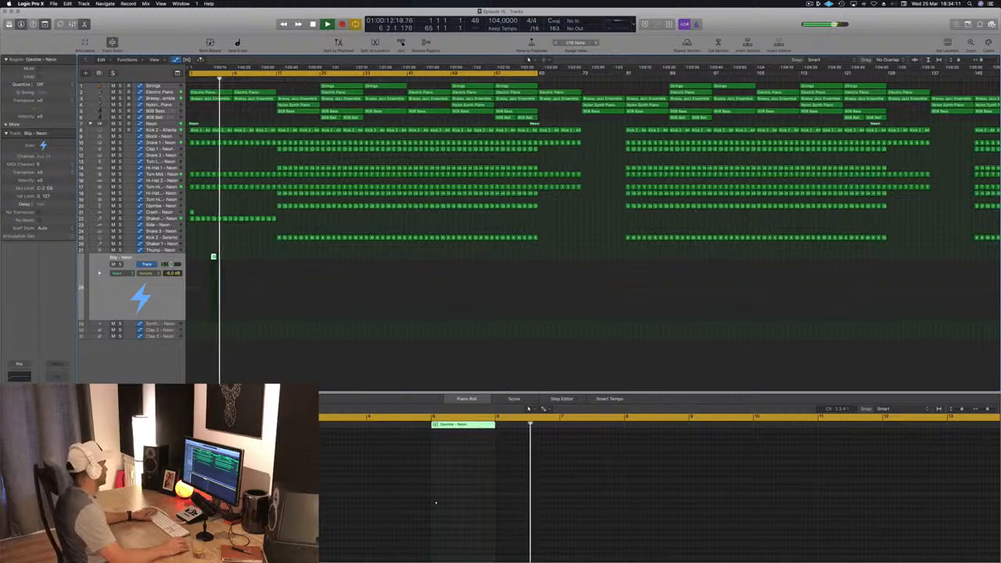
{"action": "scroll", "coordinate": [238, 261], "scroll_direction": "up", "scroll_amount": 2}
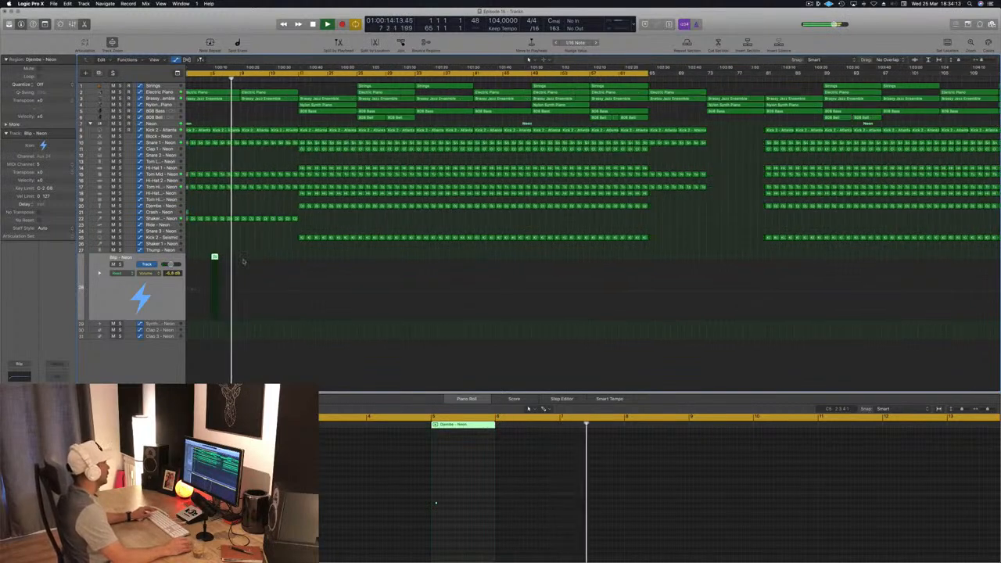
{"action": "scroll", "coordinate": [243, 261], "scroll_direction": "up", "scroll_amount": 2}
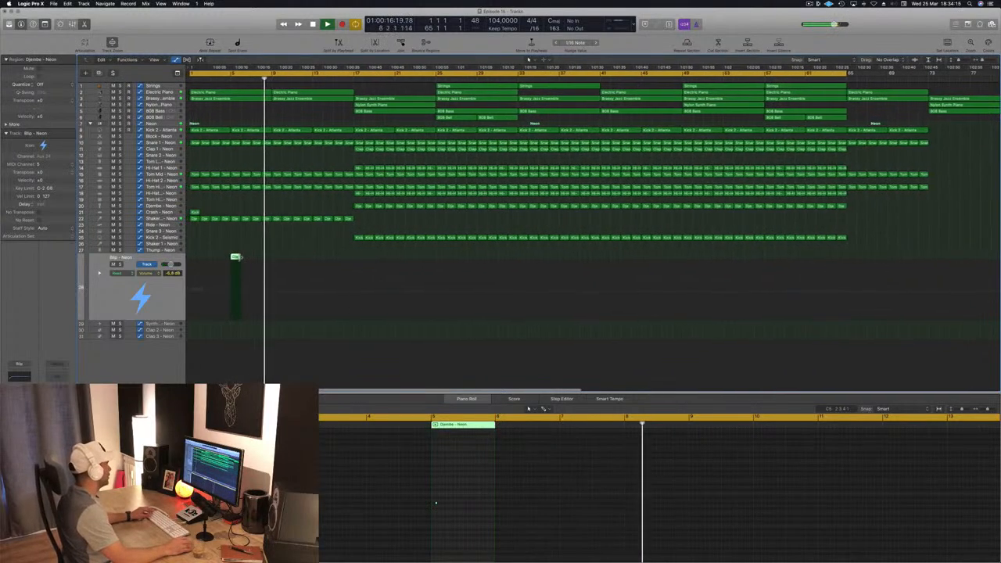
{"action": "left_click", "coordinate": [243, 254]}
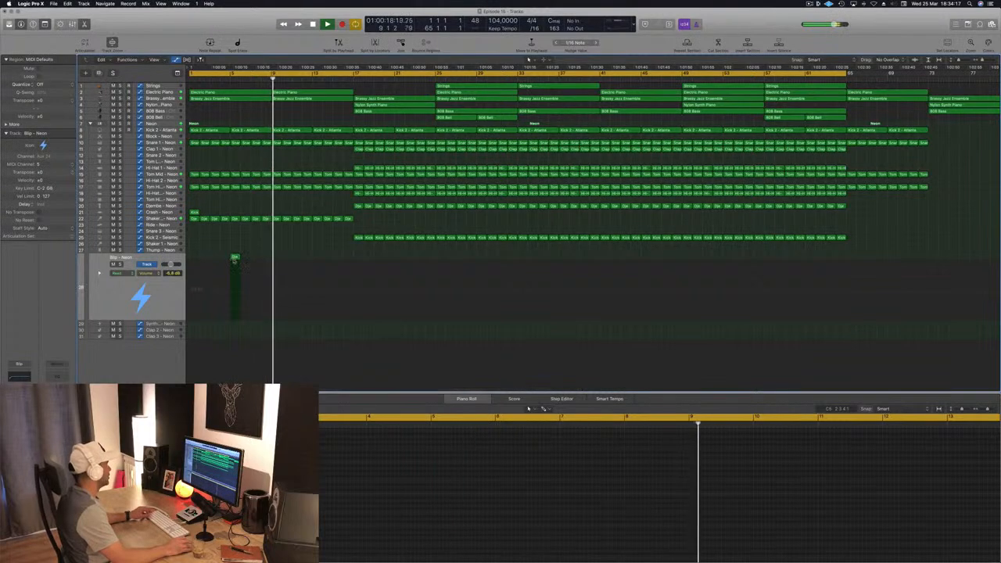
{"action": "left_click_drag", "start_coordinate": [234, 260], "coordinate": [317, 260]}
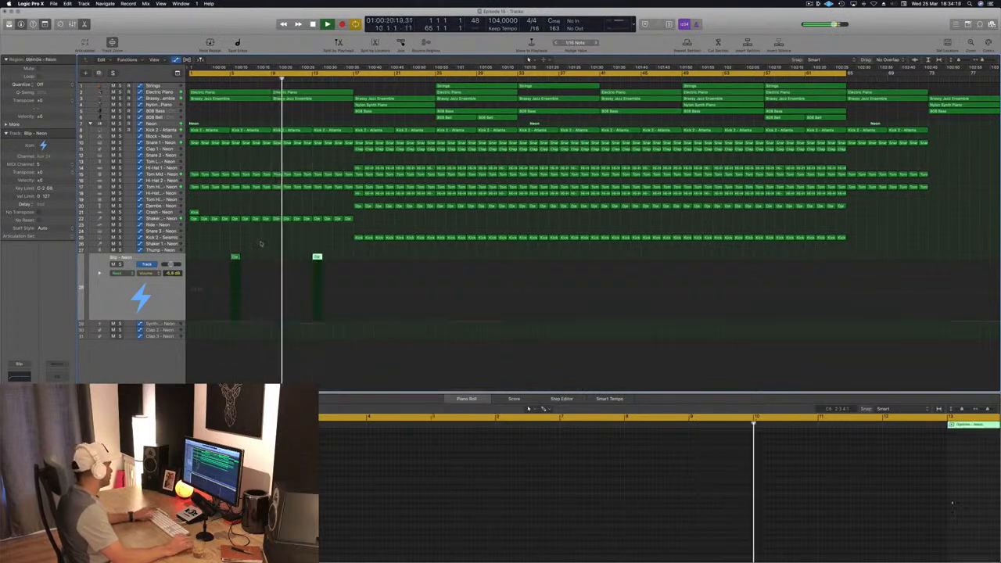
Copy the bar 5 Blip region to bar 9 of the Thump track and move its note to the start of the bar.
{"action": "key", "text": "space"}
{"action": "left_click", "coordinate": [235, 256]}
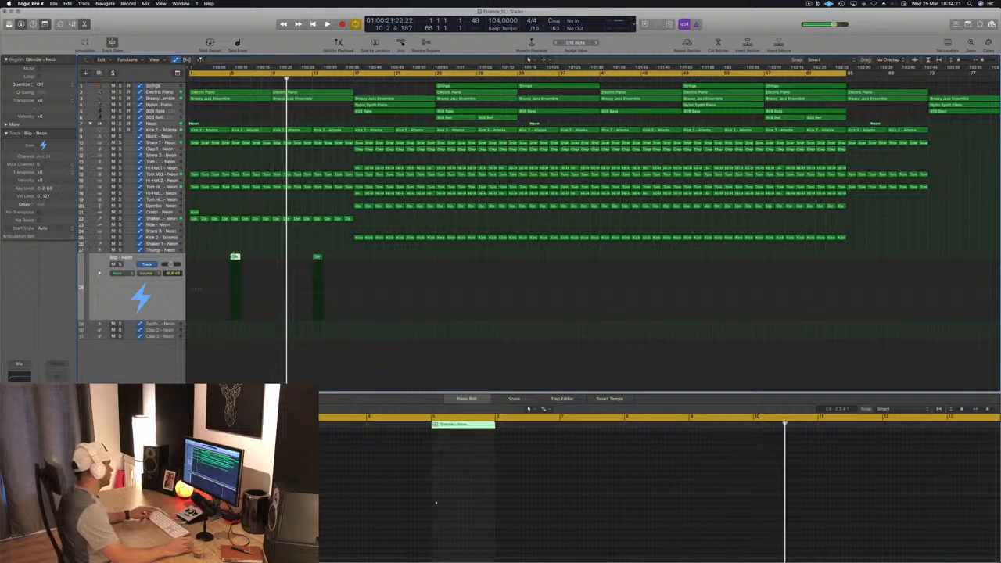
{"action": "left_click_drag", "start_coordinate": [236, 256], "coordinate": [276, 250]}
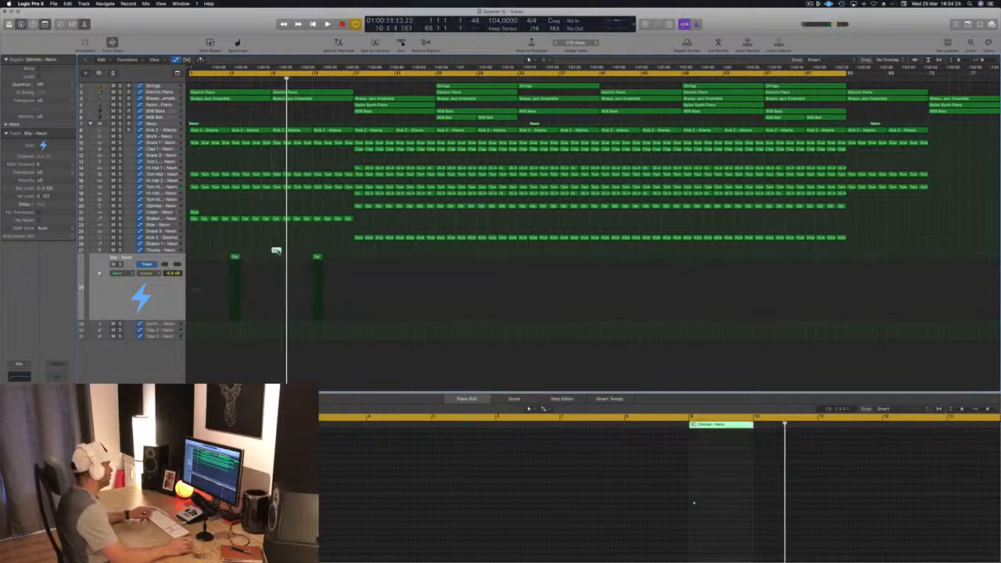
{"action": "left_click_drag", "start_coordinate": [655, 479], "coordinate": [727, 559]}
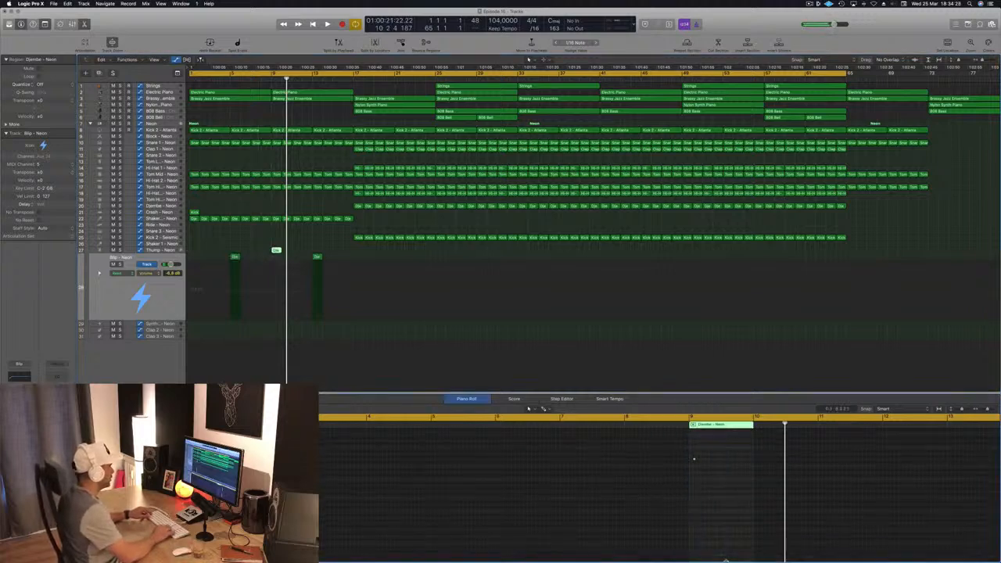
{"action": "key", "text": "space"}
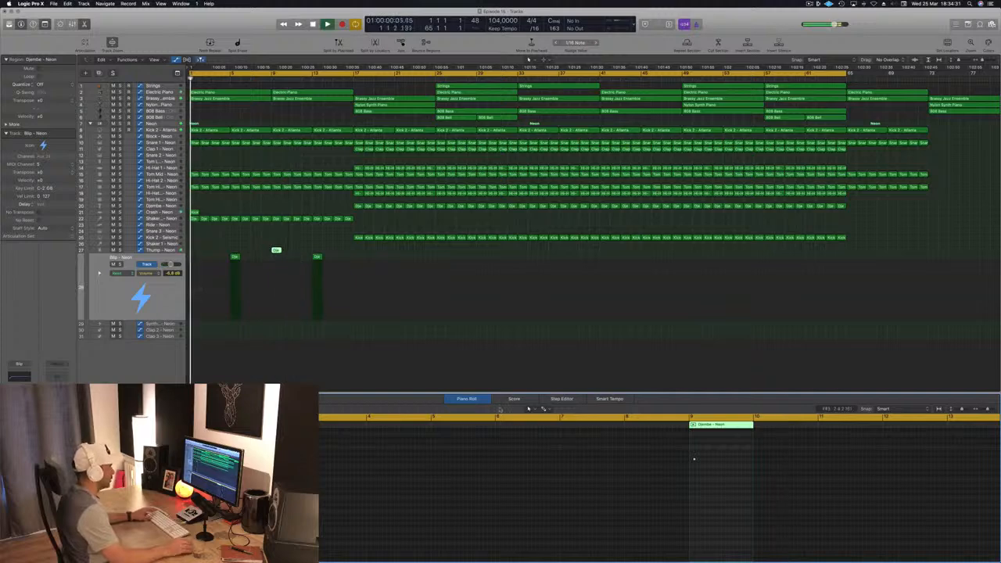
{"action": "key", "text": "space"}
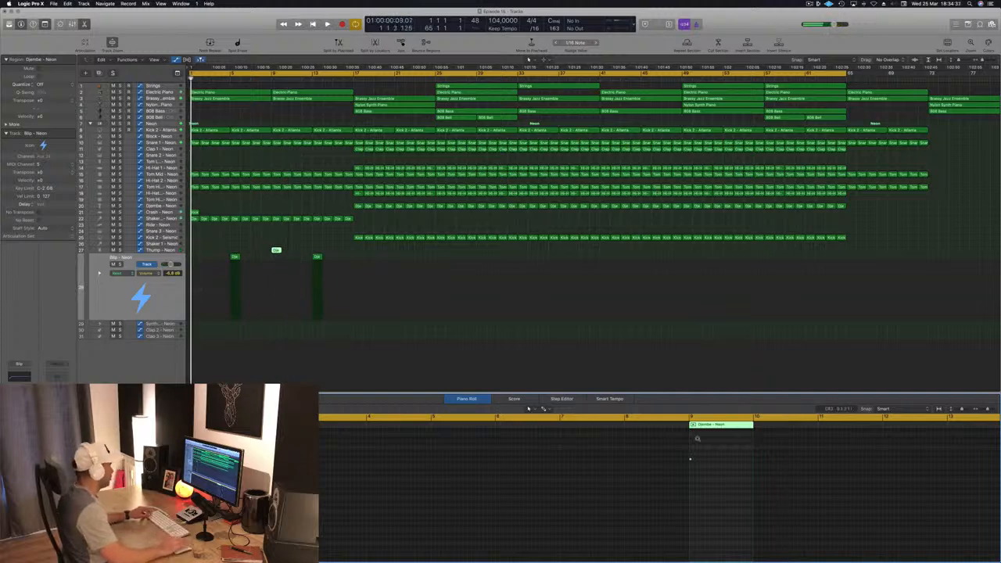
Play the intro from the beginning to hear the blip and thump hits, and select the Thump track.
{"action": "key", "text": "space"}
{"action": "left_click", "coordinate": [219, 236]}
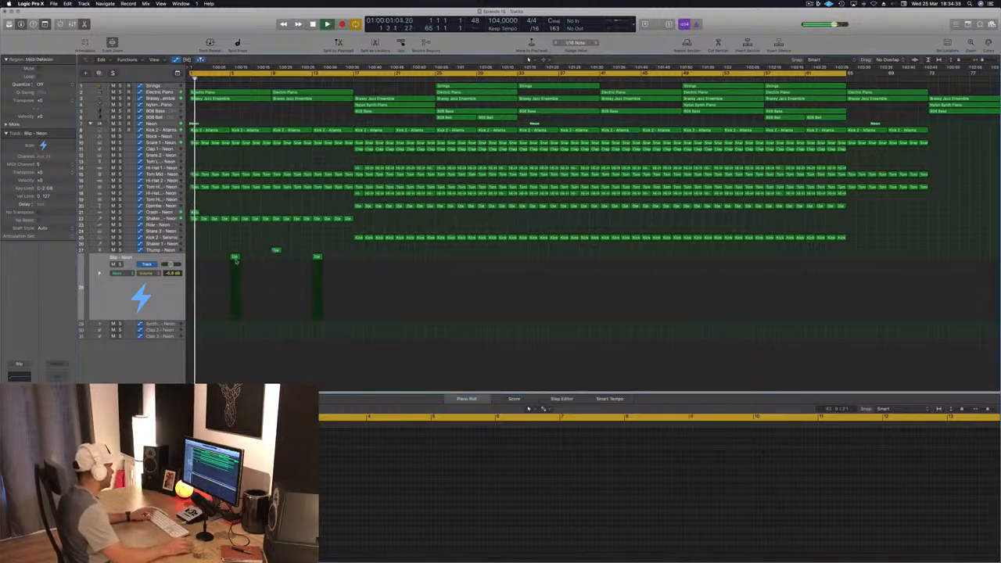
{"action": "left_click", "coordinate": [235, 258]}
{"action": "left_click", "coordinate": [235, 258]}
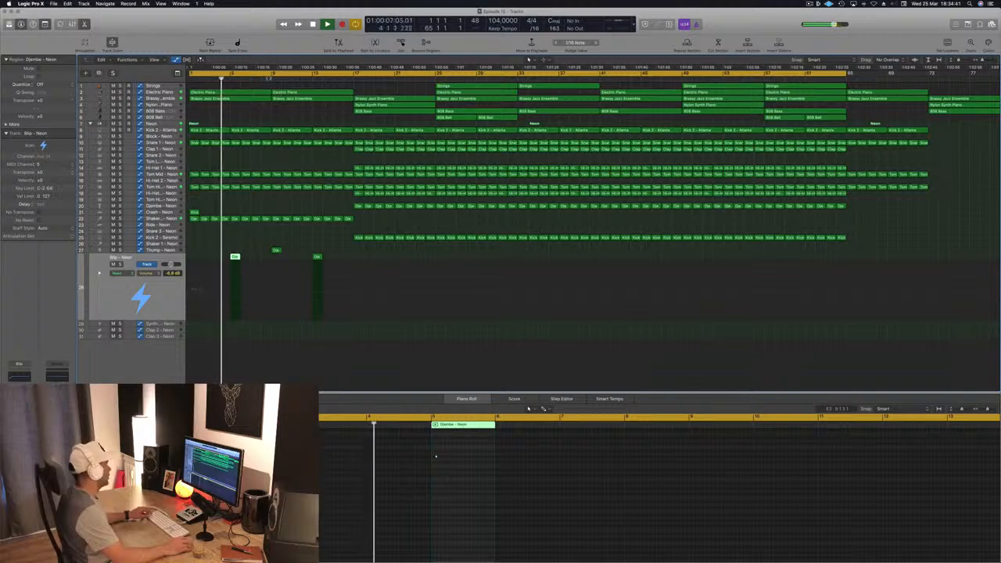
{"action": "key", "text": "shift+period"}
{"action": "key", "text": "Up"}
{"action": "key", "text": "space"}
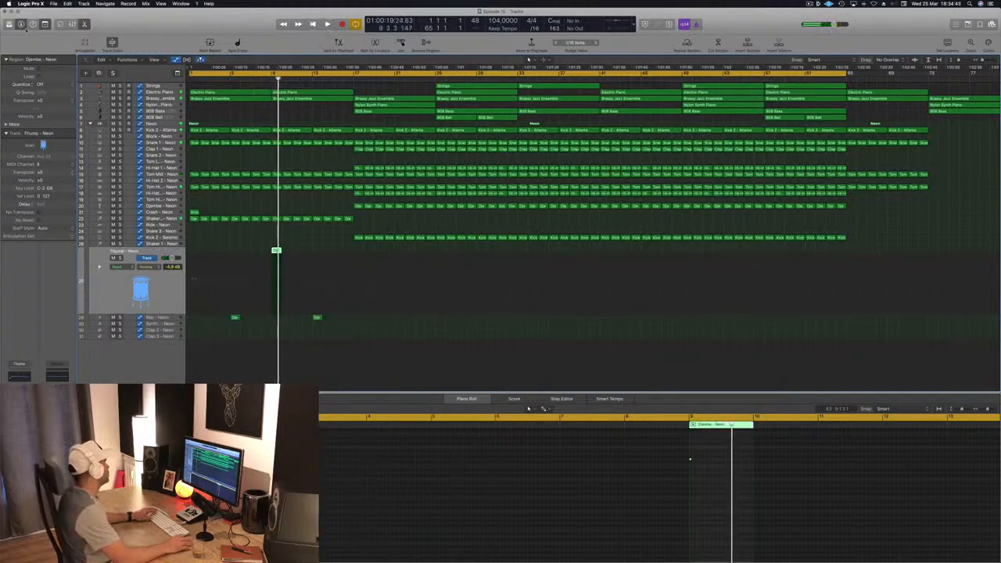
Audition cowbell sounds from the library on the Thump track, load Cowbell - Atlanta and play it in the arrangement.
{"action": "left_click", "coordinate": [9, 24]}
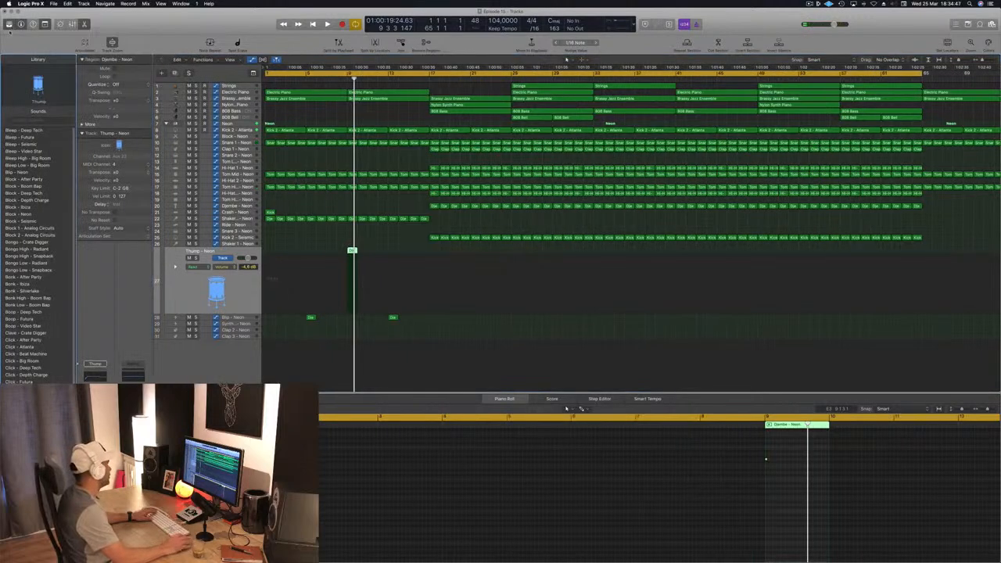
{"action": "scroll", "coordinate": [35, 235], "scroll_direction": "down", "scroll_amount": 5}
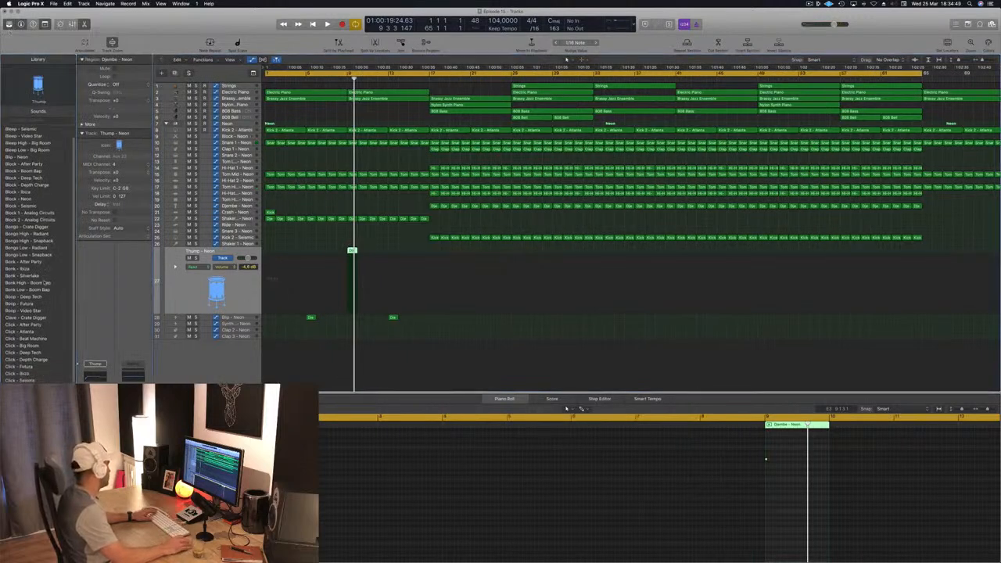
{"action": "scroll", "coordinate": [35, 312], "scroll_direction": "down", "scroll_amount": 2}
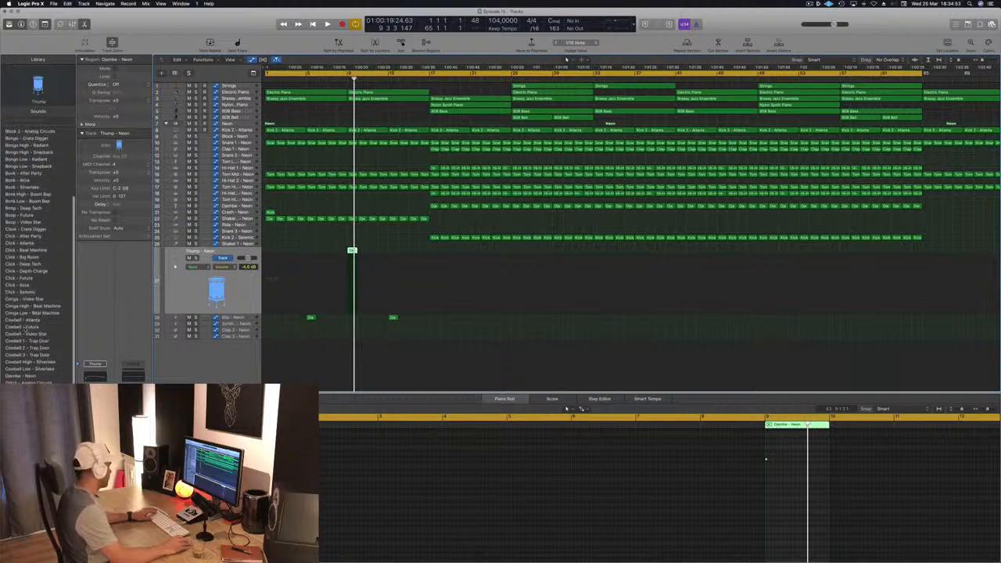
{"action": "left_click", "coordinate": [25, 327]}
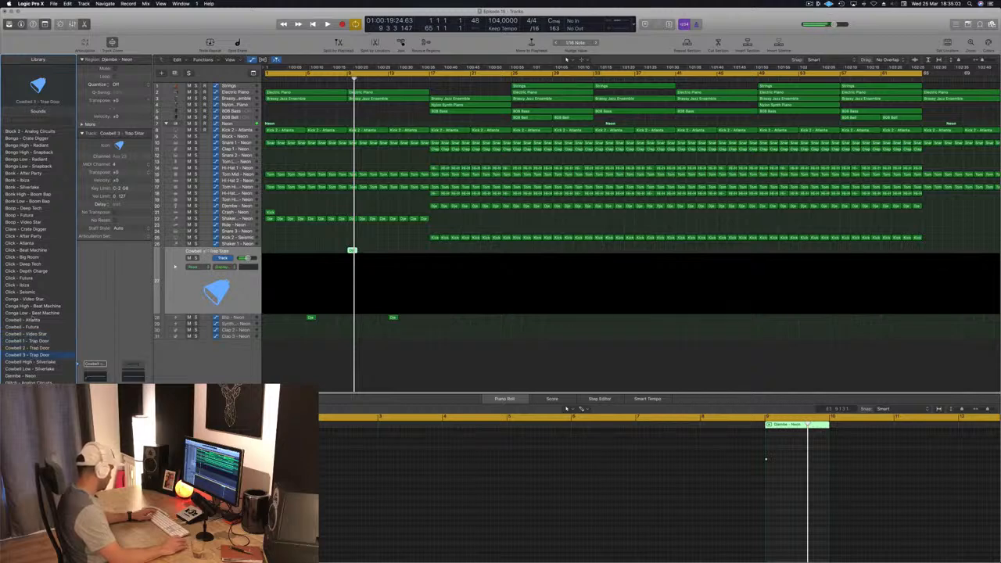
{"action": "left_click", "coordinate": [28, 320]}
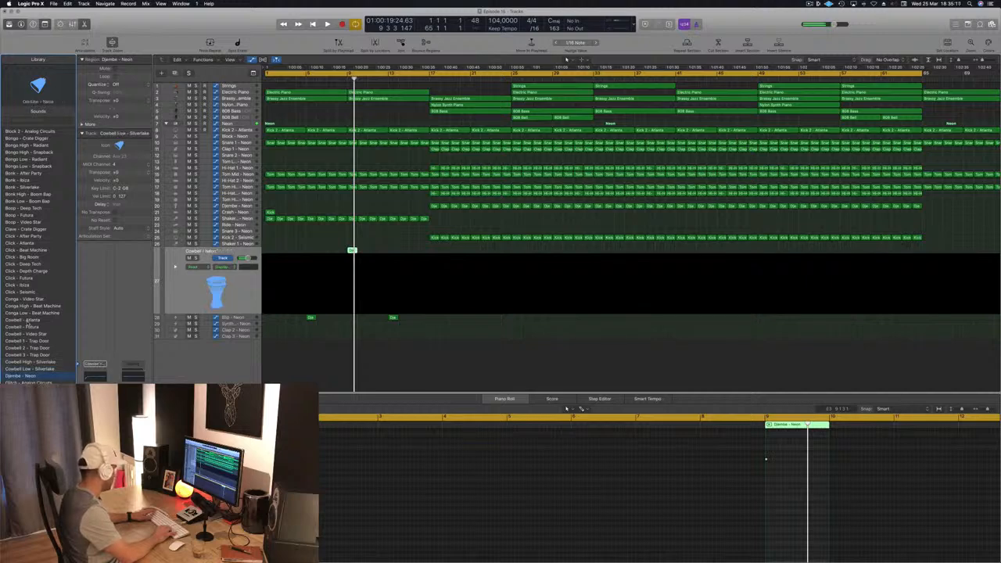
{"action": "key", "text": "Up"}
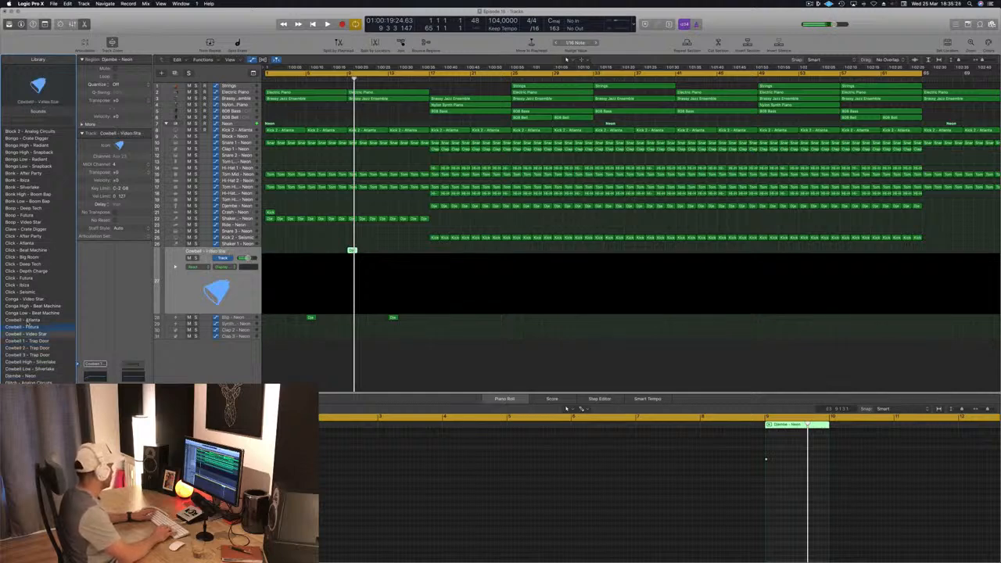
{"action": "key", "text": "Up"}
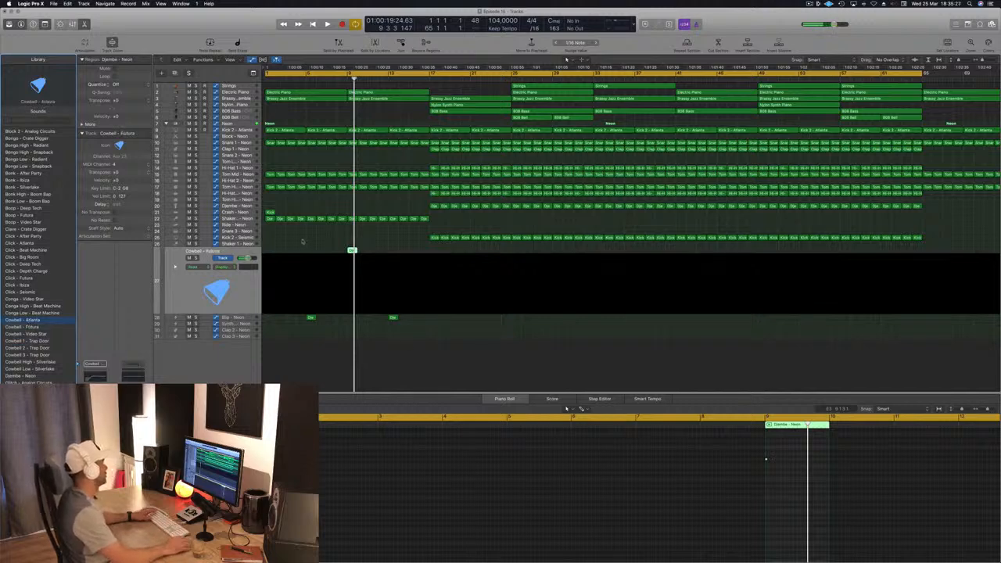
{"action": "key", "text": "space"}
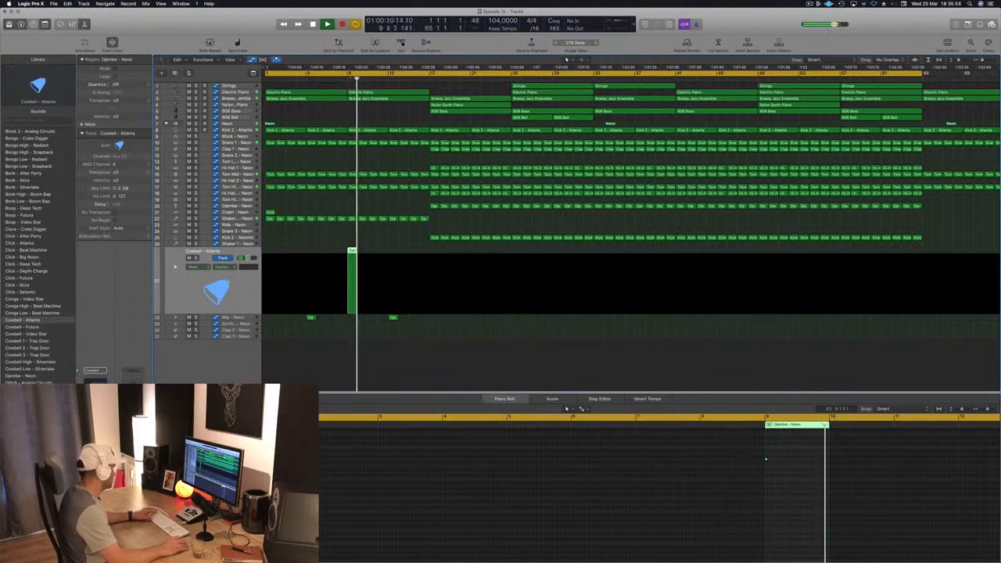
{"action": "left_click", "coordinate": [414, 238]}
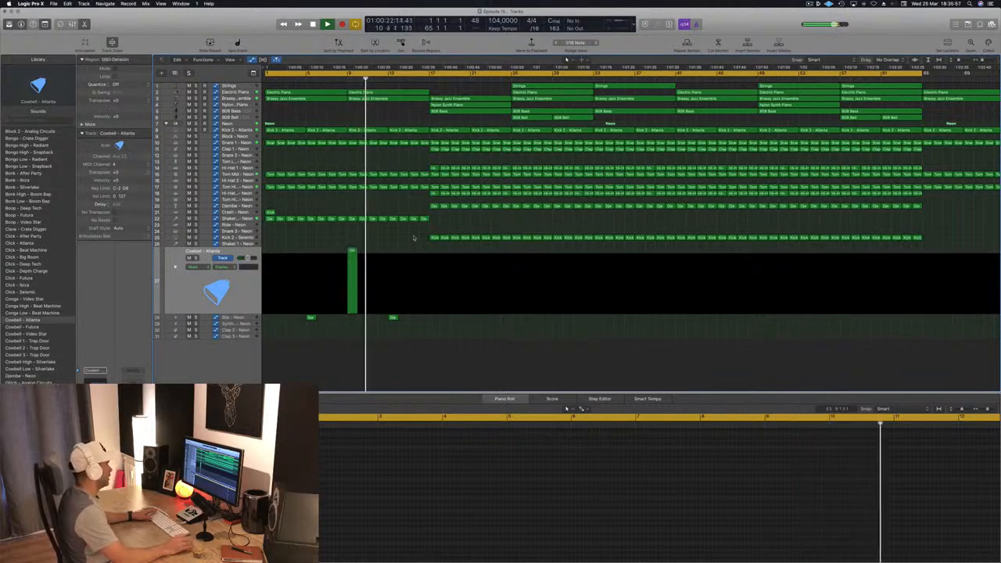
Lower the Crash track's volume to -4.7 dB and replay the intro from the beginning.
{"action": "key", "text": "Return"}
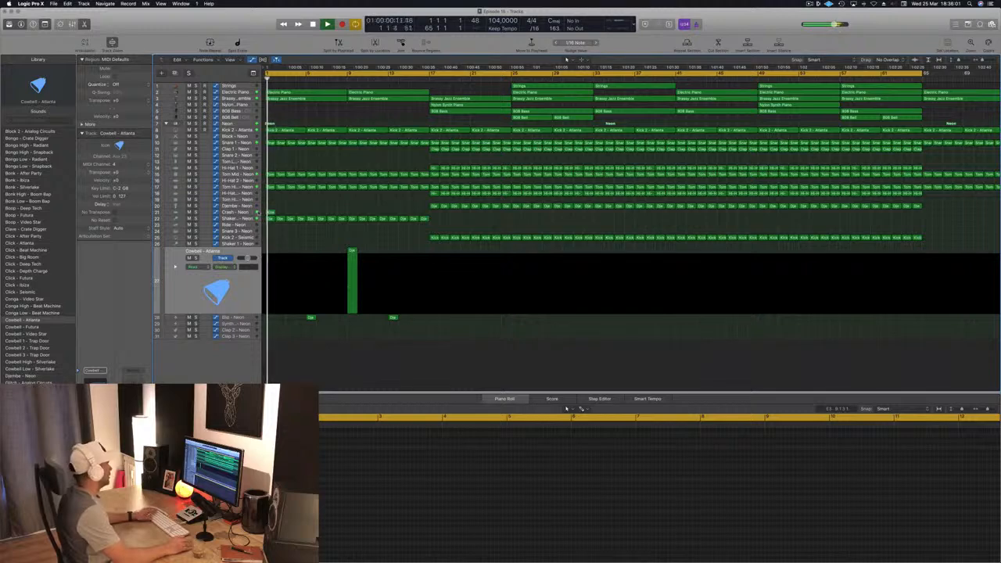
{"action": "left_click", "coordinate": [242, 211]}
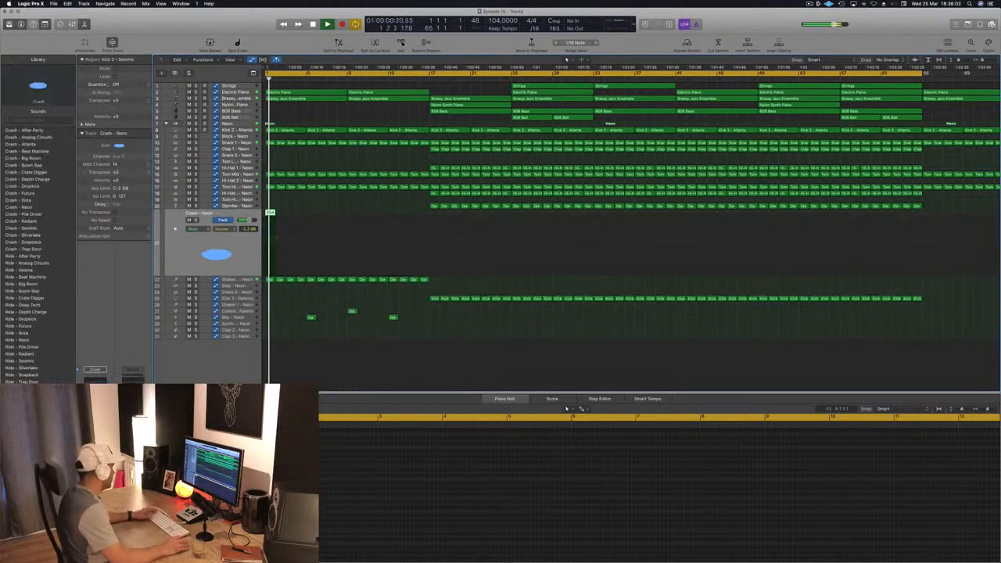
{"action": "left_click_drag", "start_coordinate": [251, 220], "coordinate": [249, 221]}
{"action": "key", "text": "Return"}
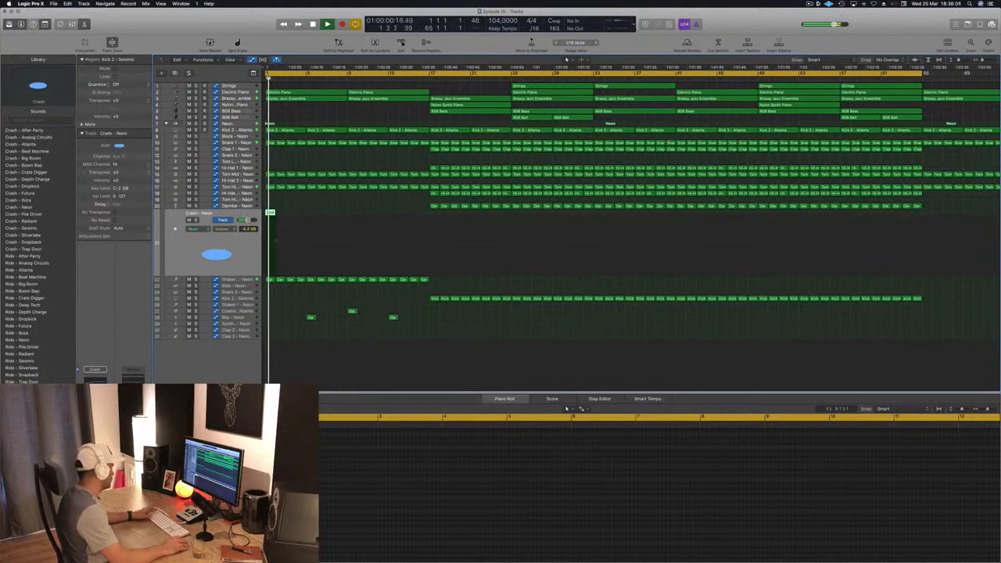
{"action": "key", "text": "space"}
{"action": "key", "text": "space"}
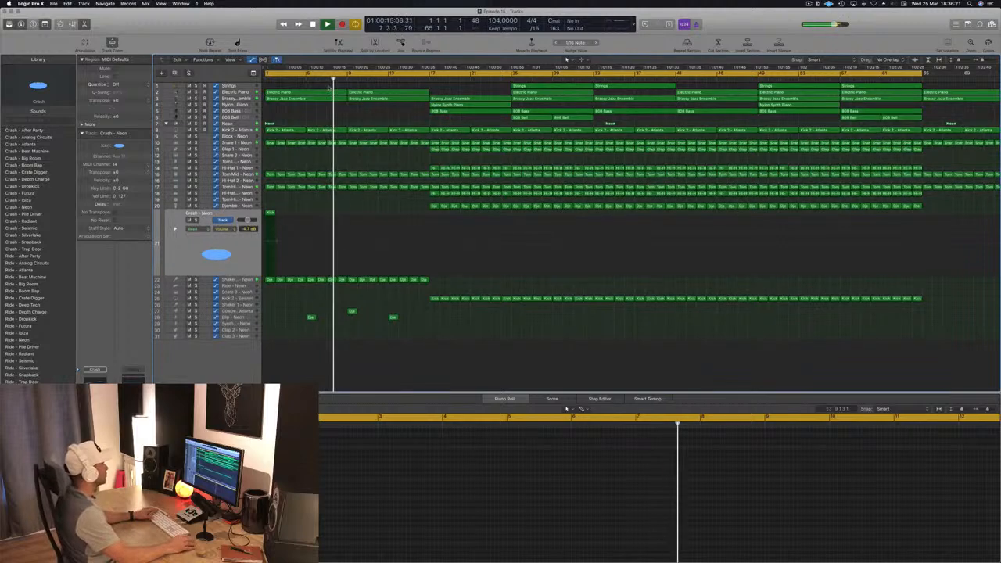
Copy the 808 Bass region from bar 17 to bar 9 and resume playback just before it.
{"action": "left_click", "coordinate": [561, 118]}
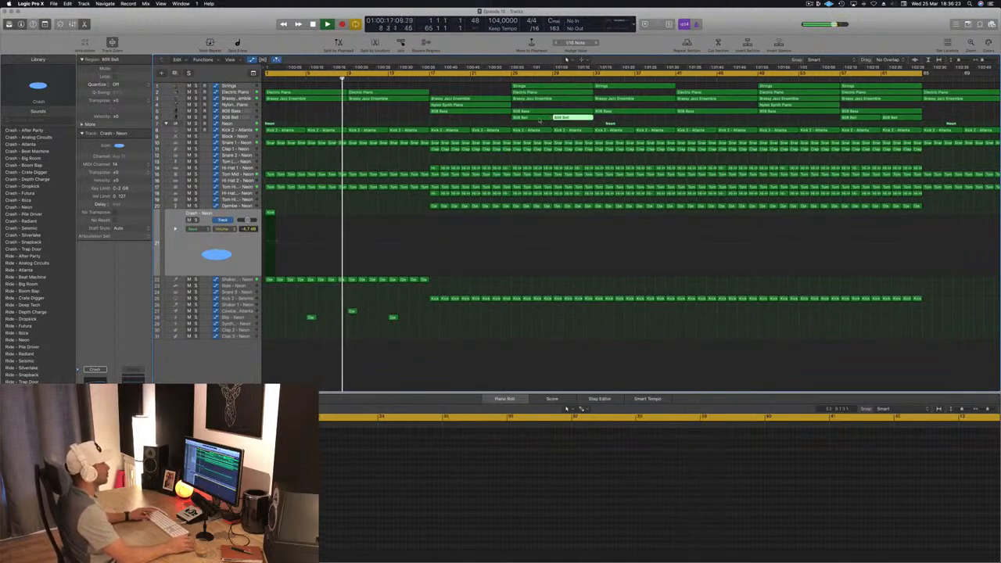
{"action": "left_click", "coordinate": [473, 114]}
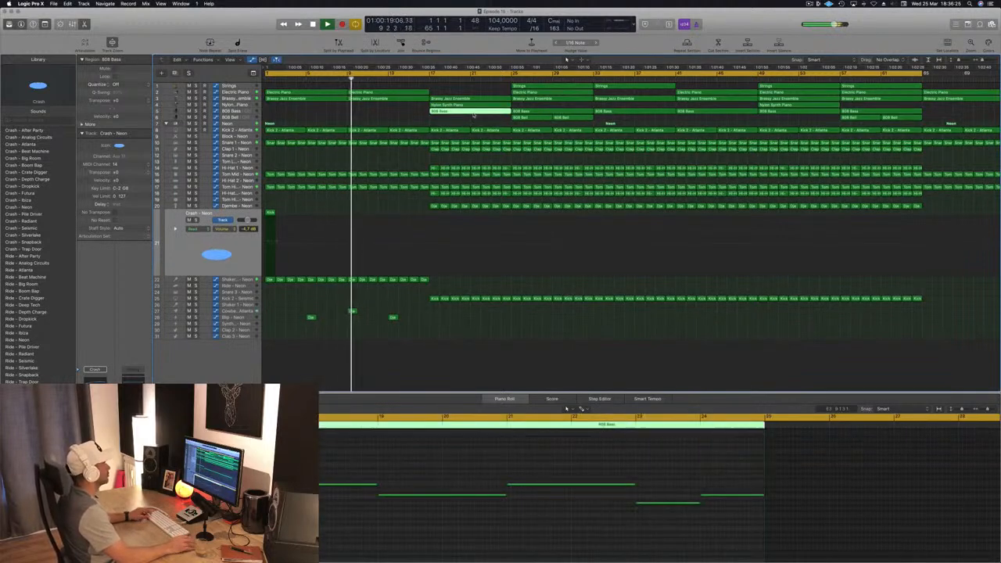
{"action": "left_click_drag", "start_coordinate": [473, 114], "coordinate": [392, 116]}
{"action": "left_click", "coordinate": [337, 79]}
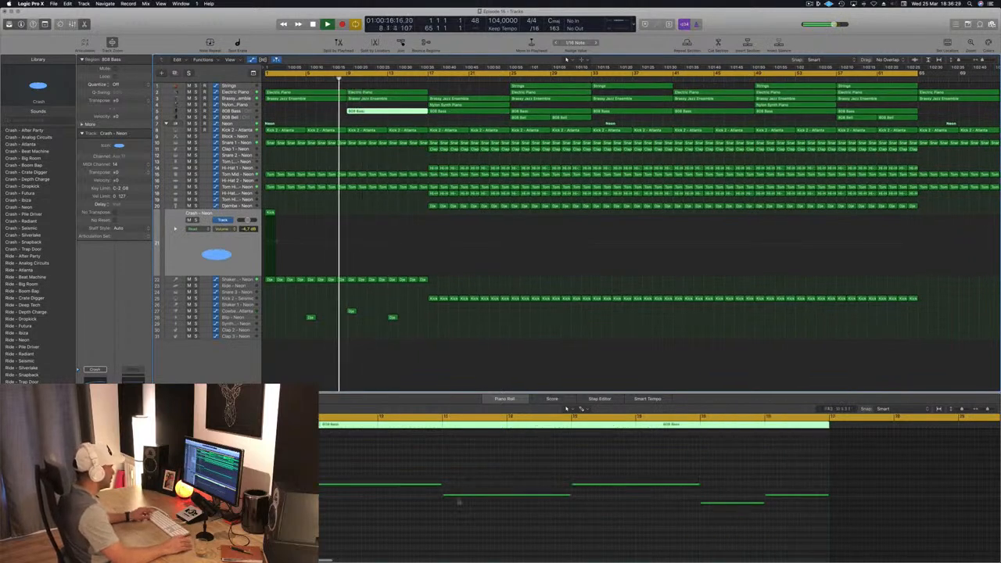
Delete every note after the first one in the copied 808 Bass region at bar 9 and listen to the result.
{"action": "left_click_drag", "start_coordinate": [523, 442], "coordinate": [817, 544]}
{"action": "key", "text": "Delete"}
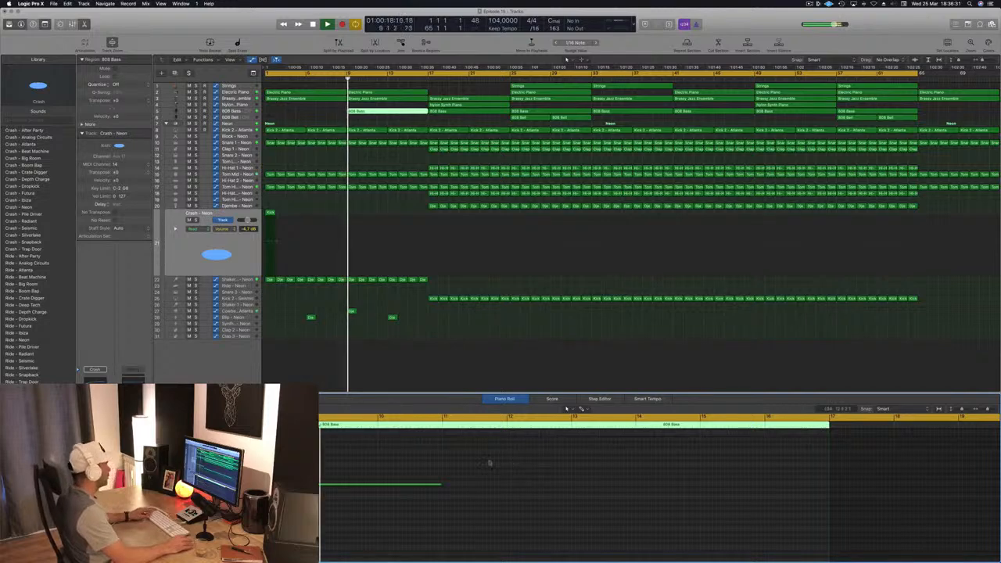
{"action": "key", "text": "super+Left"}
{"action": "left_click", "coordinate": [304, 111]}
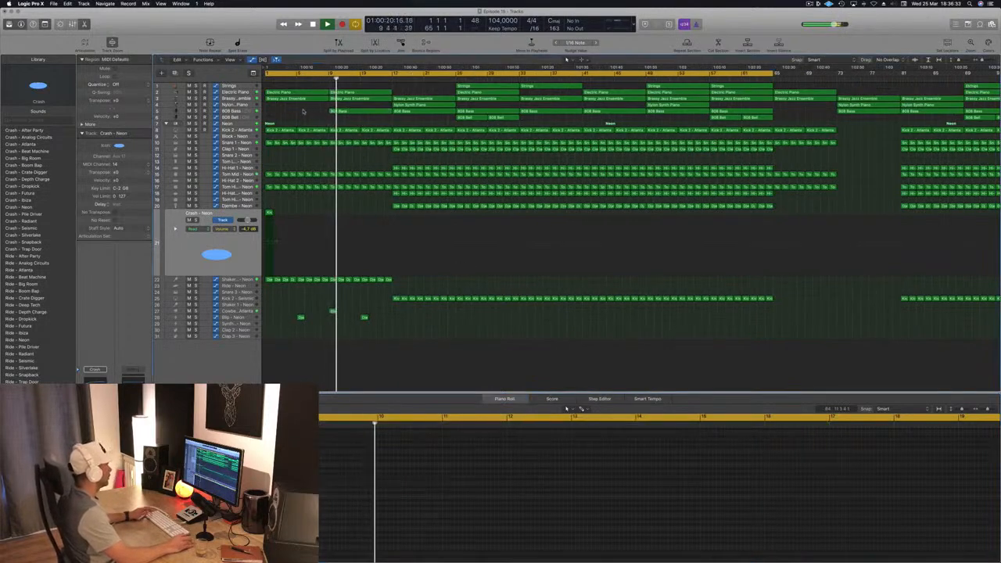
{"action": "left_click", "coordinate": [344, 112]}
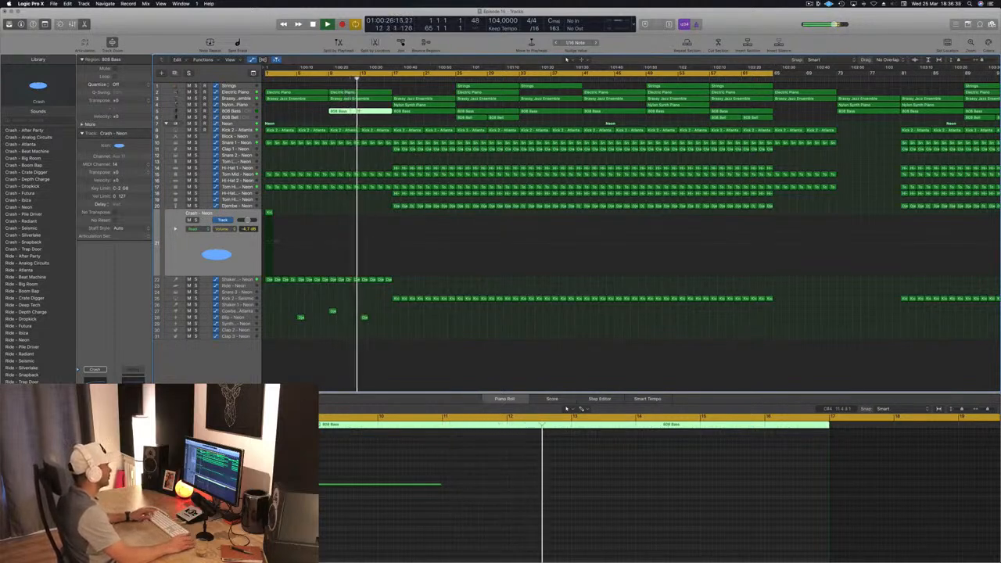
Shorten the copied 808 Bass region at bar 9 to four bars, repeat it at bar 13 and replay from bar 9.
{"action": "mouse_move", "coordinate": [391, 113]}
{"action": "left_mouse_down"}
{"action": "mouse_move", "coordinate": [360, 113]}
{"action": "mouse_move", "coordinate": [391, 116]}
{"action": "left_mouse_up"}
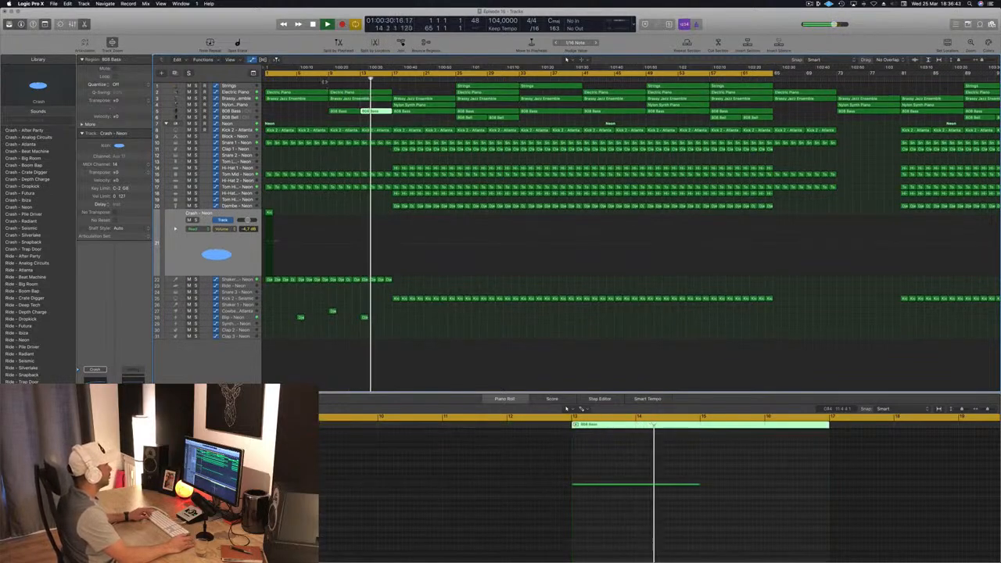
{"action": "left_click", "coordinate": [285, 116]}
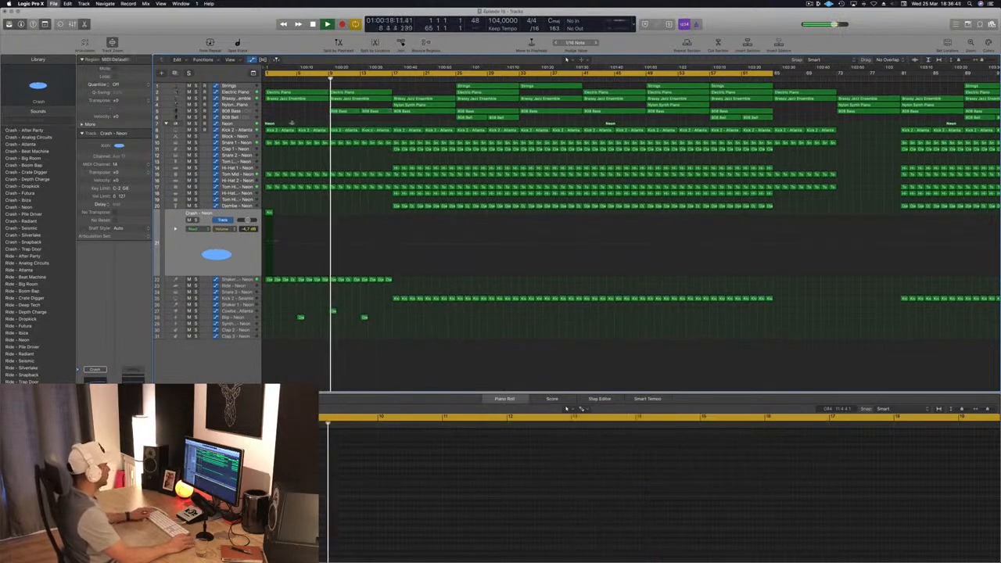
{"action": "key", "text": "super+Left"}
{"action": "key", "text": "super+Left"}
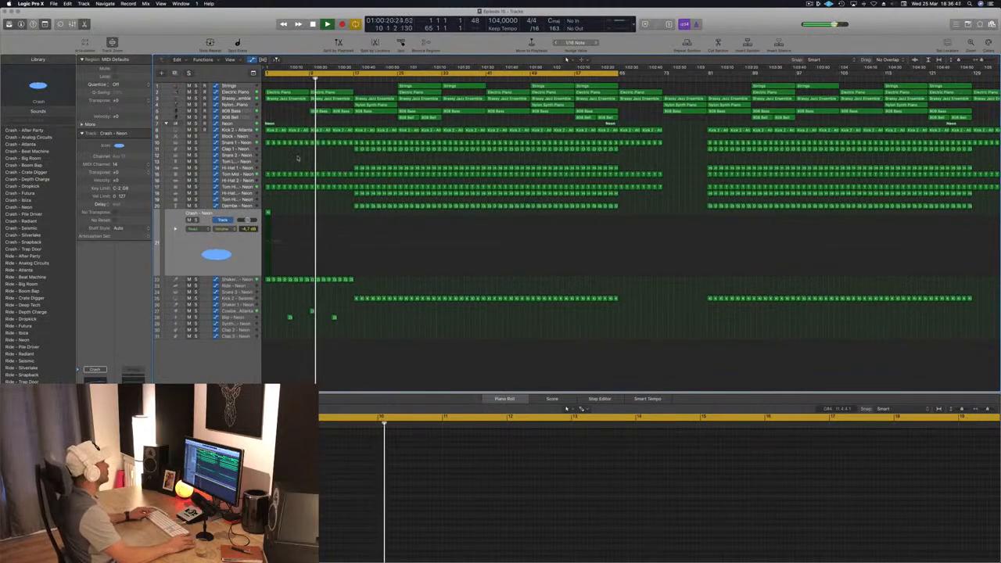
Select the Shaker 2 track and play the intro through into bar 17, replaying it from the beginning.
{"action": "left_click", "coordinate": [240, 282]}
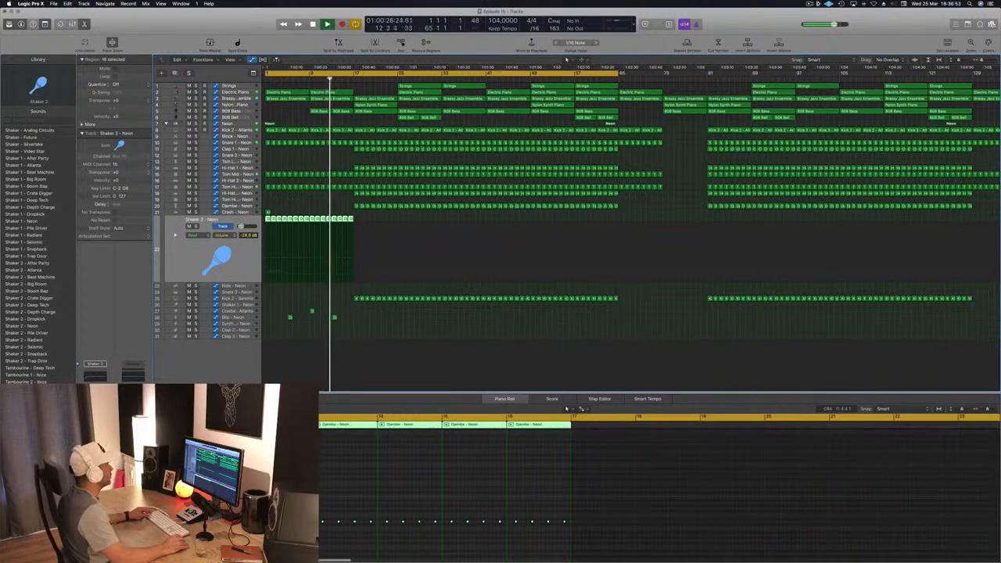
{"action": "left_click", "coordinate": [457, 368]}
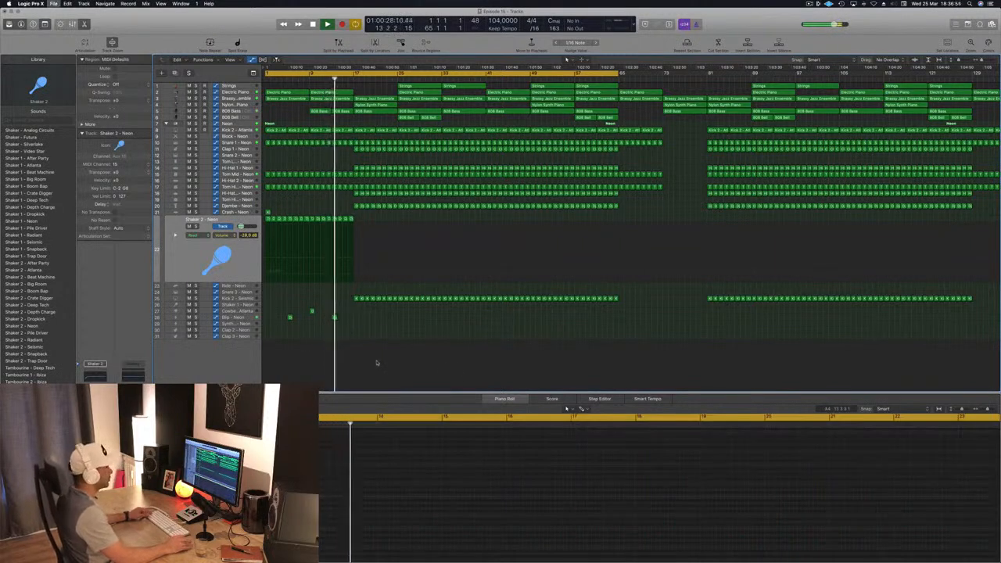
{"action": "scroll", "coordinate": [413, 358], "scroll_direction": "right", "scroll_amount": 5}
{"action": "scroll", "coordinate": [435, 314], "scroll_direction": "left", "scroll_amount": 3}
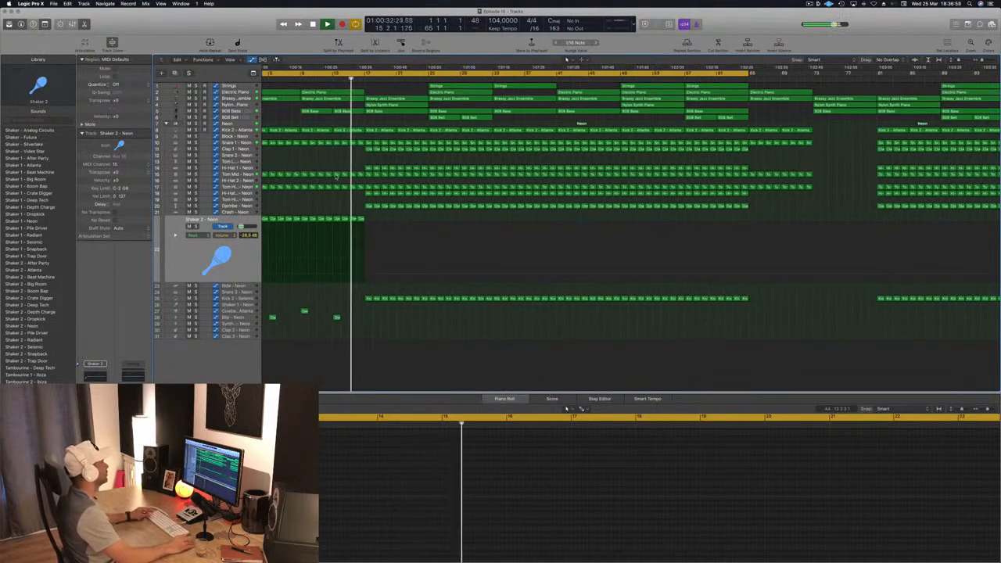
{"action": "scroll", "coordinate": [335, 175], "scroll_direction": "right", "scroll_amount": 2}
{"action": "scroll", "coordinate": [335, 174], "scroll_direction": "left", "scroll_amount": 3}
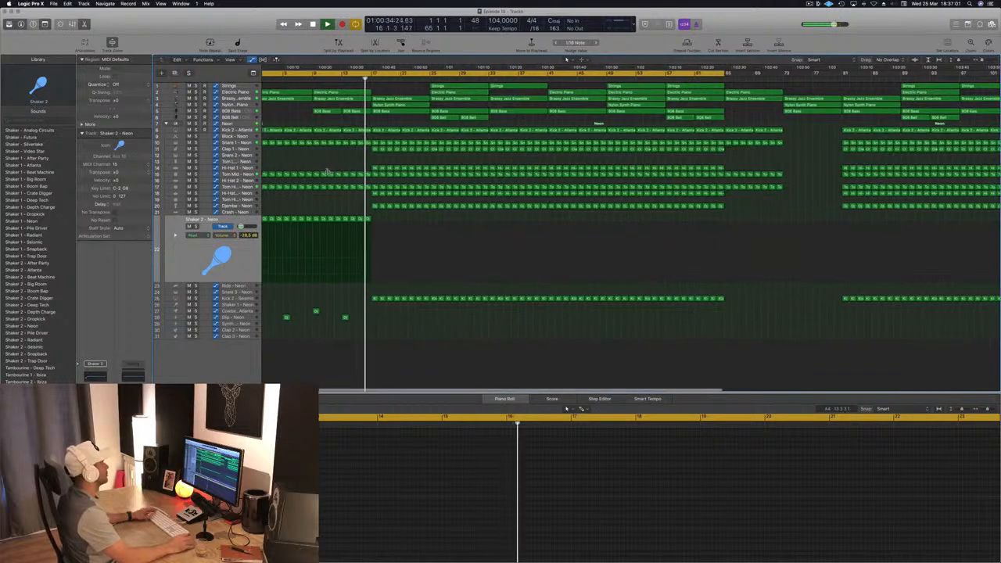
{"action": "scroll", "coordinate": [335, 175], "scroll_direction": "left", "scroll_amount": 2}
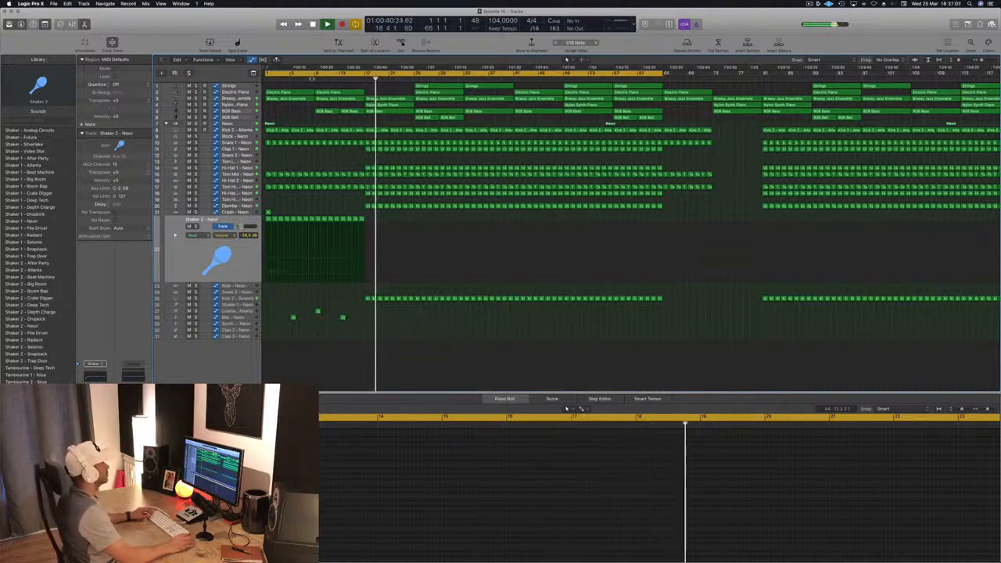
{"action": "key", "text": "Return"}
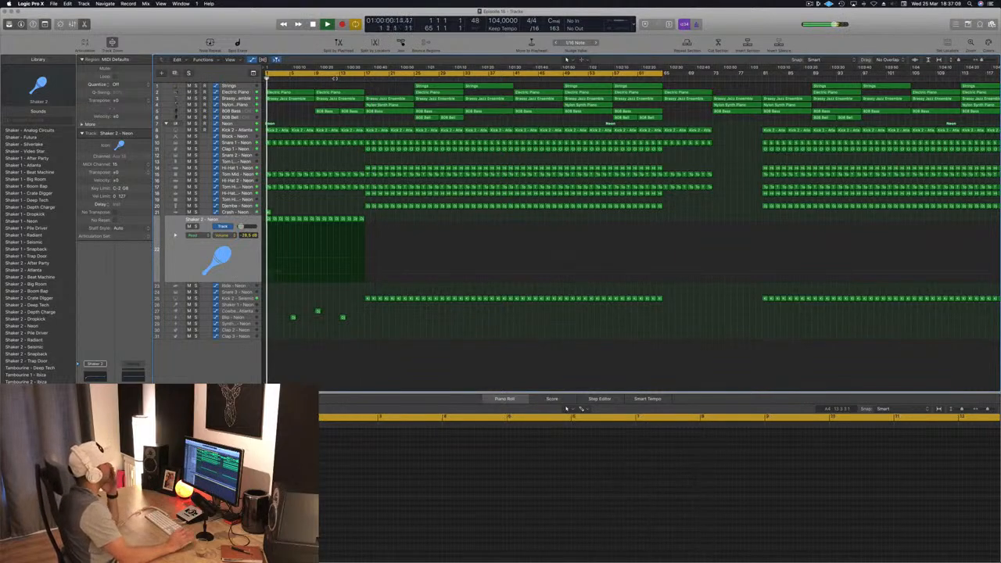
{"action": "left_click", "coordinate": [314, 79]}
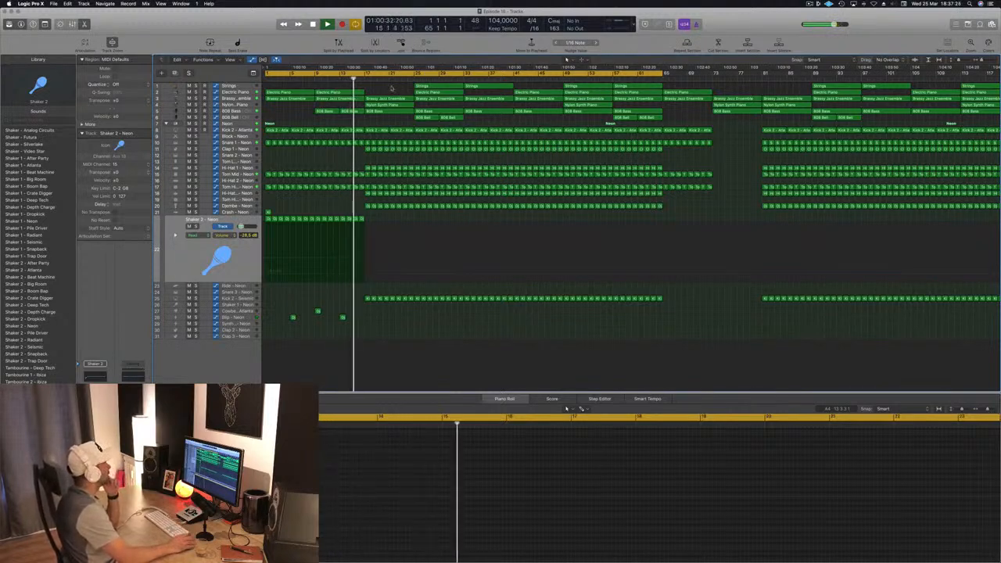
Replace the melodic and bass regions in bars 17 to 32 with copies of bar 9's Electric Piano, Brassy Jazz Ensemble and 808 Bass at bar 17.
{"action": "left_click_drag", "start_coordinate": [393, 89], "coordinate": [449, 123]}
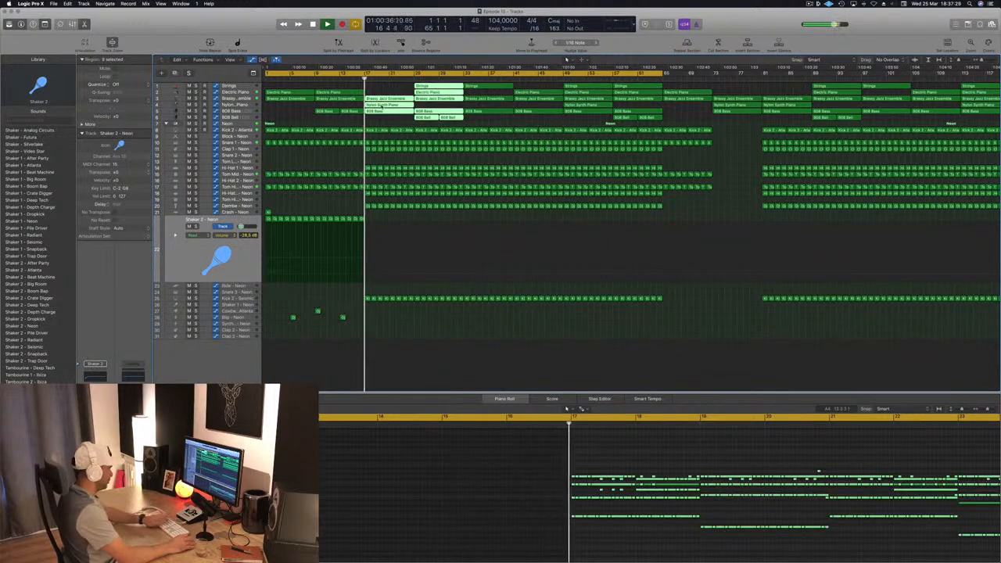
{"action": "key", "text": "Delete"}
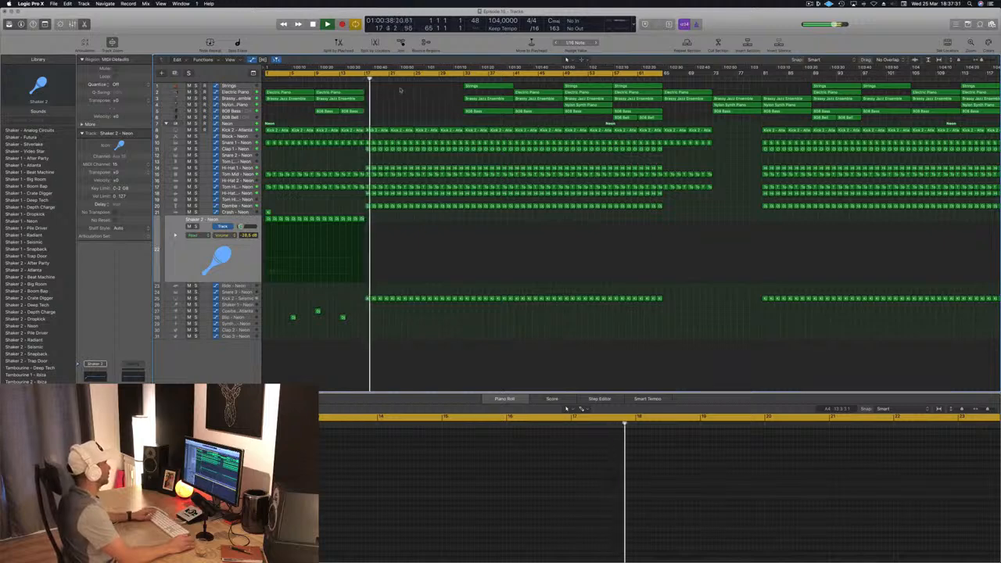
{"action": "mouse_move", "coordinate": [400, 90]}
{"action": "left_mouse_down"}
{"action": "mouse_move", "coordinate": [328, 113]}
{"action": "mouse_move", "coordinate": [380, 95]}
{"action": "left_mouse_up"}
{"action": "key", "text": "super+Left"}
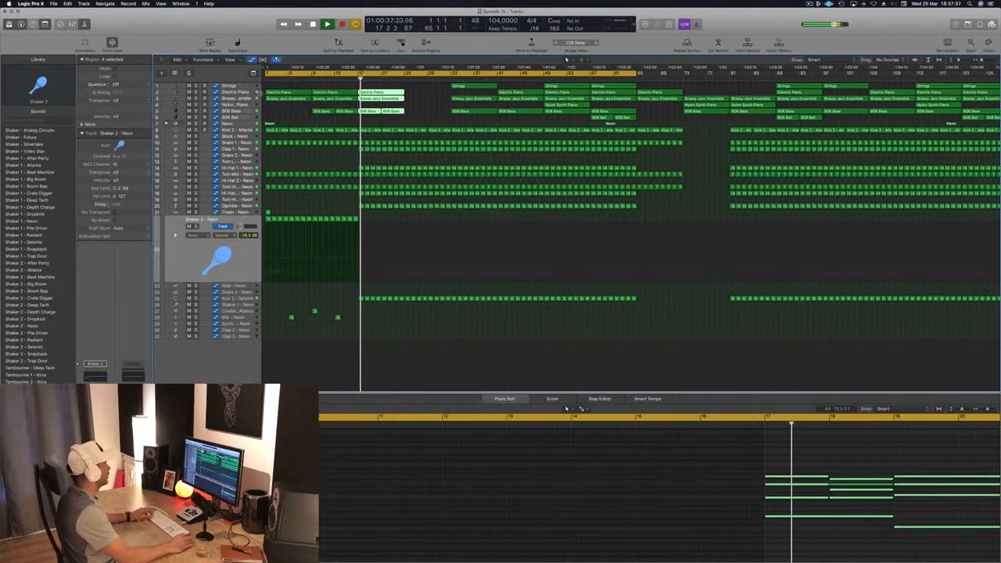
Copy the Strings region from bar 33 to bar 17 and play the transition with the Strings track selected.
{"action": "left_click", "coordinate": [235, 92]}
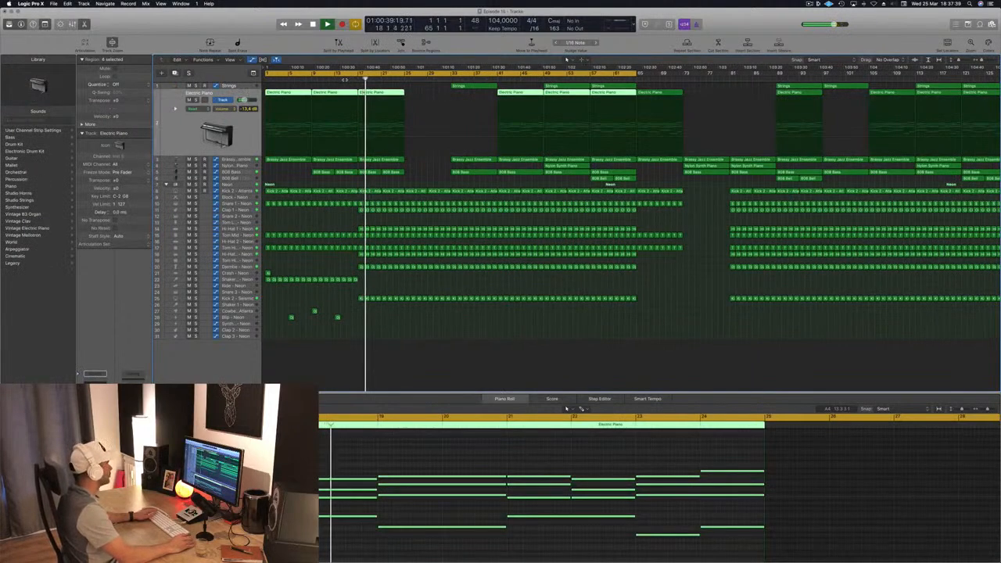
{"action": "left_click", "coordinate": [345, 80]}
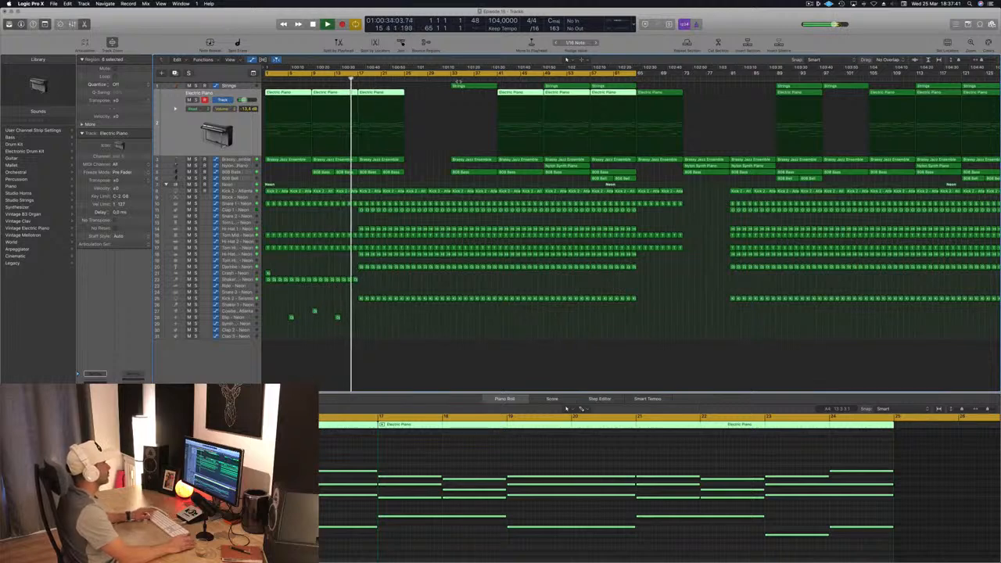
{"action": "left_click_drag", "start_coordinate": [470, 86], "coordinate": [381, 86]}
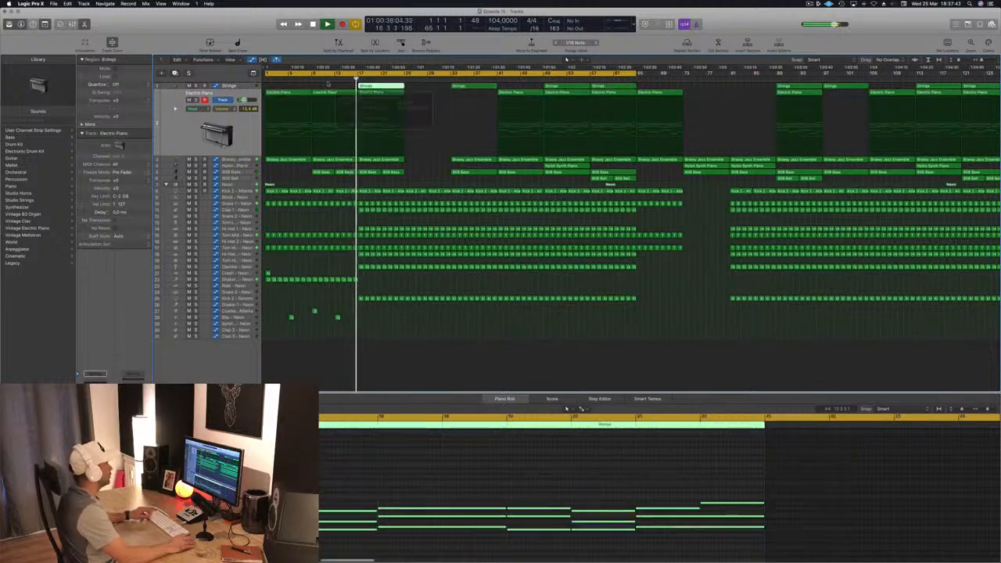
{"action": "left_click", "coordinate": [324, 81]}
{"action": "left_click", "coordinate": [250, 86]}
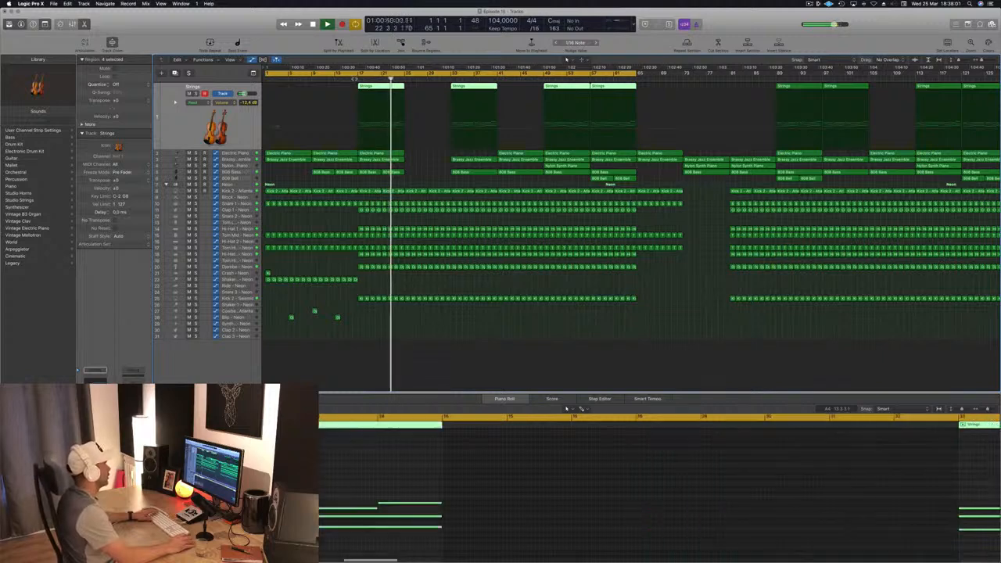
{"action": "left_click", "coordinate": [353, 79]}
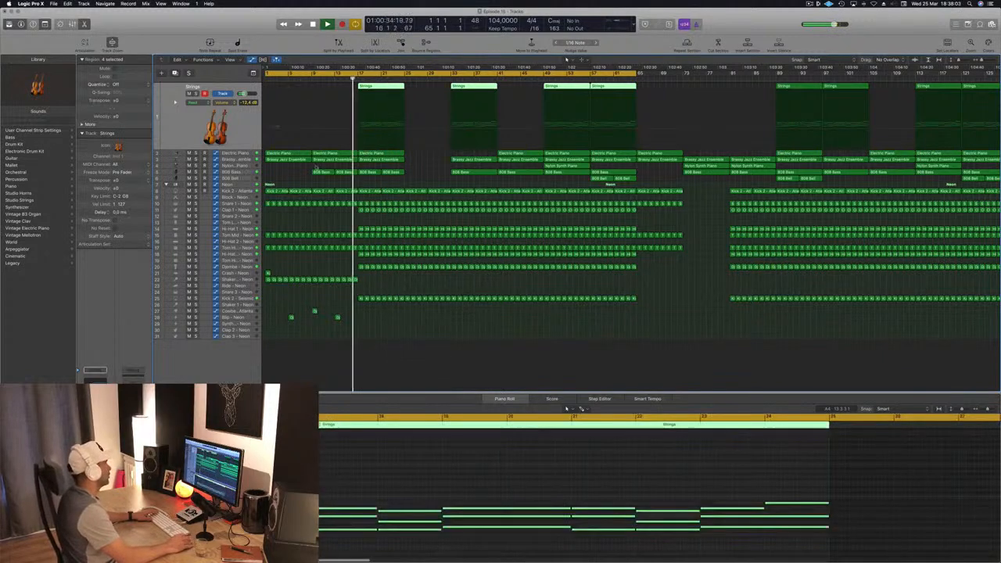
Copy the Strings, Electric Piano, Brassy Jazz Ensemble and 808 Bass regions from bar 17 to bar 25, replay the transition and save the project.
{"action": "left_click", "coordinate": [424, 179]}
{"action": "left_click_drag", "start_coordinate": [421, 84], "coordinate": [379, 177]}
{"action": "left_click_drag", "start_coordinate": [376, 88], "coordinate": [422, 89]}
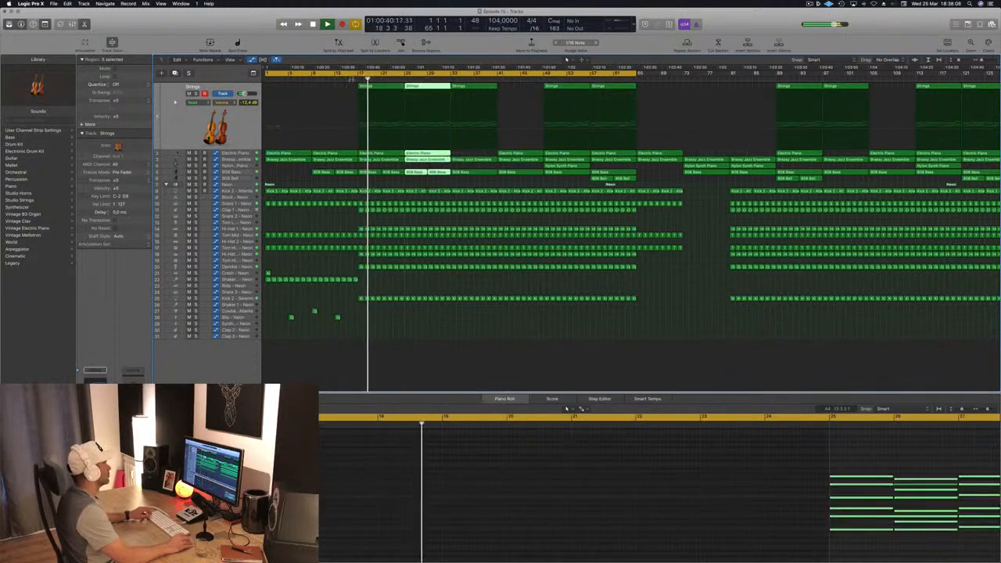
{"action": "left_click", "coordinate": [352, 75]}
{"action": "key", "text": "super+Left"}
{"action": "key", "text": "super+s"}
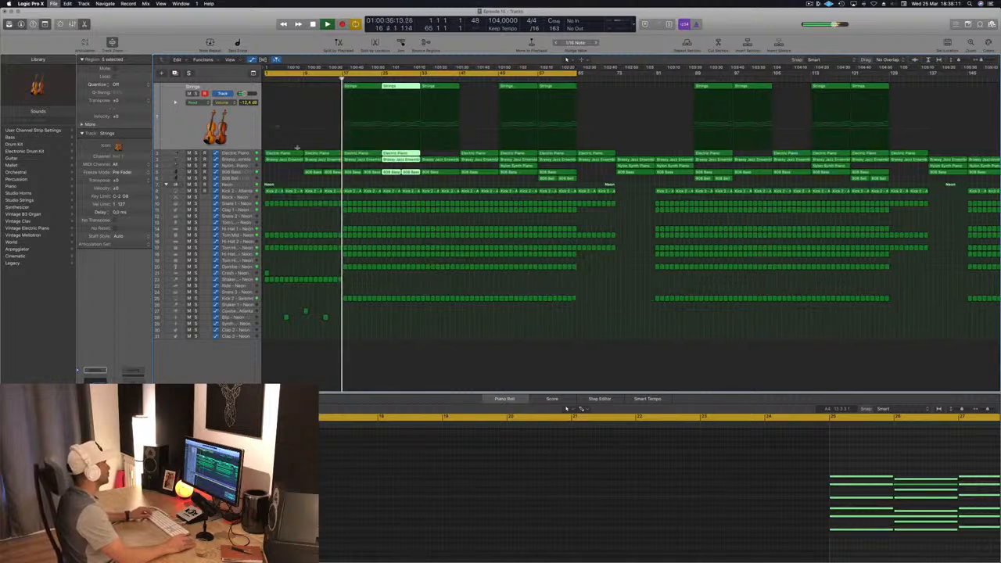
Solo the Electric Piano track briefly to check it, unsolo it and raise its volume in the mix.
{"action": "key", "text": "super+Right"}
{"action": "key", "text": "super+Right"}
{"action": "key", "text": "Down"}
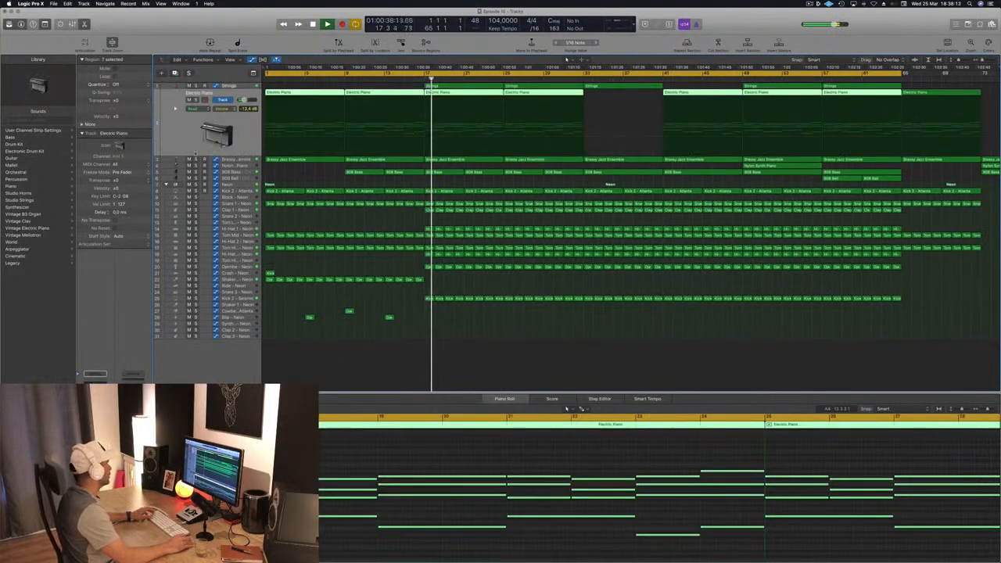
{"action": "key", "text": "s"}
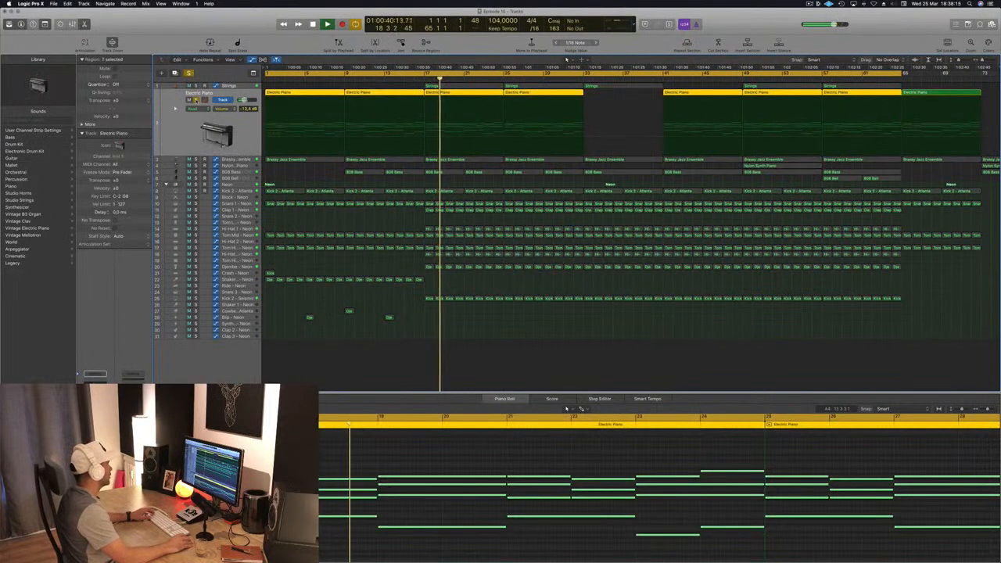
{"action": "key", "text": "s"}
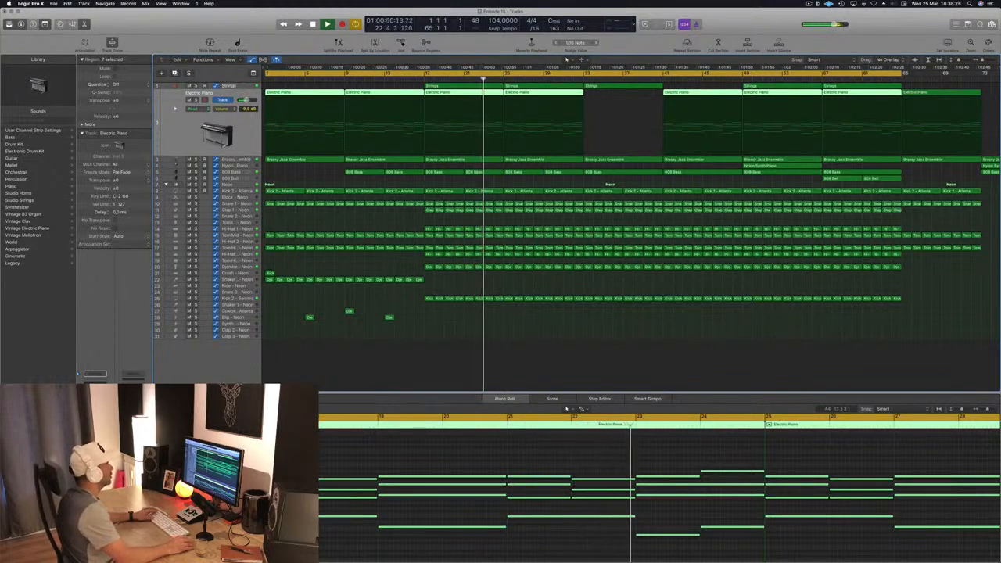
Copy the Shaker regions across bars 17 to 32 and the Crash region from bar 1 to bar 17, and replay the transition.
{"action": "key", "text": "super+Left"}
{"action": "key", "text": "super+Left"}
{"action": "key", "text": "super+Left"}
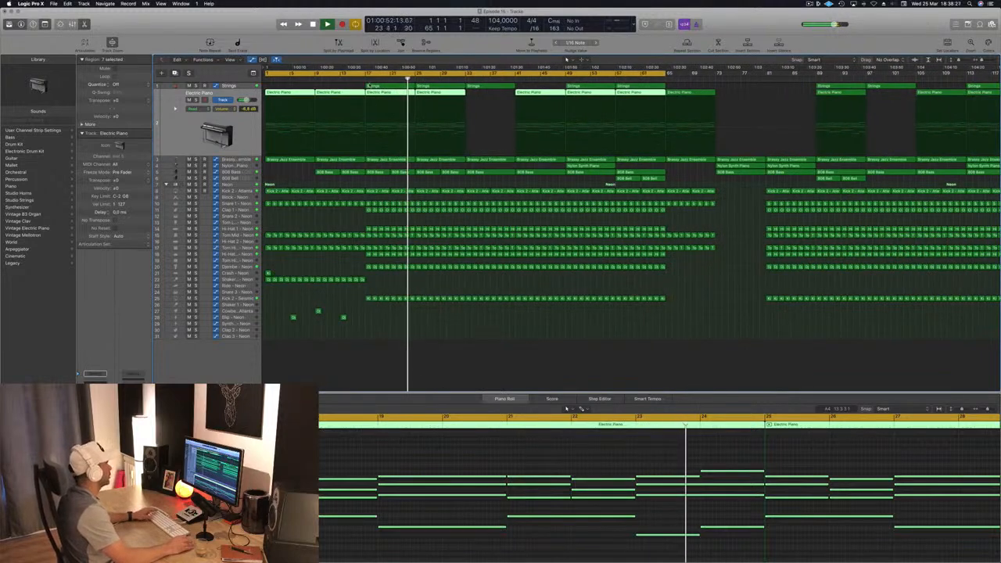
{"action": "left_click", "coordinate": [359, 79]}
{"action": "left_click_drag", "start_coordinate": [391, 284], "coordinate": [369, 286]}
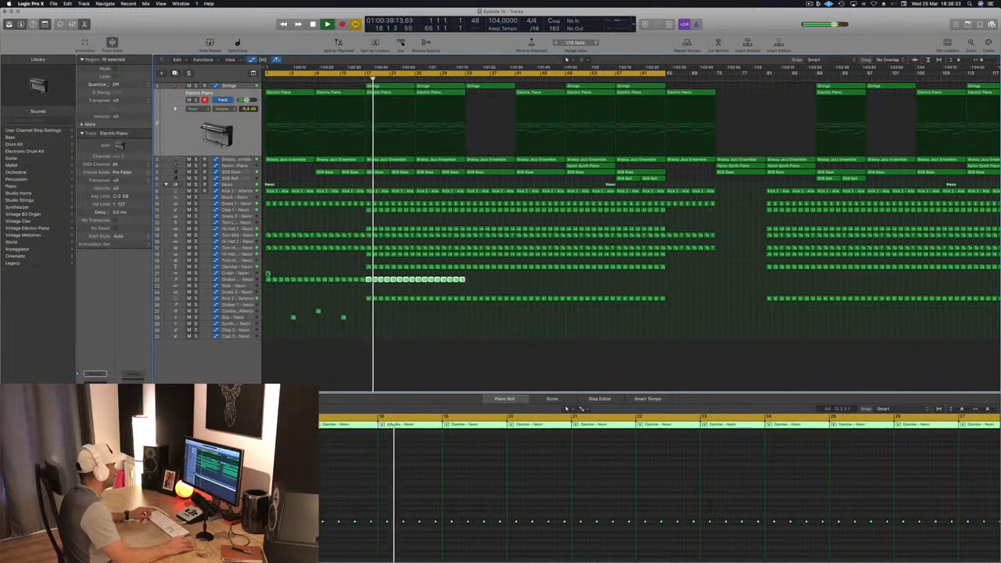
{"action": "left_click_drag", "start_coordinate": [268, 273], "coordinate": [369, 275]}
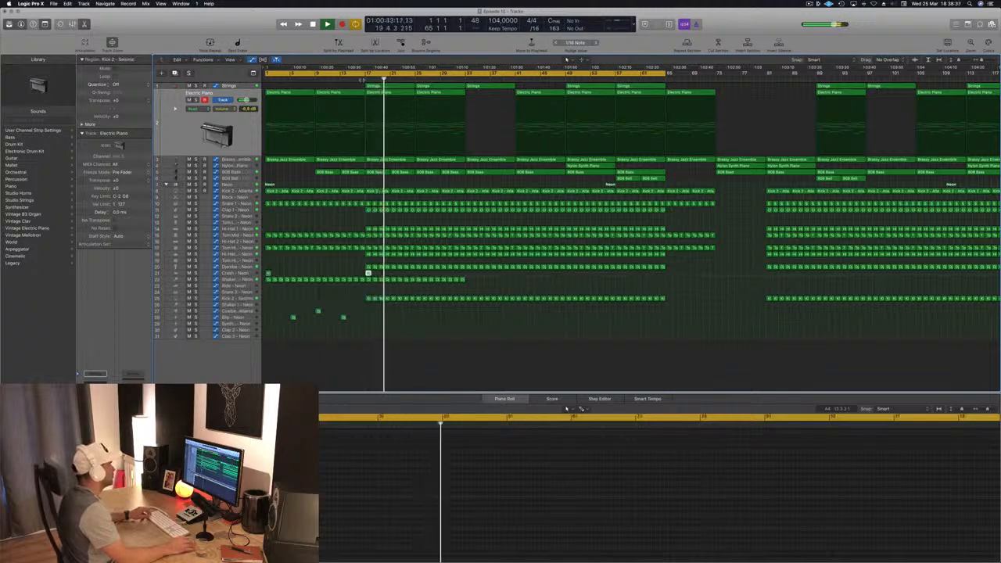
{"action": "left_click", "coordinate": [358, 79]}
Clear the drum and shaker regions from bar 16 to leave a break before bar 17, and replay the transition.
{"action": "key", "text": "super+Right"}
{"action": "key", "text": "super+Right"}
{"action": "key", "text": "super+Right"}
{"action": "key", "text": "super+Right"}
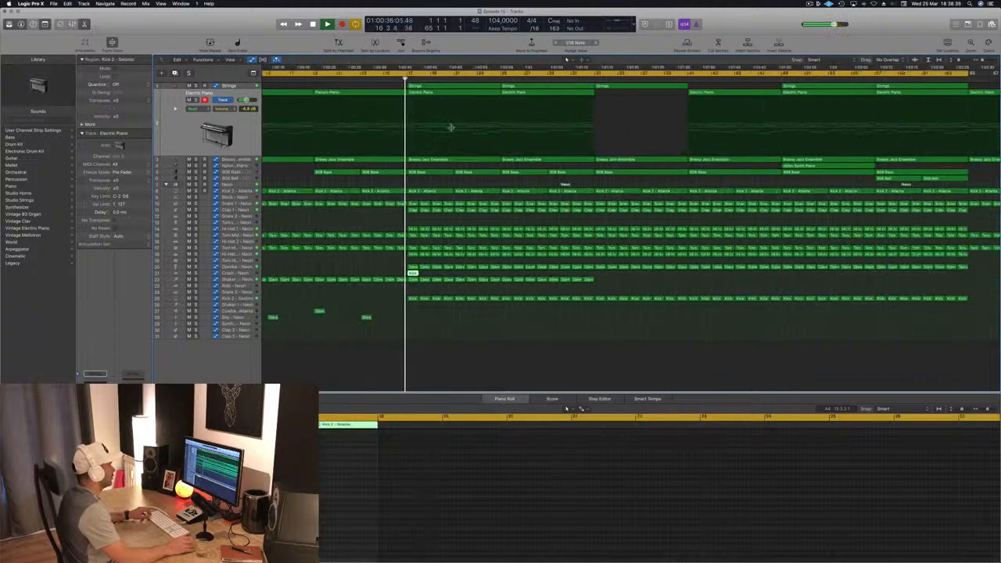
{"action": "left_click", "coordinate": [364, 79]}
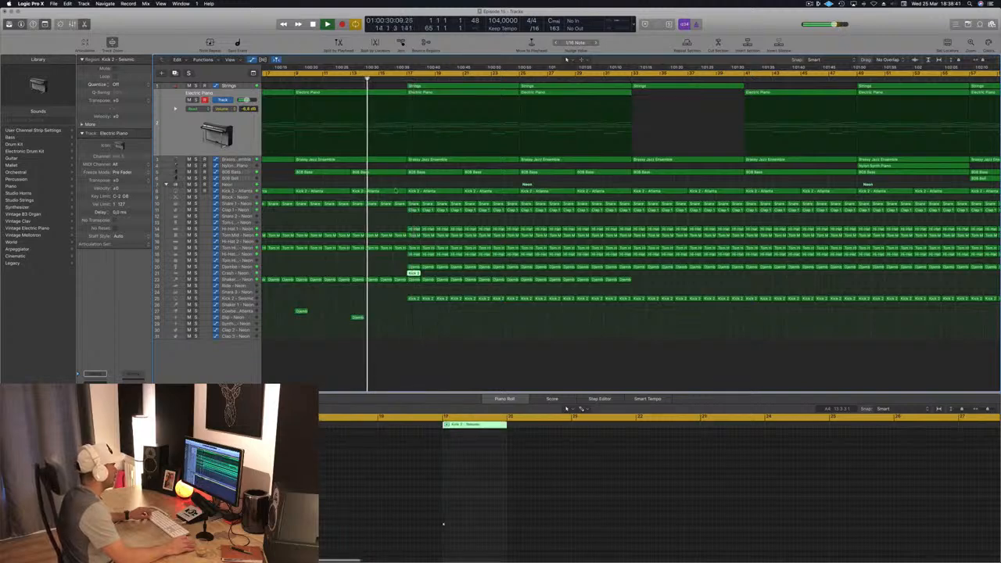
{"action": "left_click", "coordinate": [398, 205]}
{"action": "left_click_drag", "start_coordinate": [399, 207], "coordinate": [396, 284]}
{"action": "left_click", "coordinate": [398, 281]}
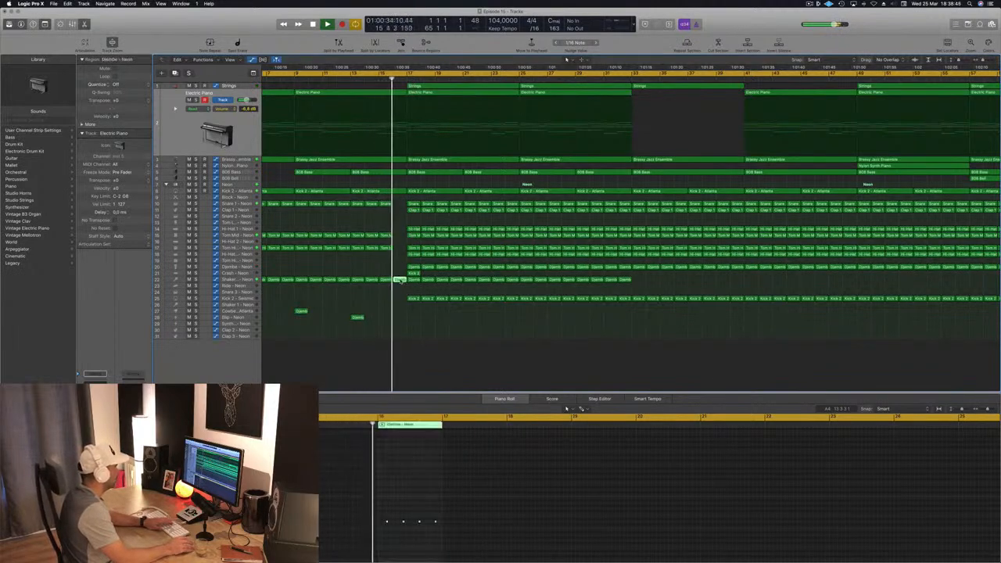
{"action": "key", "text": "Delete"}
{"action": "scroll", "coordinate": [327, 222], "scroll_direction": "left", "scroll_amount": 3}
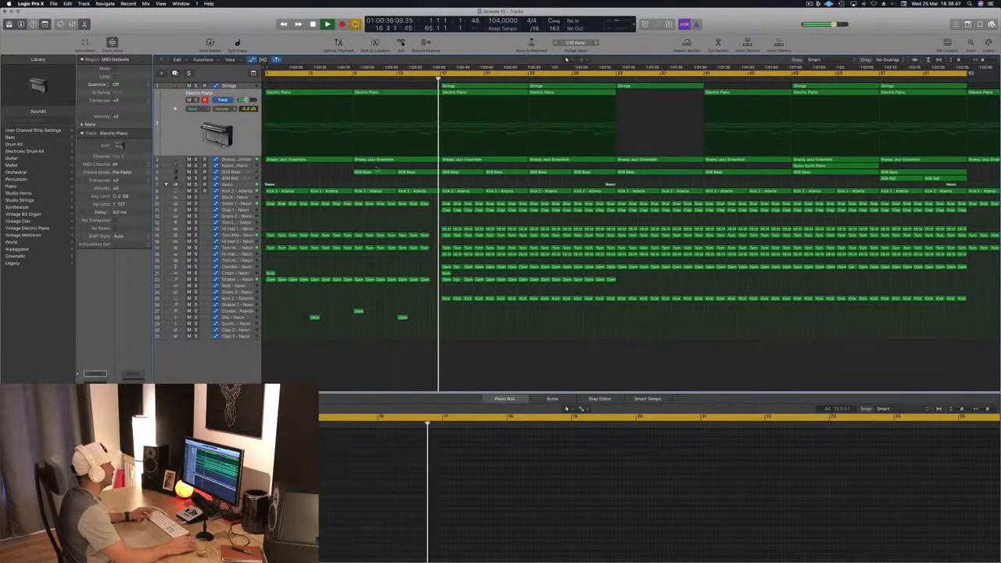
{"action": "left_click", "coordinate": [407, 79]}
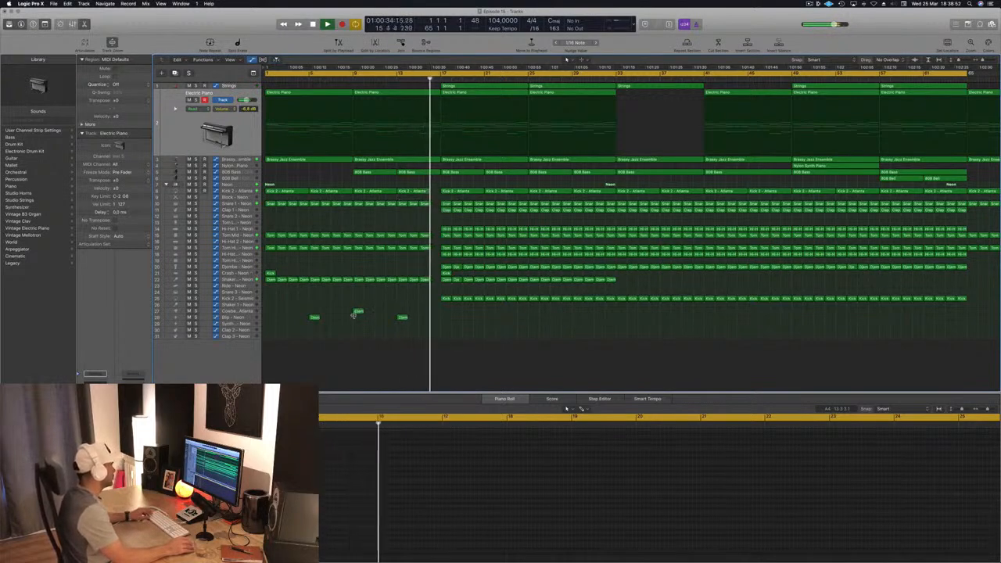
Copy the Cowbell region from bar 9 to bar 16 and listen to the transition into bar 17.
{"action": "left_click_drag", "start_coordinate": [357, 312], "coordinate": [435, 312]}
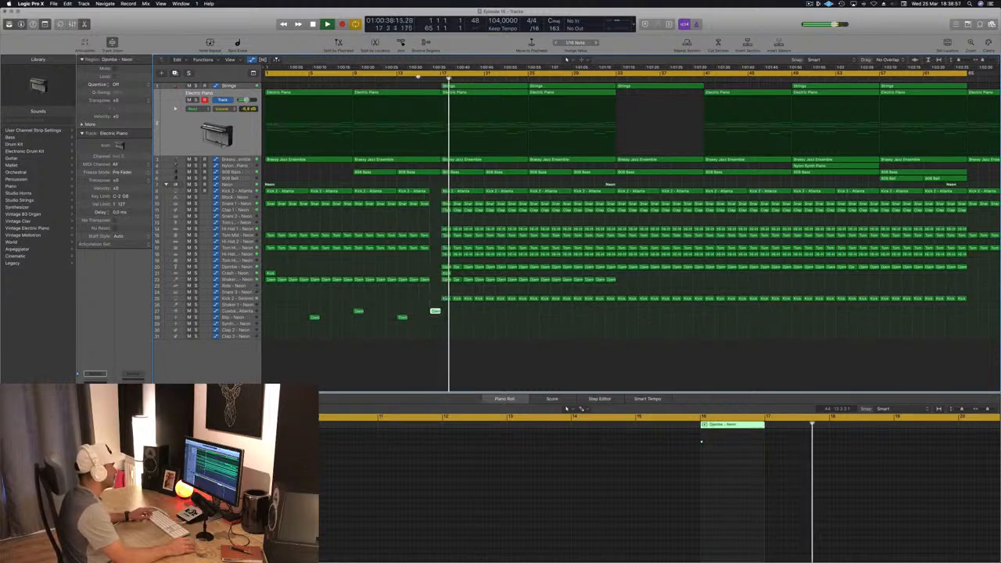
{"action": "key", "text": "super+Left"}
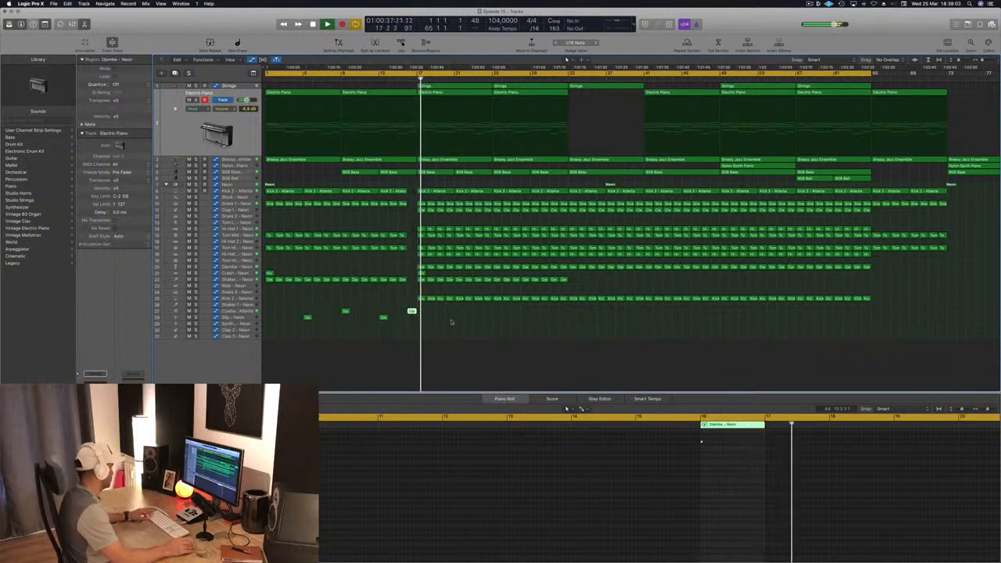
{"action": "key", "text": "super+Down"}
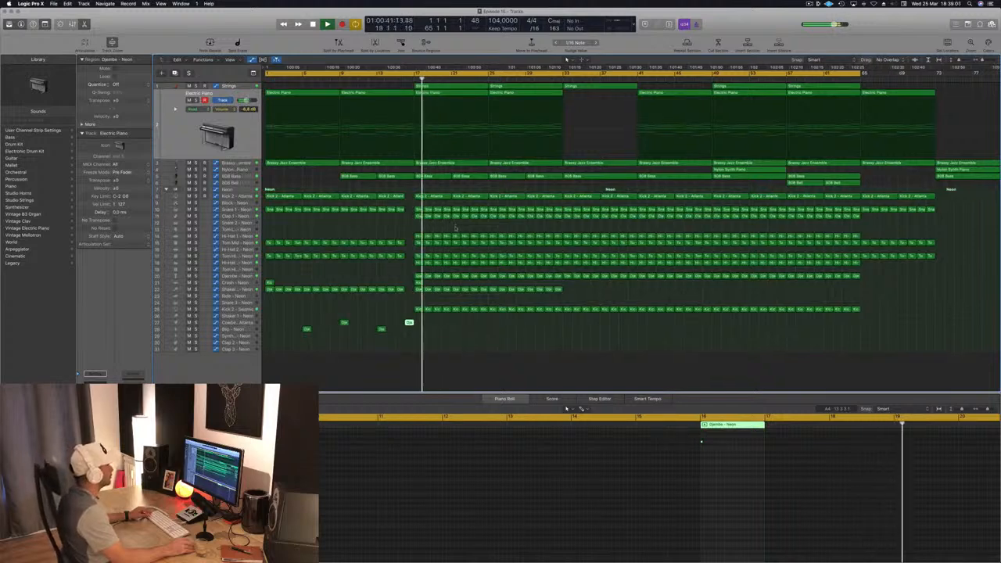
{"action": "scroll", "coordinate": [456, 227], "scroll_direction": "left", "scroll_amount": 1}
{"action": "scroll", "coordinate": [455, 227], "scroll_direction": "up", "scroll_amount": 2}
{"action": "scroll", "coordinate": [456, 227], "scroll_direction": "up", "scroll_amount": 1}
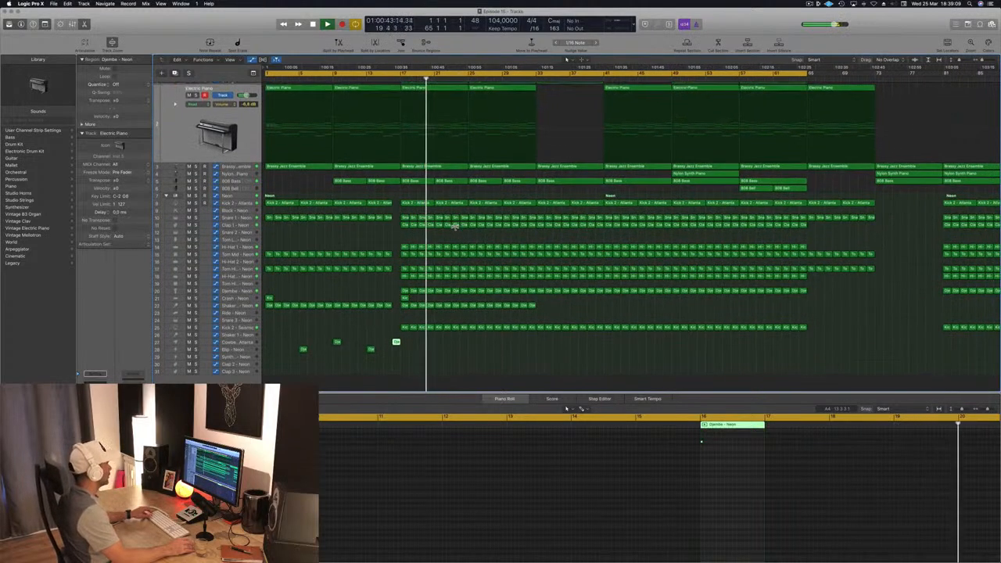
Set the drive of the Neon drum track's Overdrive to 2.75 dB and close its Overdrive and Compressor windows.
{"action": "scroll", "coordinate": [440, 219], "scroll_direction": "up", "scroll_amount": 1}
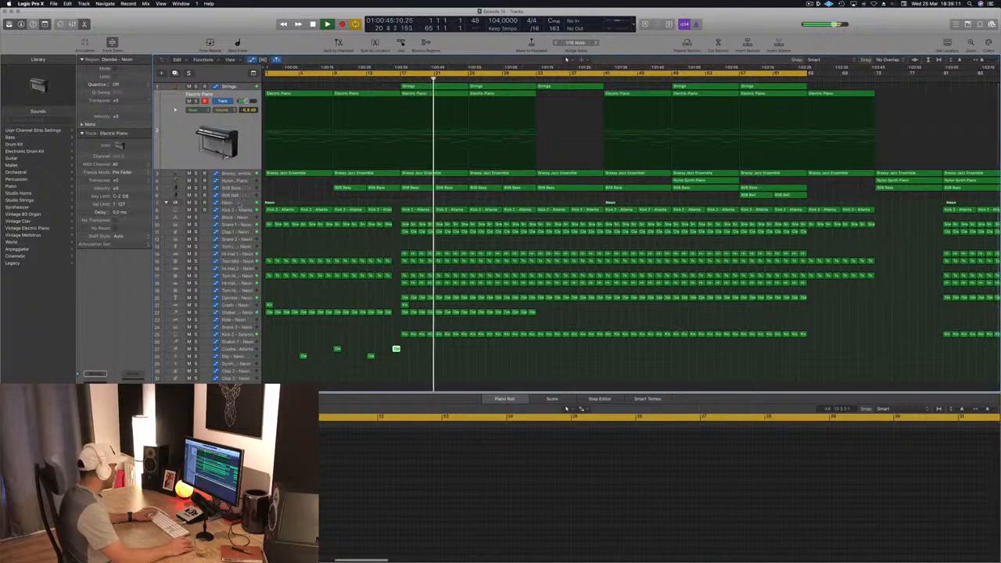
{"action": "left_click", "coordinate": [239, 202]}
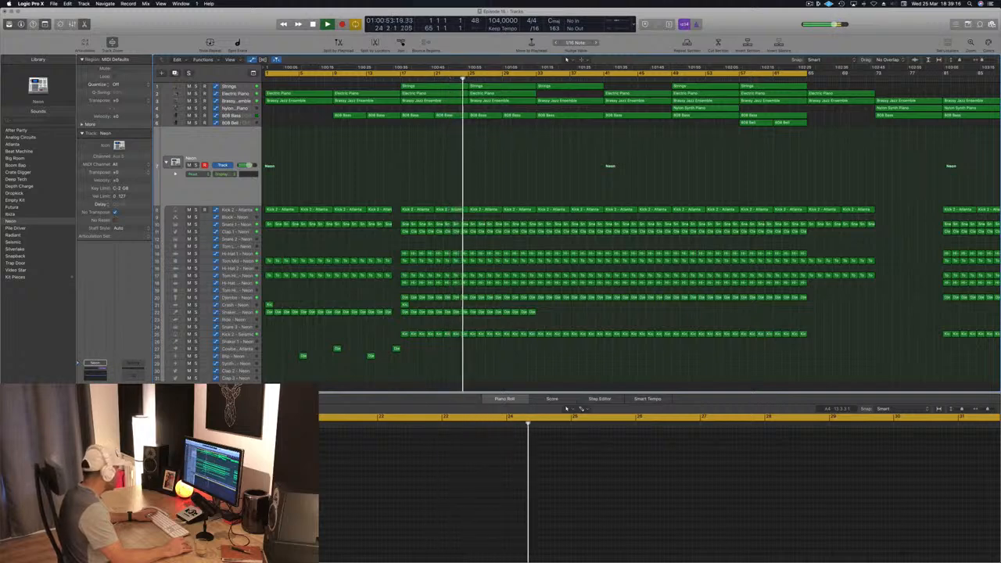
{"action": "key", "text": "v"}
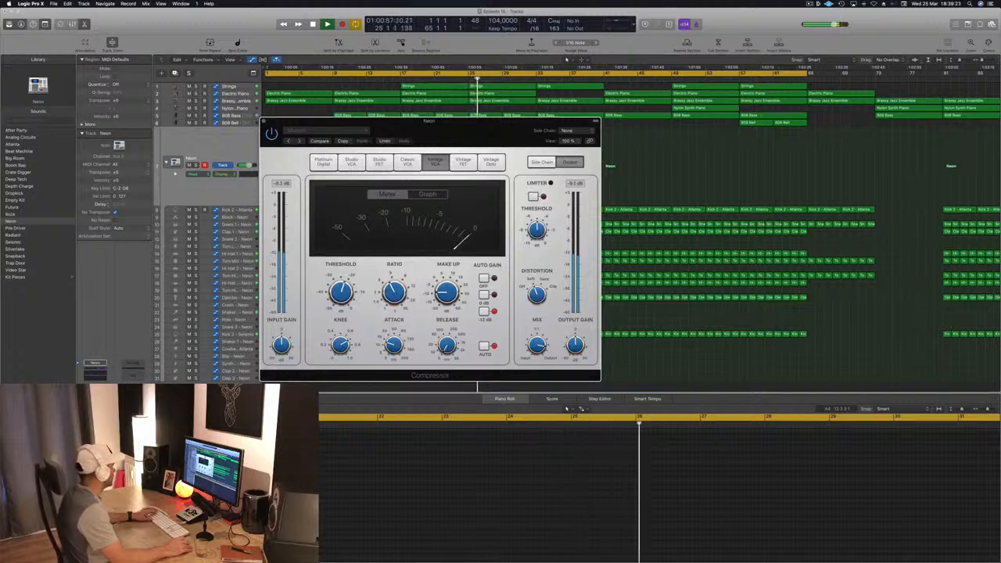
{"action": "left_click", "coordinate": [95, 413]}
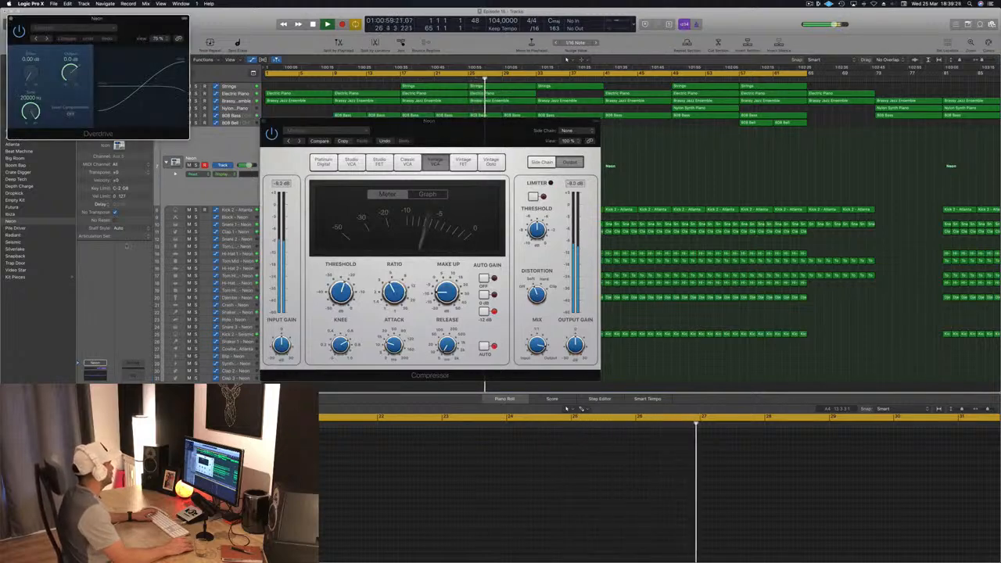
{"action": "left_click_drag", "start_coordinate": [131, 17], "coordinate": [384, 72]}
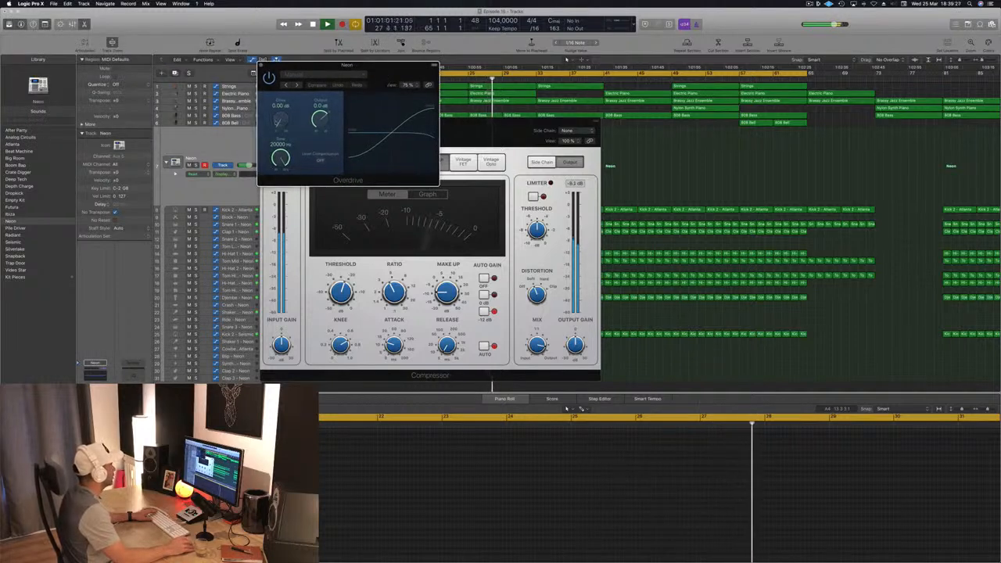
{"action": "left_click_drag", "start_coordinate": [279, 118], "coordinate": [282, 111]}
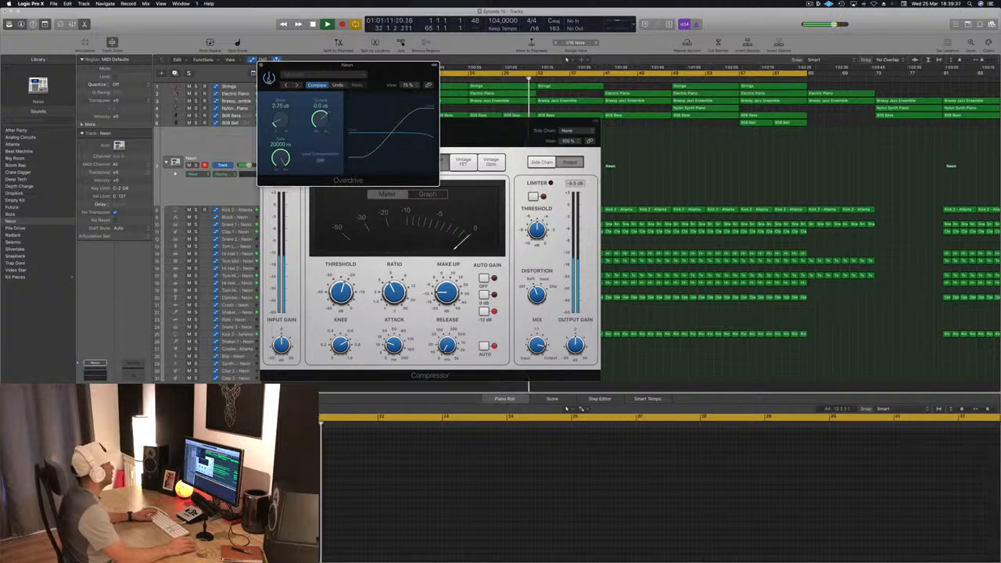
{"action": "left_click", "coordinate": [261, 66]}
{"action": "left_click_drag", "start_coordinate": [269, 122], "coordinate": [309, 141]}
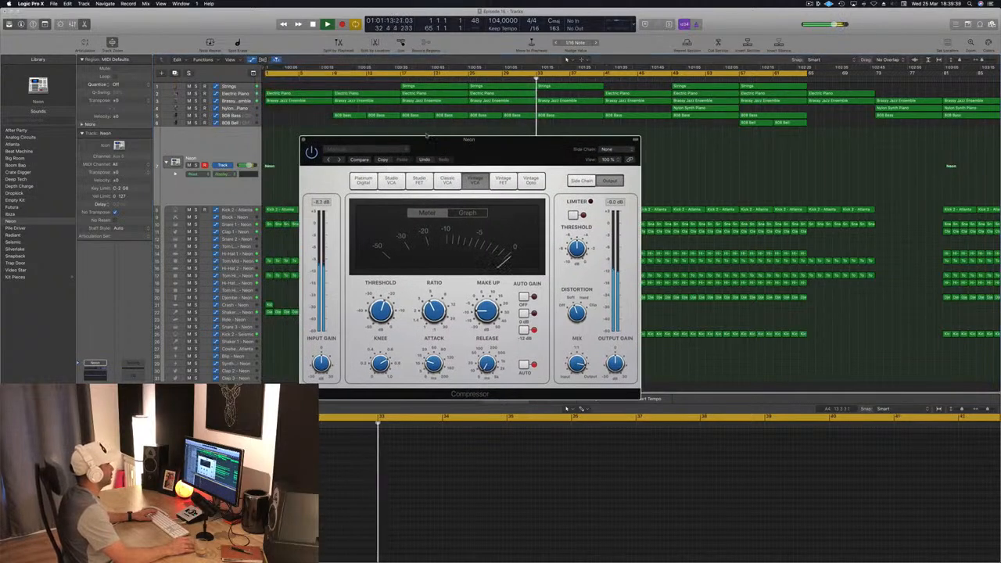
{"action": "left_click", "coordinate": [304, 141]}
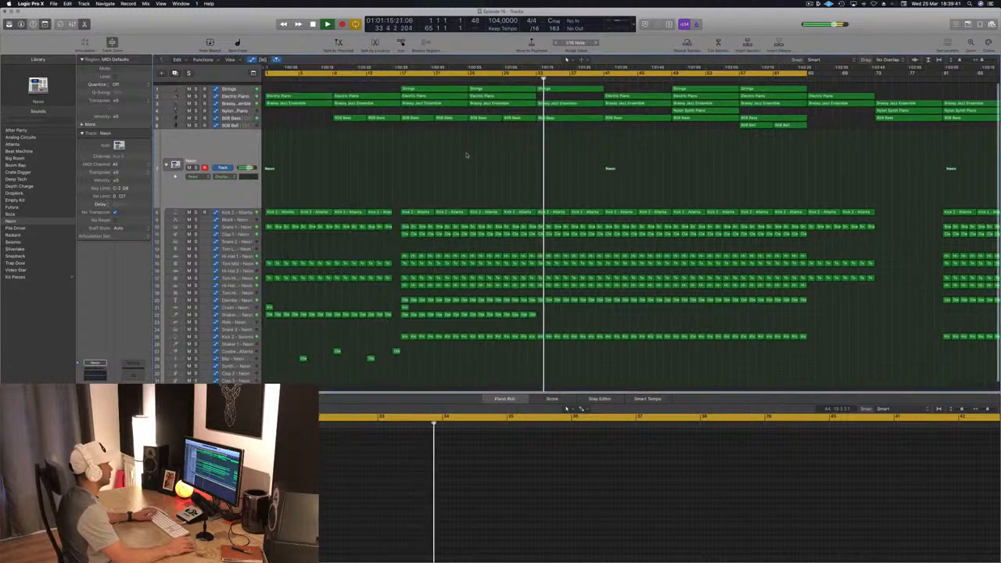
Add a filter sweep to the Brassy Jazz Ensemble automation, dropping sharply at bar 17 and rising to 20000 Hz by bar 33.
{"action": "scroll", "coordinate": [475, 156], "scroll_direction": "down", "scroll_amount": 1}
{"action": "scroll", "coordinate": [463, 158], "scroll_direction": "right", "scroll_amount": 1}
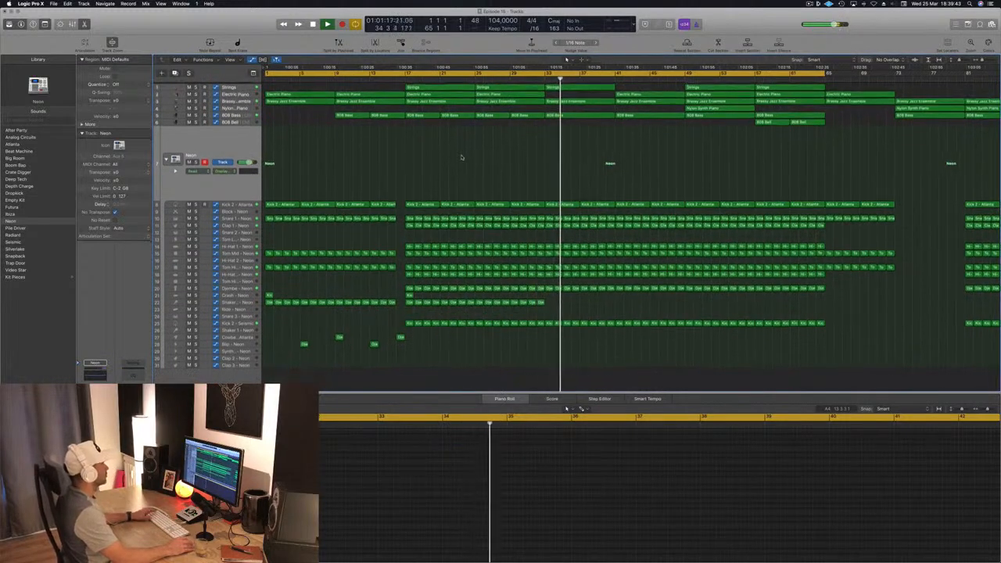
{"action": "left_click", "coordinate": [395, 78]}
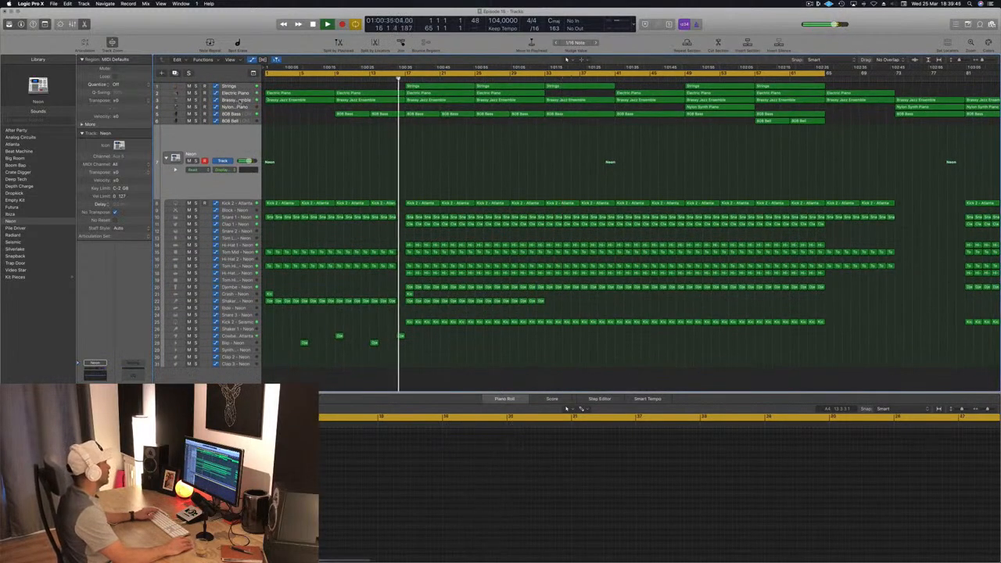
{"action": "left_click", "coordinate": [175, 101]}
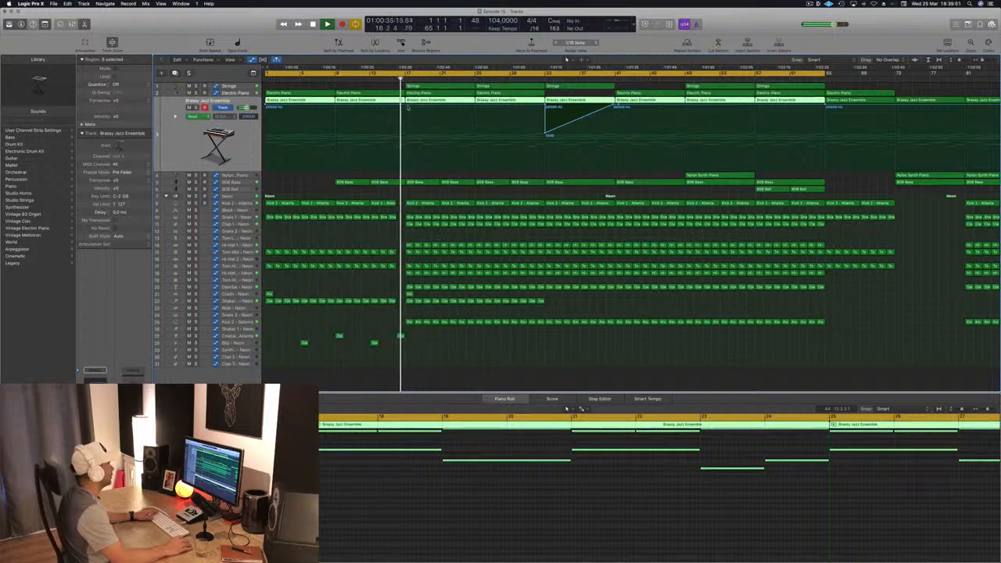
{"action": "left_click", "coordinate": [405, 108]}
{"action": "left_click_drag", "start_coordinate": [406, 107], "coordinate": [405, 146]}
{"action": "left_click_drag", "start_coordinate": [403, 107], "coordinate": [405, 106]}
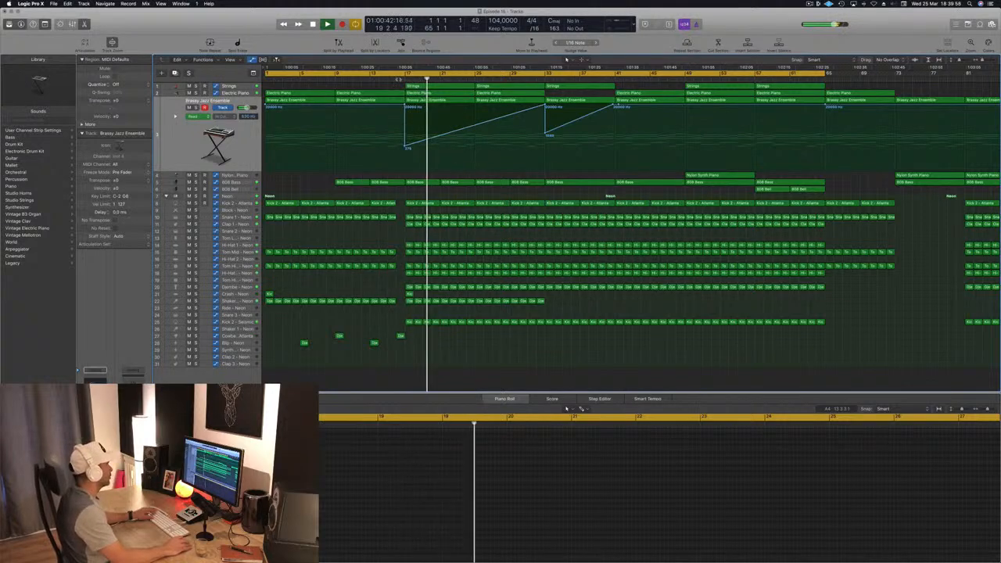
Replay the Brassy Jazz Ensemble filter sweep from bar 16 and save the project.
{"action": "key", "text": "comma"}
{"action": "key", "text": "comma"}
{"action": "key", "text": "comma"}
{"action": "key", "text": "comma"}
{"action": "key", "text": "comma"}
{"action": "key", "text": "super+Left"}
{"action": "key", "text": "super+Left"}
{"action": "key", "text": "super+Left"}
{"action": "key", "text": "super+Left"}
{"action": "key", "text": "super+Left"}
{"action": "key", "text": "super+Left"}
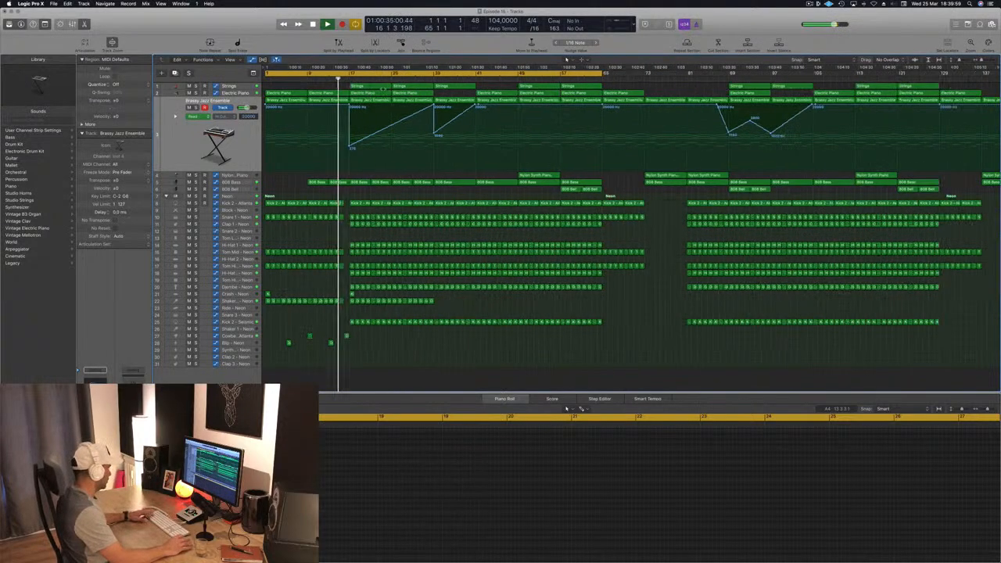
{"action": "key", "text": "super+s"}
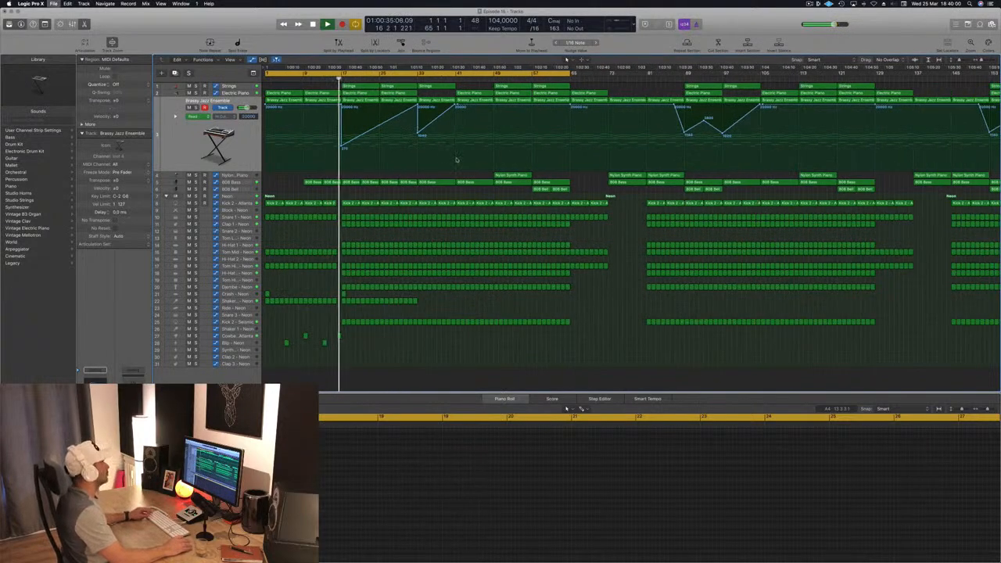
Listen to the section from bar 17 while examining the arrangement and the Nylon Synth Piano region at bar 49, replaying from bar 16.
{"action": "key", "text": "super+Right"}
{"action": "key", "text": "super+Right"}
{"action": "key", "text": "super+Right"}
{"action": "key", "text": "super+Right"}
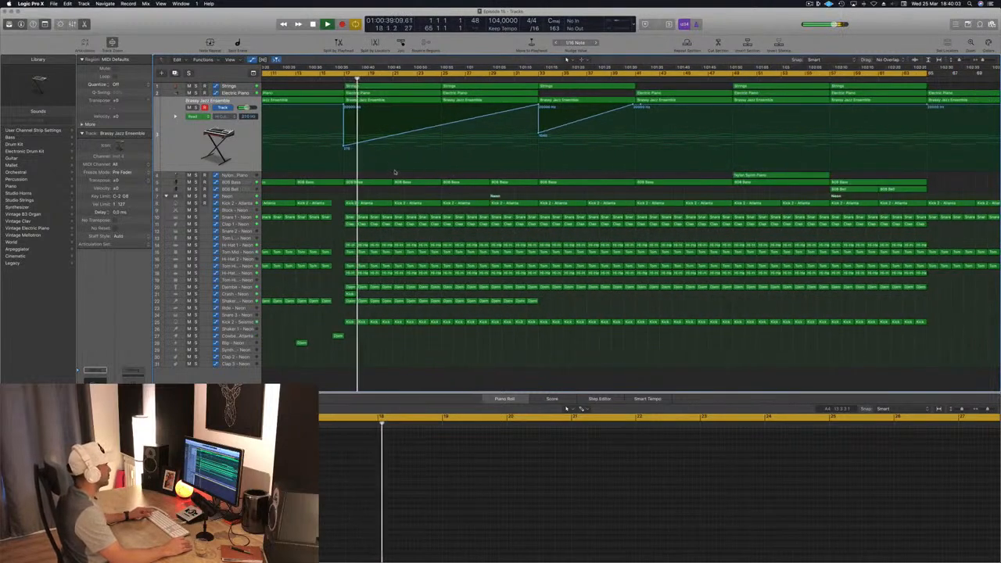
{"action": "key", "text": "super+Left"}
{"action": "key", "text": "super+Left"}
{"action": "key", "text": "super+Down"}
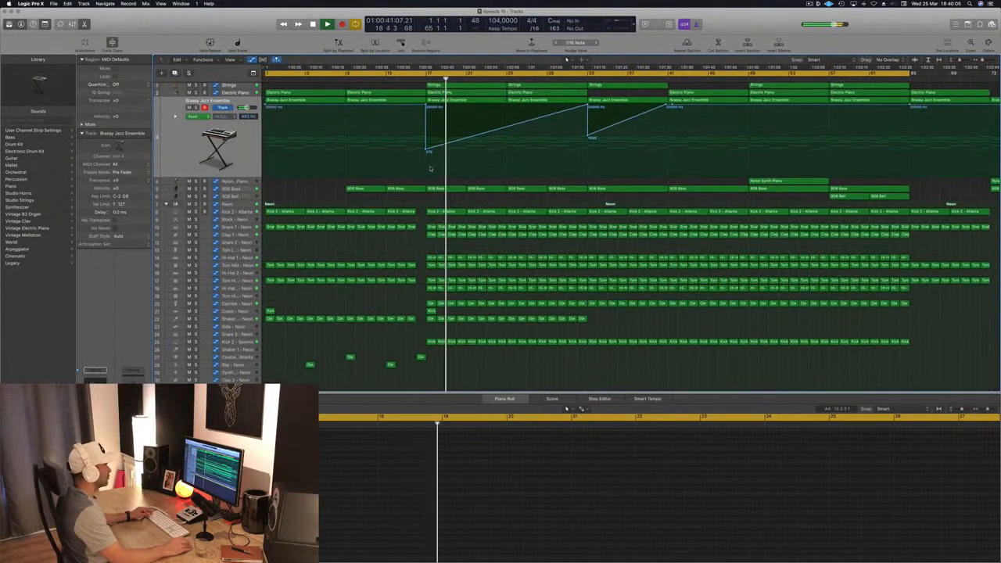
{"action": "key", "text": "super+Left"}
{"action": "key", "text": "super+Left"}
{"action": "key", "text": "super+Left"}
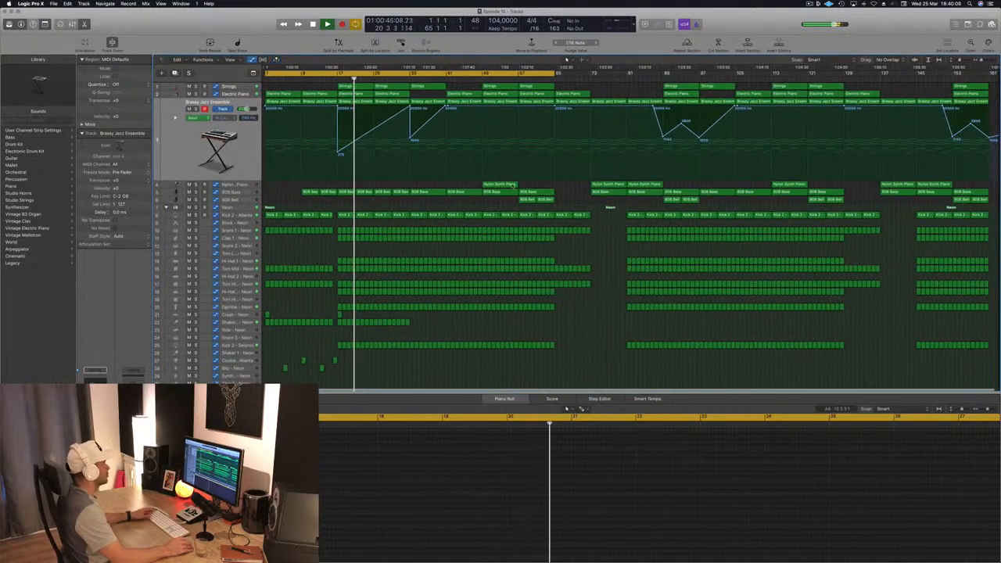
{"action": "left_click", "coordinate": [498, 185]}
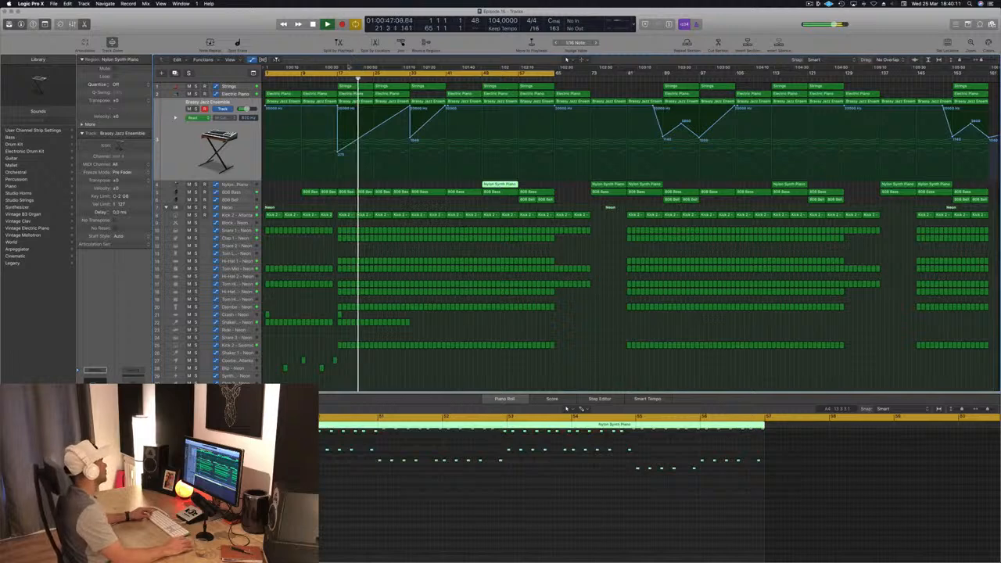
{"action": "left_click", "coordinate": [329, 78]}
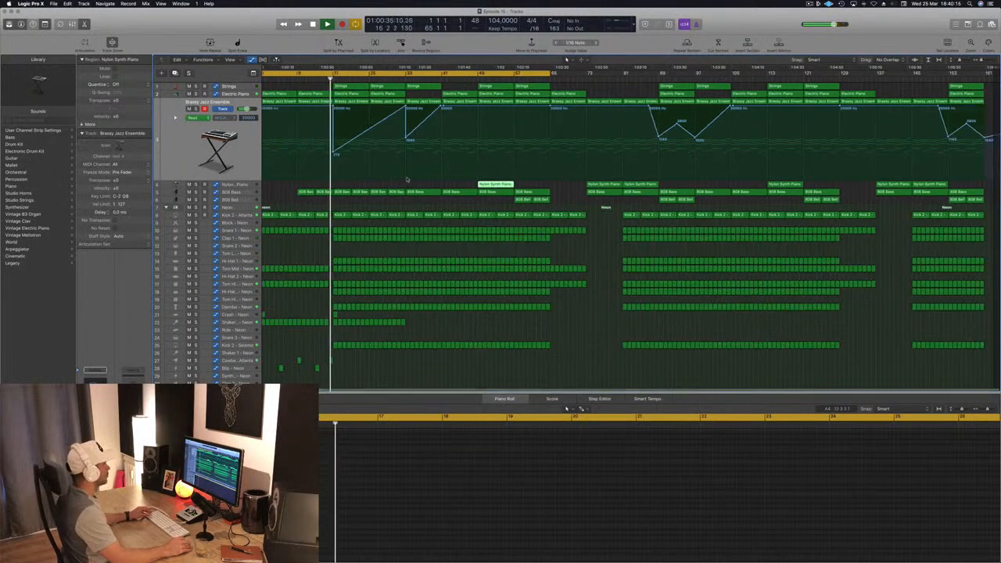
Copy the two 808 Bell regions from bar 57 to bar 17 and replay the transition from bar 16.
{"action": "key", "text": "super+Right"}
{"action": "scroll", "coordinate": [334, 176], "scroll_direction": "left", "scroll_amount": 4}
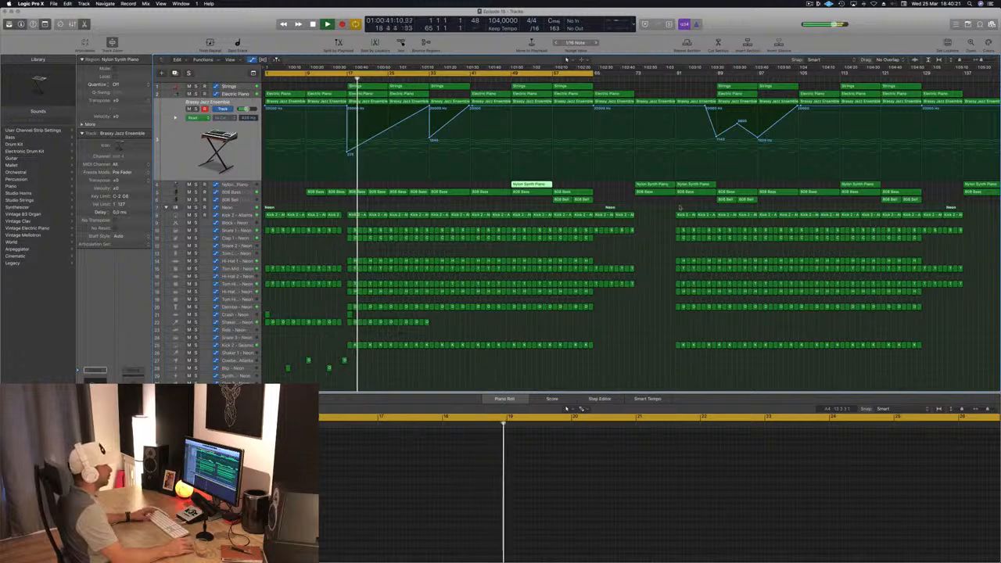
{"action": "left_click_drag", "start_coordinate": [545, 201], "coordinate": [357, 203]}
{"action": "key", "text": "Return"}
{"action": "left_click", "coordinate": [338, 80]}
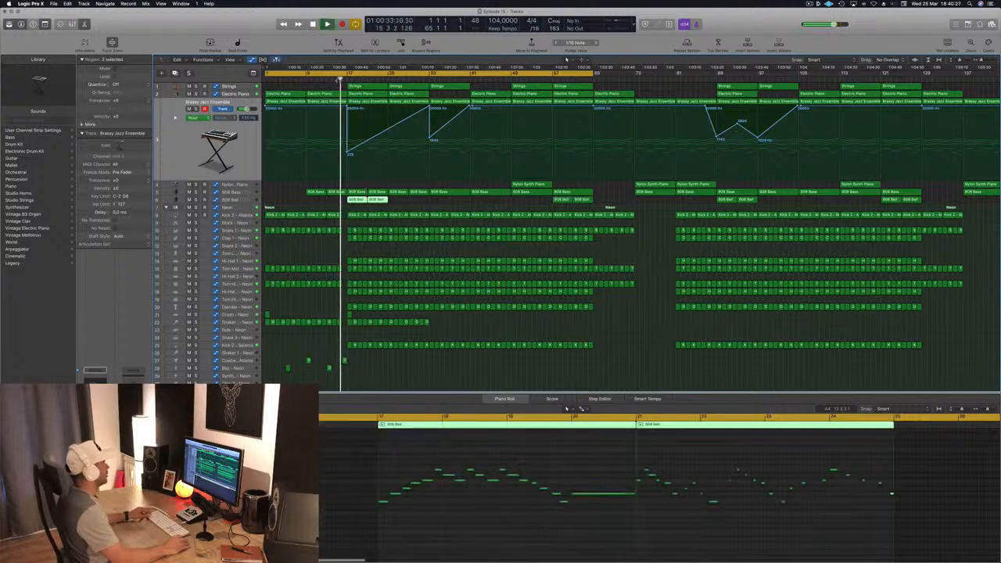
{"action": "key", "text": "super+Left"}
{"action": "left_click", "coordinate": [274, 191]}
{"action": "key", "text": "super+Right"}
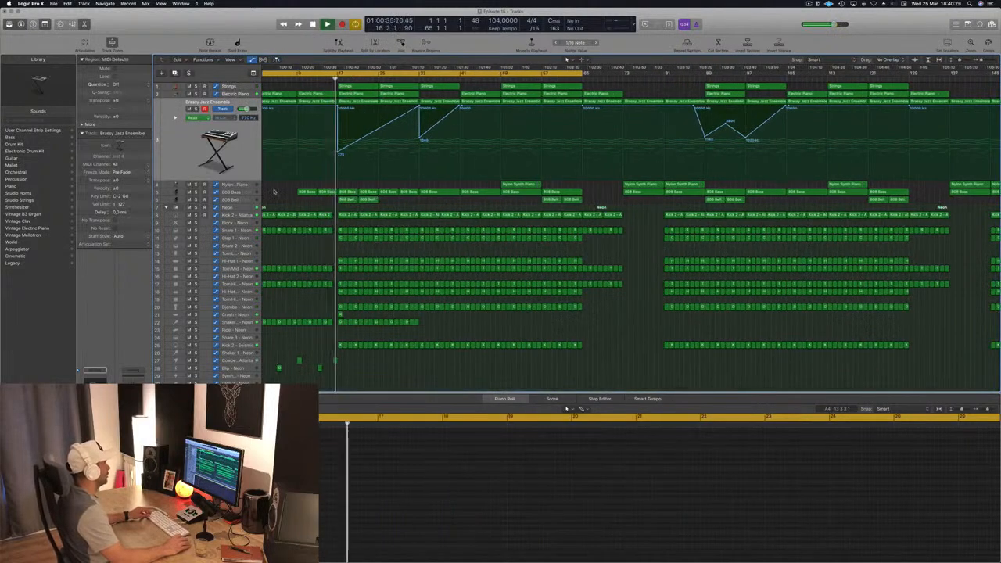
{"action": "key", "text": "super+Left"}
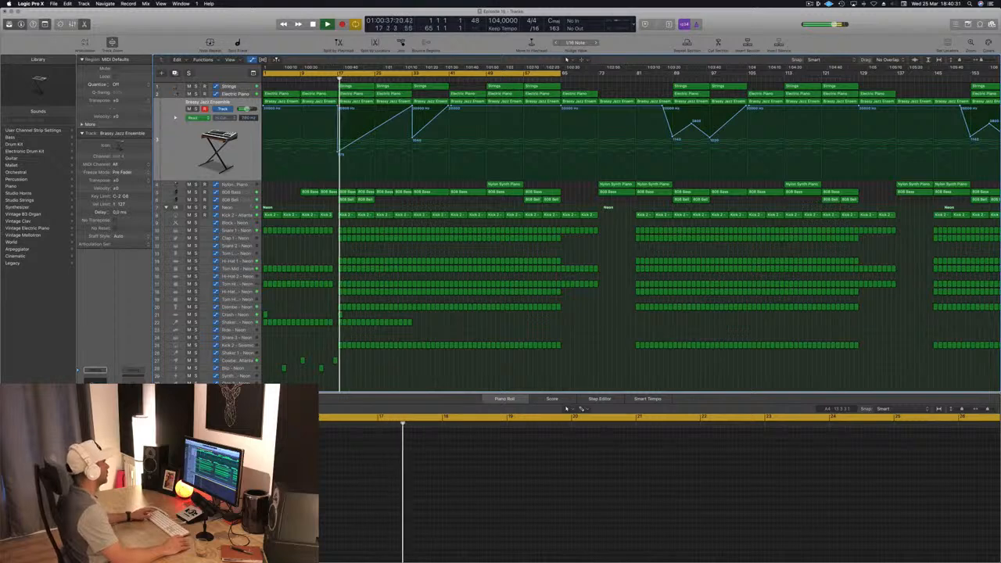
Compare the mix with the Electric Piano muted and unmuted, lower its volume to -11.0 dB and replay from bar 16.
{"action": "left_click", "coordinate": [231, 199]}
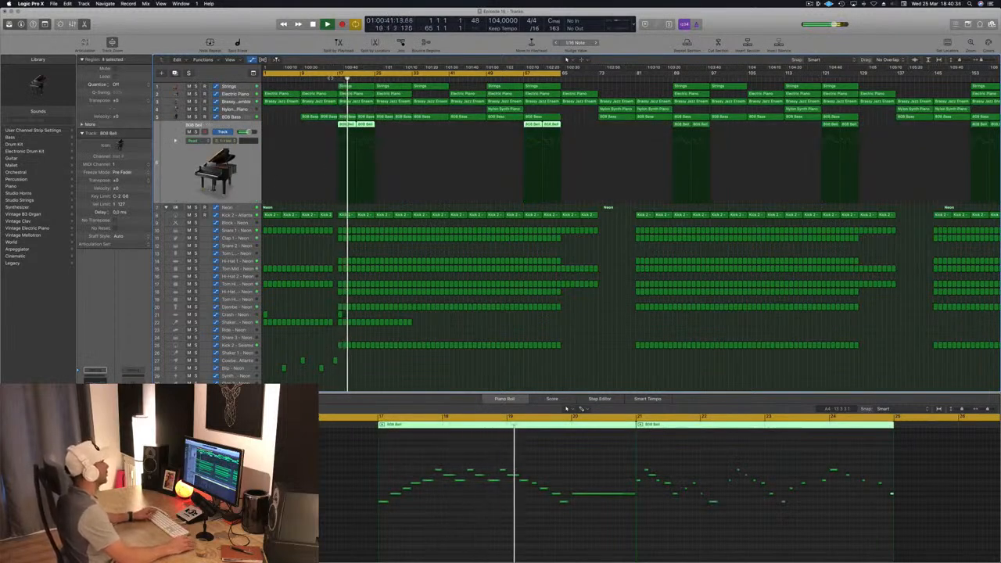
{"action": "left_click", "coordinate": [235, 93]}
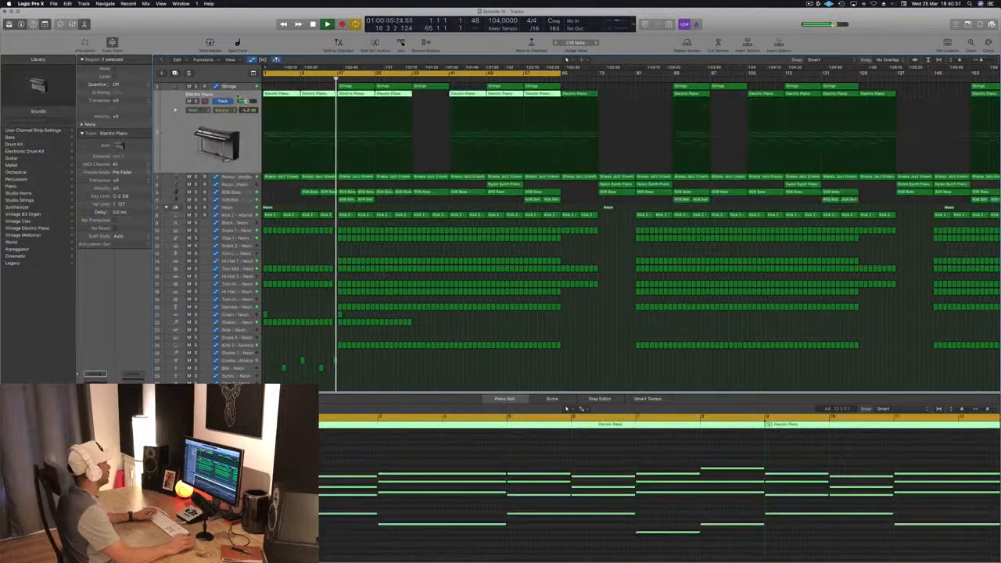
{"action": "key", "text": "m"}
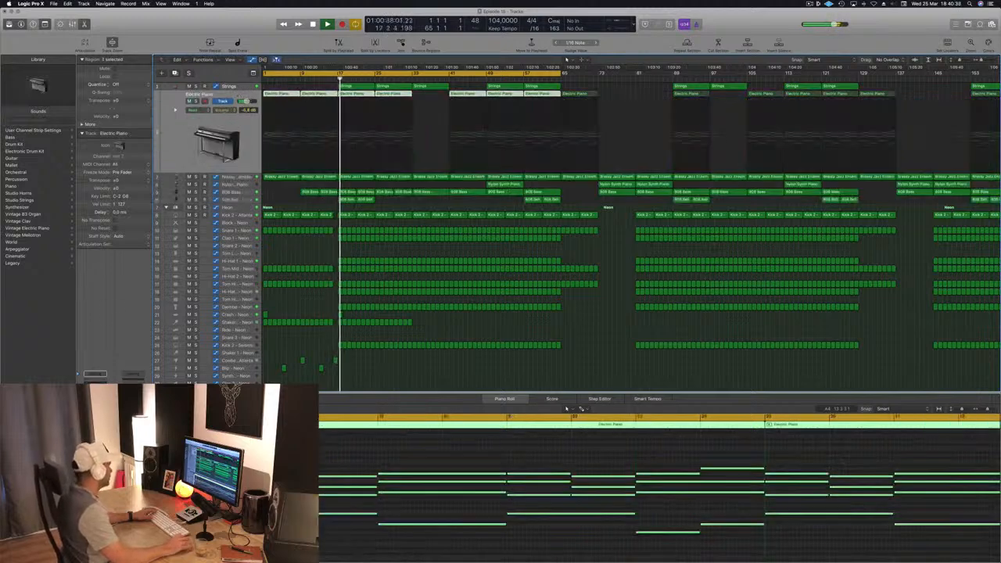
{"action": "key", "text": "m"}
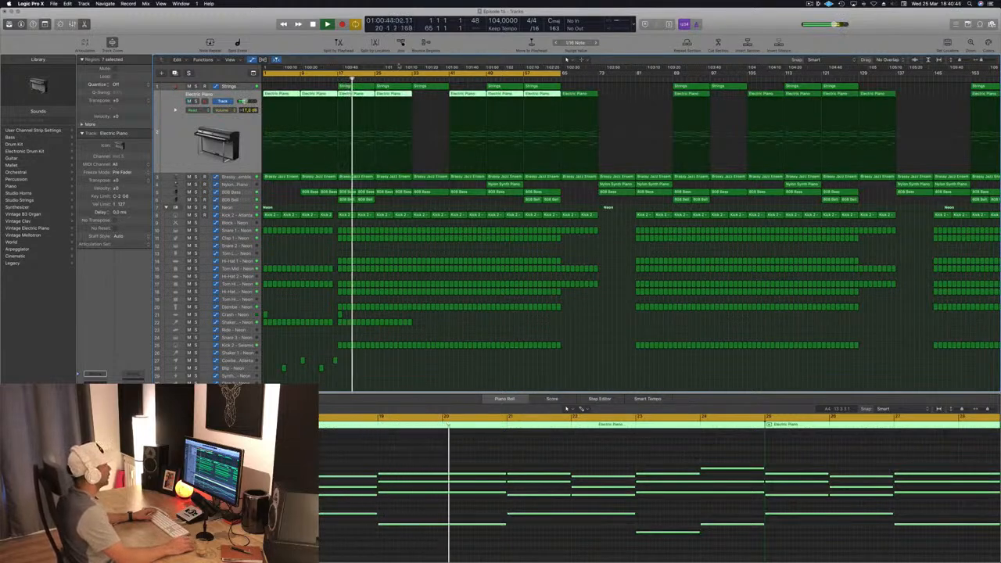
{"action": "left_click", "coordinate": [334, 78]}
{"action": "scroll", "coordinate": [335, 162], "scroll_direction": "up", "scroll_amount": 1}
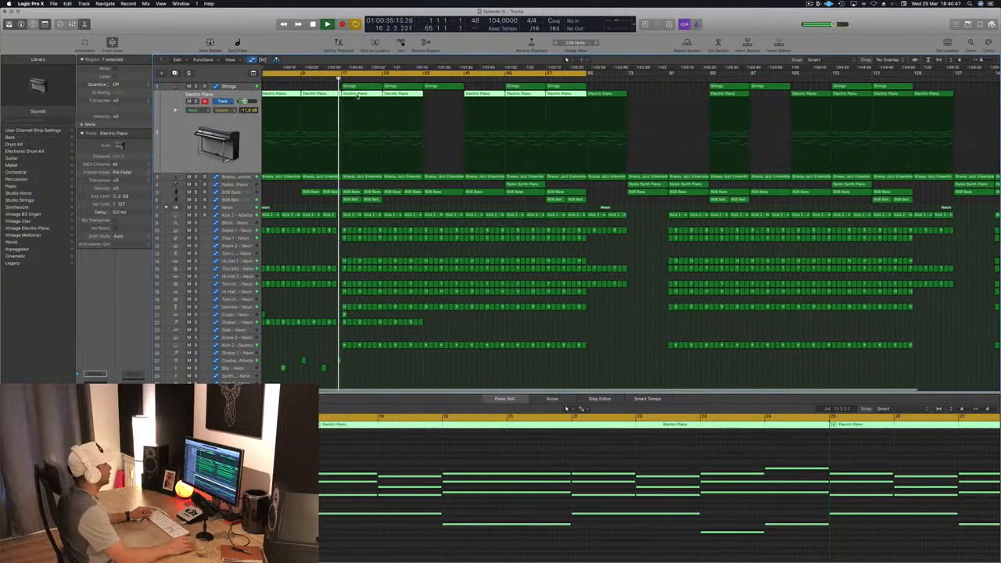
Select the 808 Bell region at bar 17 and show its notes in the Piano Roll.
{"action": "scroll", "coordinate": [334, 163], "scroll_direction": "down", "scroll_amount": 2}
{"action": "left_click", "coordinate": [342, 200]}
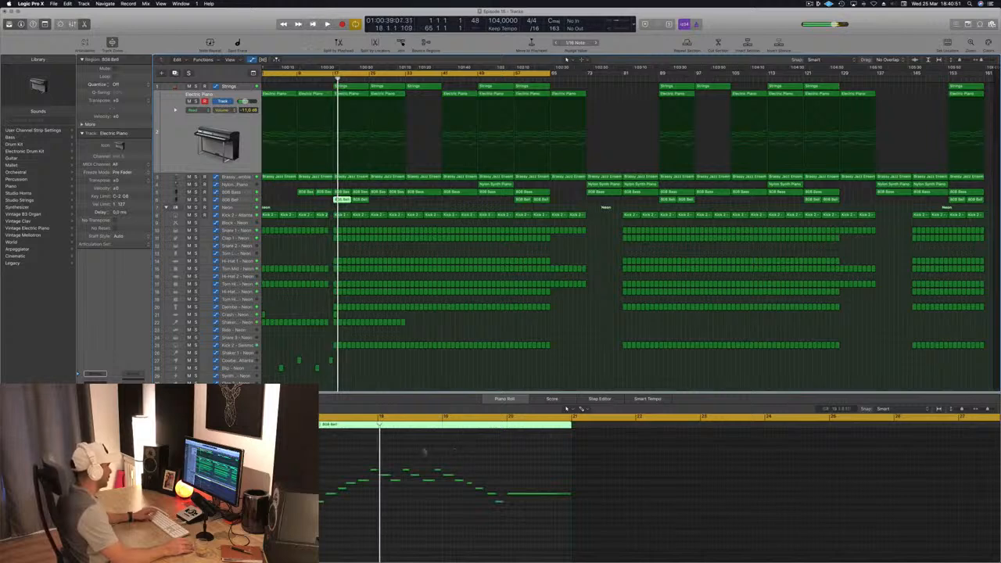
{"action": "key", "text": "Return"}
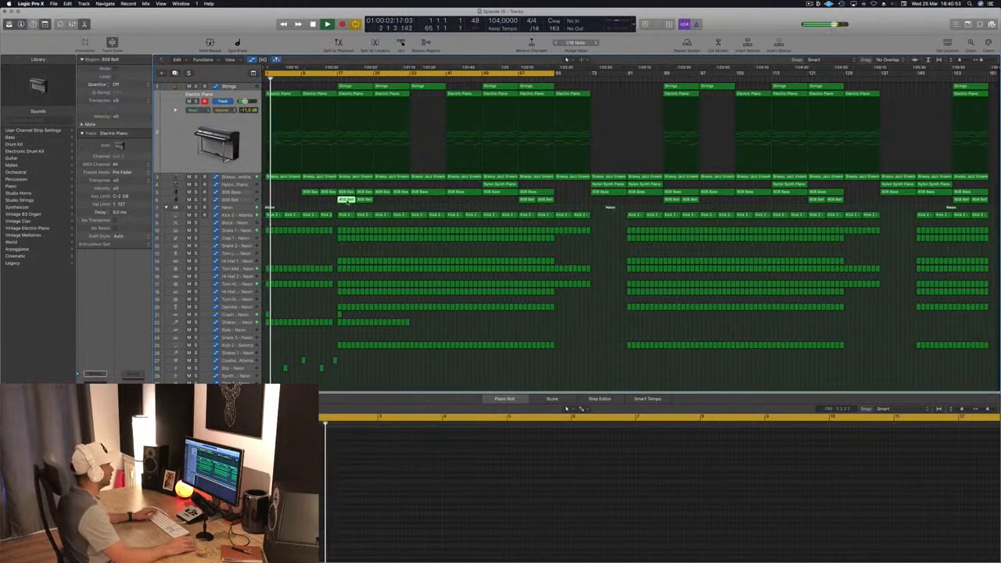
{"action": "key", "text": "p"}
{"action": "key", "text": "p"}
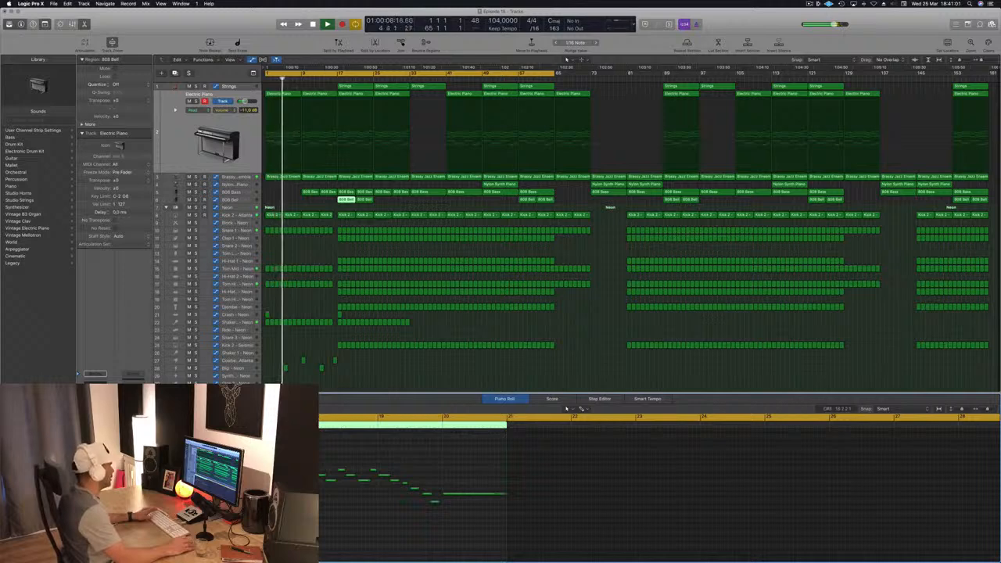
Set the cycle range to about bars 17 to 33 and play the looped section.
{"action": "left_click_drag", "start_coordinate": [341, 73], "coordinate": [412, 73]}
{"action": "key", "text": "space"}
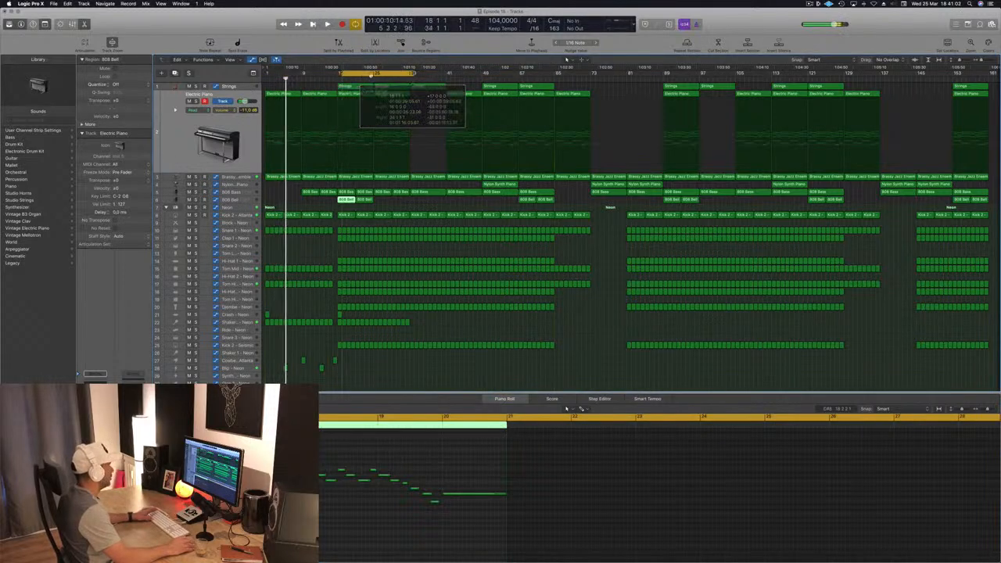
{"action": "key", "text": "space"}
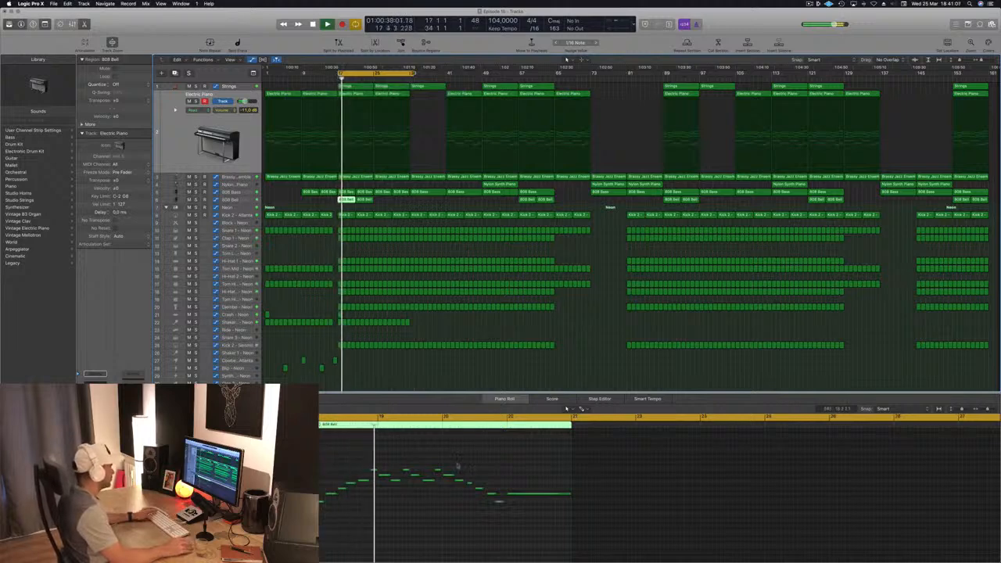
Delete the notes after the opening of bar 18 from the 808 Bell region at bar 17, and resume playback.
{"action": "key", "text": "space"}
{"action": "left_click_drag", "start_coordinate": [400, 457], "coordinate": [547, 512]}
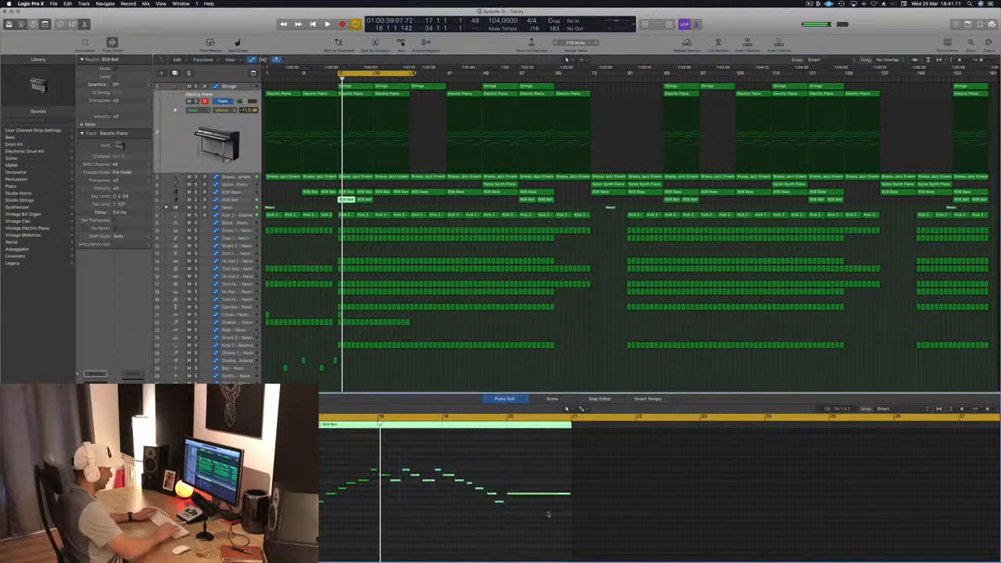
{"action": "key", "text": "Delete"}
{"action": "key", "text": "space"}
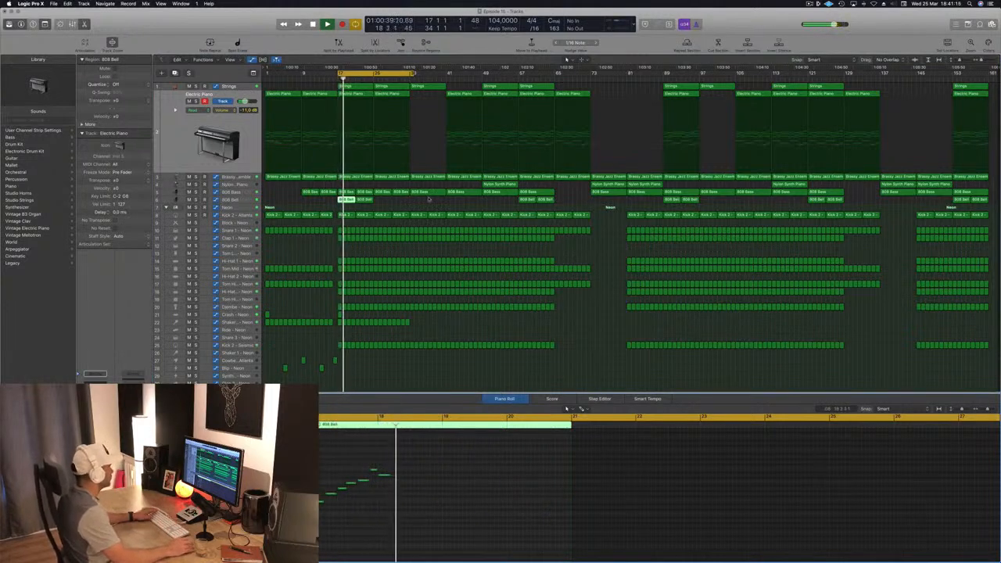
Delete the 808 Bell region at bar 21 and copy the shortened 808 Bell region from bar 17 to bar 25.
{"action": "left_click", "coordinate": [364, 200]}
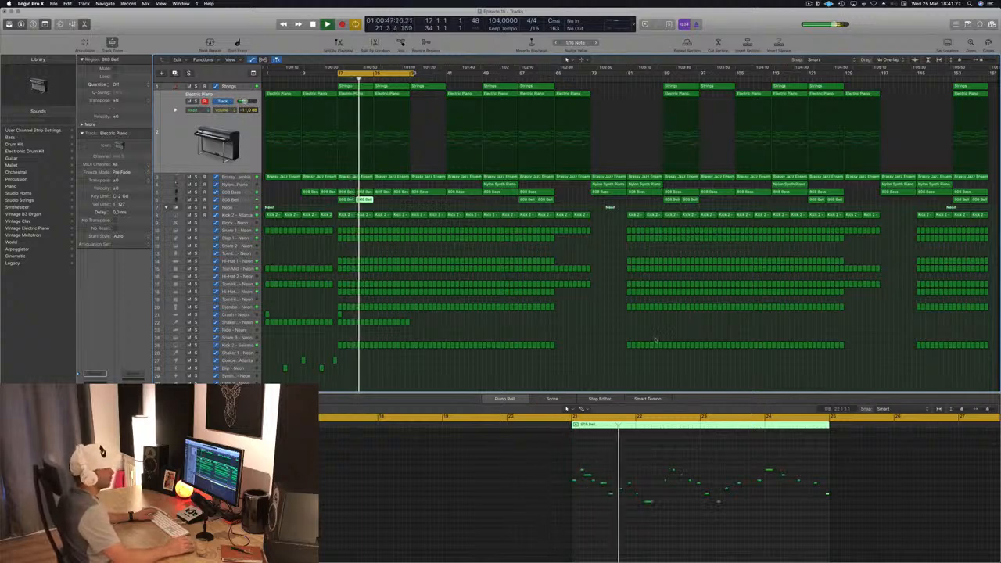
{"action": "key", "text": "space"}
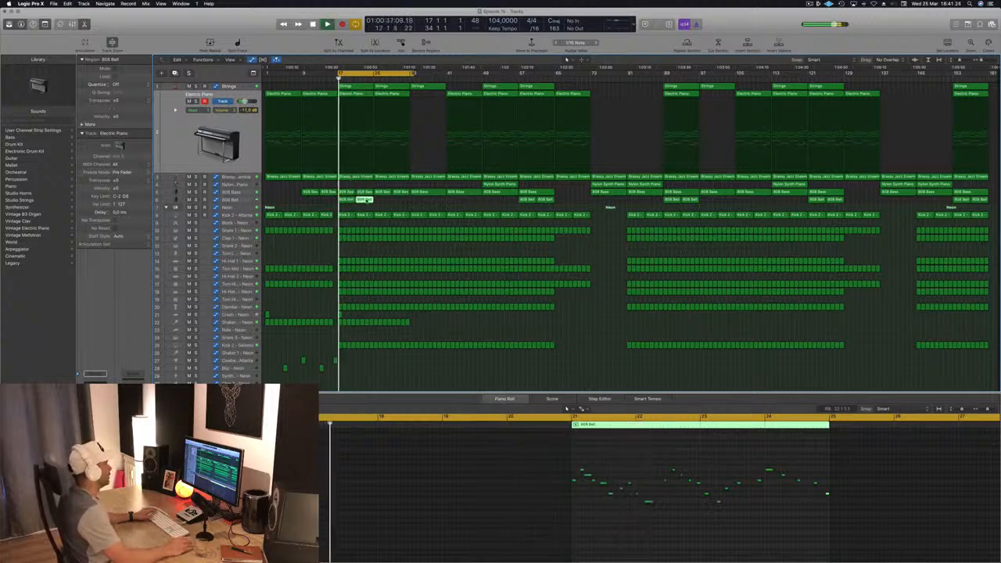
{"action": "key", "text": "Delete"}
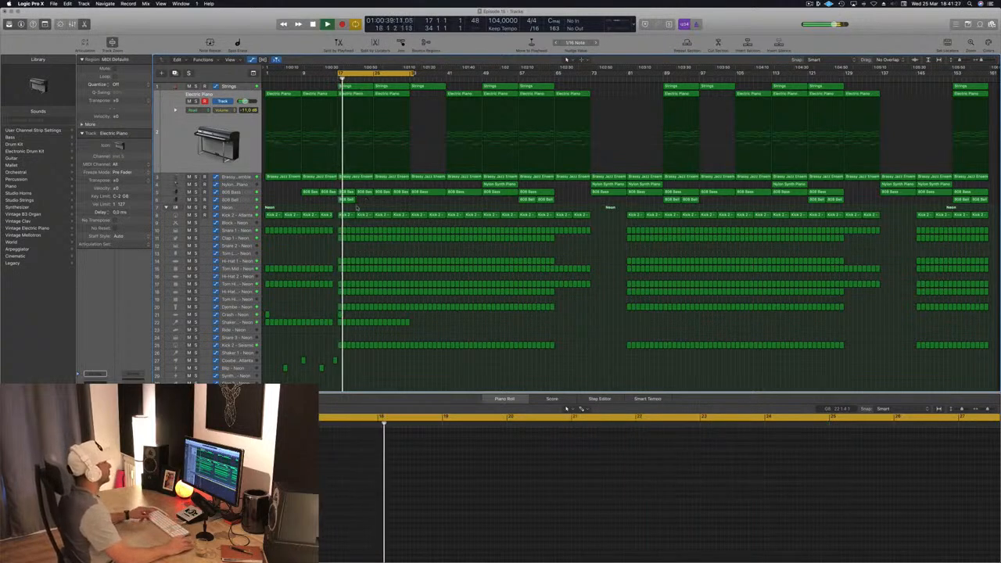
{"action": "key", "text": "super+z"}
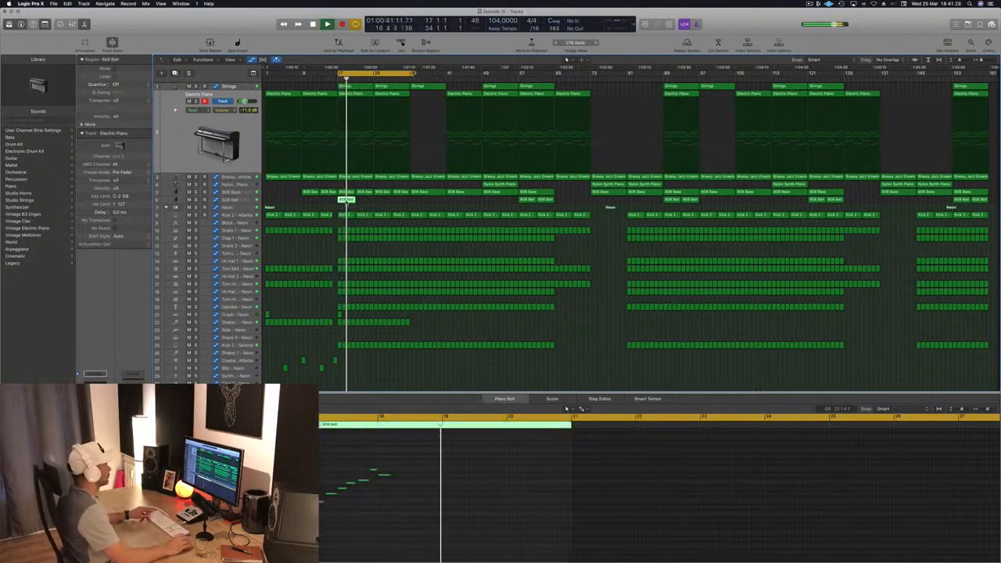
{"action": "left_click_drag", "start_coordinate": [358, 204], "coordinate": [370, 206]}
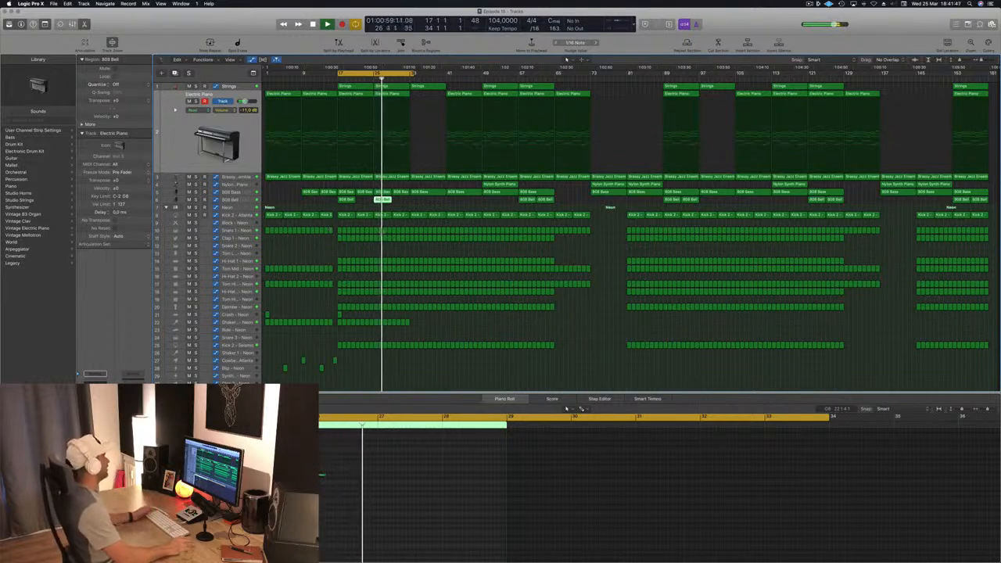
{"action": "left_click", "coordinate": [297, 255]}
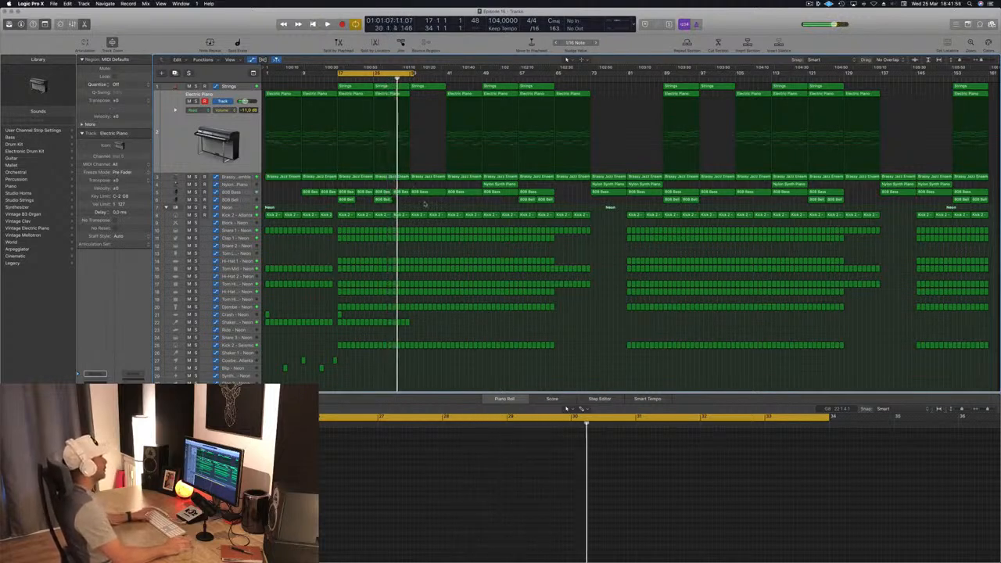
Try the Nylon Synth Piano region from bar 49 at bar 17 during looped playback, and take it back out.
{"action": "key", "text": "space"}
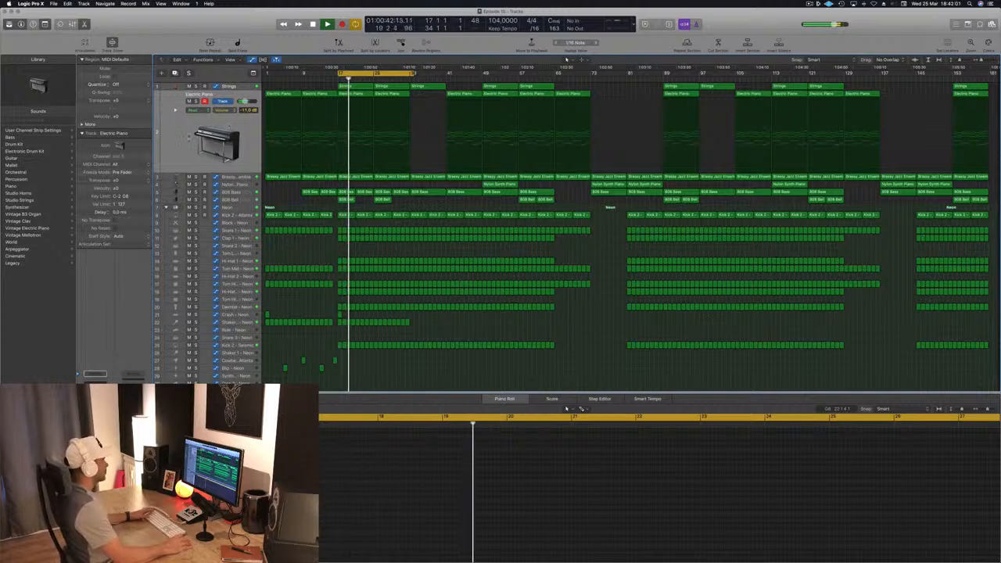
{"action": "left_click", "coordinate": [188, 137]}
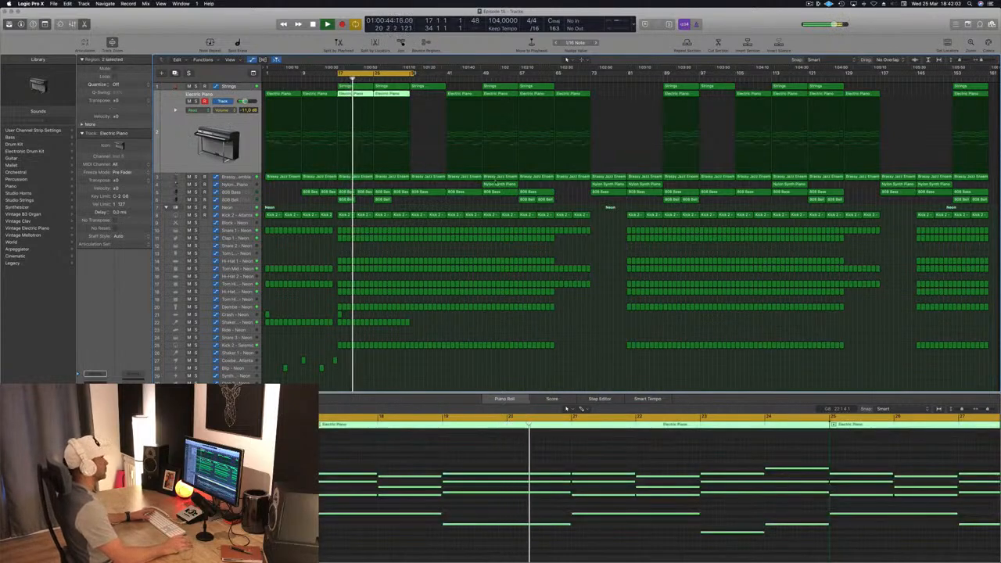
{"action": "left_click", "coordinate": [499, 185]}
{"action": "left_click_drag", "start_coordinate": [468, 185], "coordinate": [354, 185]}
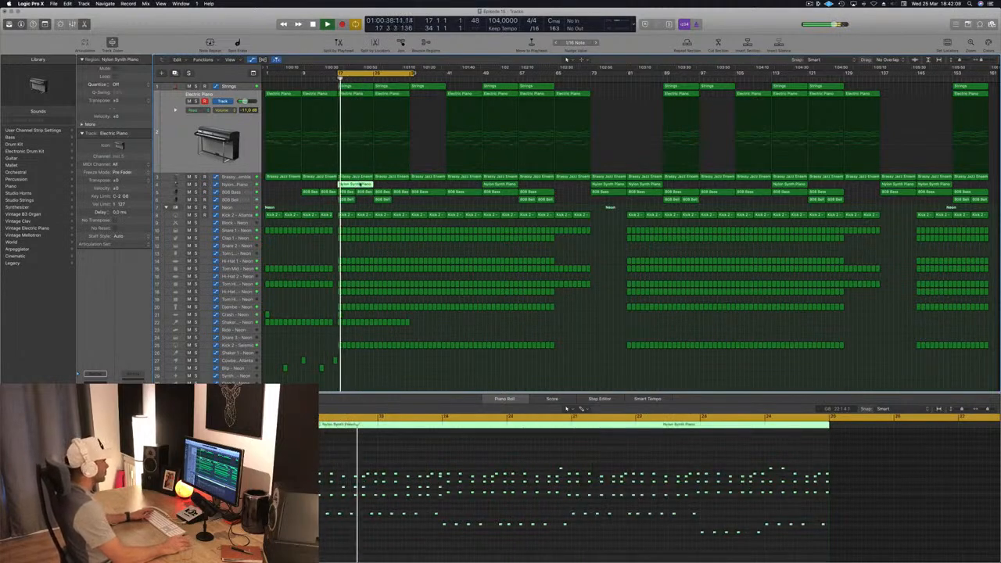
{"action": "left_click_drag", "start_coordinate": [385, 186], "coordinate": [505, 186]}
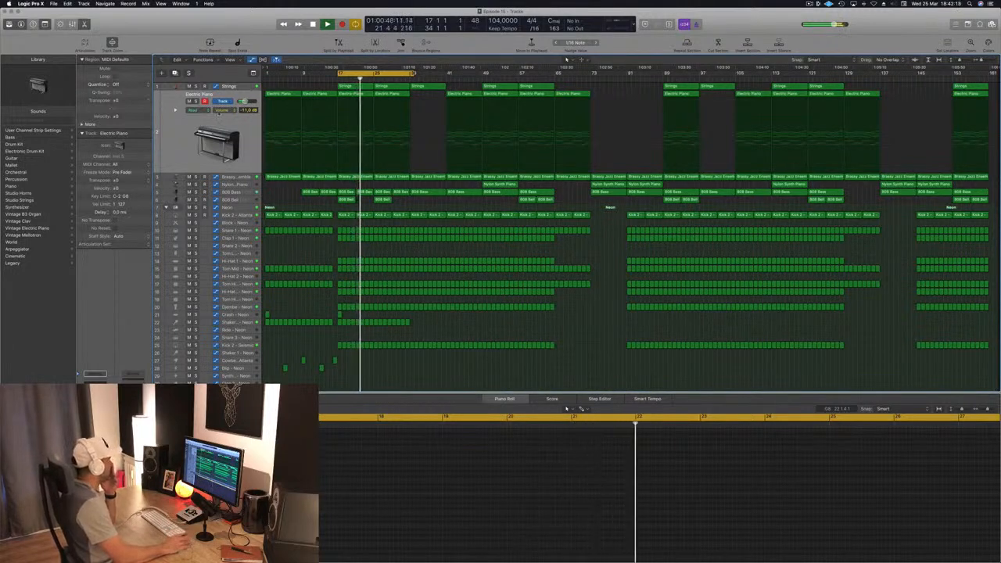
Raise the Brassy Jazz Ensemble's High Cut automation point at bar 17, add a peak and dip near bar 21, and replay the loop.
{"action": "left_click", "coordinate": [233, 179]}
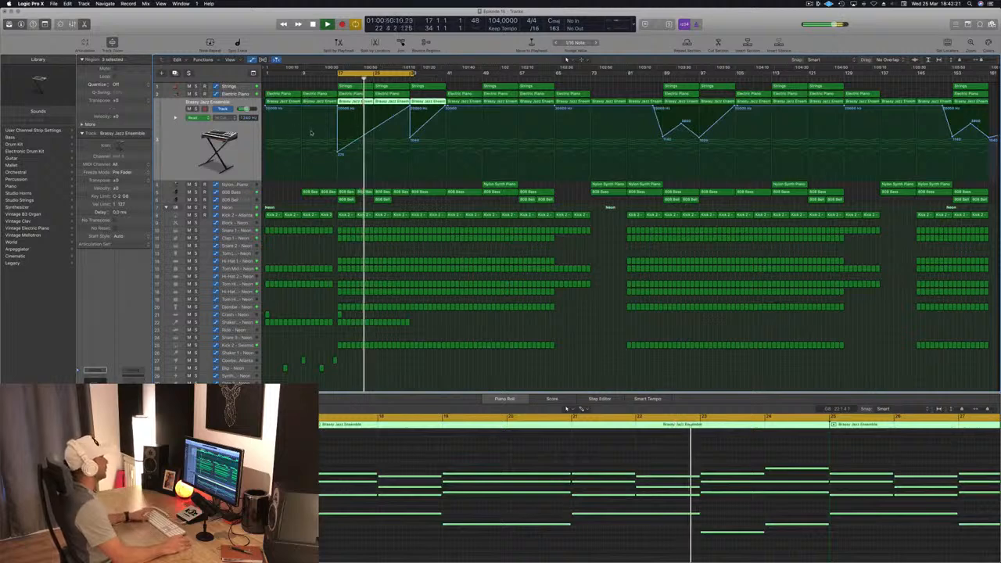
{"action": "left_click_drag", "start_coordinate": [339, 152], "coordinate": [337, 144]}
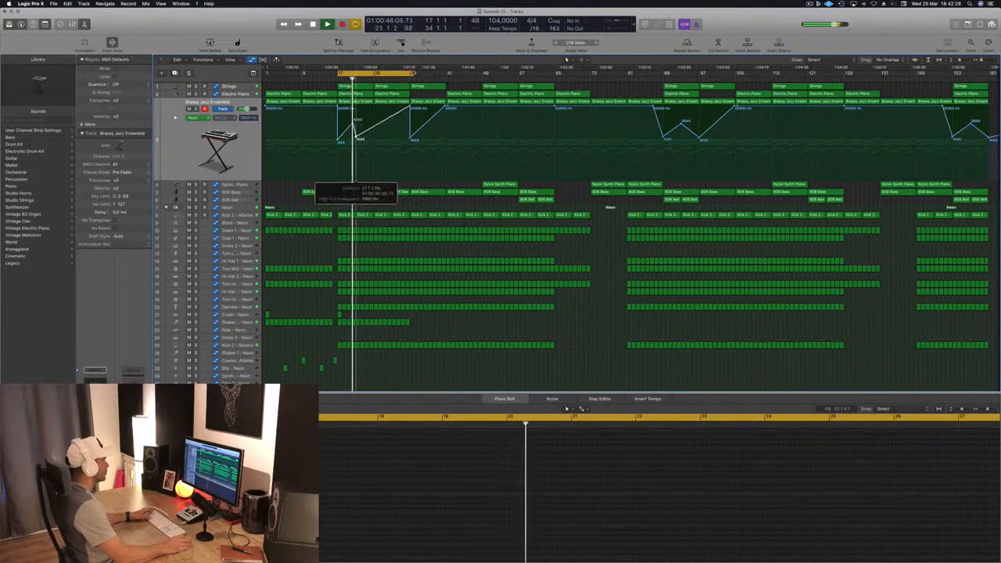
{"action": "left_click_drag", "start_coordinate": [356, 142], "coordinate": [358, 142]}
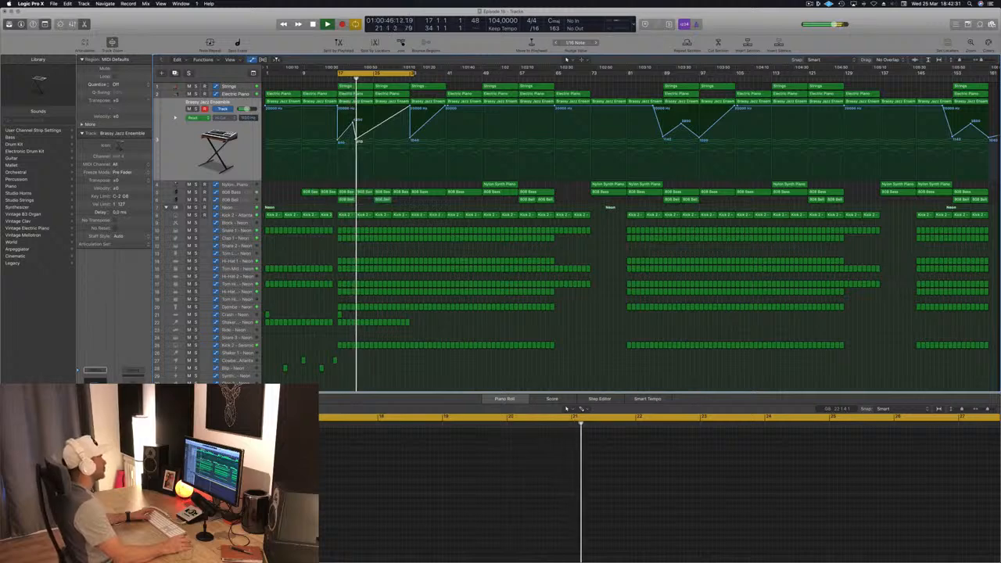
{"action": "key", "text": "space"}
{"action": "key", "text": "space"}
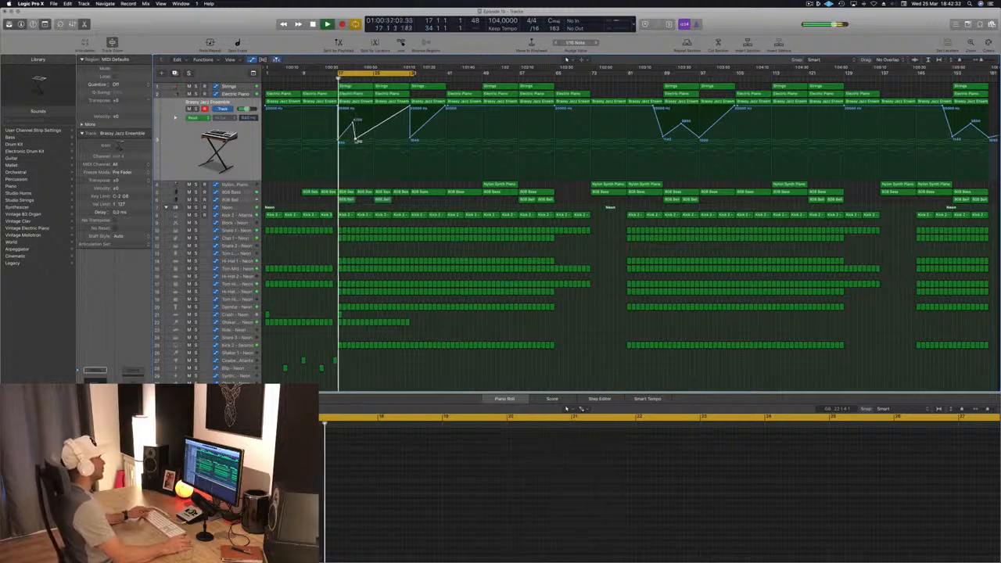
Align the High Cut automation peak with the dip at bar 21 and add a second, higher peak with a sharp drop at bar 25.
{"action": "key", "text": "super+Right"}
{"action": "key", "text": "super+Right"}
{"action": "key", "text": "super+Right"}
{"action": "key", "text": "super+Right"}
{"action": "key", "text": "super+Right"}
{"action": "key", "text": "super+Right"}
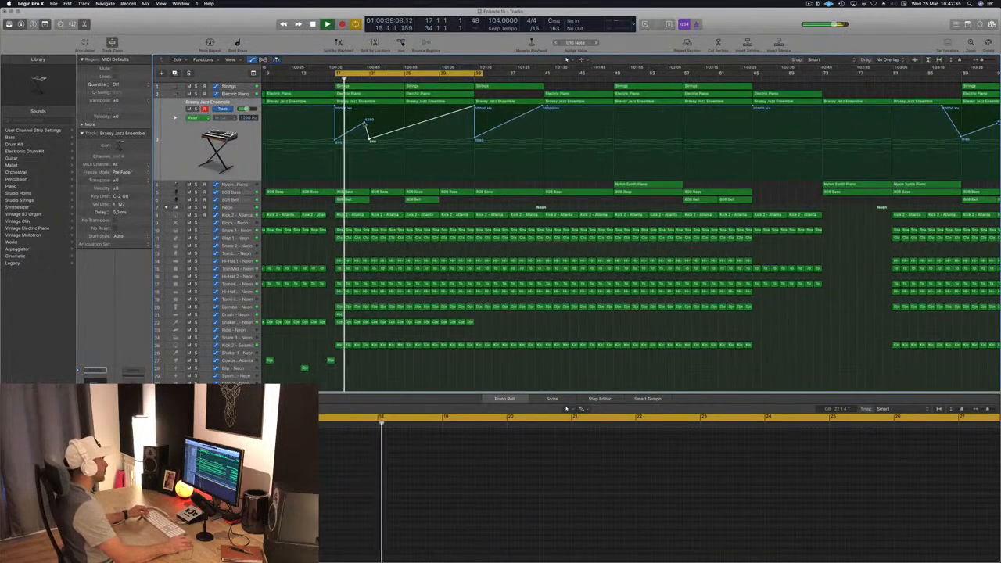
{"action": "left_click_drag", "start_coordinate": [364, 123], "coordinate": [369, 122]}
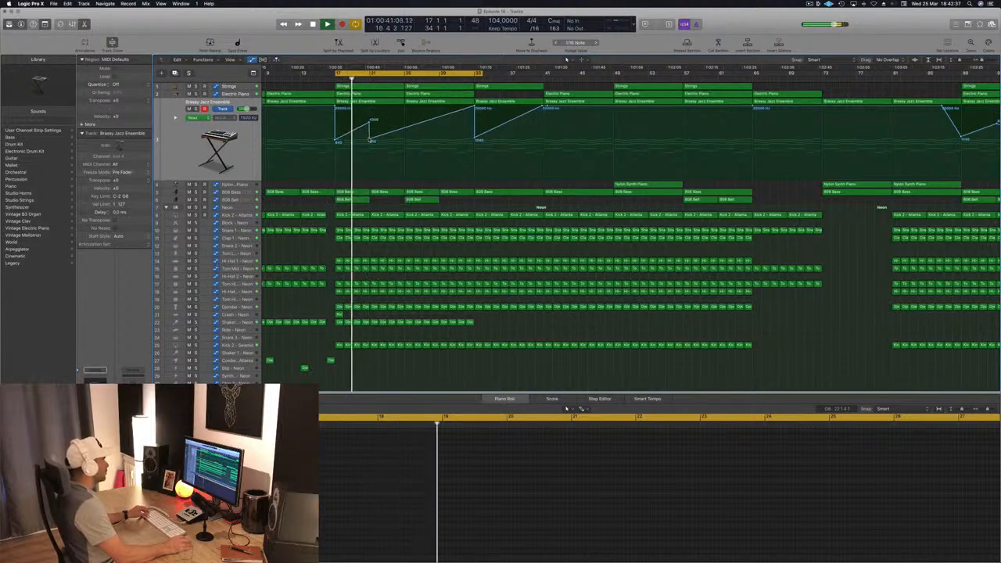
{"action": "left_click", "coordinate": [369, 140]}
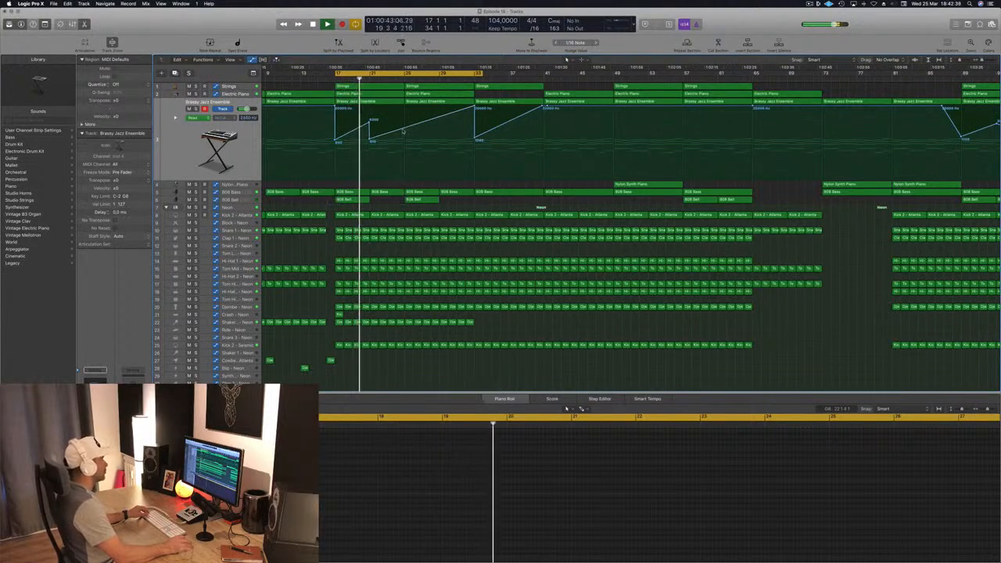
{"action": "left_click", "coordinate": [403, 121]}
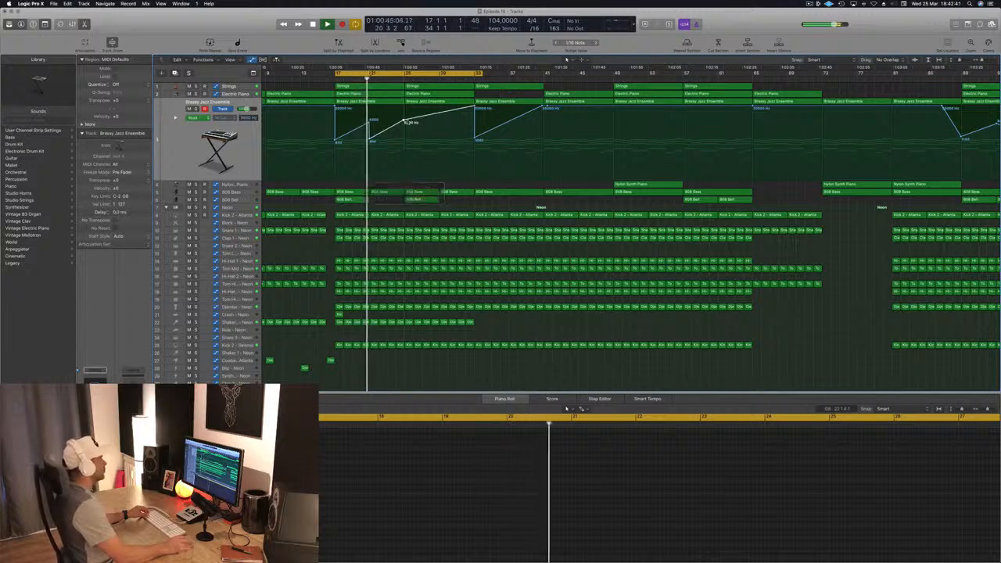
{"action": "mouse_move", "coordinate": [404, 122]}
{"action": "left_mouse_down"}
{"action": "mouse_move", "coordinate": [408, 141]}
{"action": "mouse_move", "coordinate": [405, 112]}
{"action": "left_mouse_up"}
Delete the Strings region at bar 25.
{"action": "left_click", "coordinate": [429, 86]}
{"action": "key", "text": "BackSpace"}
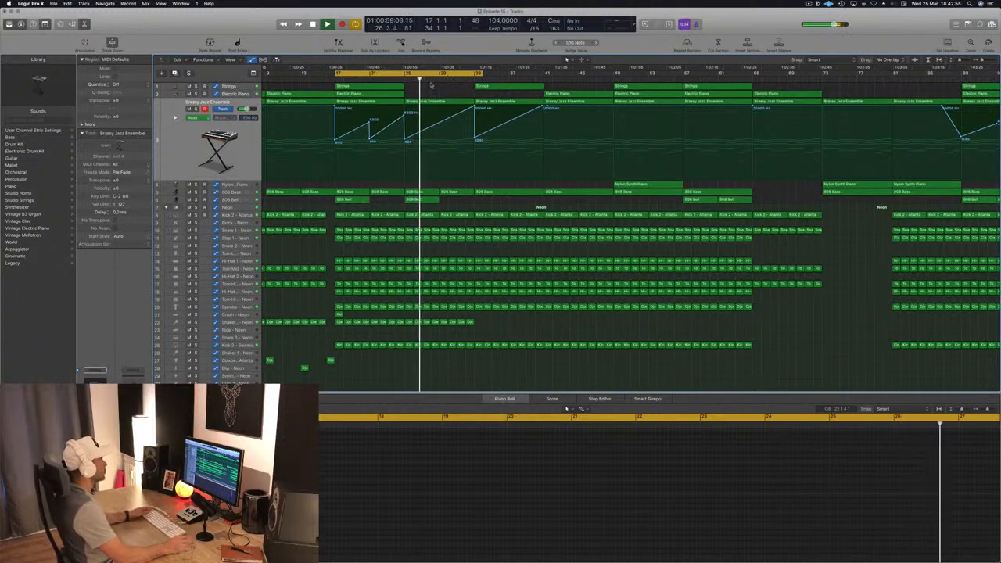
Copy the Shaker track's regions from bars 17 to 33 so that they continue from bar 33 to 49.
{"action": "key", "text": "super+Left"}
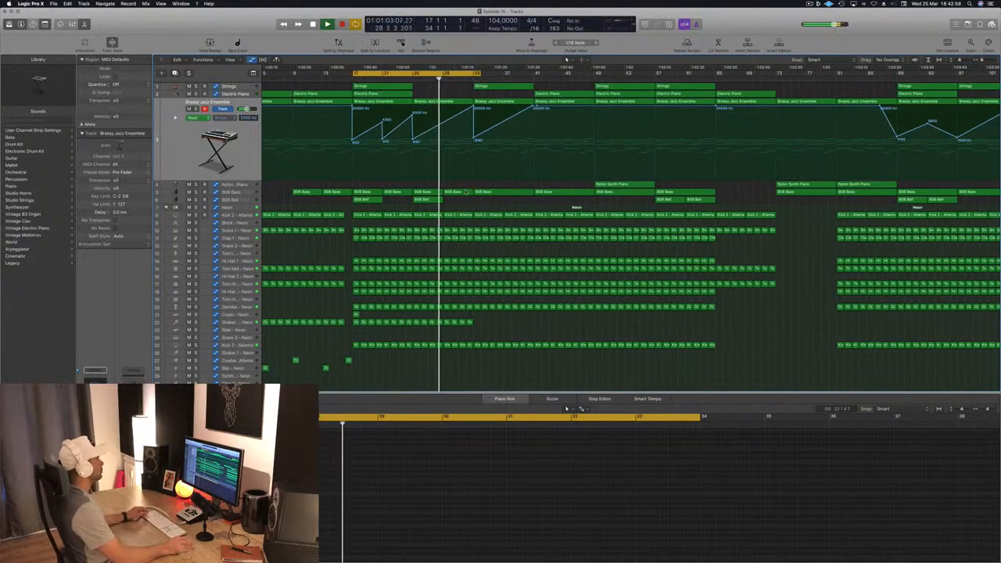
{"action": "key", "text": "super+Left"}
{"action": "left_click", "coordinate": [457, 321]}
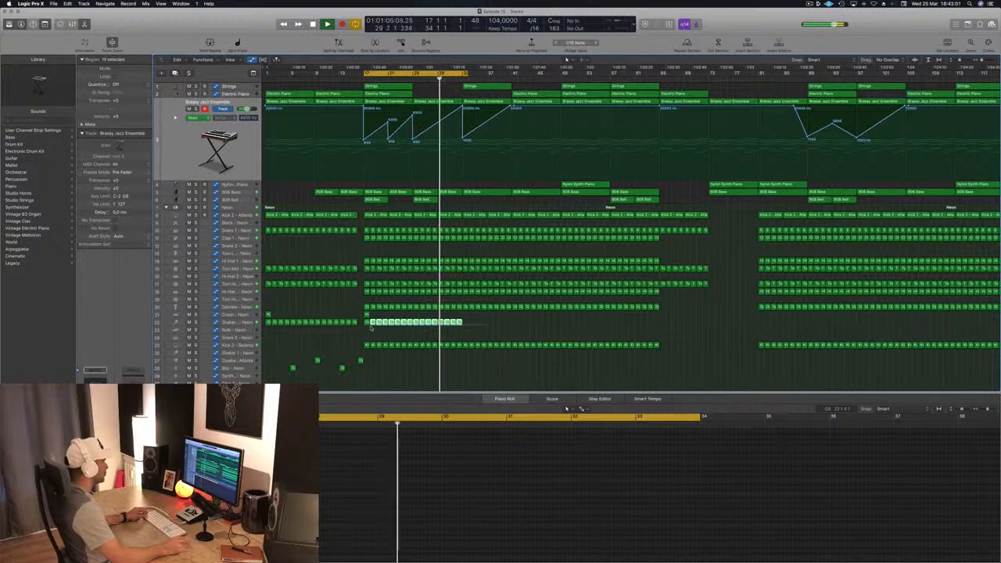
{"action": "left_click_drag", "start_coordinate": [366, 322], "coordinate": [466, 326]}
Copy the four Cowbell and Blip regions before bar 17 to the matching places 16 bars further on.
{"action": "key", "text": "super+Left"}
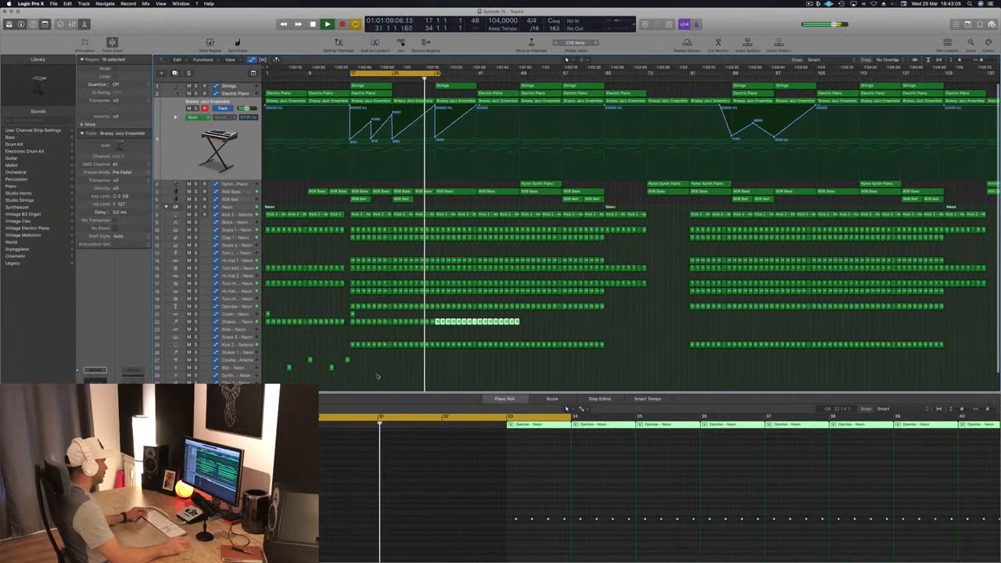
{"action": "left_click", "coordinate": [376, 379]}
{"action": "mouse_move", "coordinate": [376, 378]}
{"action": "left_mouse_down"}
{"action": "mouse_move", "coordinate": [270, 356]}
{"action": "mouse_move", "coordinate": [374, 368]}
{"action": "left_mouse_up"}
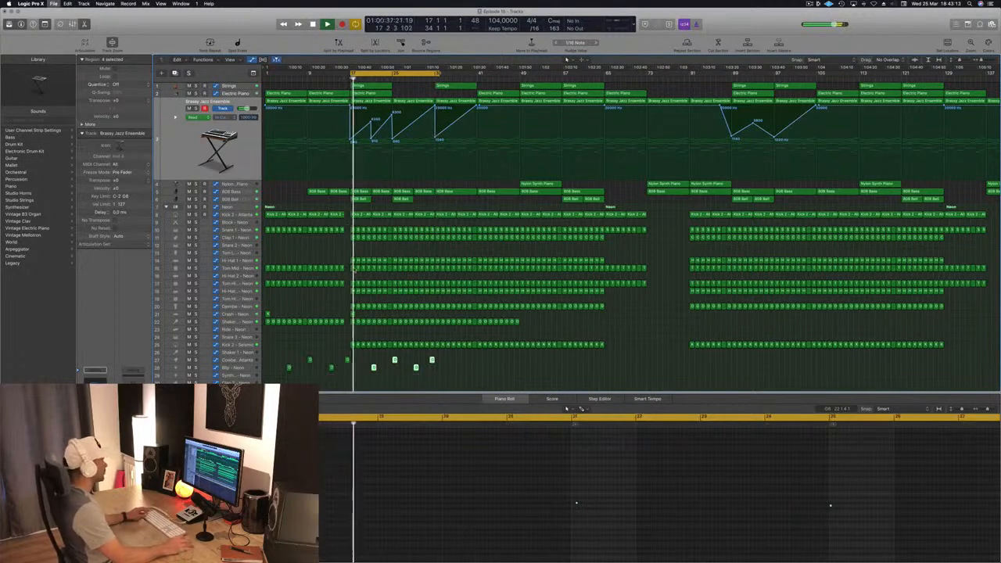
Review the Clap 1 and Blip tracks during playback and shorten the cycle range to end at bar 33.
{"action": "left_click", "coordinate": [325, 248]}
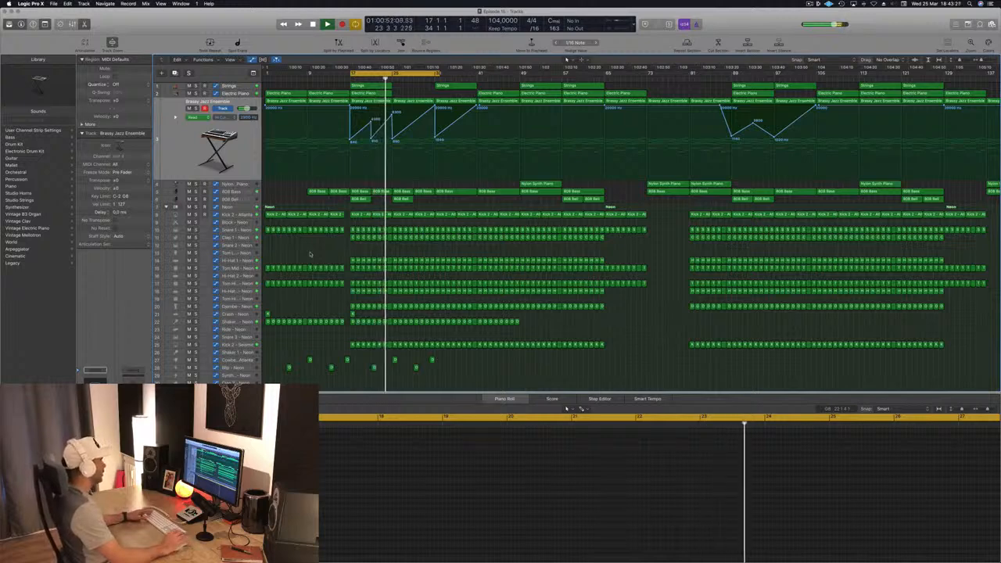
{"action": "scroll", "coordinate": [310, 253], "scroll_direction": "down", "scroll_amount": 1}
{"action": "scroll", "coordinate": [309, 253], "scroll_direction": "down", "scroll_amount": 2}
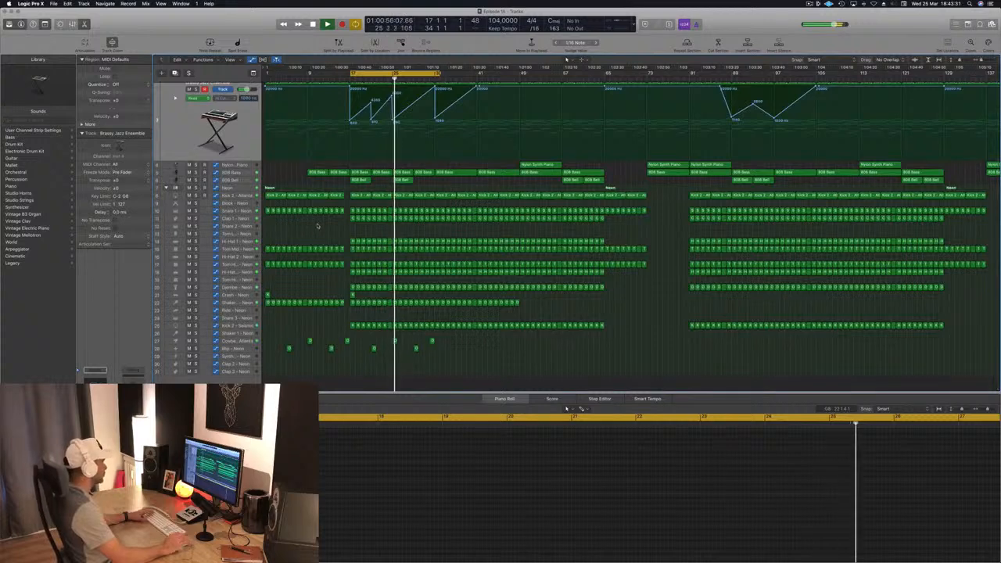
{"action": "left_click", "coordinate": [236, 218]}
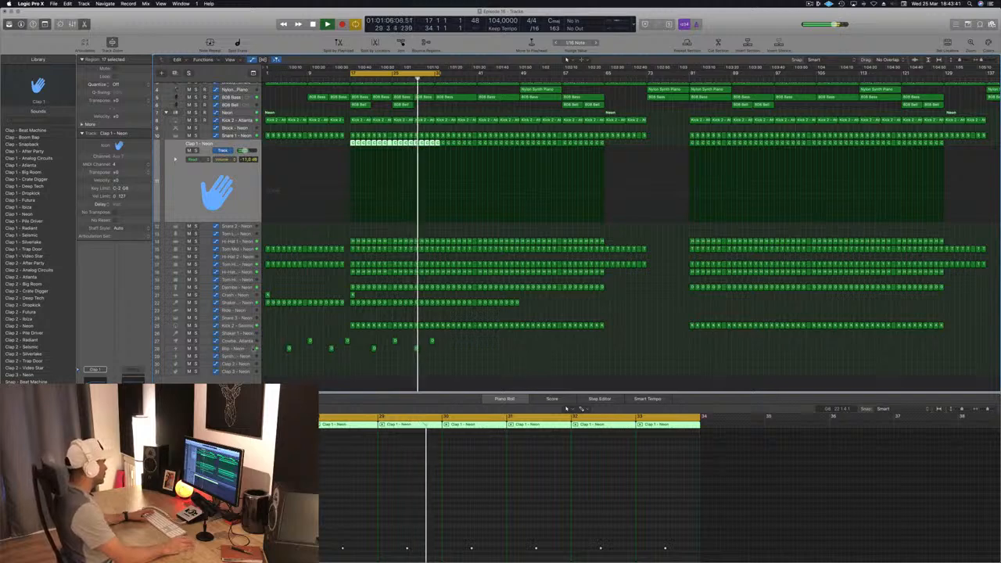
{"action": "left_click", "coordinate": [254, 349]}
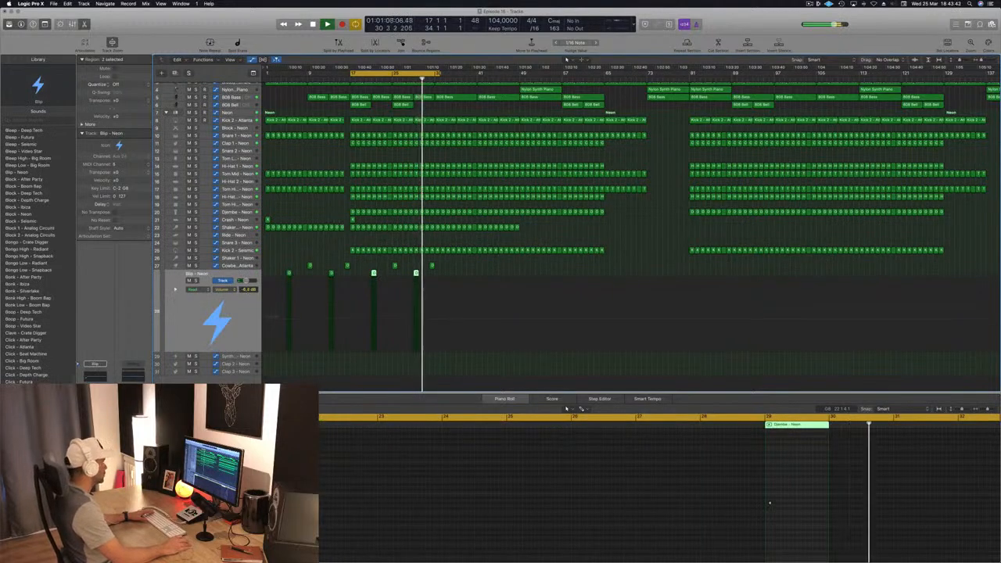
{"action": "left_click", "coordinate": [509, 357]}
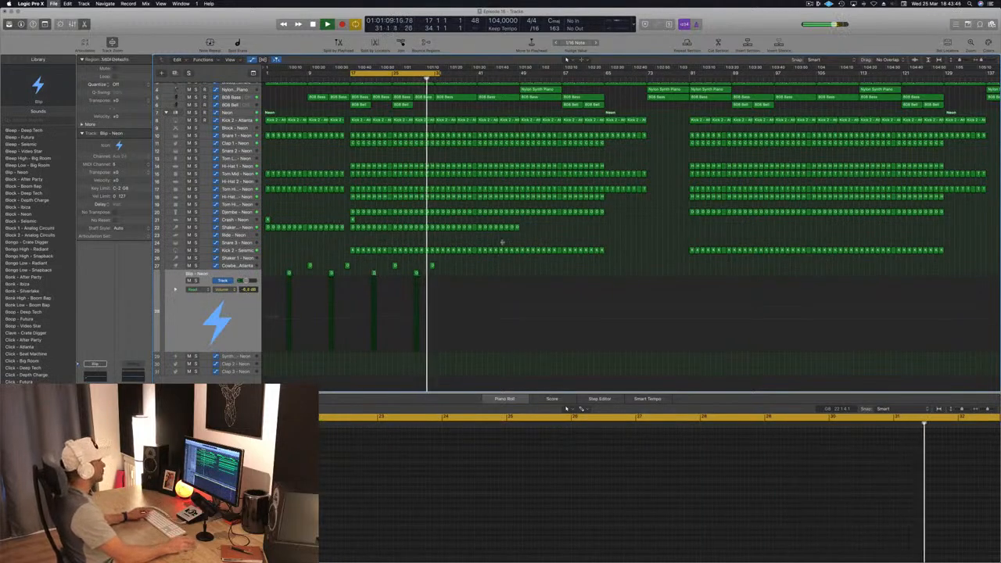
{"action": "scroll", "coordinate": [476, 200], "scroll_direction": "up", "scroll_amount": 3}
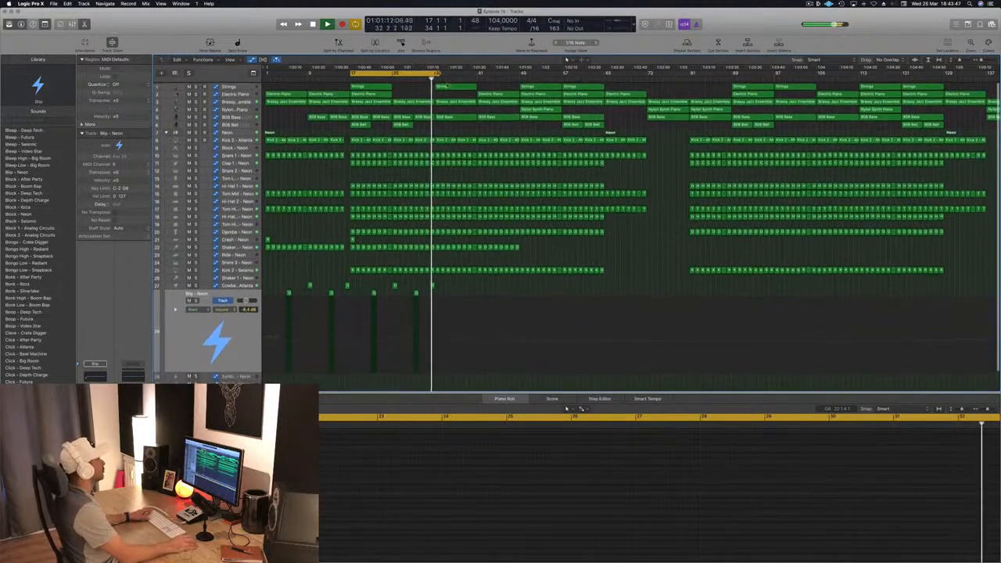
{"action": "left_click_drag", "start_coordinate": [440, 76], "coordinate": [440, 73]}
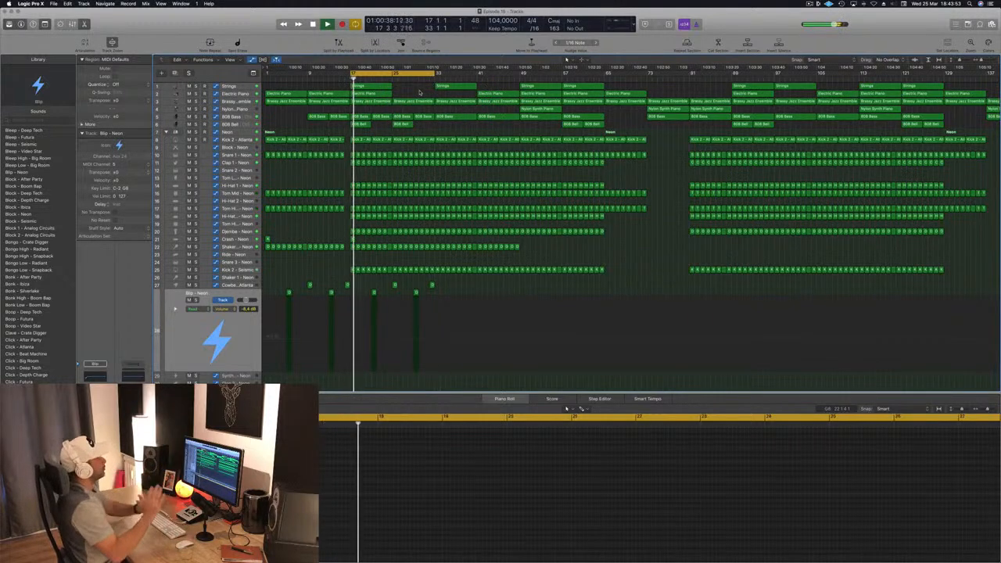
Delete all regions from bar 129 onward across every track and move the project end marker to bar 130.
{"action": "scroll", "coordinate": [448, 117], "scroll_direction": "up", "scroll_amount": 1}
{"action": "scroll", "coordinate": [448, 117], "scroll_direction": "down", "scroll_amount": 1}
{"action": "scroll", "coordinate": [448, 117], "scroll_direction": "left", "scroll_amount": 2}
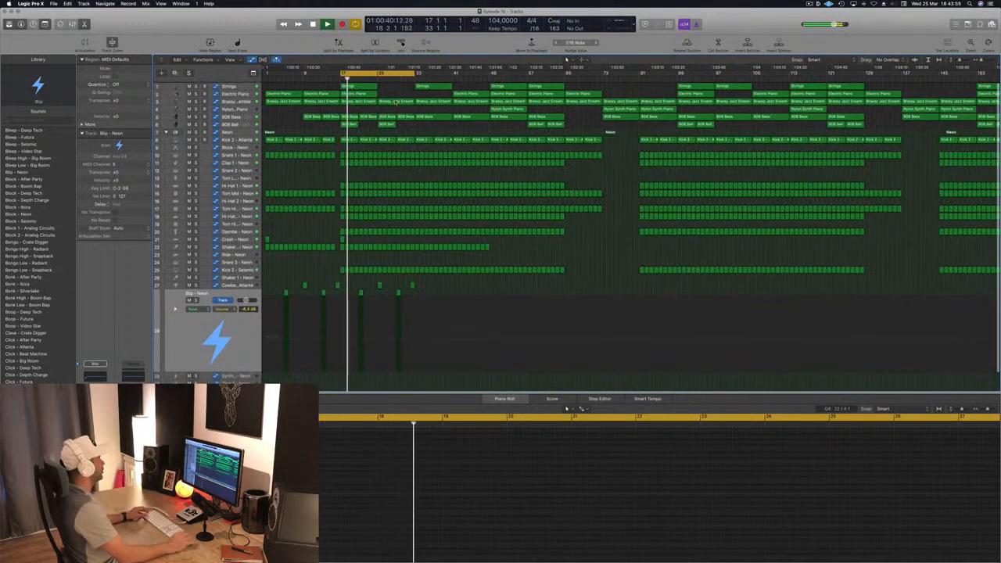
{"action": "left_click", "coordinate": [232, 125]}
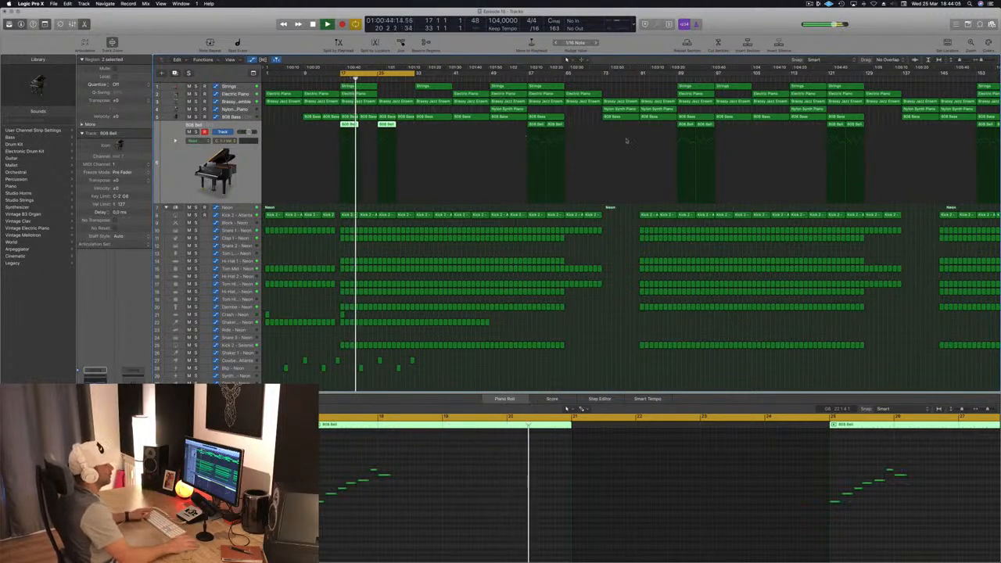
{"action": "scroll", "coordinate": [559, 195], "scroll_direction": "left", "scroll_amount": 1}
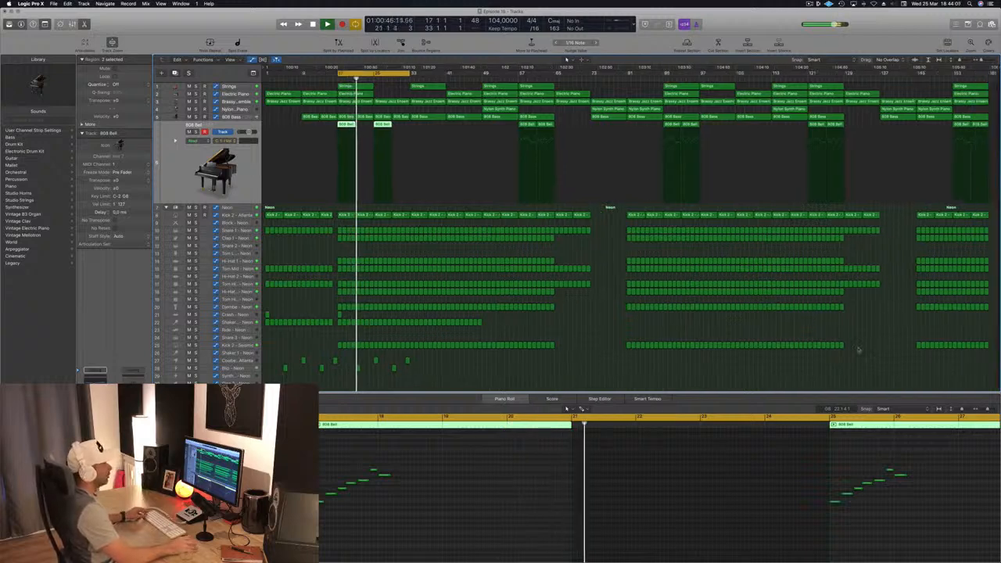
{"action": "left_click_drag", "start_coordinate": [845, 356], "coordinate": [990, 79]}
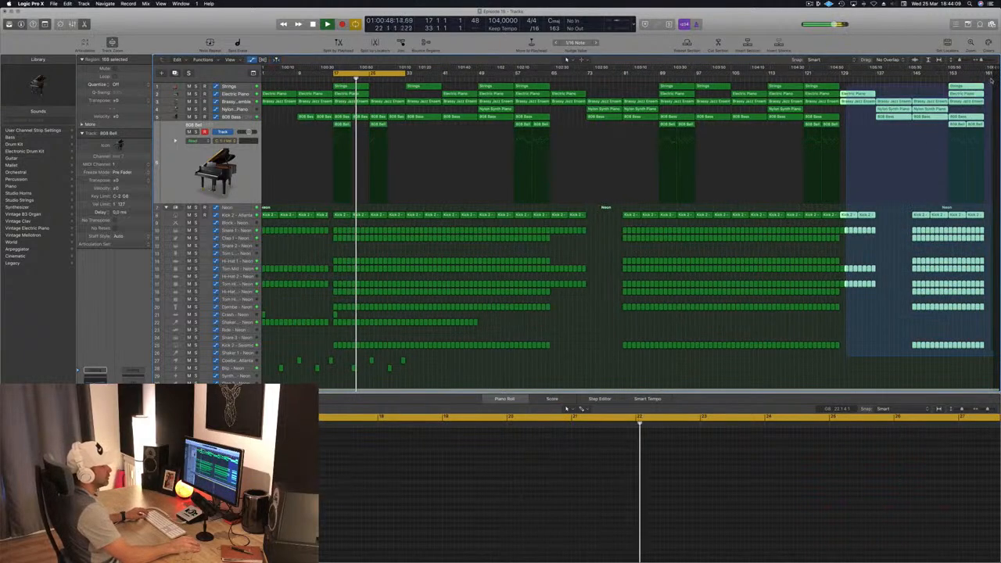
{"action": "key", "text": "Delete"}
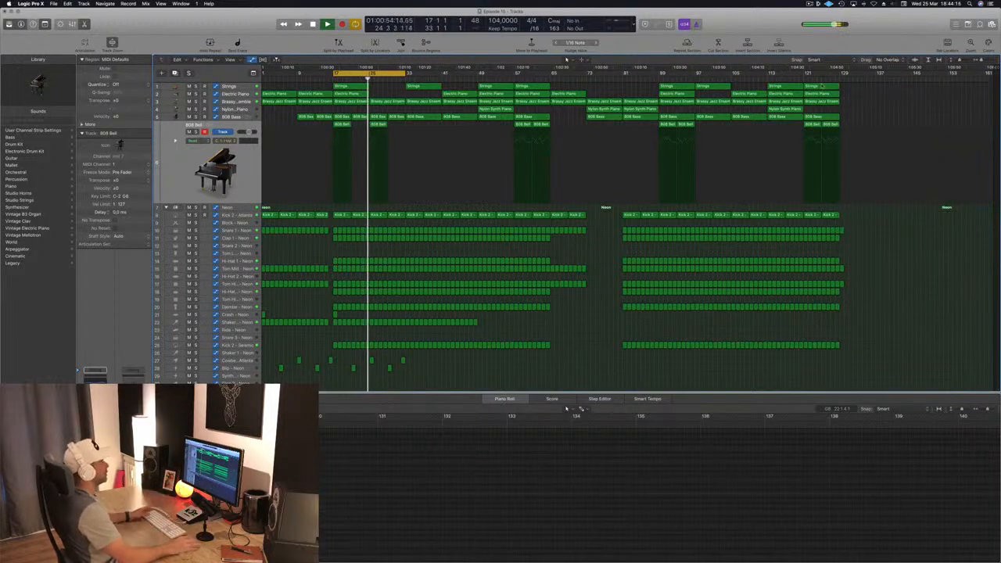
{"action": "left_click_drag", "start_coordinate": [995, 70], "coordinate": [845, 94]}
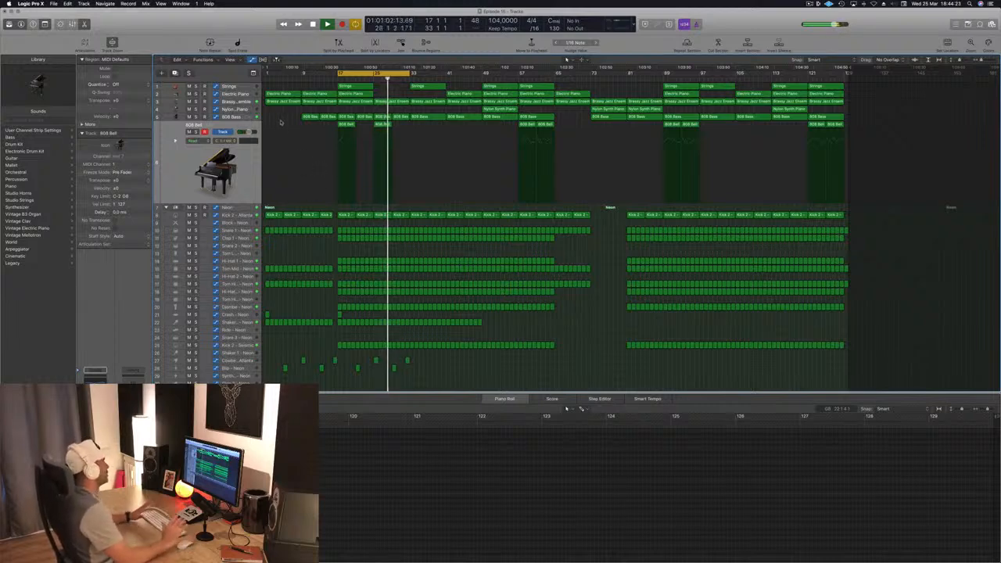
Restart playback, extend the cycle range to about bar 43 and inspect the Brassy Jazz Ensemble automation around bar 33.
{"action": "key", "text": "space"}
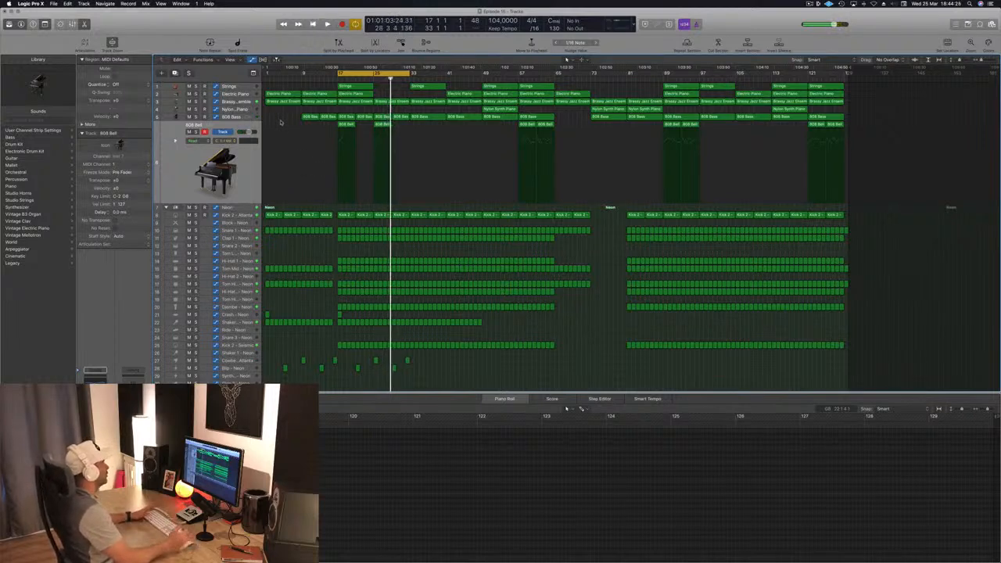
{"action": "key", "text": "space"}
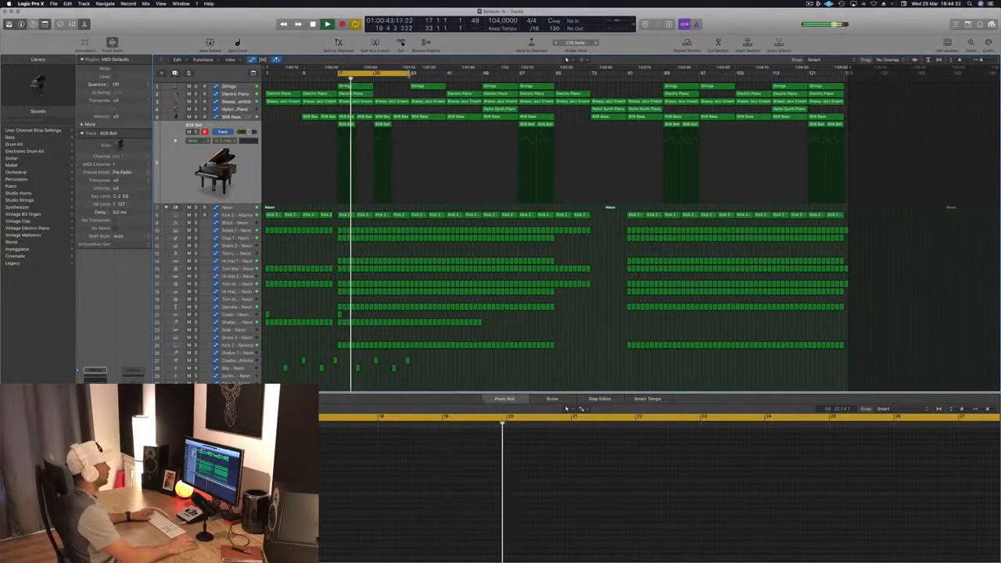
{"action": "left_click_drag", "start_coordinate": [409, 74], "coordinate": [459, 77]}
{"action": "left_click", "coordinate": [400, 78]}
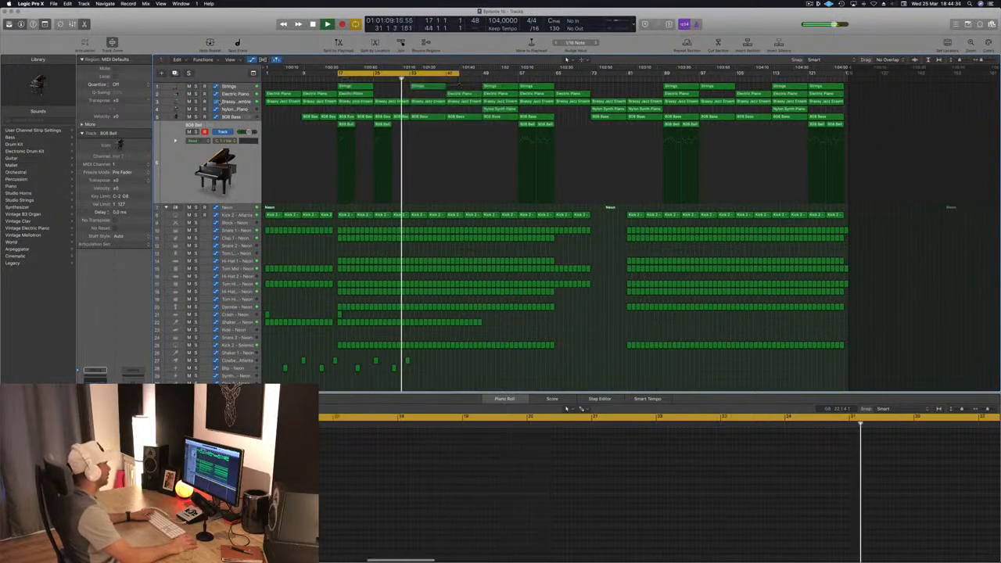
{"action": "left_click", "coordinate": [393, 102]}
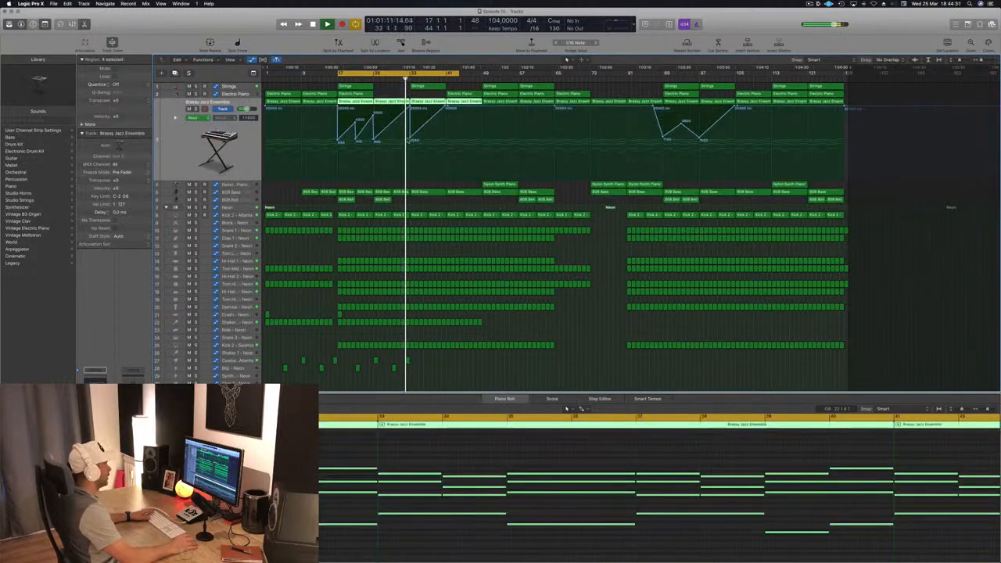
{"action": "left_click", "coordinate": [410, 139]}
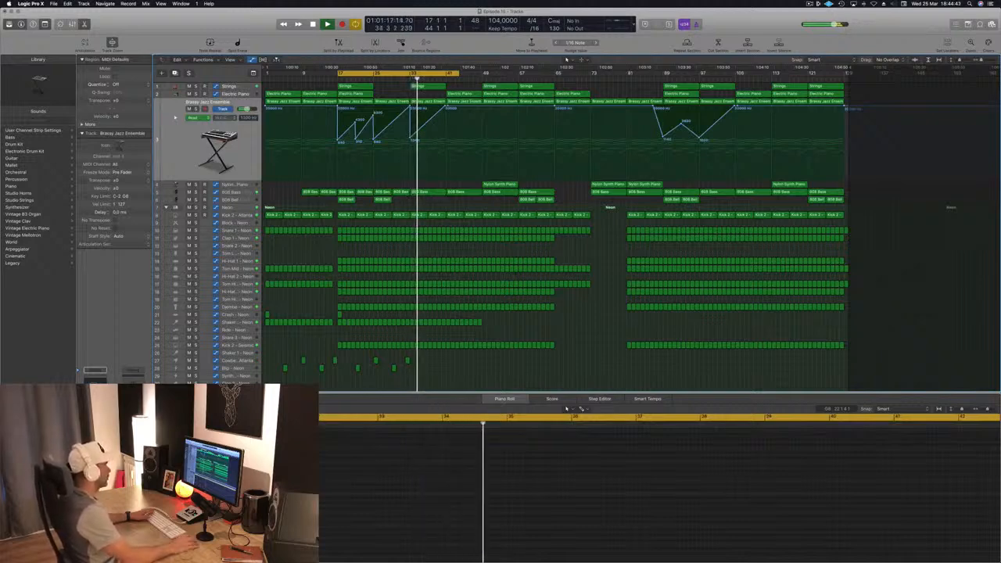
Replay from just before bar 33 and copy the Electric Piano region at bar 41 to bar 33.
{"action": "left_click", "coordinate": [407, 81]}
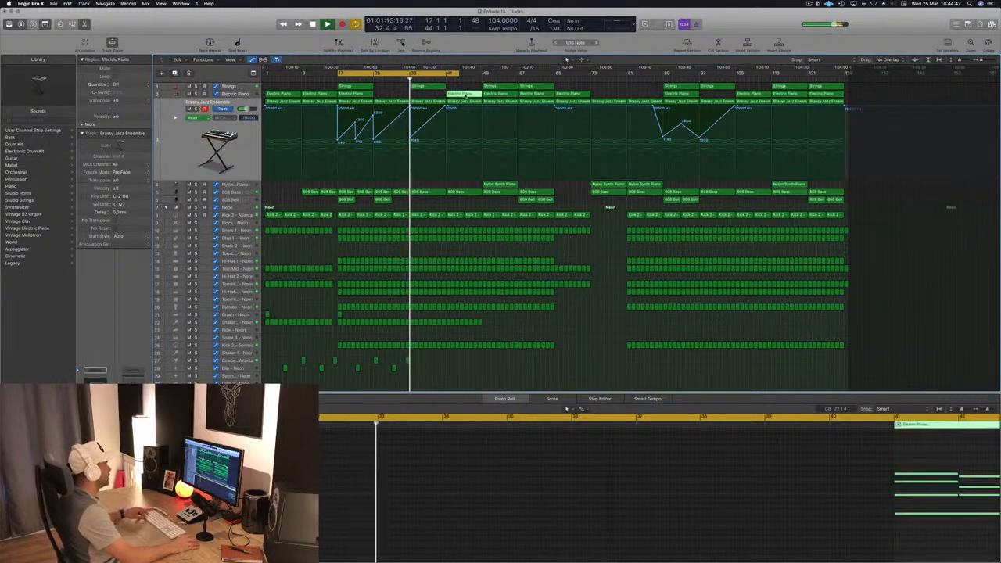
{"action": "left_click", "coordinate": [434, 93]}
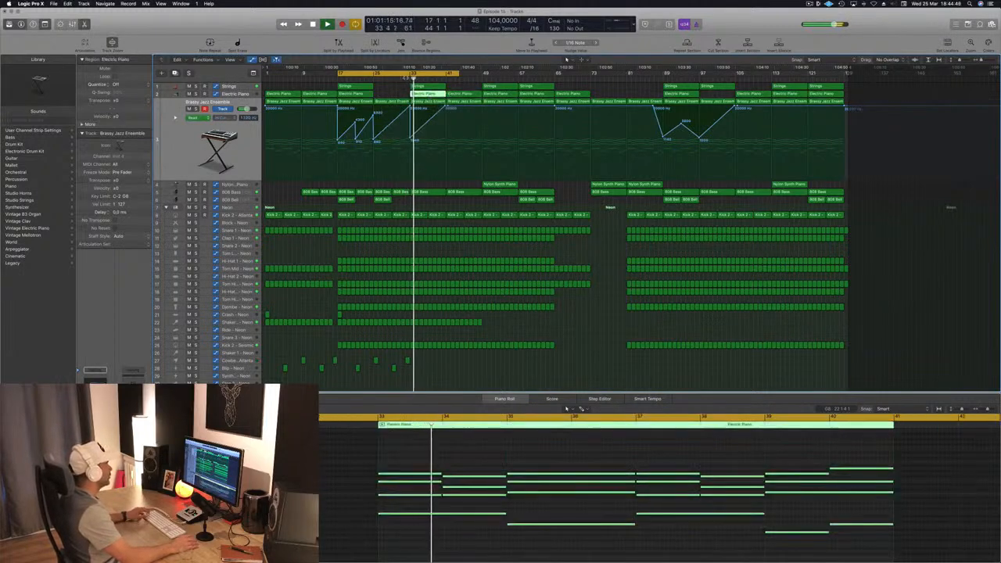
{"action": "key", "text": "super+Right"}
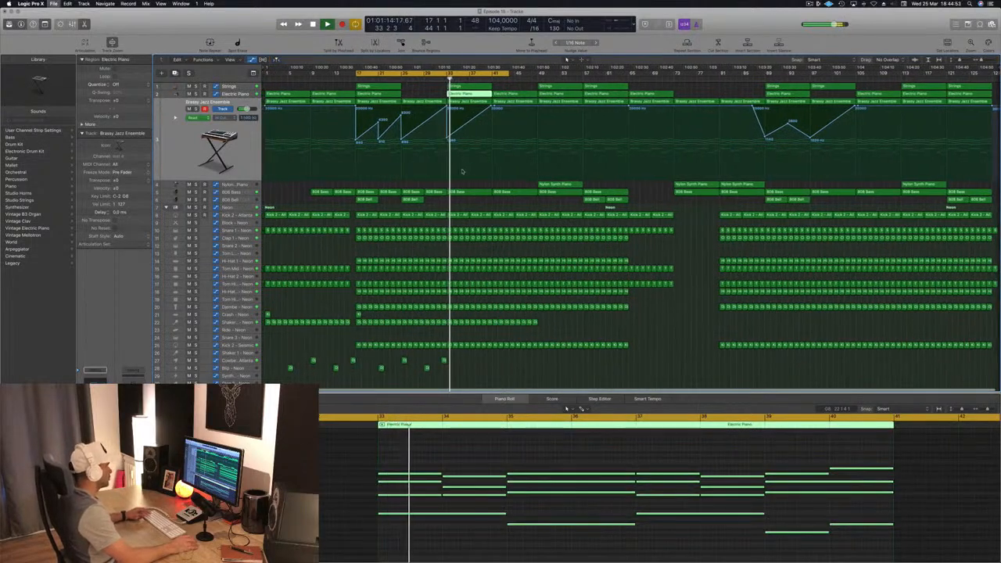
Move the Nylon Synth Piano region from bar 49 so that it starts exactly at bar 33.
{"action": "left_click_drag", "start_coordinate": [557, 186], "coordinate": [464, 187]}
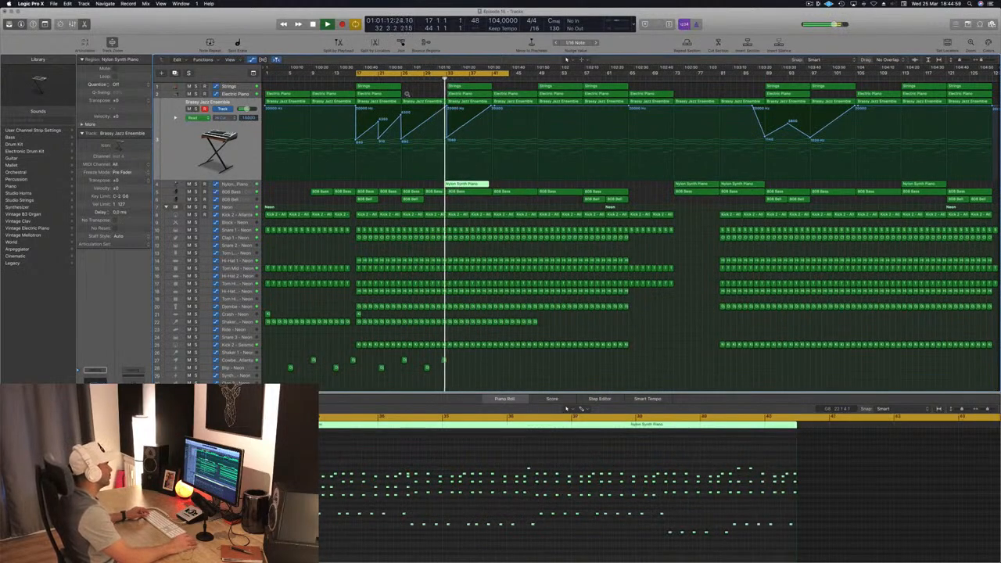
{"action": "scroll", "coordinate": [406, 93], "scroll_direction": "up", "scroll_amount": 5}
{"action": "scroll", "coordinate": [435, 130], "scroll_direction": "left", "scroll_amount": 5}
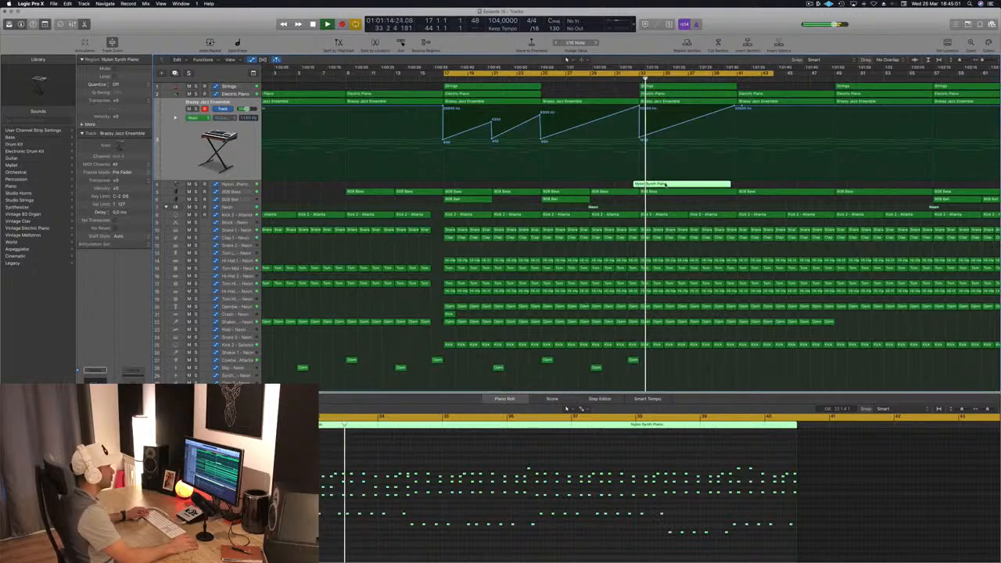
{"action": "left_click_drag", "start_coordinate": [665, 184], "coordinate": [672, 184]}
{"action": "scroll", "coordinate": [624, 183], "scroll_direction": "down", "scroll_amount": 5}
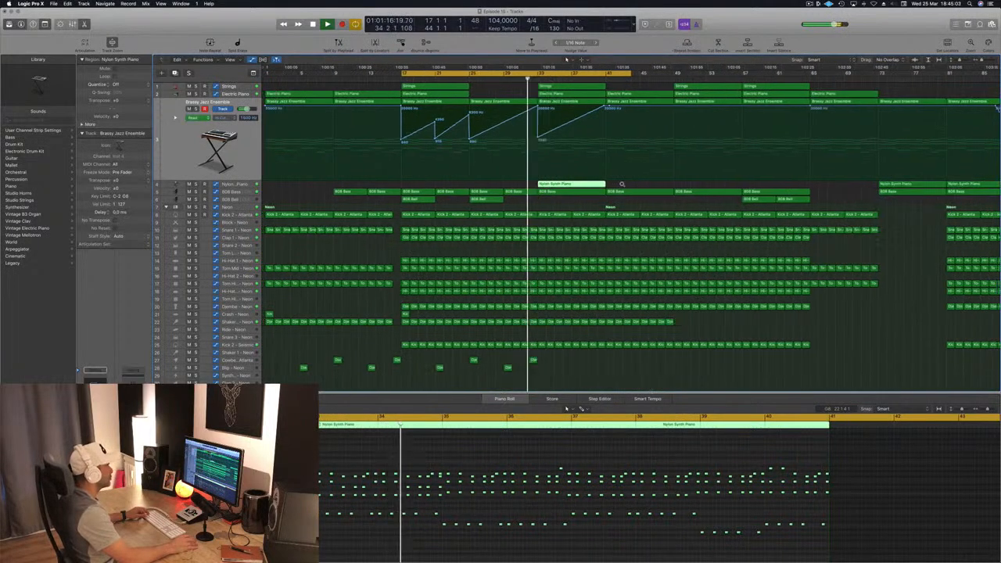
{"action": "scroll", "coordinate": [482, 93], "scroll_direction": "down", "scroll_amount": 3}
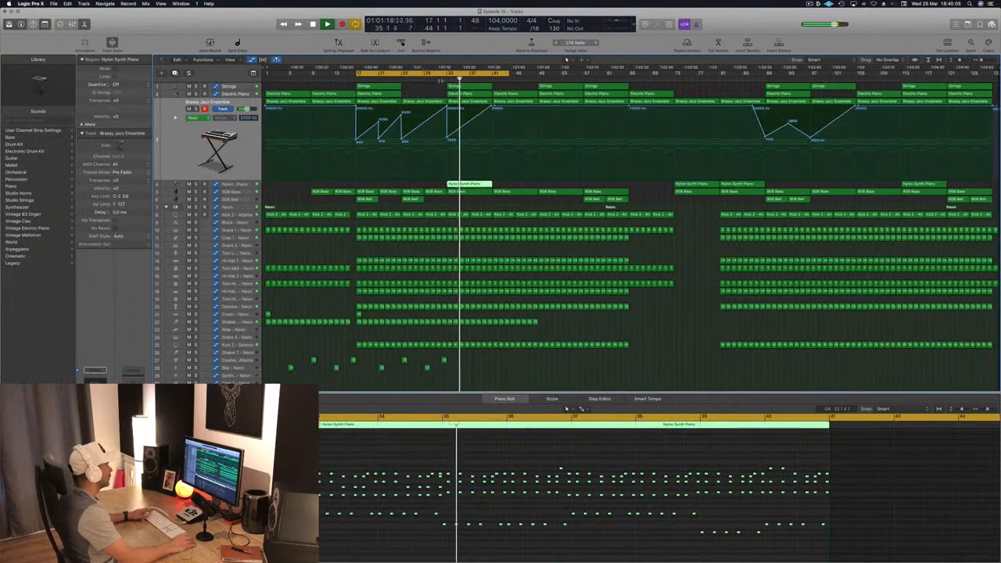
Select the Nylon Synth Piano track, restart playback and shift the cycle range to start at bar 33.
{"action": "left_click", "coordinate": [239, 184]}
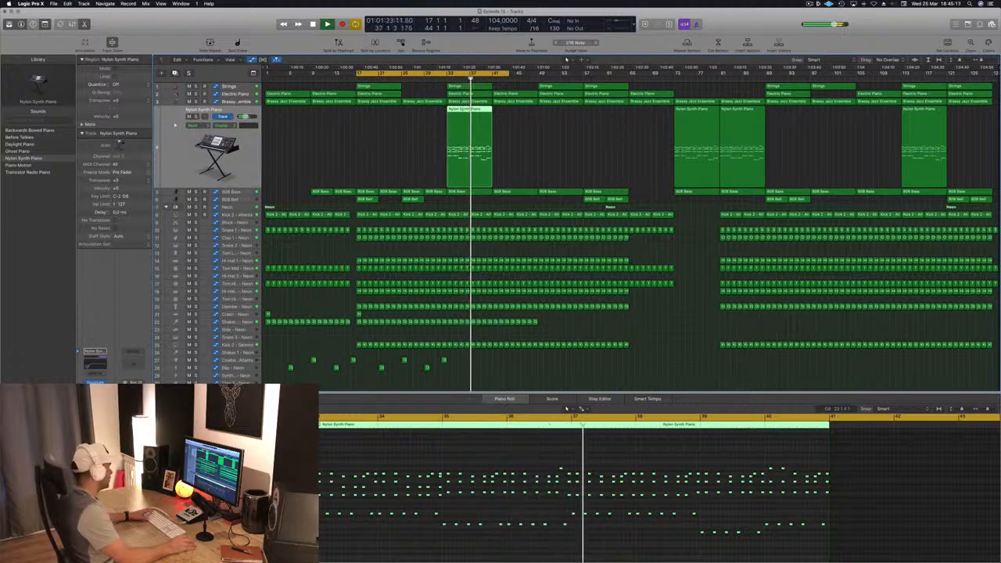
{"action": "key", "text": "space"}
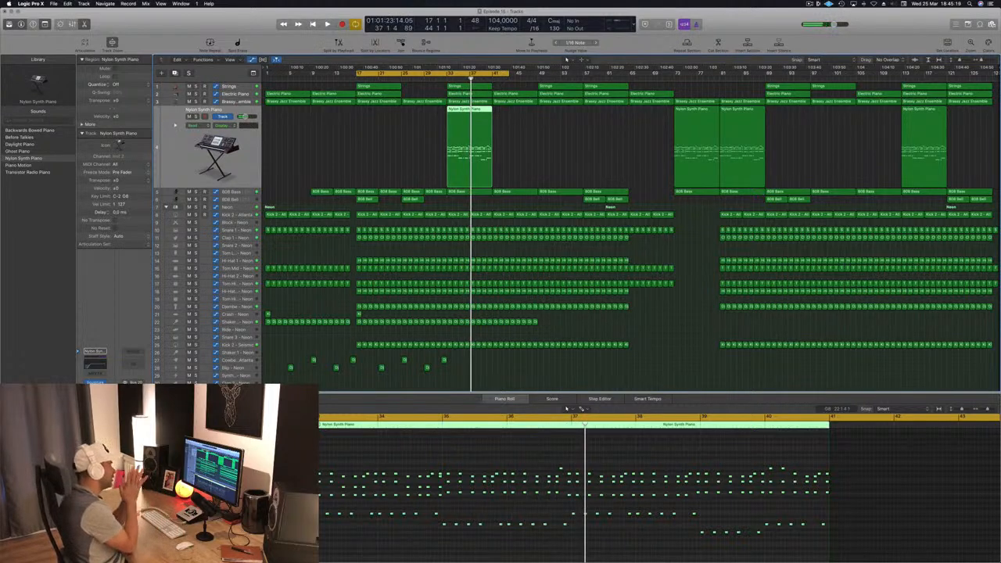
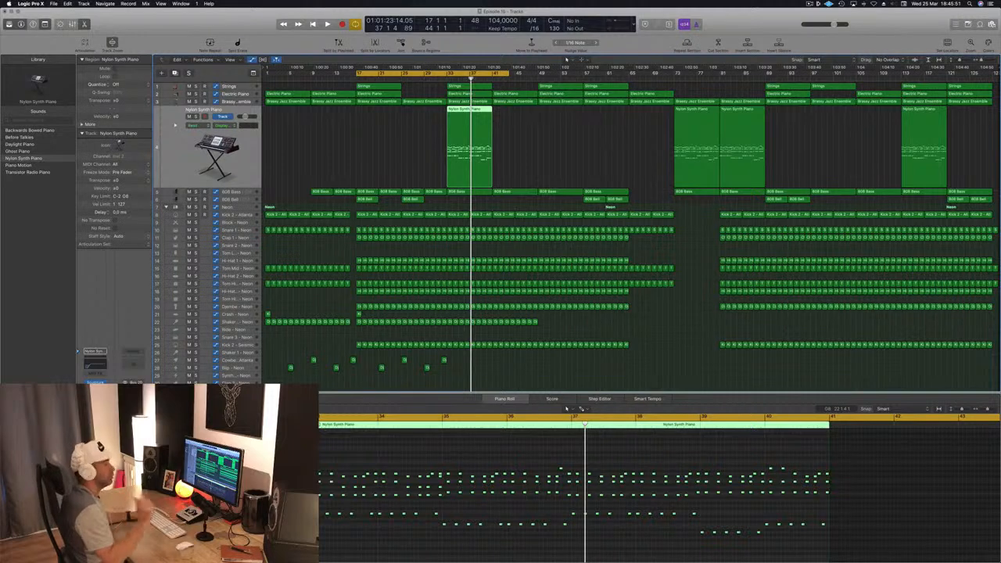
{"action": "key", "text": "space"}
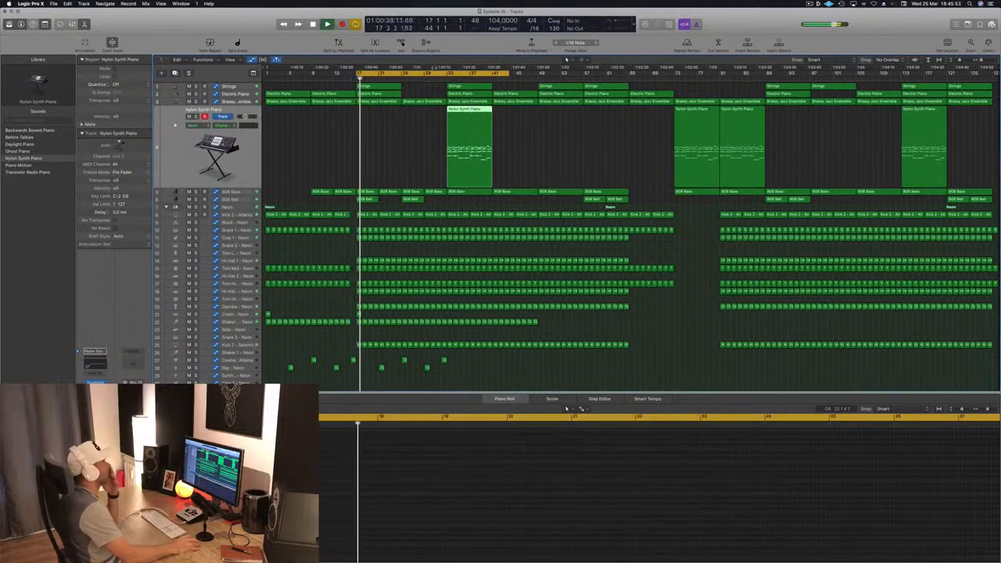
{"action": "left_click_drag", "start_coordinate": [435, 73], "coordinate": [525, 74]}
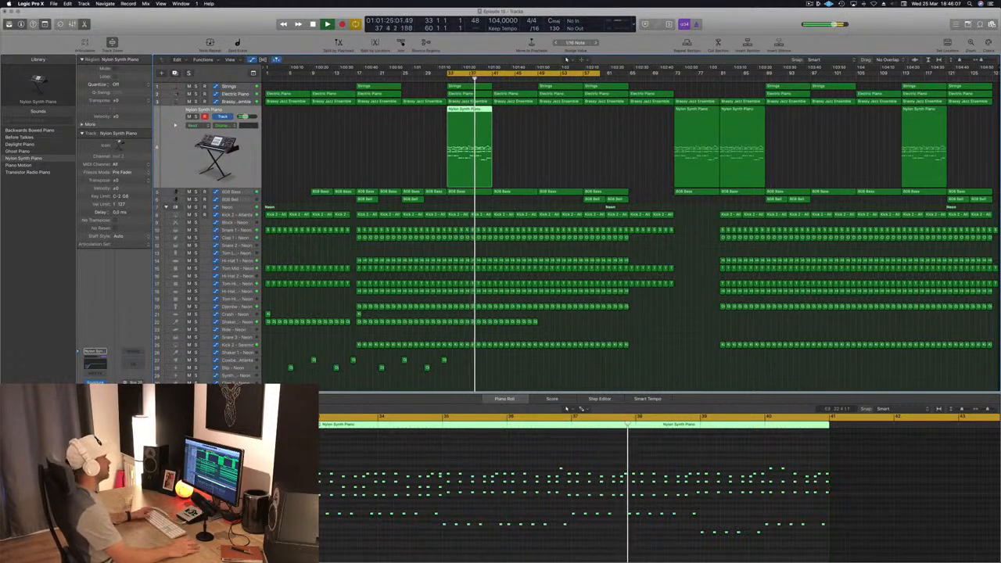
Copy the Nylon Synth Piano region at bar 33 to bar 41.
{"action": "left_click", "coordinate": [527, 145]}
{"action": "key", "text": "super+Right"}
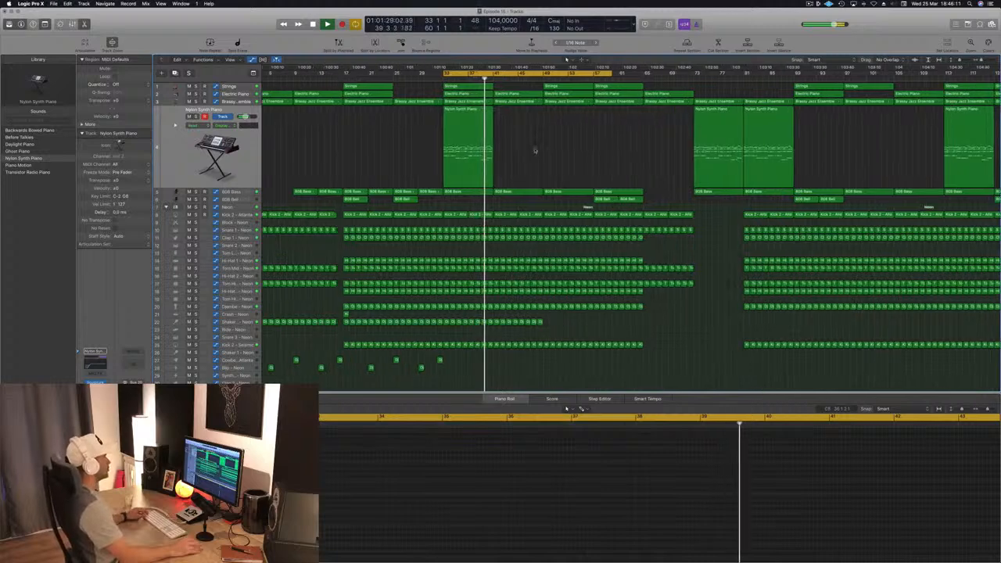
{"action": "key", "text": "super+Left"}
{"action": "left_click", "coordinate": [480, 127]}
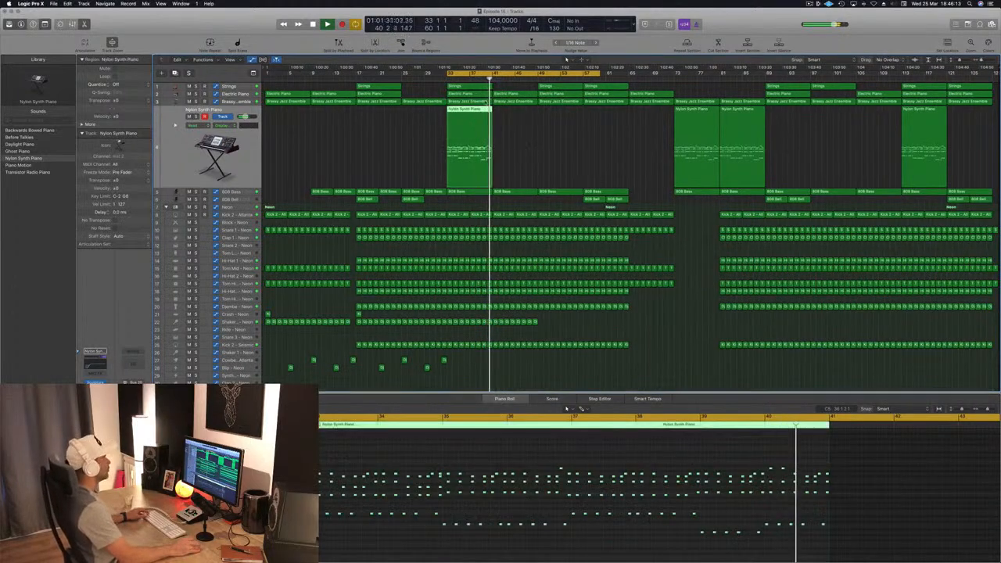
{"action": "left_click_drag", "start_coordinate": [462, 117], "coordinate": [507, 114]}
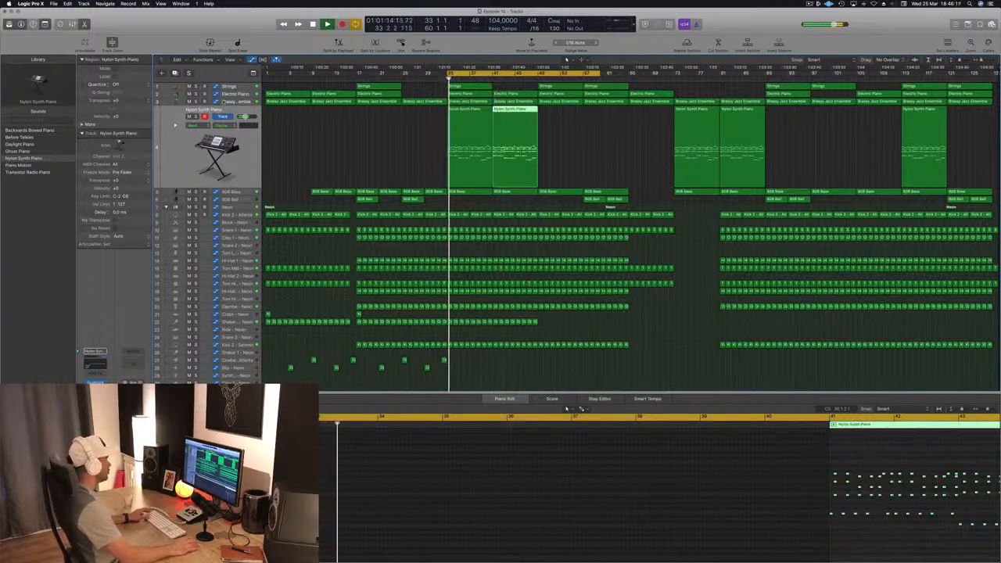
Lower the Brassy Jazz Ensemble frequency automation point at bar 41 to create a long rising sweep.
{"action": "key", "text": "Up"}
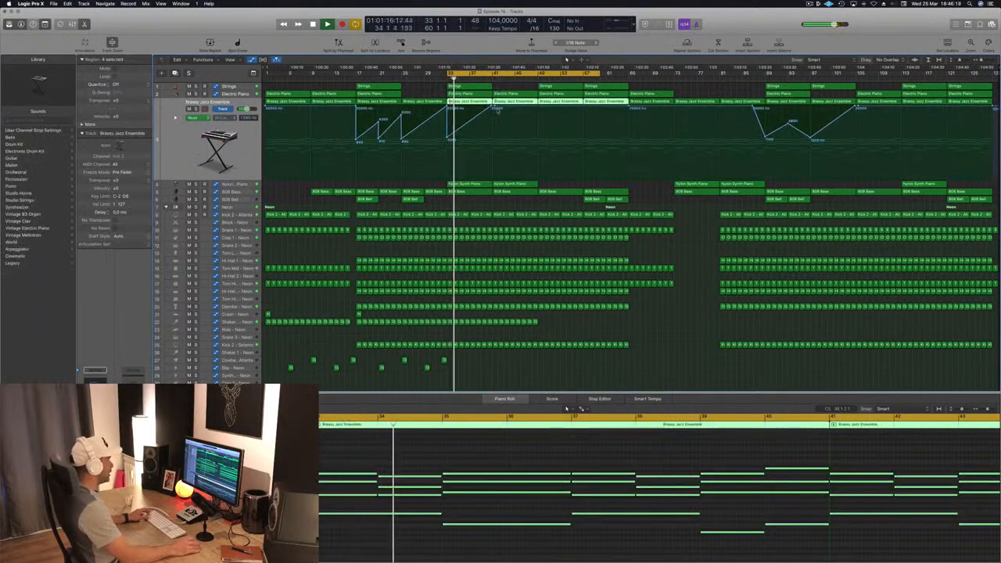
{"action": "left_click_drag", "start_coordinate": [494, 107], "coordinate": [494, 157]}
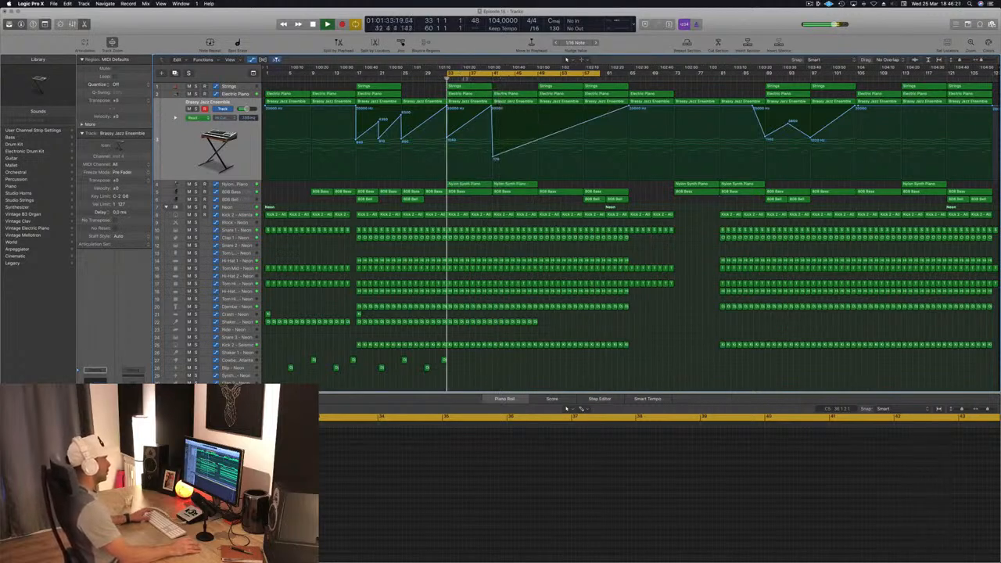
Delete the Electric Piano region at bar 41 and copy the Strings region from bar 33 to bar 41.
{"action": "left_click", "coordinate": [512, 93]}
{"action": "key", "text": "Delete"}
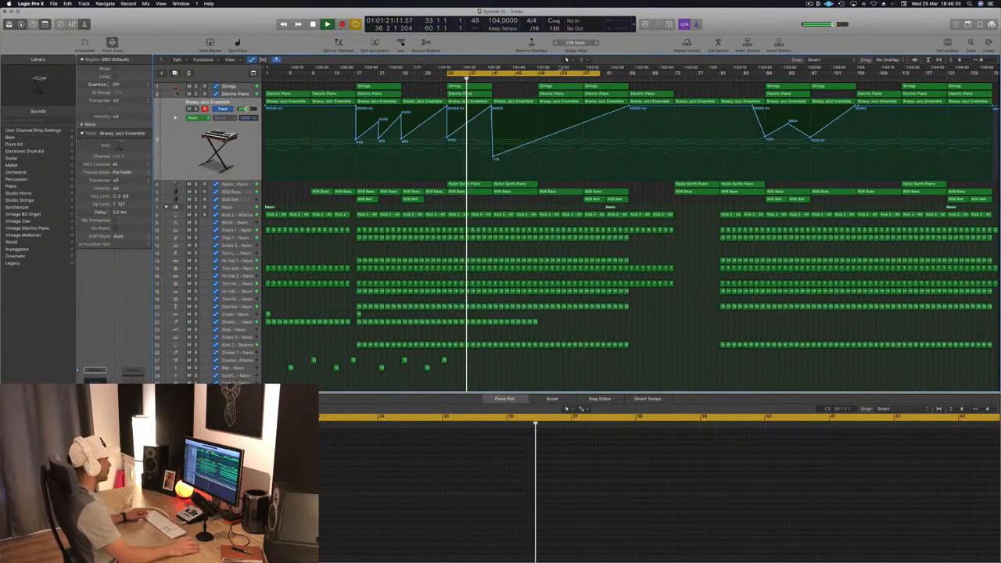
{"action": "left_click", "coordinate": [475, 86]}
{"action": "left_click_drag", "start_coordinate": [475, 86], "coordinate": [521, 88]}
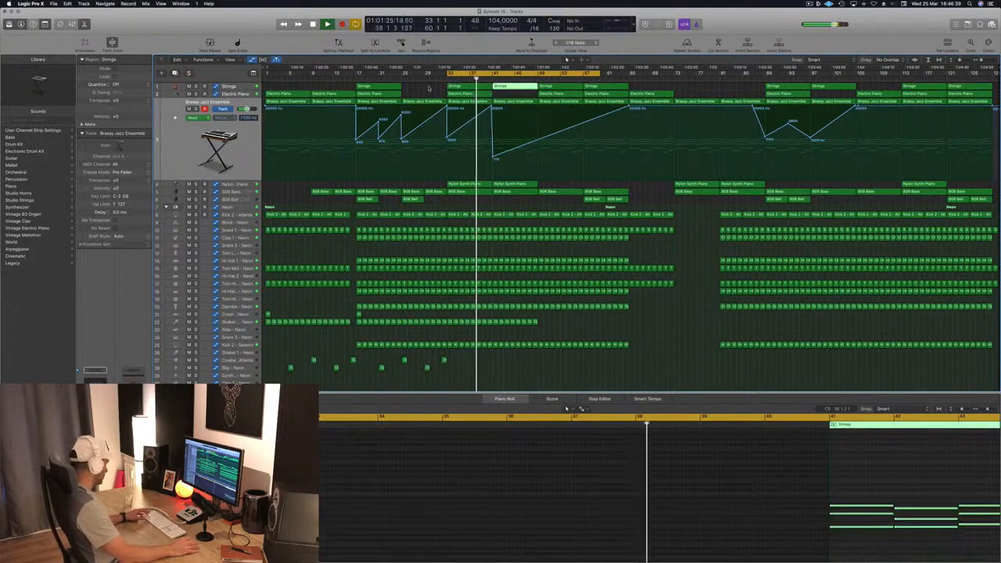
{"action": "left_click", "coordinate": [428, 88]}
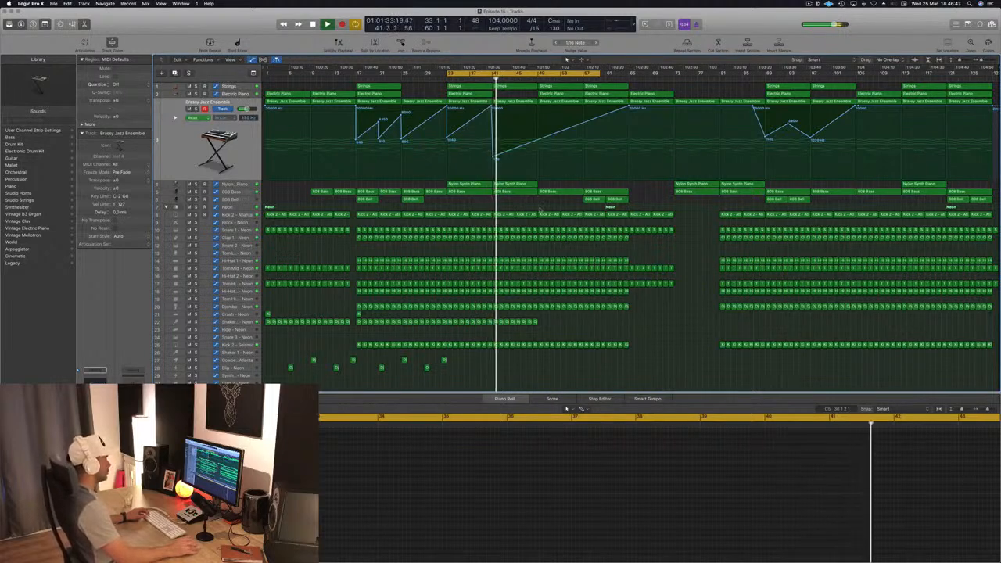
Save the project and copy the Shaker regions spanning bars 41 to 48 so the copies start at bar 49.
{"action": "key", "text": "super+s"}
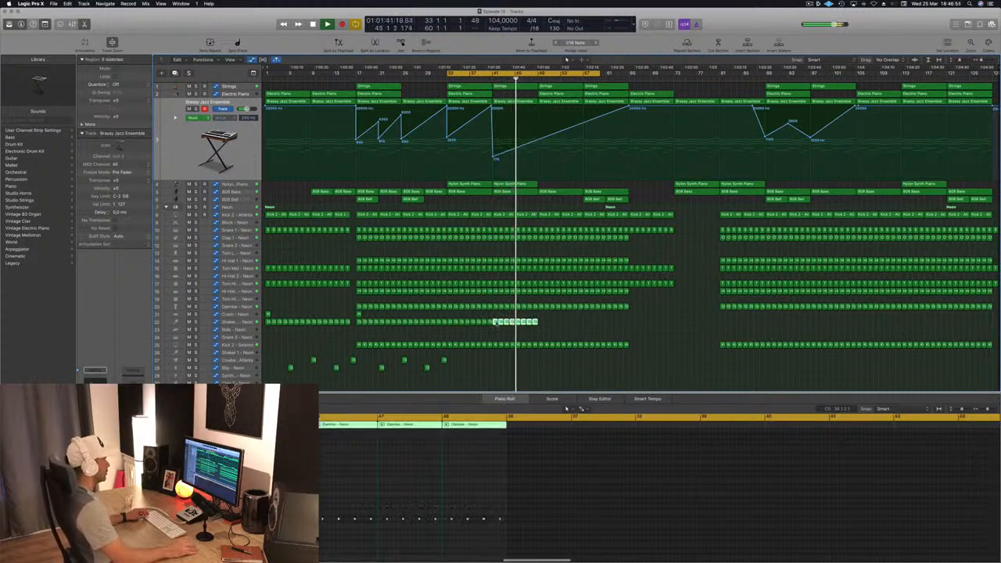
{"action": "left_click_drag", "start_coordinate": [499, 322], "coordinate": [543, 327]}
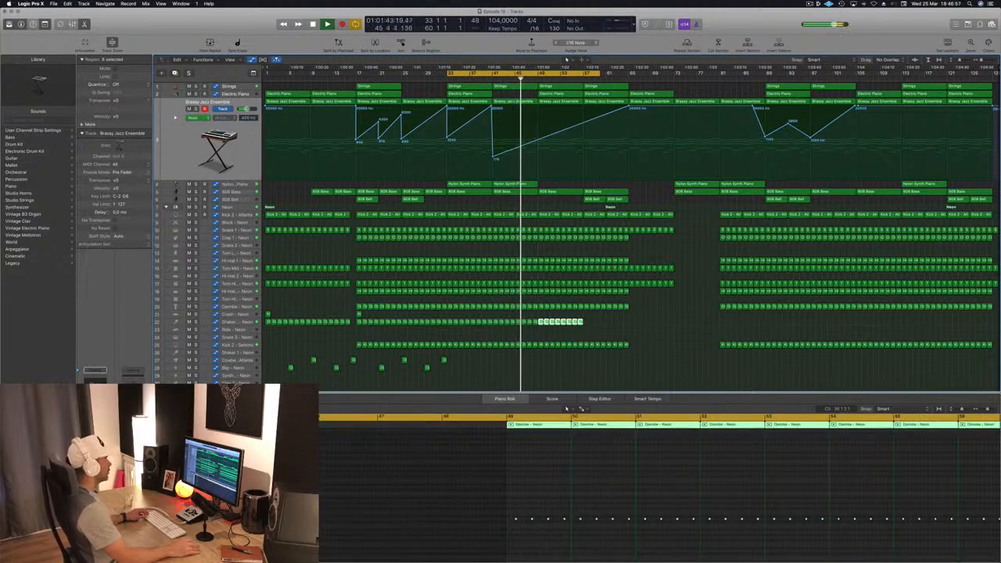
{"action": "left_click", "coordinate": [487, 74]}
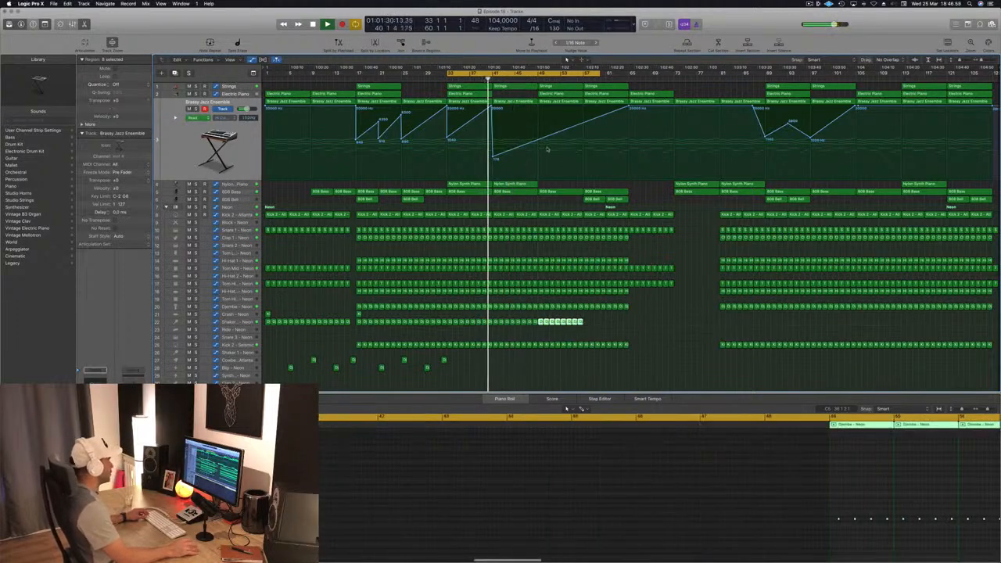
Add a Brassy Jazz Ensemble automation point at bar 49 on the rising sweep and copy the Nylon Synth Piano region from bar 41 to bar 49.
{"action": "left_click", "coordinate": [537, 142]}
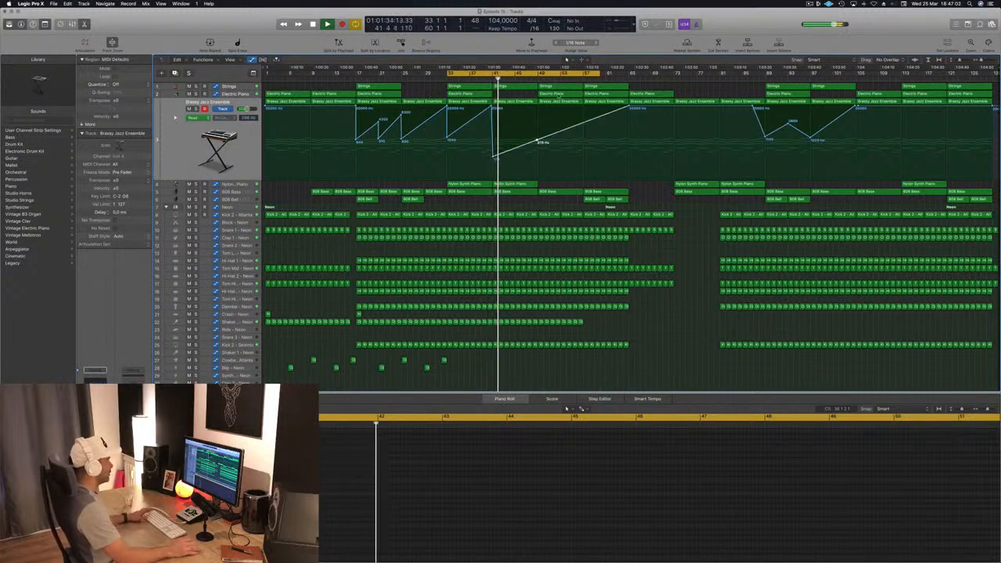
{"action": "left_click_drag", "start_coordinate": [528, 180], "coordinate": [566, 178]}
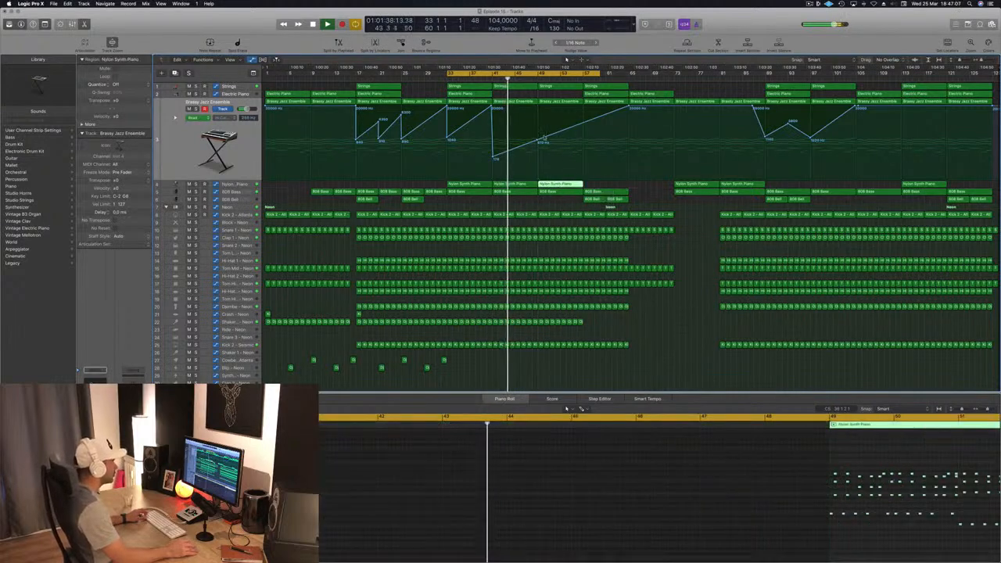
Try a second, lower Brassy Jazz Ensemble automation point at bar 49 and end the solo audition of the Strings track.
{"action": "left_click", "coordinate": [539, 140]}
{"action": "left_click_drag", "start_coordinate": [540, 141], "coordinate": [539, 150]}
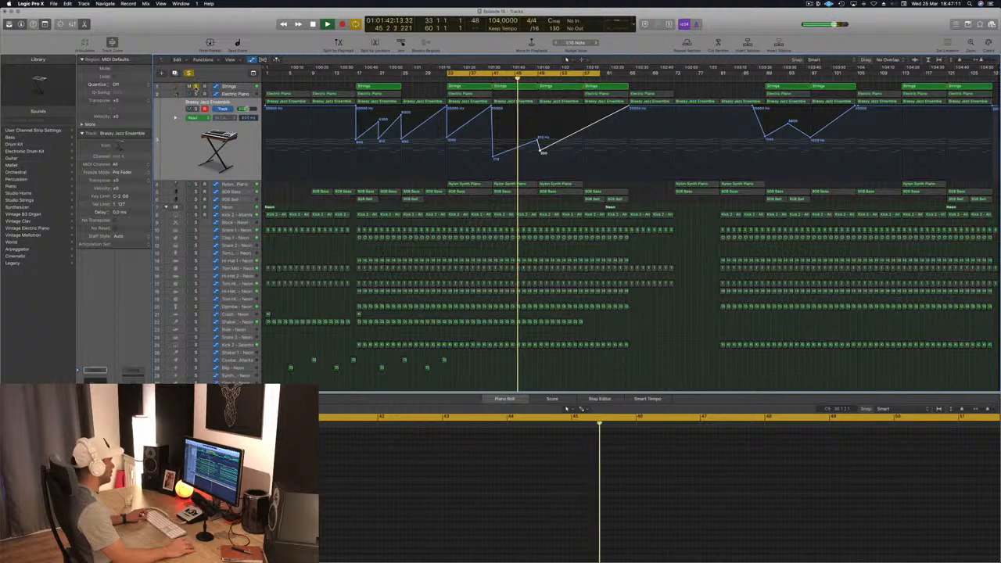
{"action": "left_click", "coordinate": [196, 87]}
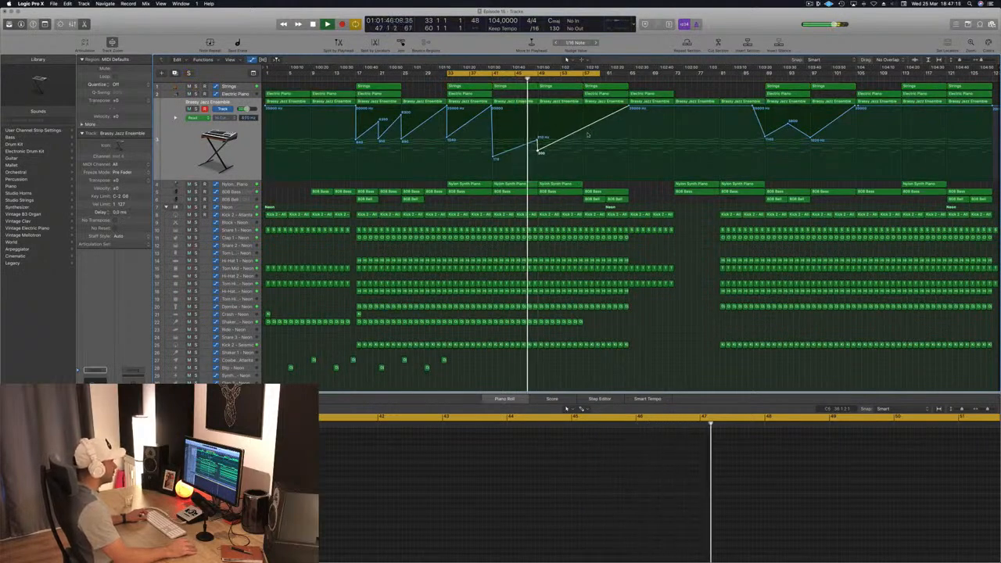
Add a Brassy Jazz Ensemble automation point at bar 57 level with the bar 49 point, and extend the Shaker regions to bar 65.
{"action": "left_click_drag", "start_coordinate": [582, 131], "coordinate": [582, 140]}
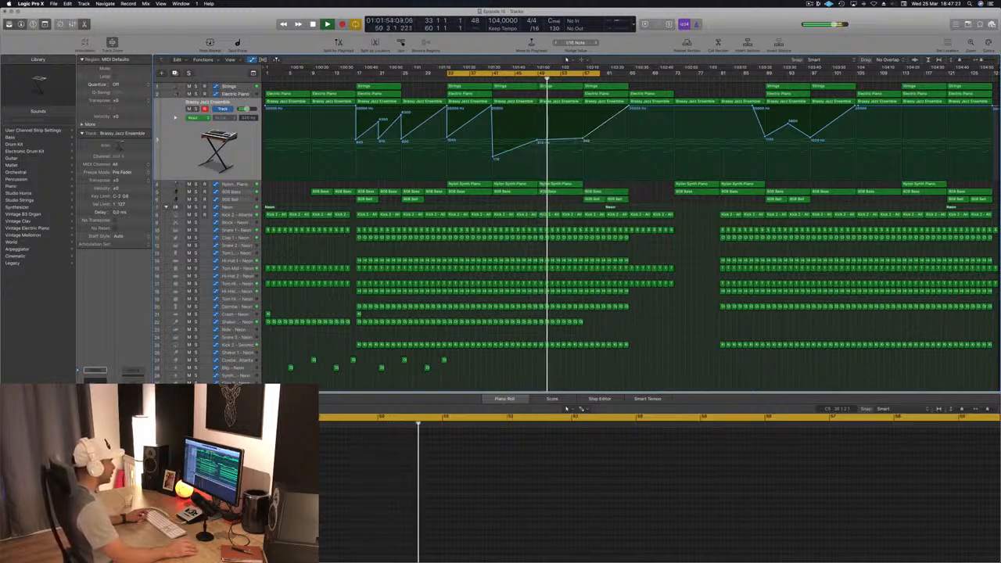
{"action": "left_click_drag", "start_coordinate": [582, 141], "coordinate": [579, 139]}
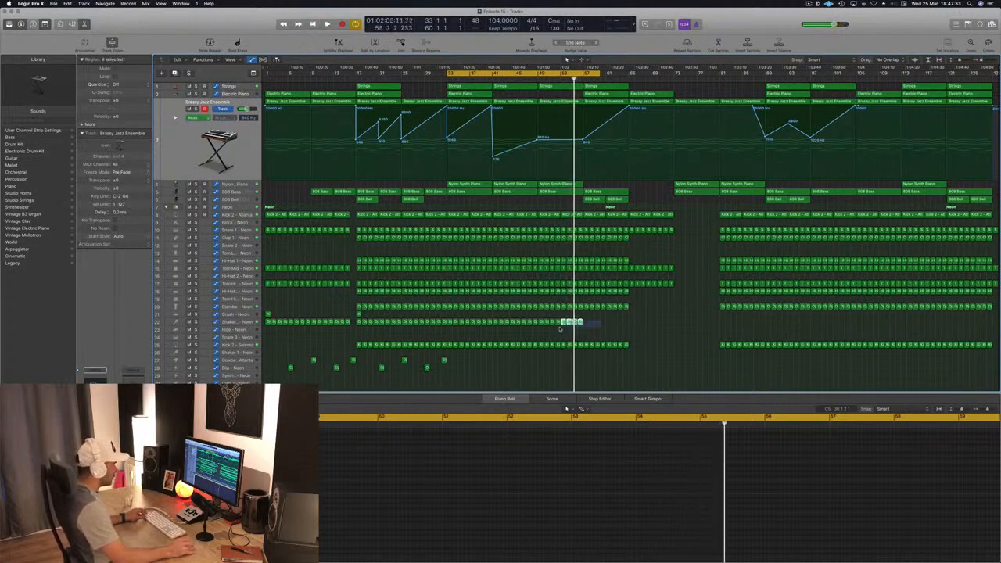
{"action": "left_click_drag", "start_coordinate": [577, 322], "coordinate": [650, 327]}
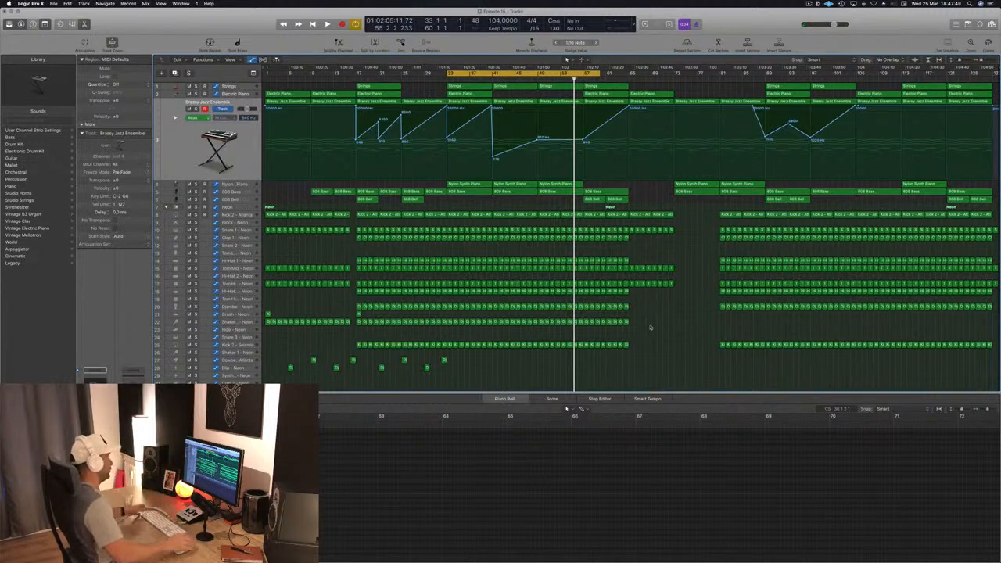
Replay the section from bar 33 and extend the cycle range so it ends at bar 65.
{"action": "key", "text": "space"}
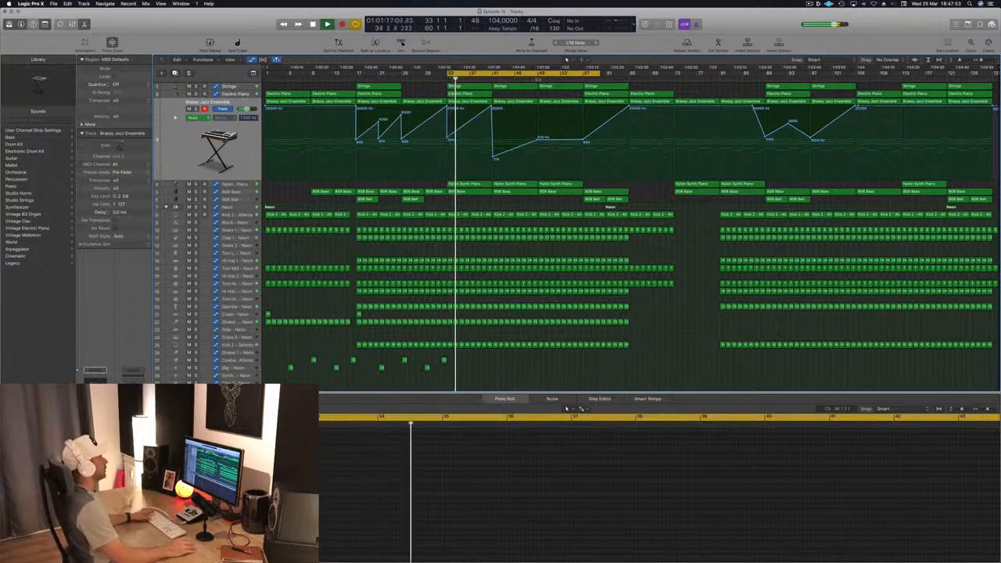
{"action": "left_click", "coordinate": [538, 79]}
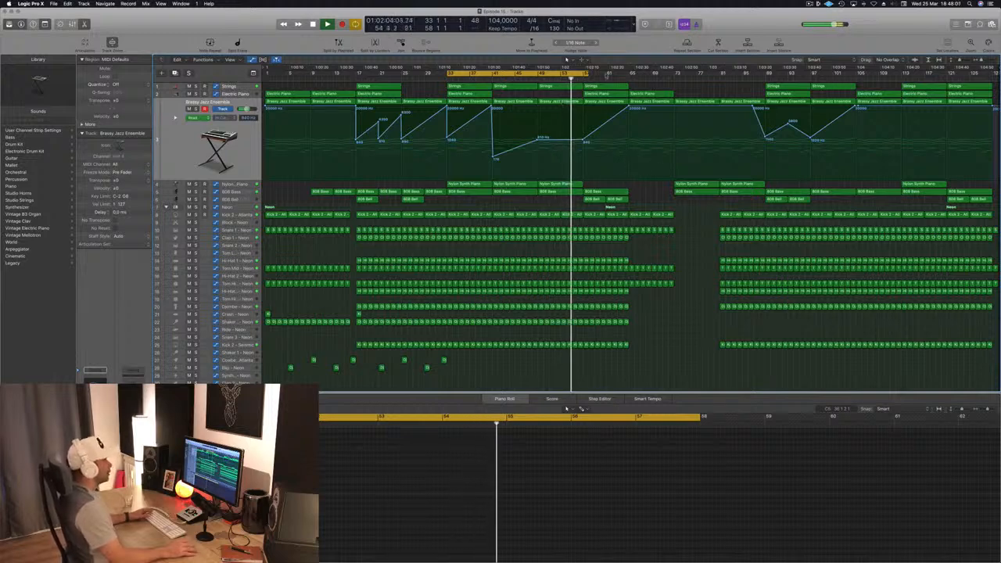
{"action": "key", "text": "space"}
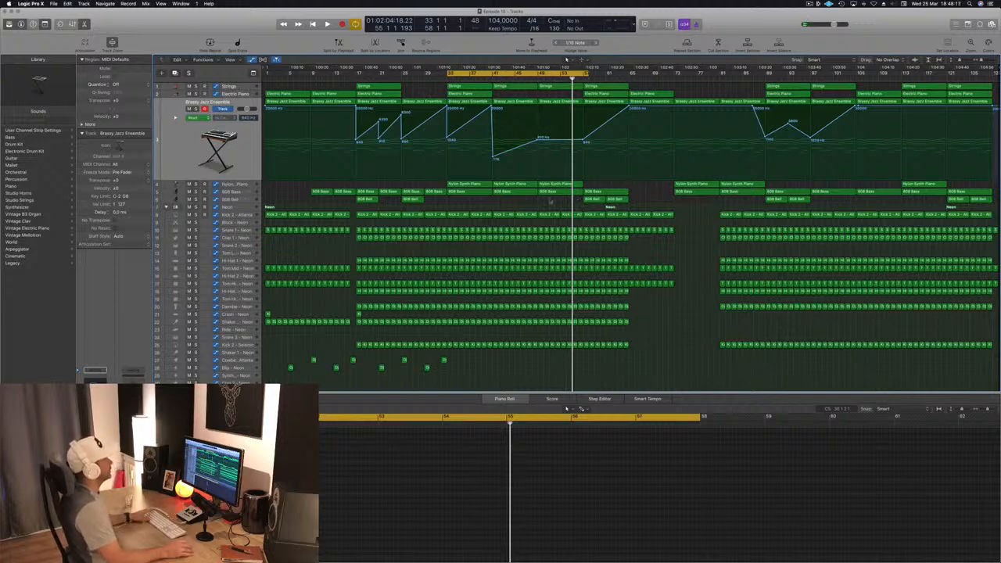
{"action": "key", "text": "space"}
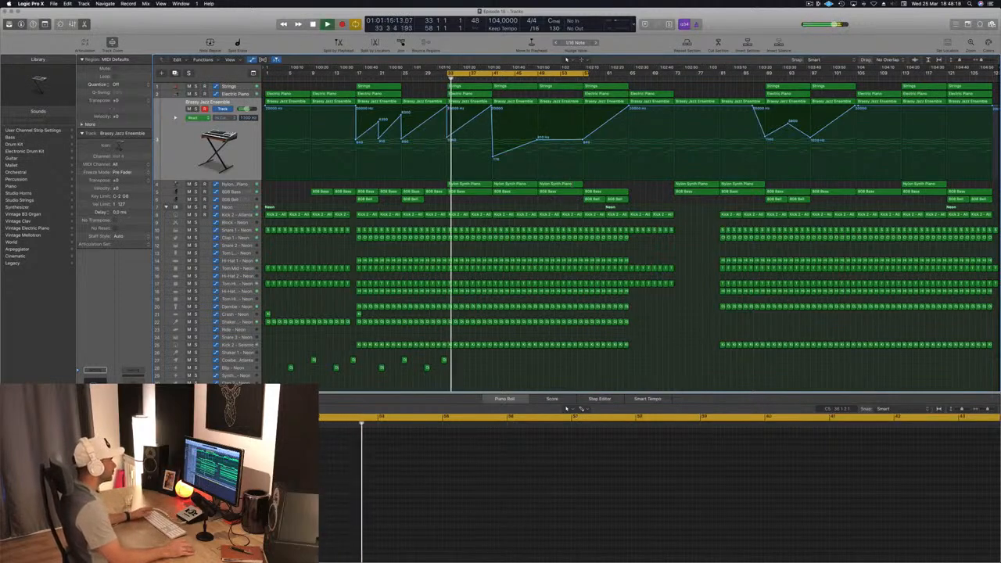
{"action": "left_click", "coordinate": [598, 101]}
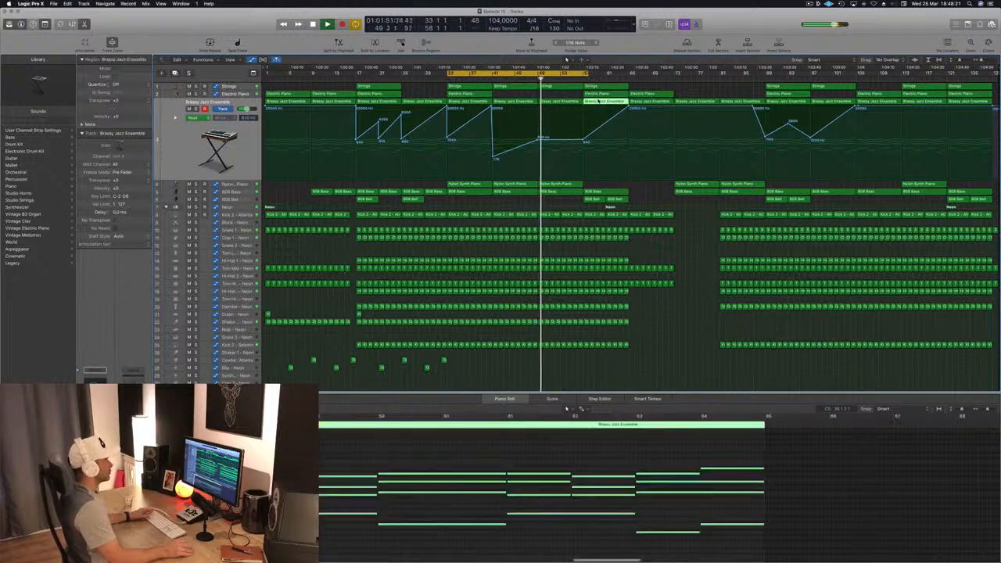
{"action": "left_click_drag", "start_coordinate": [586, 74], "coordinate": [629, 82]}
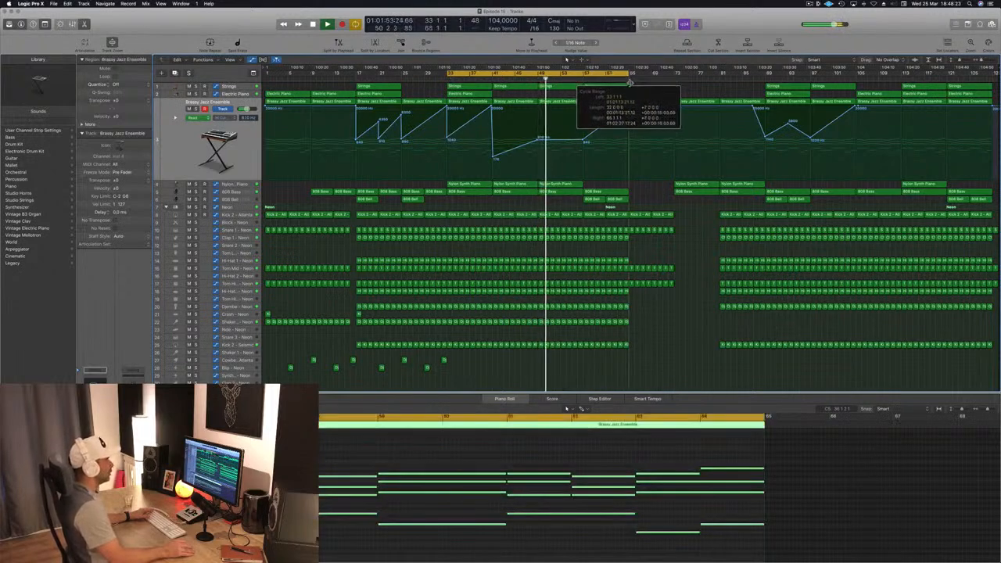
{"action": "left_click", "coordinate": [643, 190]}
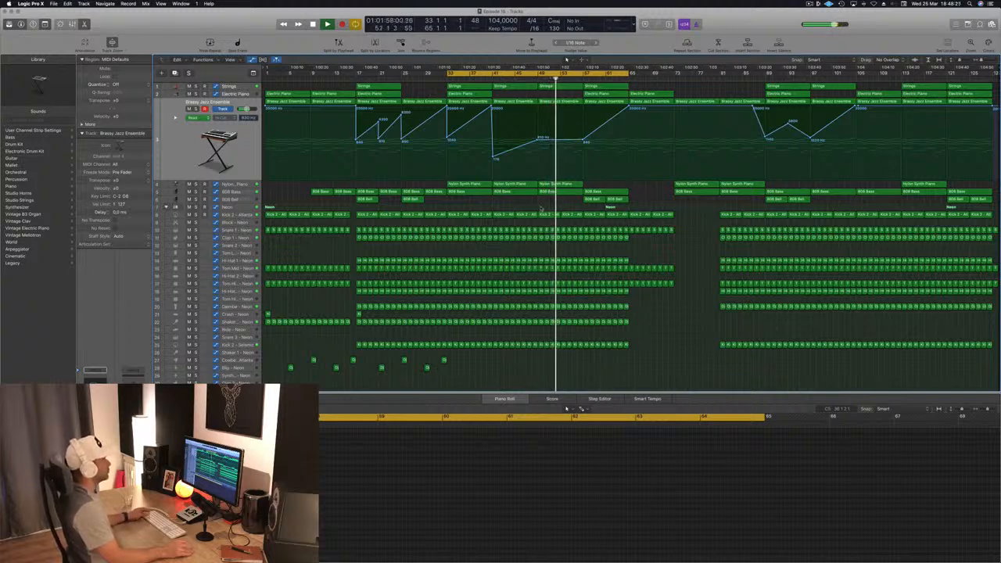
Delete the Electric Piano region at bar 57 and extend the cycle range to bar 73 while checking neighbouring regions.
{"action": "left_click", "coordinate": [610, 94]}
{"action": "key", "text": "Delete"}
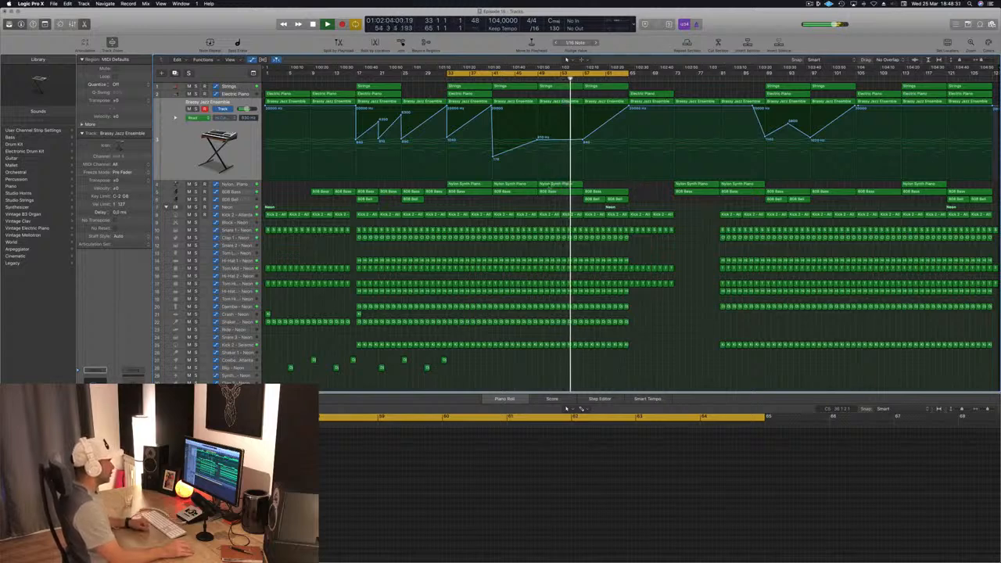
{"action": "left_click", "coordinate": [552, 186]}
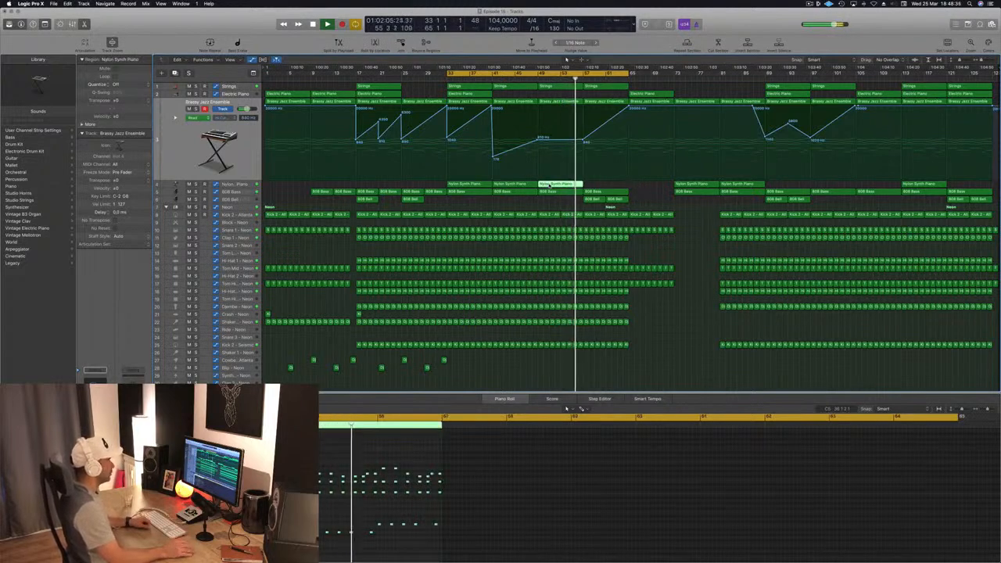
{"action": "left_click", "coordinate": [358, 315]}
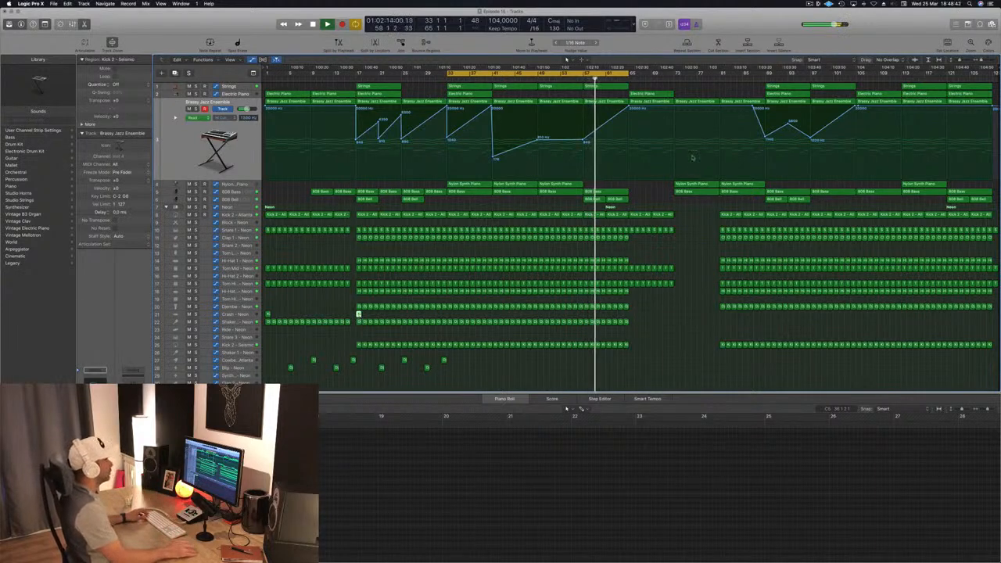
{"action": "left_click", "coordinate": [652, 193]}
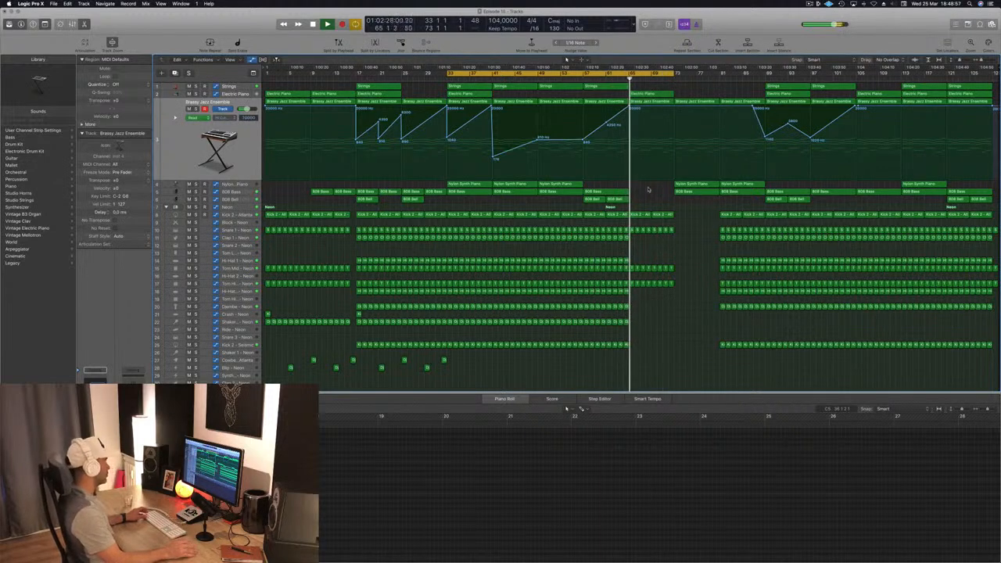
Restart playback, audition the section from bar 57 and remove the Strings region that starts there.
{"action": "left_click", "coordinate": [657, 93]}
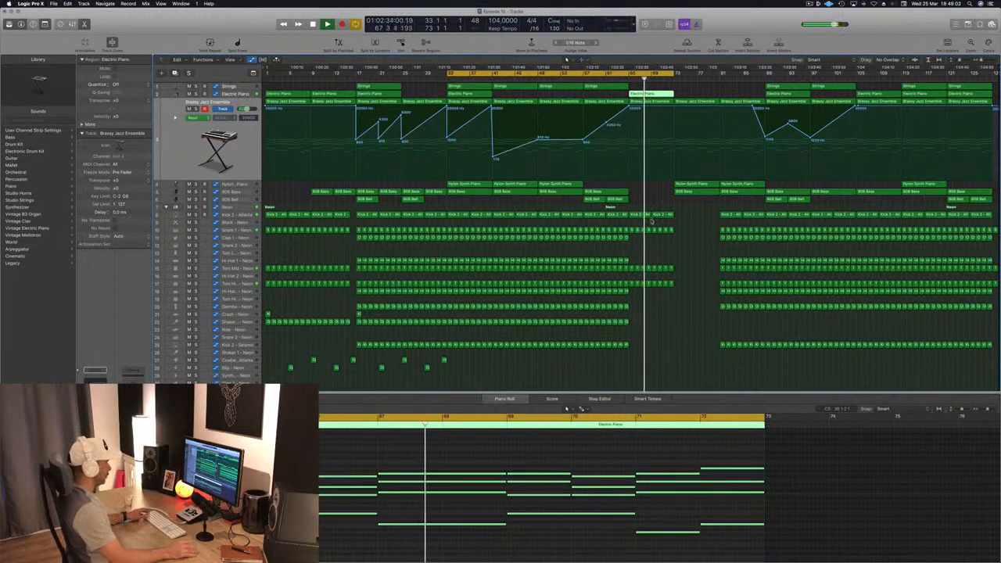
{"action": "key", "text": "space"}
{"action": "key", "text": "space"}
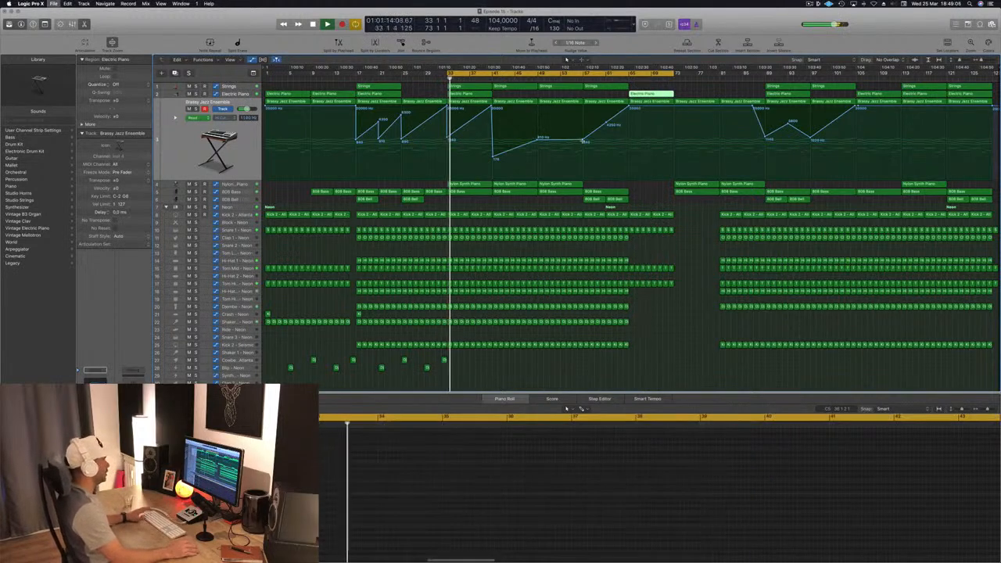
{"action": "left_click", "coordinate": [580, 76]}
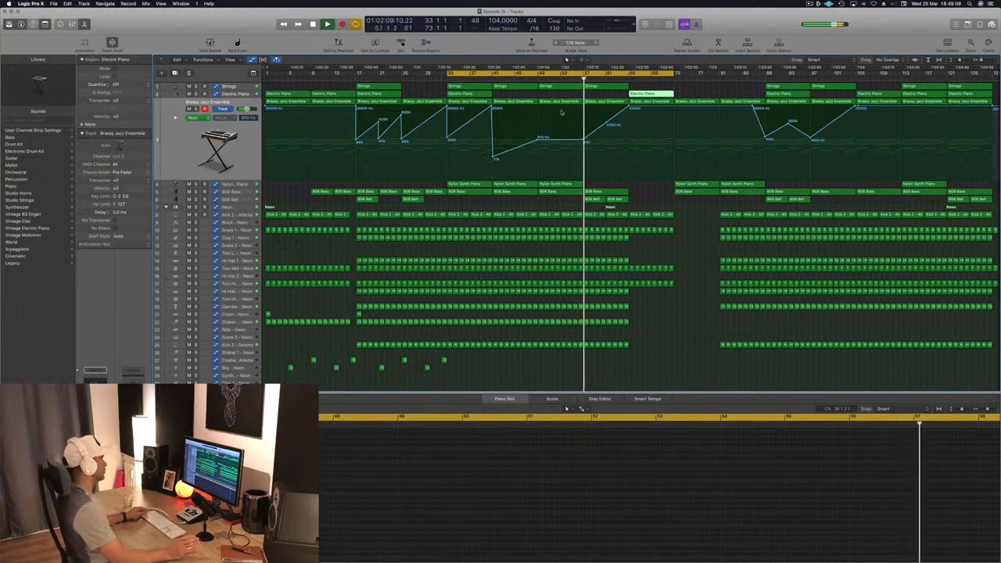
{"action": "left_click", "coordinate": [652, 201]}
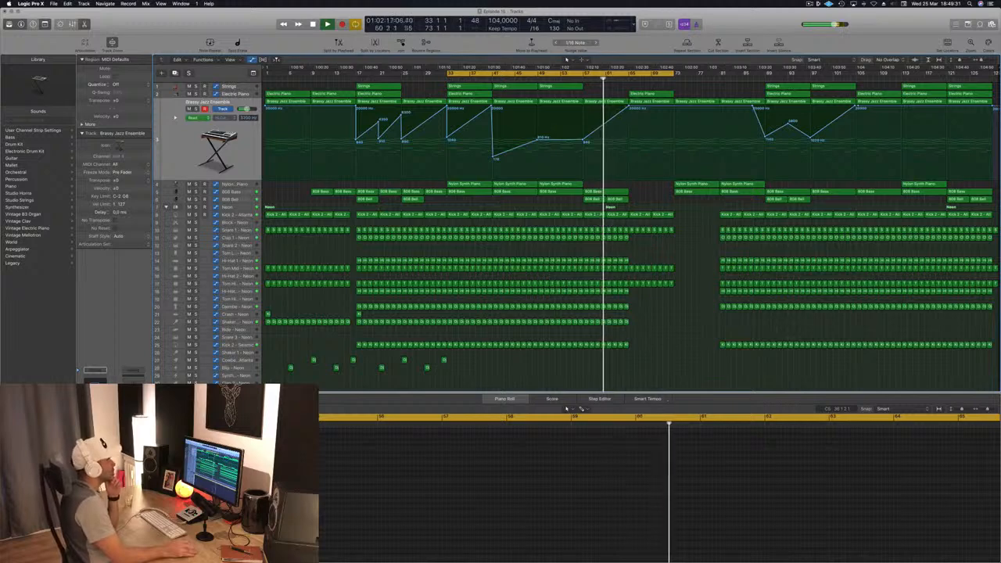
Try a sharp drop in the Brassy Jazz Ensemble high-cut frequency automation at bar 65.
{"action": "left_click", "coordinate": [629, 107]}
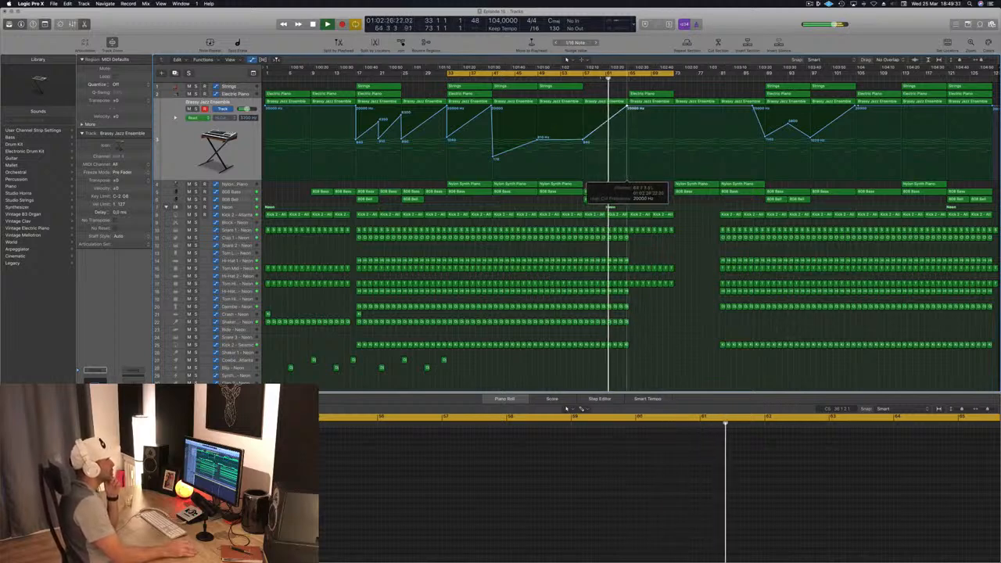
{"action": "left_click_drag", "start_coordinate": [630, 107], "coordinate": [630, 164]}
{"action": "left_click", "coordinate": [628, 107]}
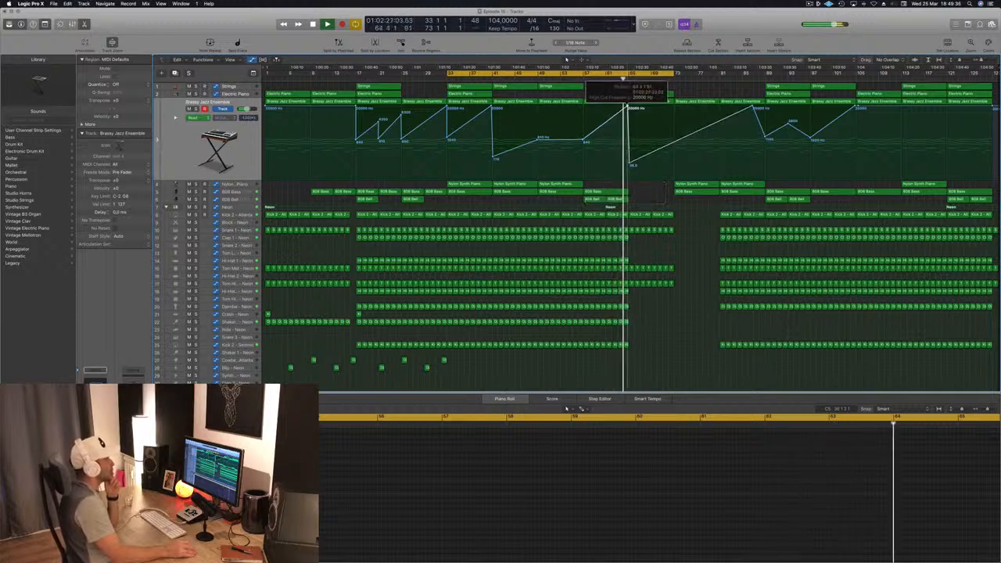
{"action": "left_click_drag", "start_coordinate": [630, 166], "coordinate": [630, 164]}
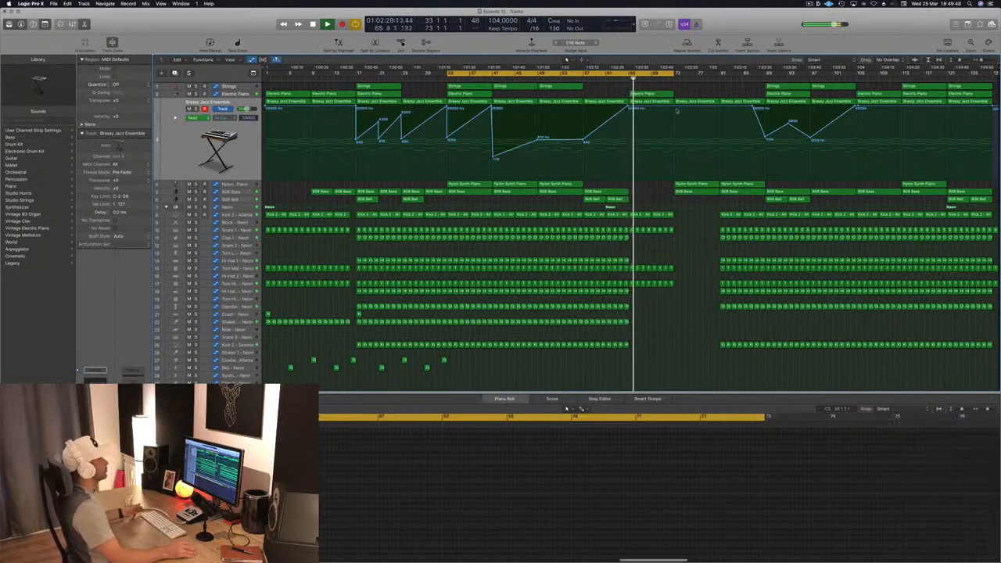
Pull the Brassy Jazz Ensemble frequency automation down at bar 73 to form a dip, and extend the cycle range to bar 89.
{"action": "left_click_drag", "start_coordinate": [676, 108], "coordinate": [677, 148]}
{"action": "left_click_drag", "start_coordinate": [676, 75], "coordinate": [766, 83]}
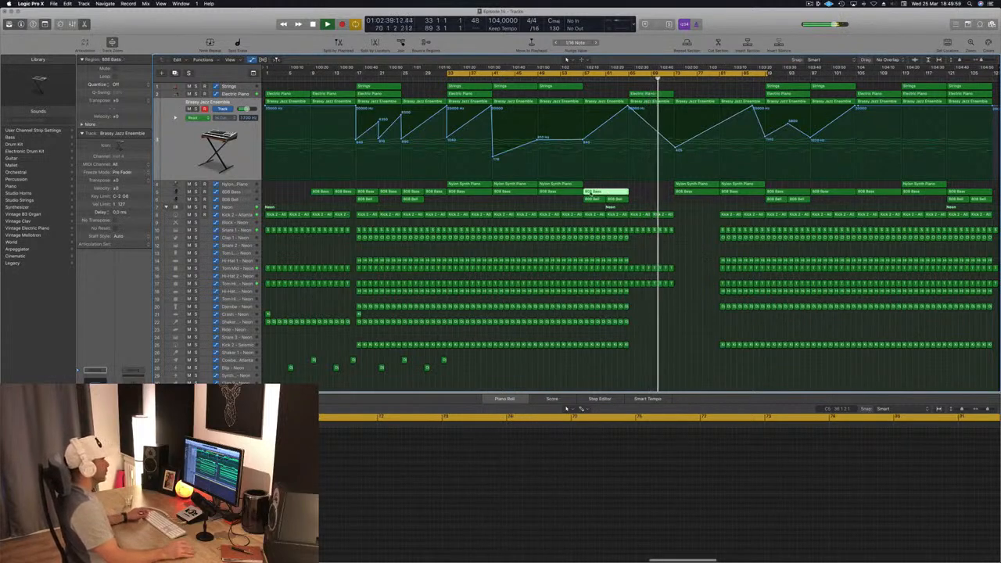
Copy the 808 Bass region from bar 57 to bar 65 and clear the selection.
{"action": "left_click_drag", "start_coordinate": [599, 194], "coordinate": [637, 186]}
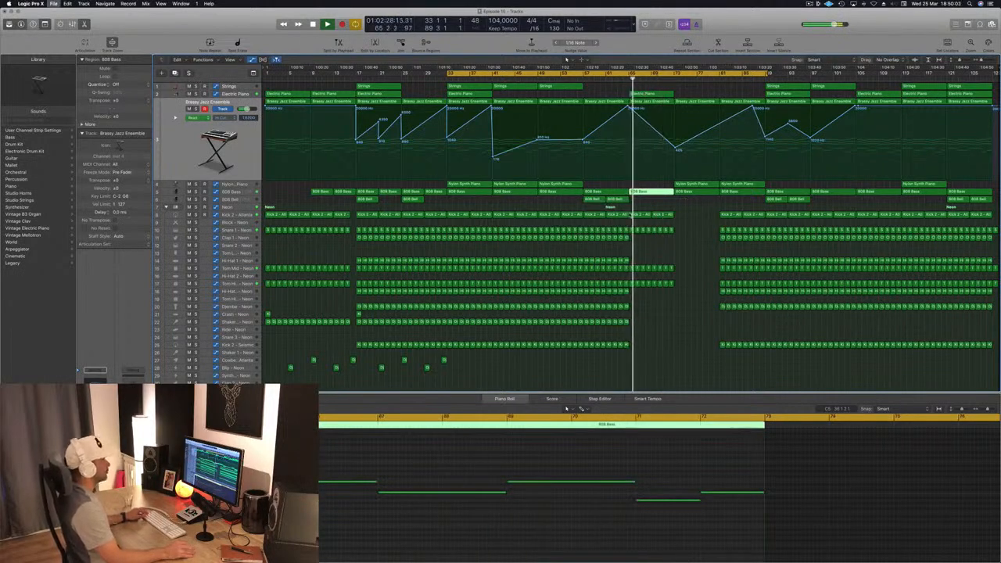
{"action": "left_click", "coordinate": [655, 201]}
{"action": "left_click", "coordinate": [655, 192]}
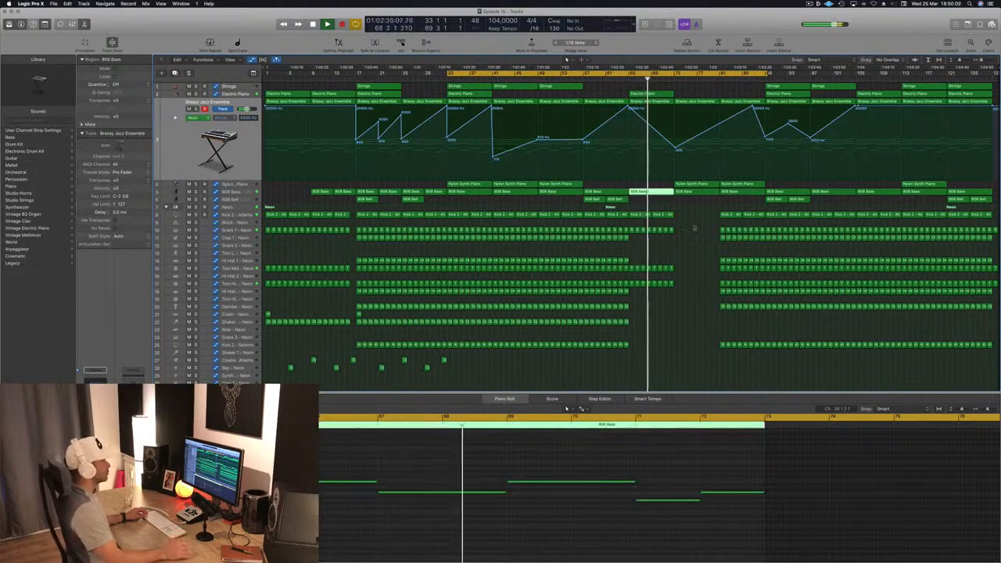
{"action": "left_click", "coordinate": [703, 235]}
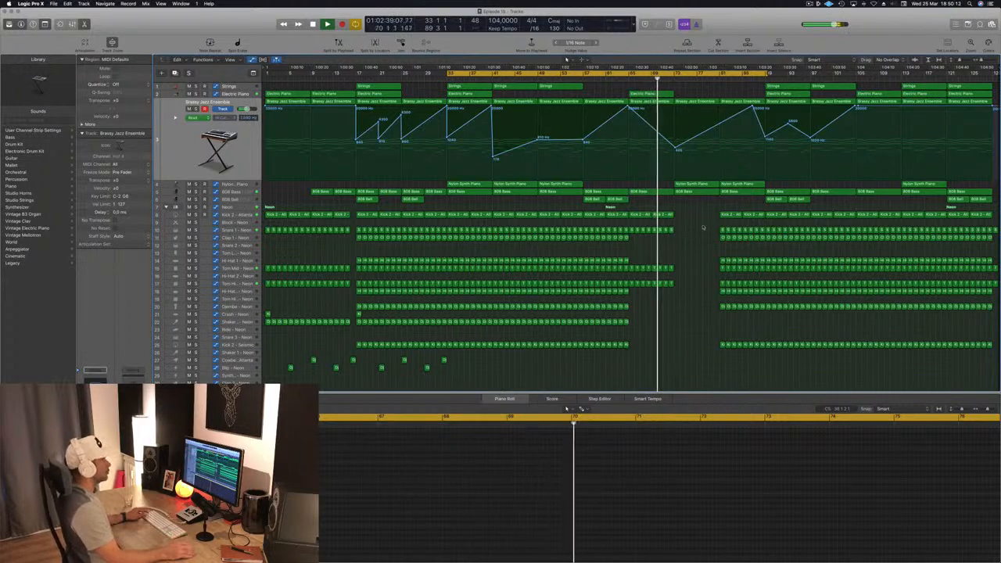
Remove the drum regions between bars 81 and 89 and the Electric Piano region at bar 65, restarting playback to check.
{"action": "left_click_drag", "start_coordinate": [709, 217], "coordinate": [743, 378]}
{"action": "key", "text": "Delete"}
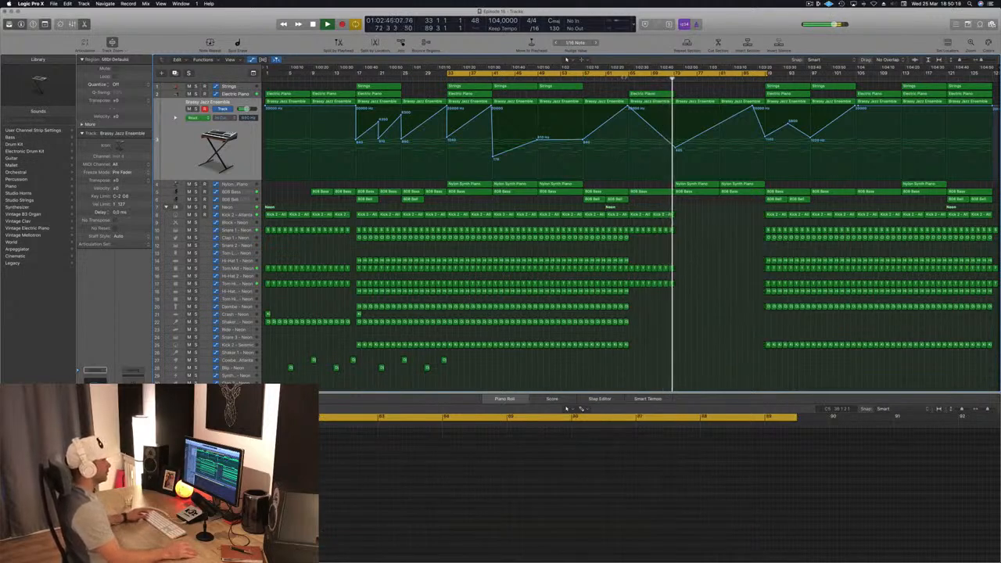
{"action": "left_click", "coordinate": [659, 93]}
{"action": "key", "text": "Delete"}
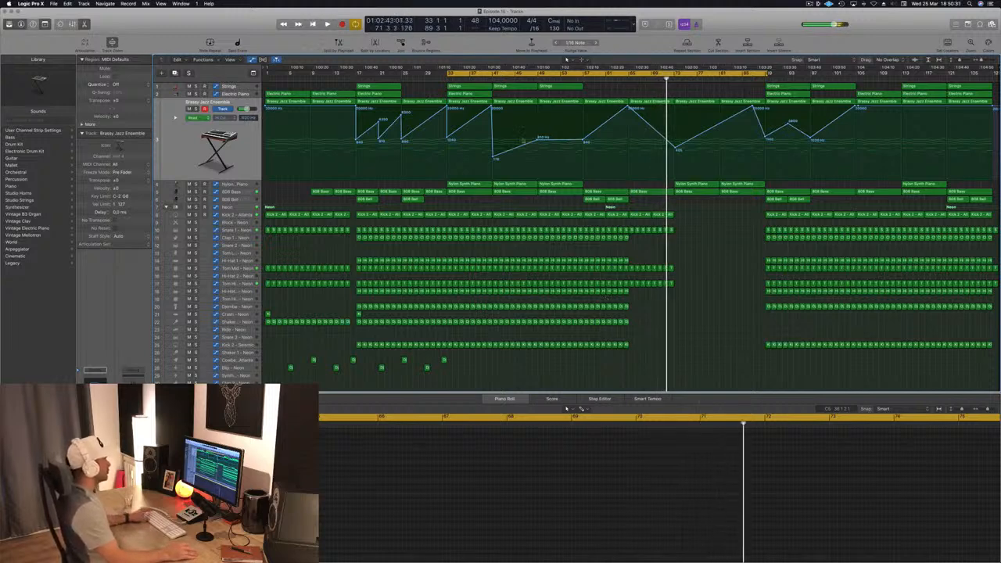
{"action": "key", "text": "space"}
{"action": "key", "text": "space"}
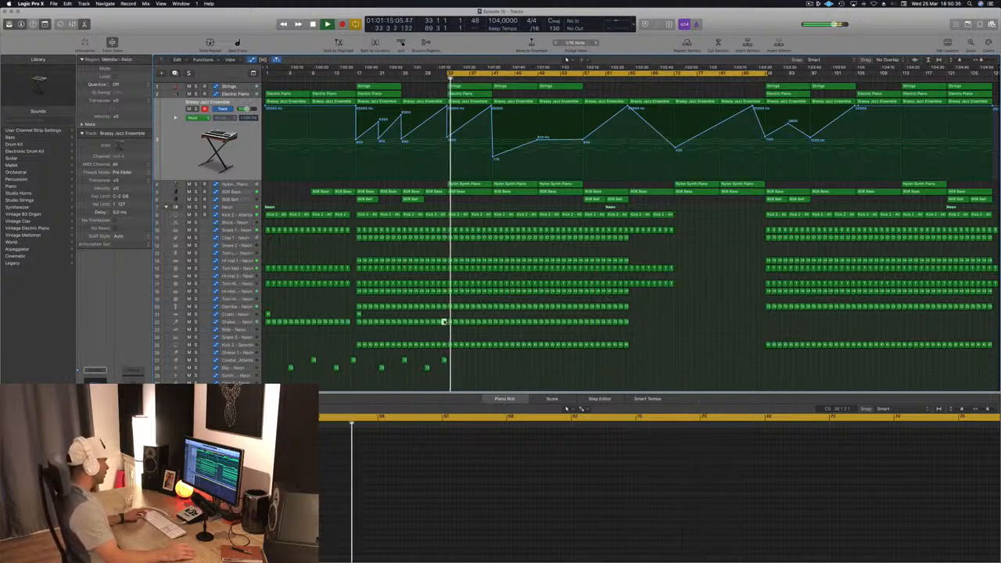
Copy the Shaker track's region at bar 33 onto the Ride - Neon track and shift its notes onto the beats.
{"action": "left_click", "coordinate": [444, 321]}
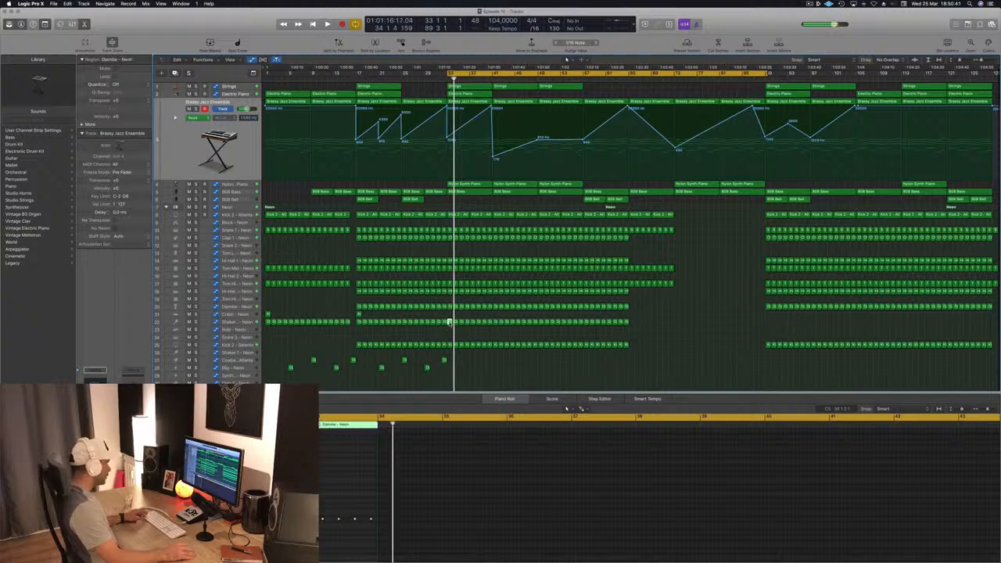
{"action": "left_click_drag", "start_coordinate": [449, 322], "coordinate": [449, 329]}
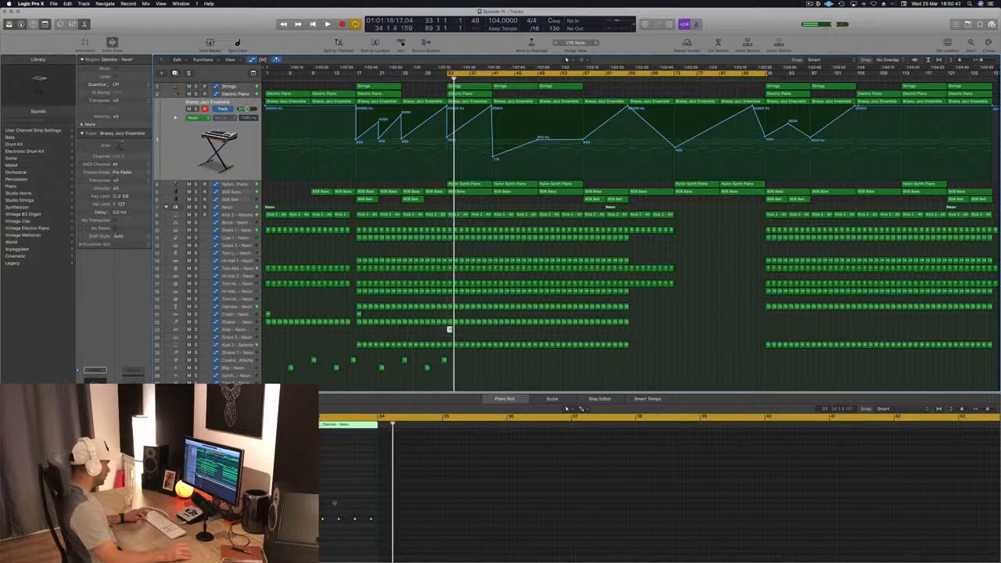
{"action": "left_click_drag", "start_coordinate": [321, 513], "coordinate": [373, 527]}
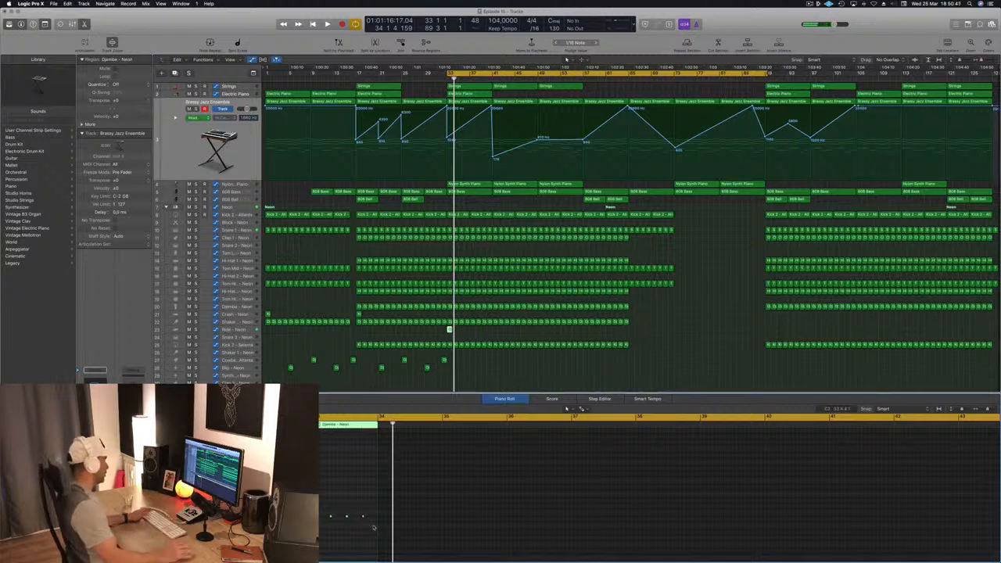
Select the Ride - Neon track, set its volume to -17.0 dB and audition the new part from bar 33.
{"action": "key", "text": "space"}
{"action": "left_click", "coordinate": [235, 329]}
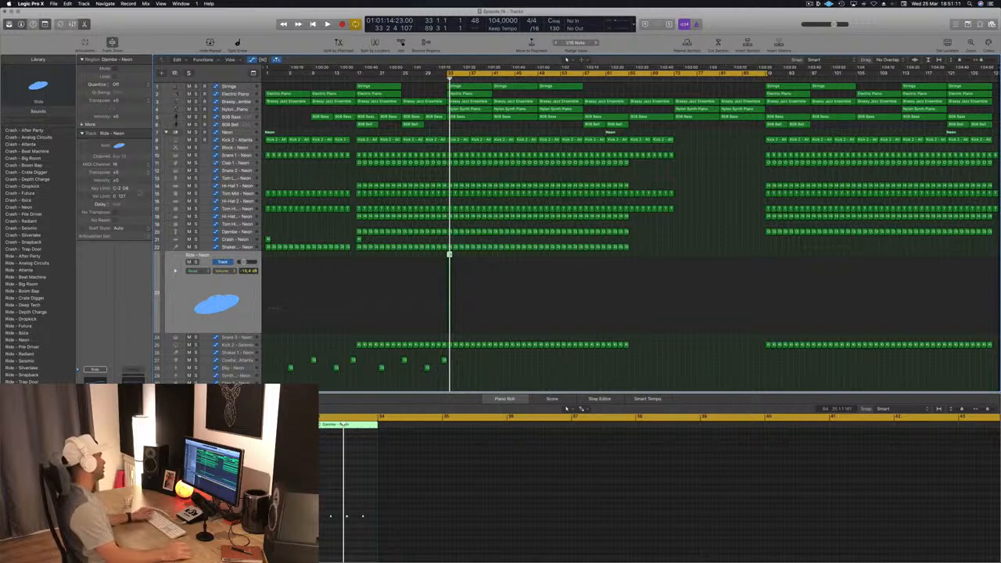
{"action": "key", "text": "space"}
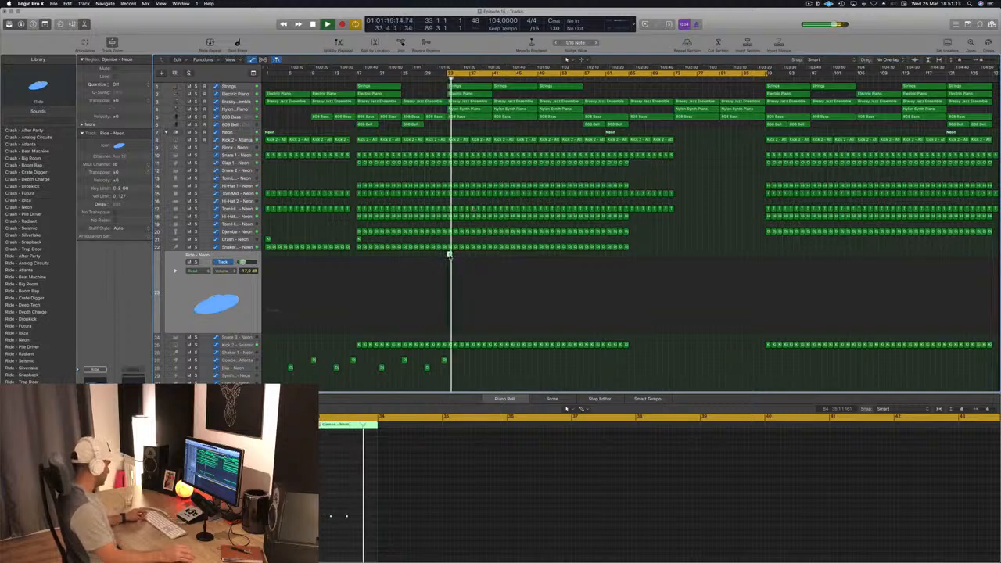
Repeat the Ride region bar by bar from bar 33 up to bar 65 and restart playback.
{"action": "left_click_drag", "start_coordinate": [449, 254], "coordinate": [540, 260]}
{"action": "key", "text": "space"}
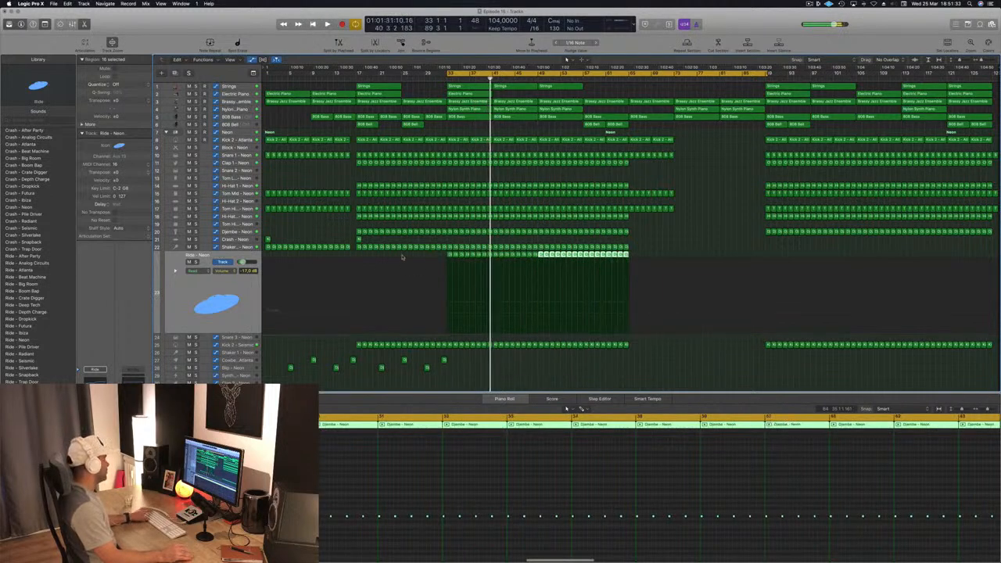
{"action": "key", "text": "space"}
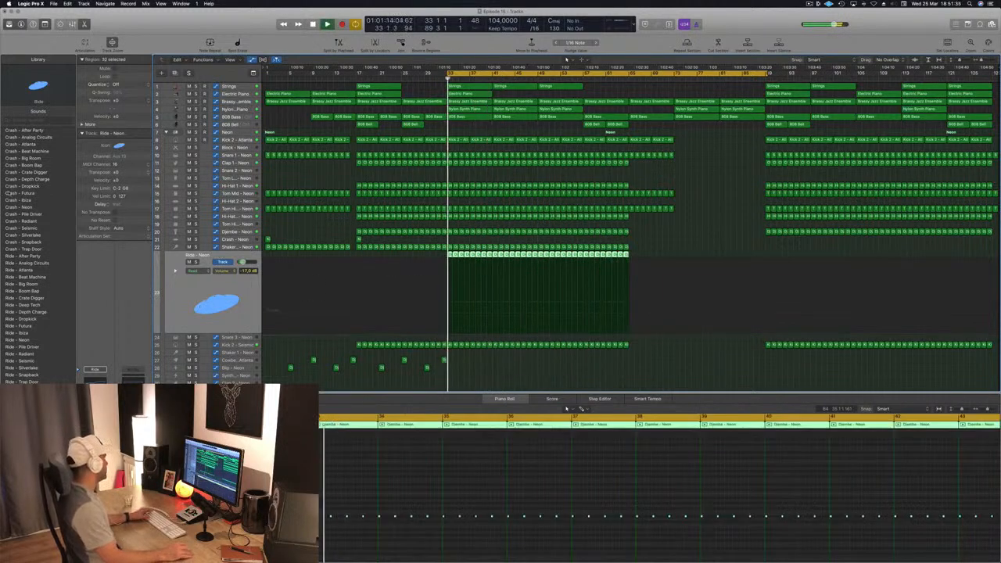
Audition the alternative ride sounds from Ride - After Party onward during playback and return to Ride - Neon.
{"action": "left_click", "coordinate": [23, 257]}
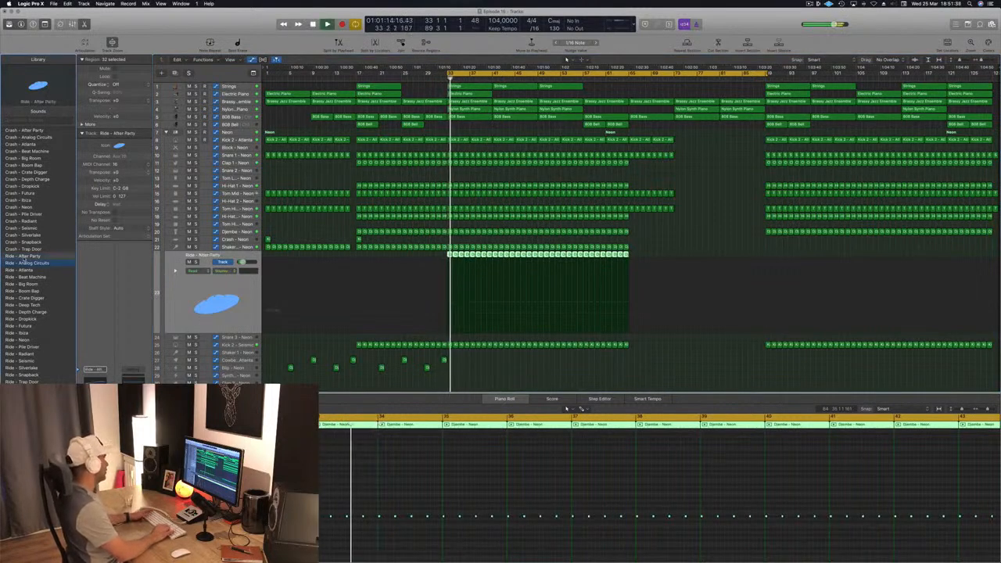
{"action": "key", "text": "Down"}
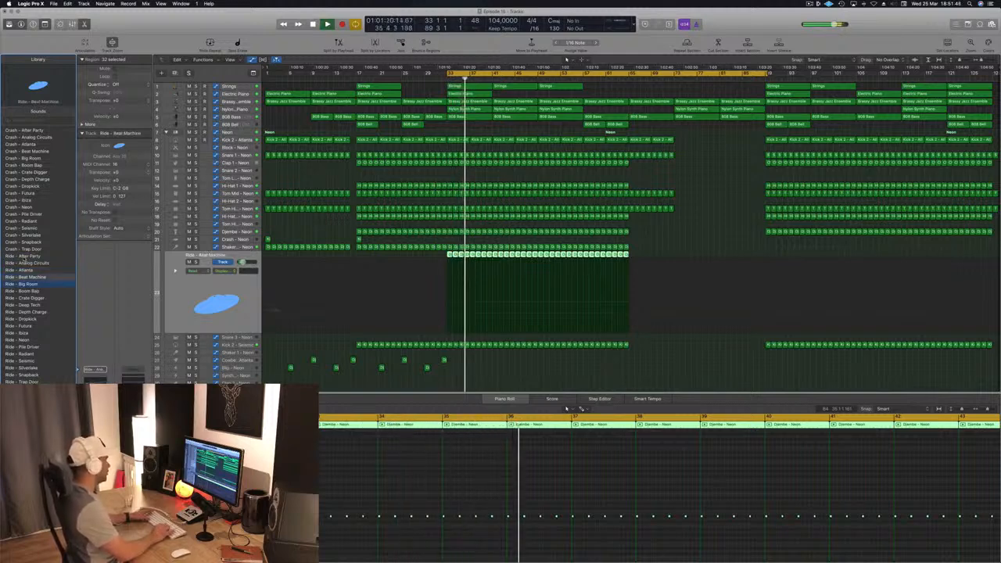
{"action": "key", "text": "Down"}
{"action": "key", "text": "Down"}
{"action": "key", "text": "Down"}
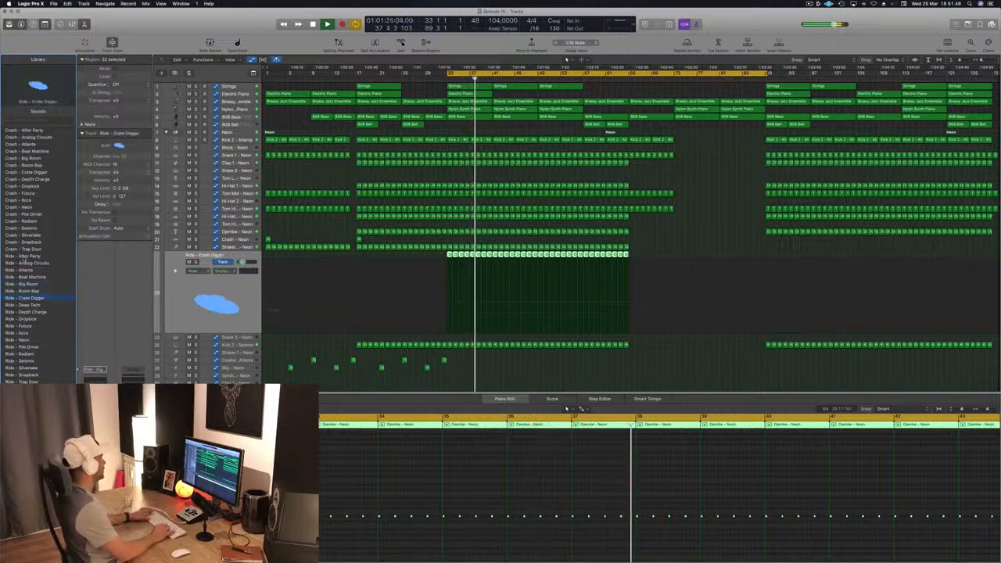
{"action": "key", "text": "Down"}
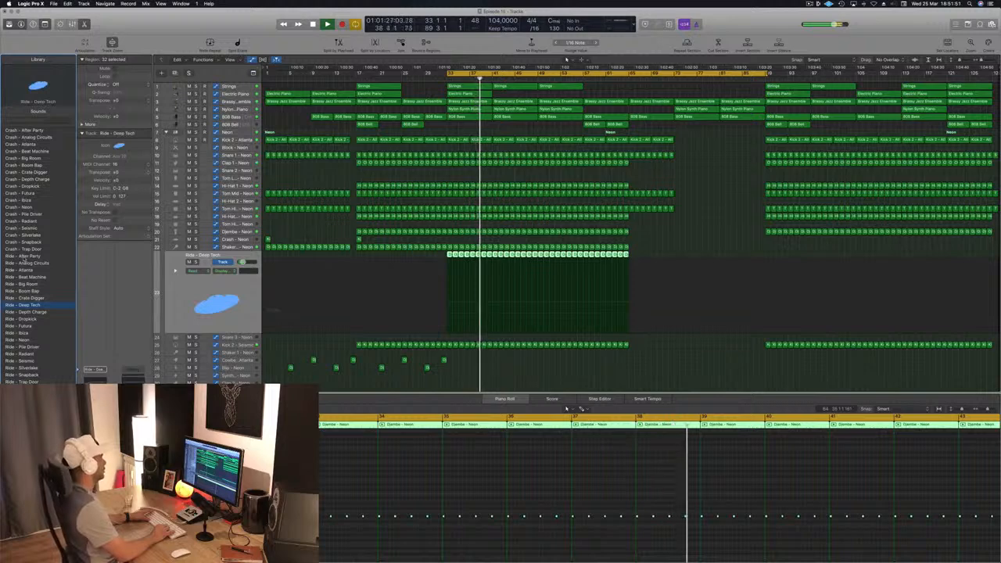
{"action": "key", "text": "Down"}
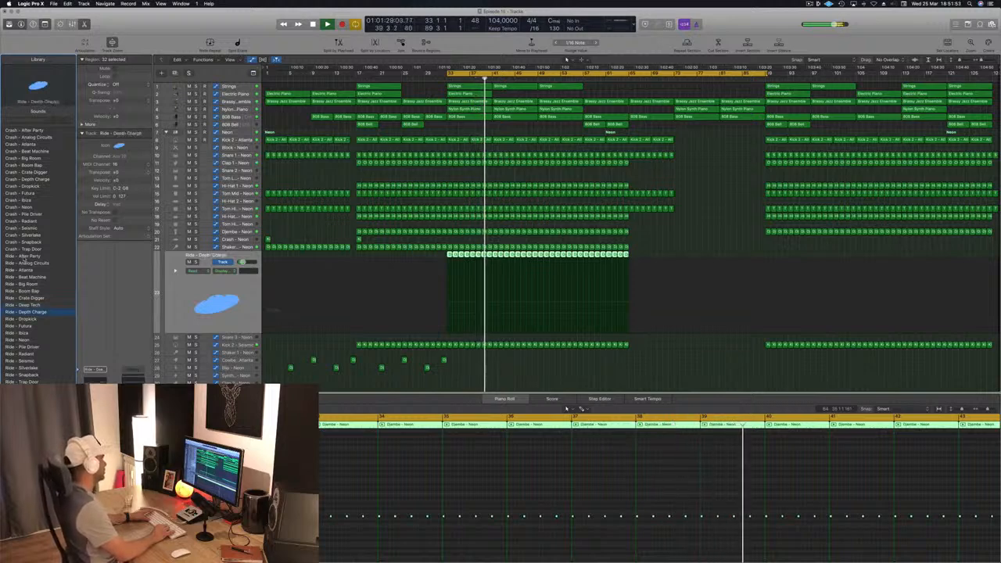
{"action": "key", "text": "Down"}
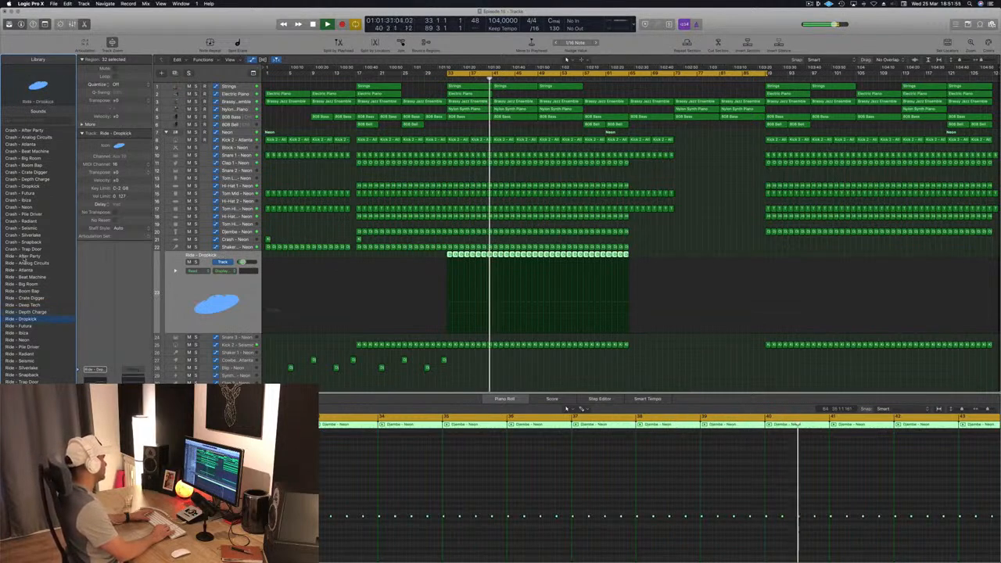
{"action": "key", "text": "Down"}
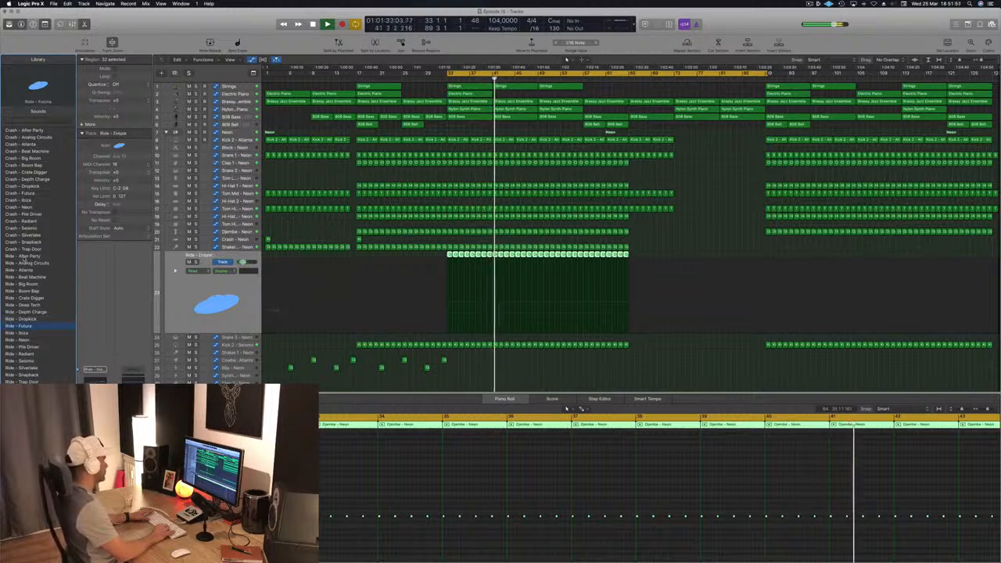
{"action": "key", "text": "Down"}
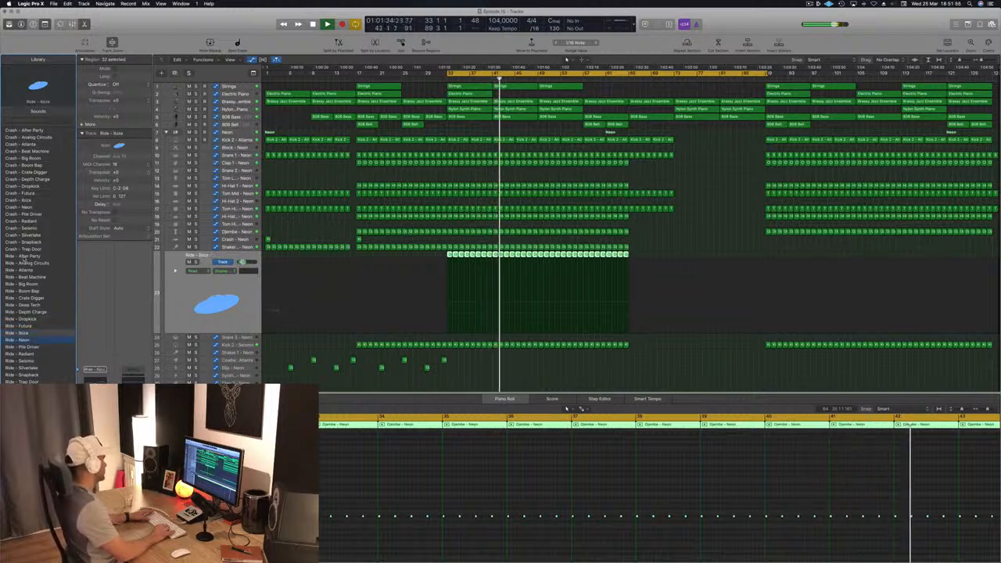
{"action": "key", "text": "Down"}
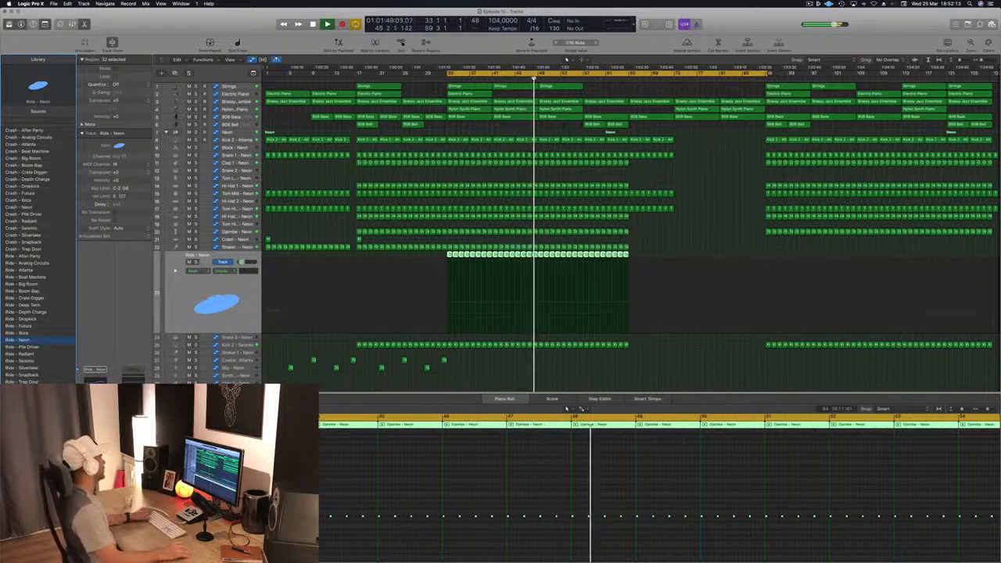
Clear the region selection, audition from bar 33 and from about bar 56, and save the project.
{"action": "left_click", "coordinate": [628, 370]}
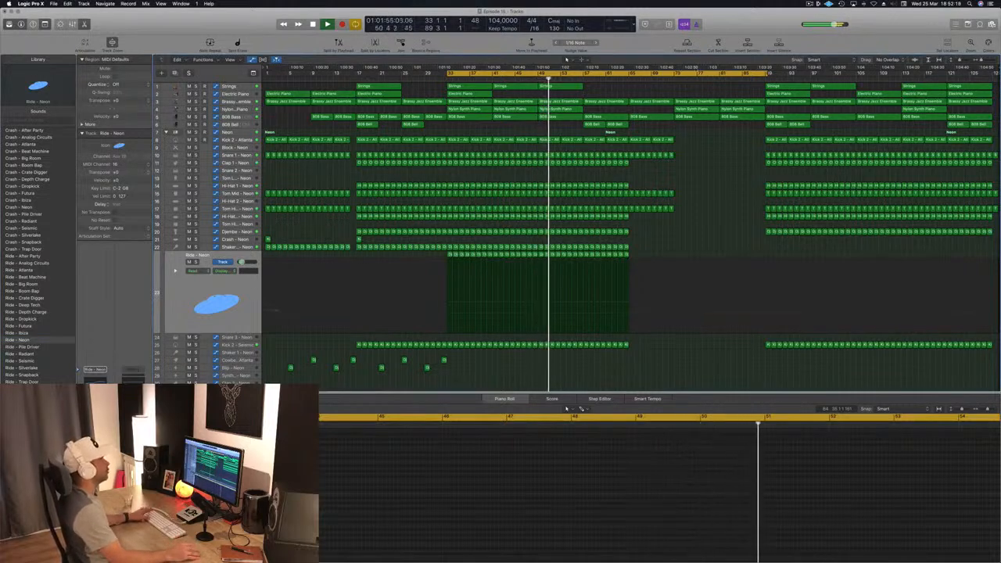
{"action": "key", "text": "space"}
{"action": "key", "text": "space"}
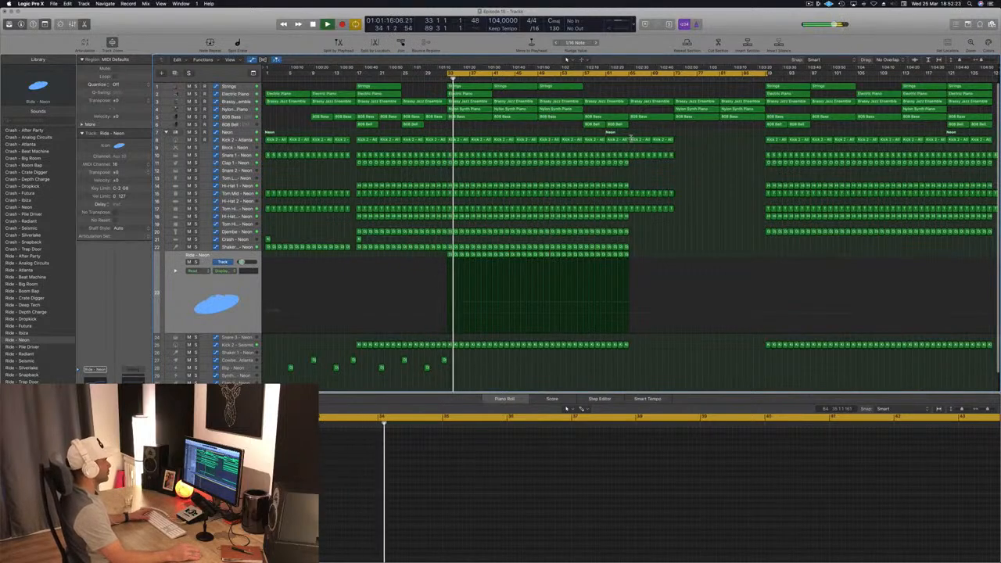
{"action": "left_click", "coordinate": [577, 78]}
{"action": "key", "text": "super+s"}
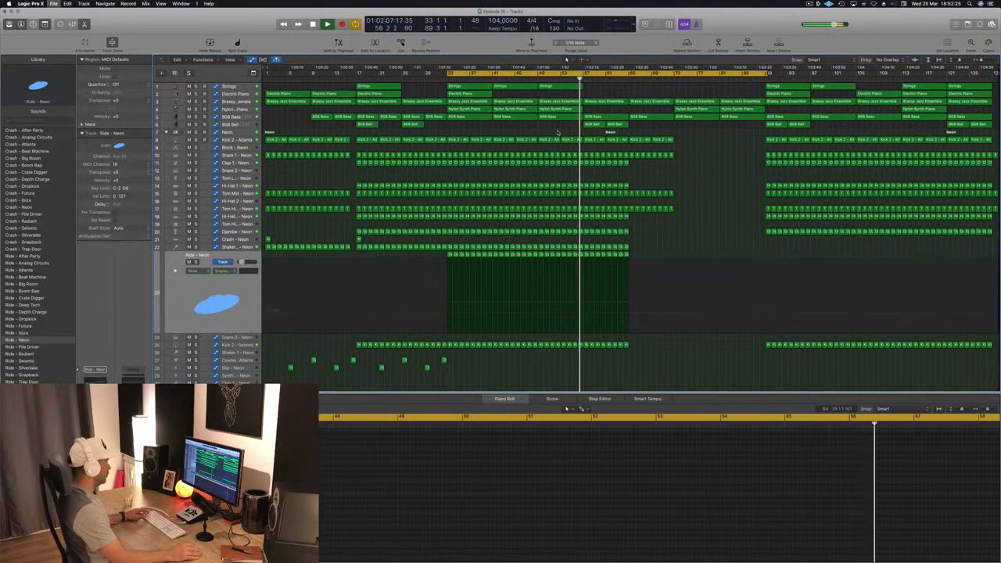
Try removing the Shaker and Ride regions from bar 56 to bar 65, and undo the removal.
{"action": "scroll", "coordinate": [651, 233], "scroll_direction": "down", "scroll_amount": 3}
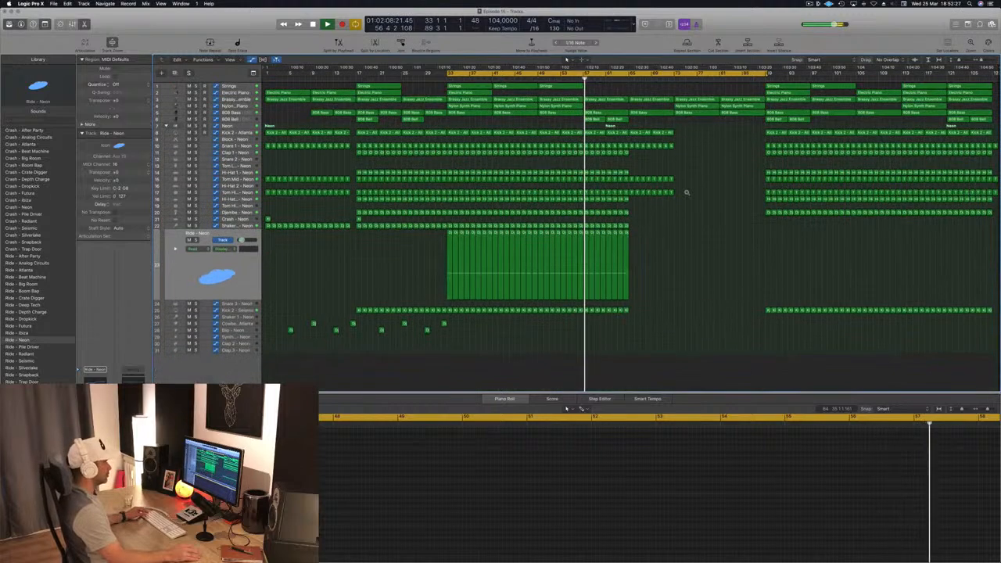
{"action": "scroll", "coordinate": [686, 192], "scroll_direction": "down", "scroll_amount": 3}
{"action": "scroll", "coordinate": [672, 224], "scroll_direction": "up", "scroll_amount": 5}
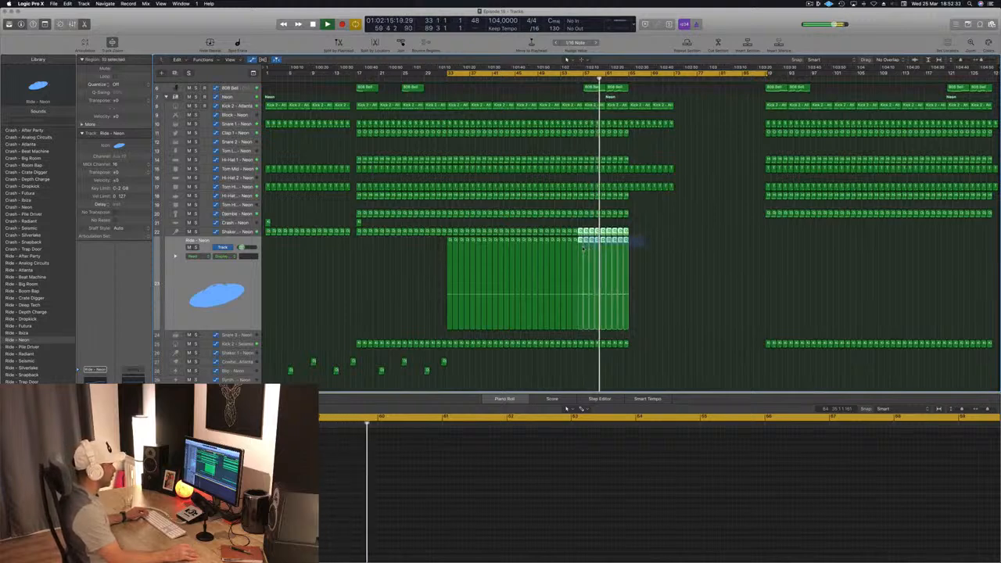
{"action": "left_click_drag", "start_coordinate": [582, 248], "coordinate": [583, 248]}
{"action": "left_click", "coordinate": [647, 240]}
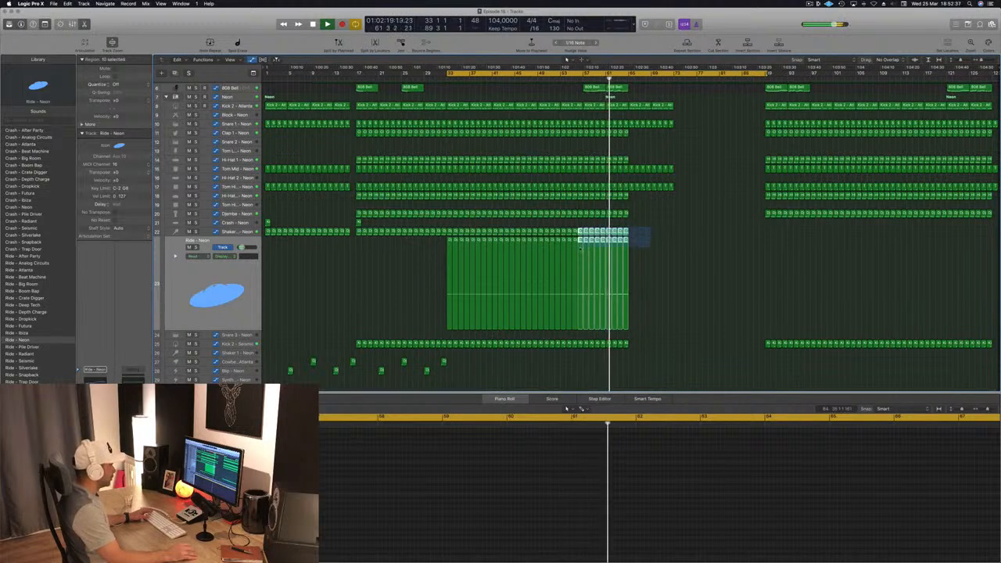
{"action": "key", "text": "Delete"}
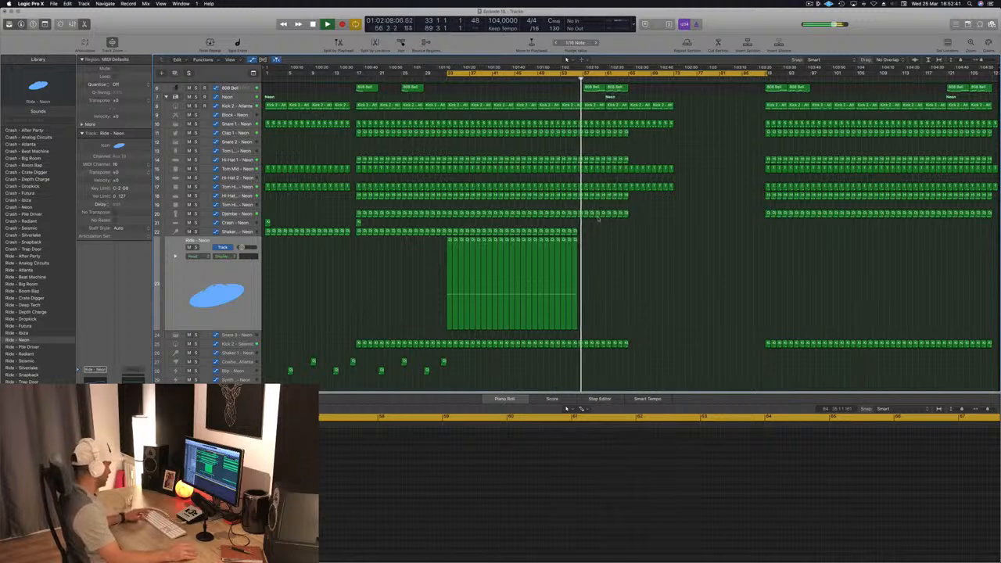
{"action": "key", "text": "super+z"}
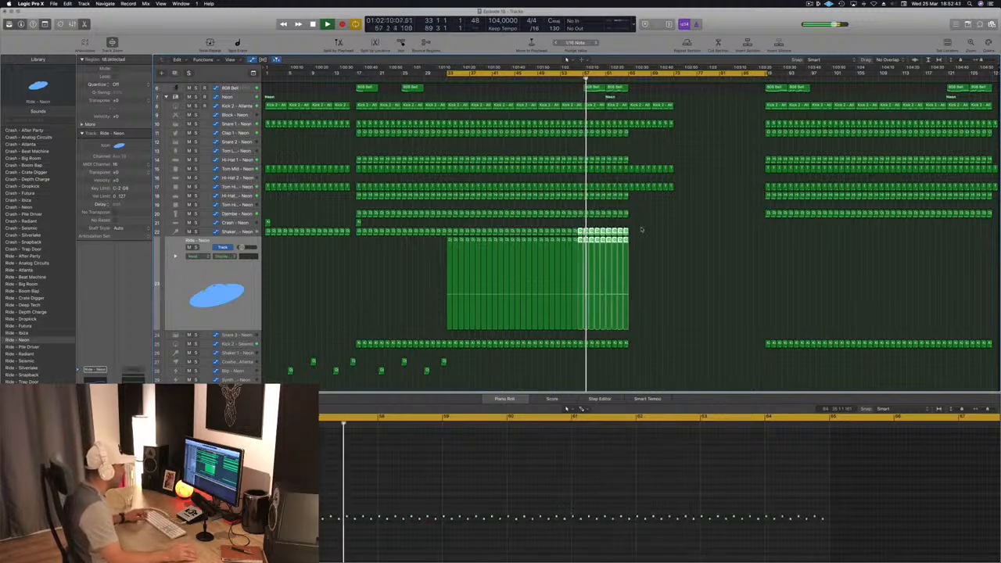
Remove the Shaker and Ride regions from bar 57 to bar 65.
{"action": "left_click_drag", "start_coordinate": [643, 227], "coordinate": [599, 274]}
{"action": "key", "text": "Delete"}
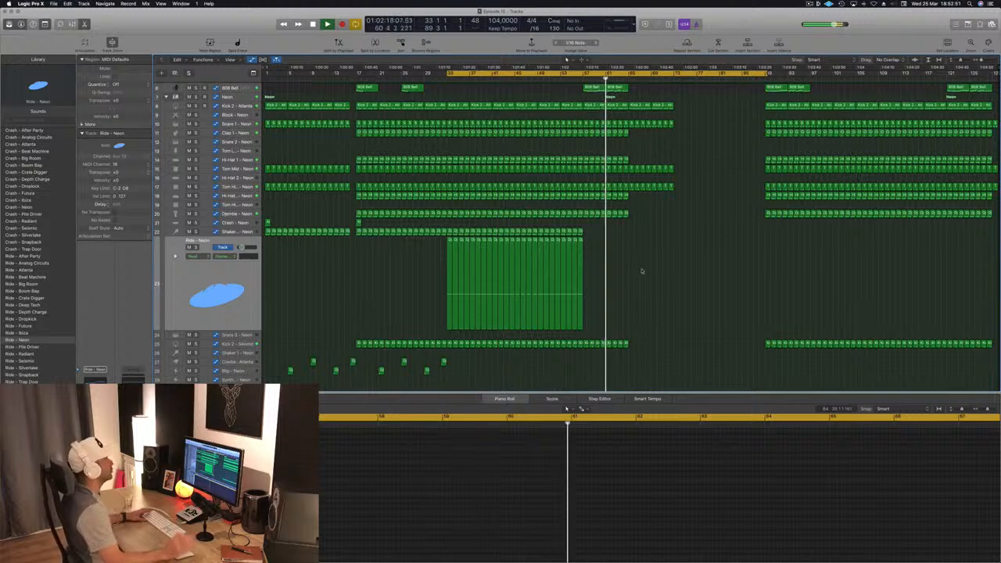
Add a lower frequency automation point at bar 81 on the Brassy Jazz Ensemble track and delete the peak just before bar 89.
{"action": "scroll", "coordinate": [641, 271], "scroll_direction": "up", "scroll_amount": 4}
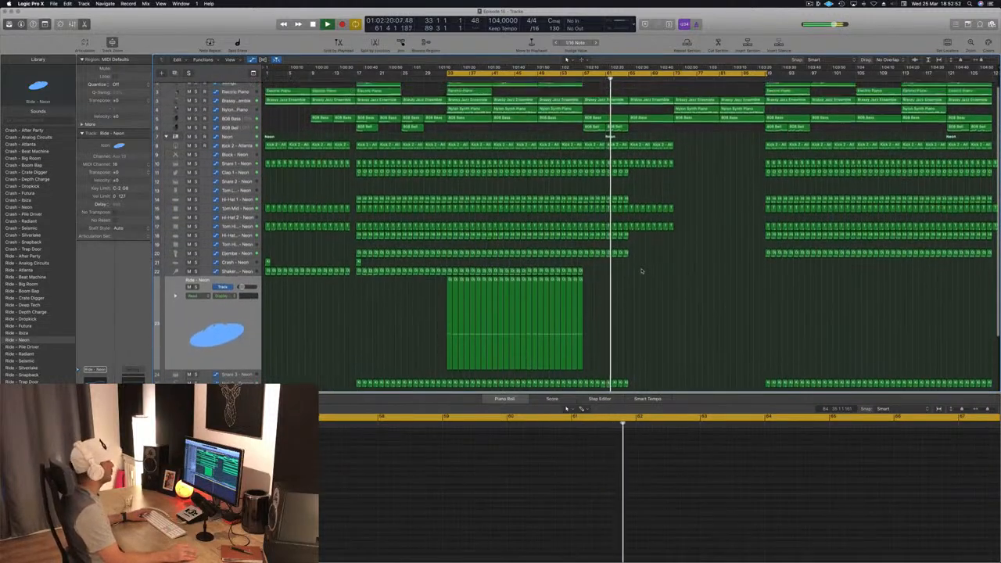
{"action": "scroll", "coordinate": [641, 271], "scroll_direction": "up", "scroll_amount": 2}
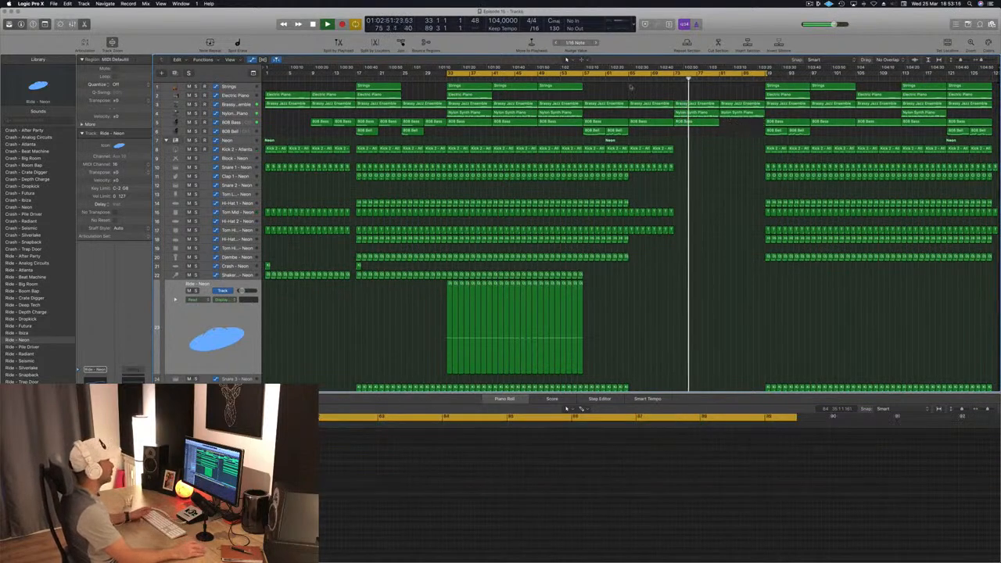
{"action": "left_click", "coordinate": [246, 104]}
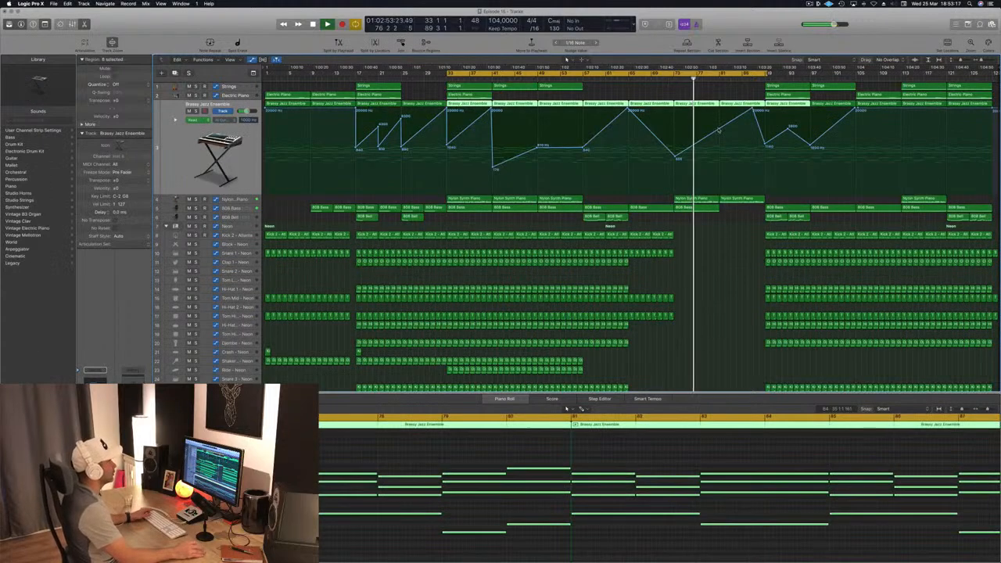
{"action": "left_click", "coordinate": [719, 131]}
{"action": "left_click_drag", "start_coordinate": [719, 131], "coordinate": [719, 133]}
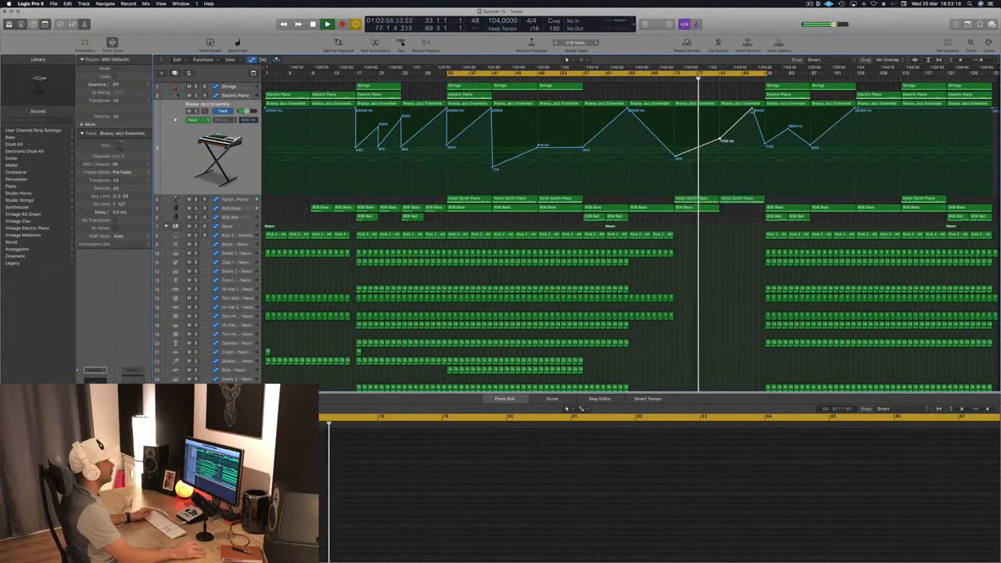
{"action": "double_click", "coordinate": [752, 108]}
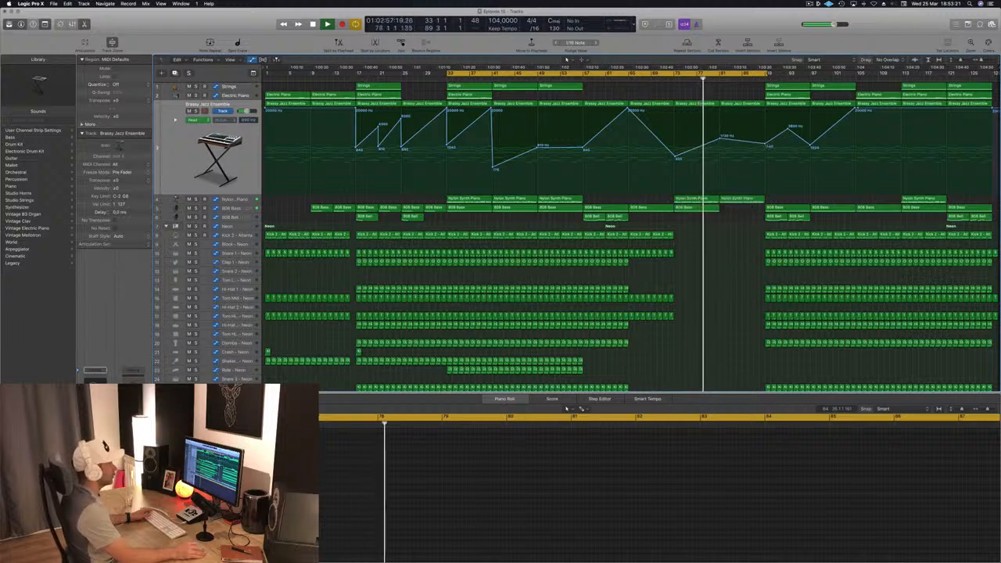
Copy the four Cowbell and Blip regions from bars 21 to 32 so the copies start at bar 81, and audition the section.
{"action": "scroll", "coordinate": [751, 204], "scroll_direction": "down", "scroll_amount": 3}
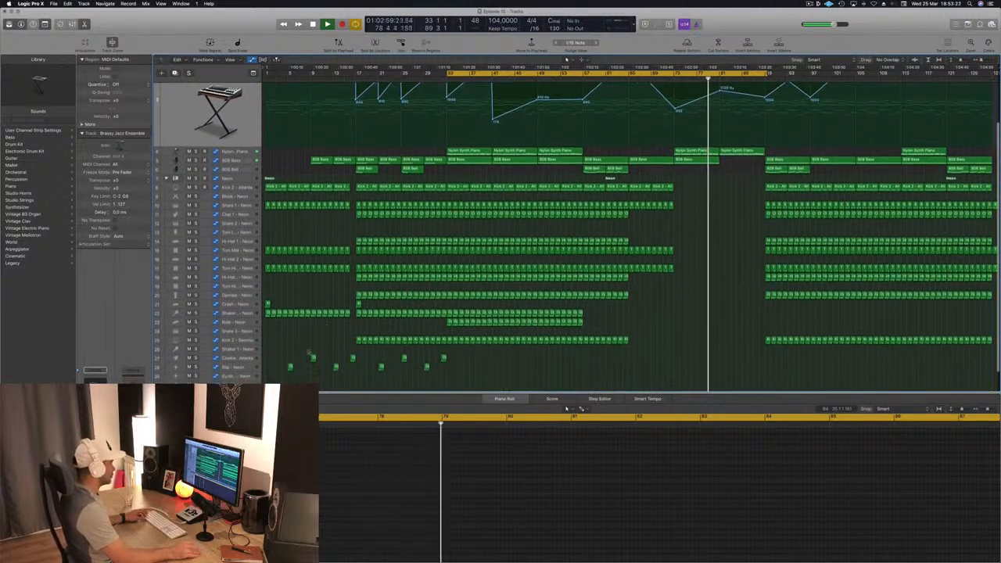
{"action": "left_click", "coordinate": [379, 364]}
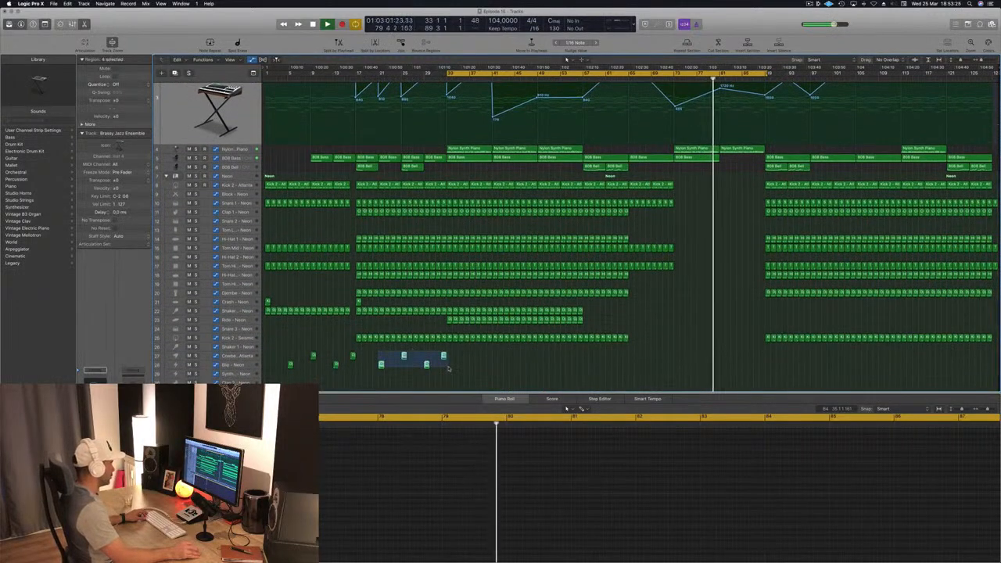
{"action": "left_click_drag", "start_coordinate": [381, 364], "coordinate": [732, 368]}
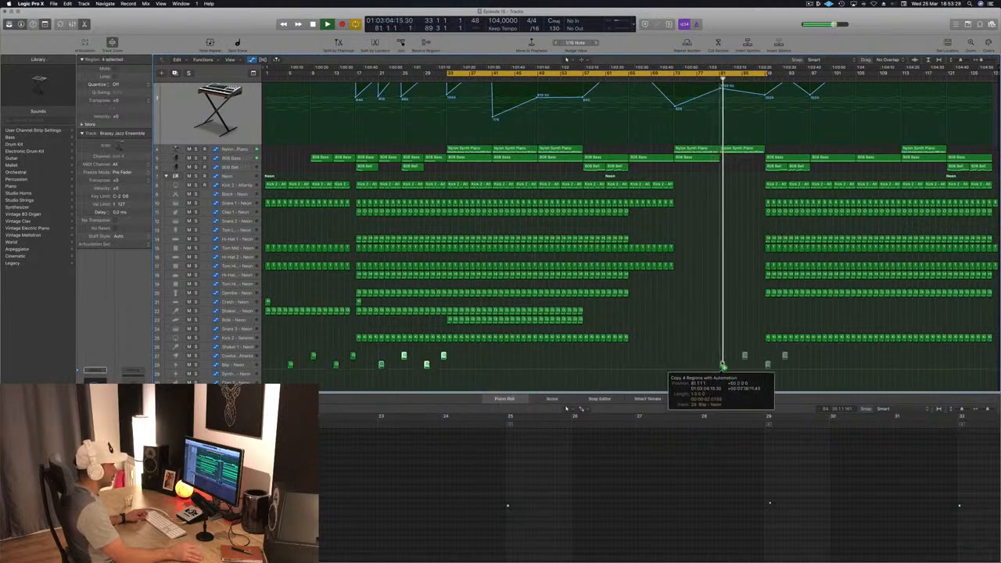
{"action": "left_click_drag", "start_coordinate": [724, 365], "coordinate": [725, 366]}
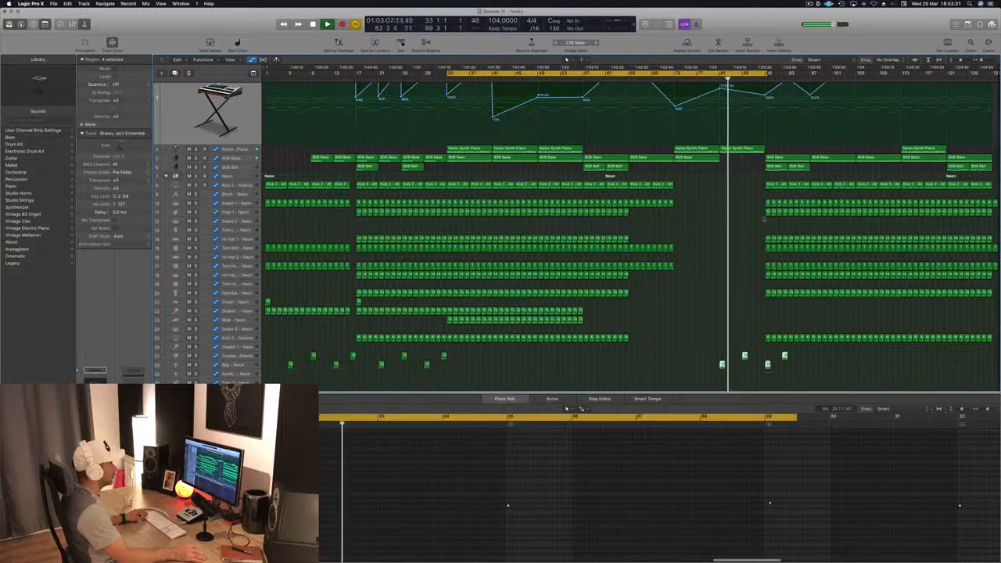
{"action": "left_click", "coordinate": [709, 80]}
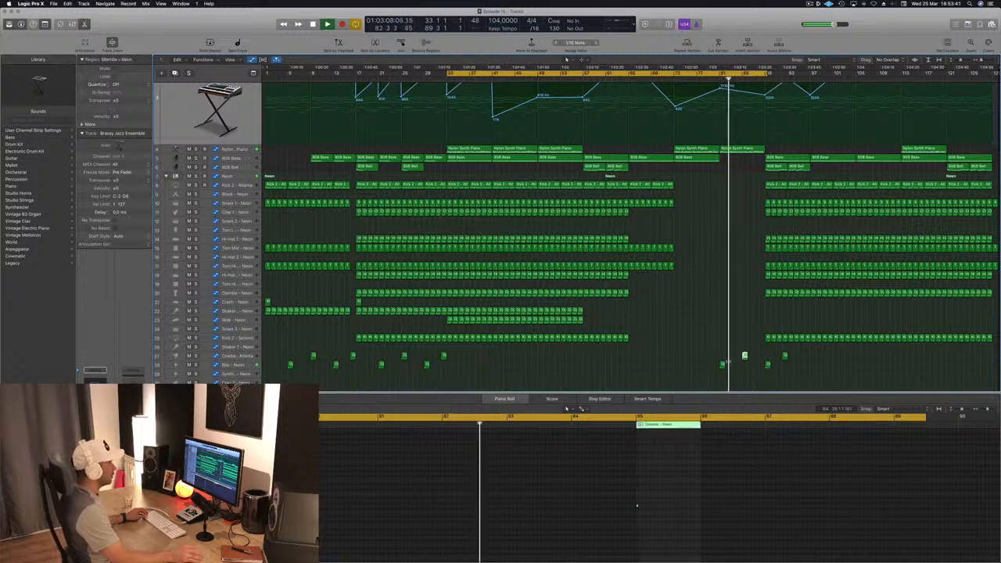
Move the copied Cowbell region from bar 85 to bar 81 and delete the other three Cowbell and Blip copies.
{"action": "left_click", "coordinate": [722, 365]}
{"action": "key", "text": "Delete"}
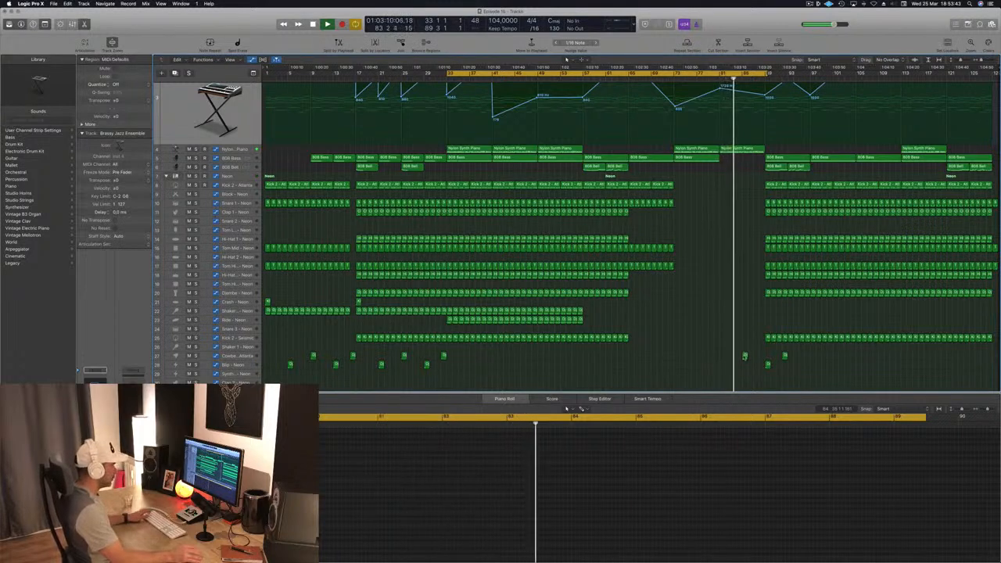
{"action": "left_click", "coordinate": [744, 356]}
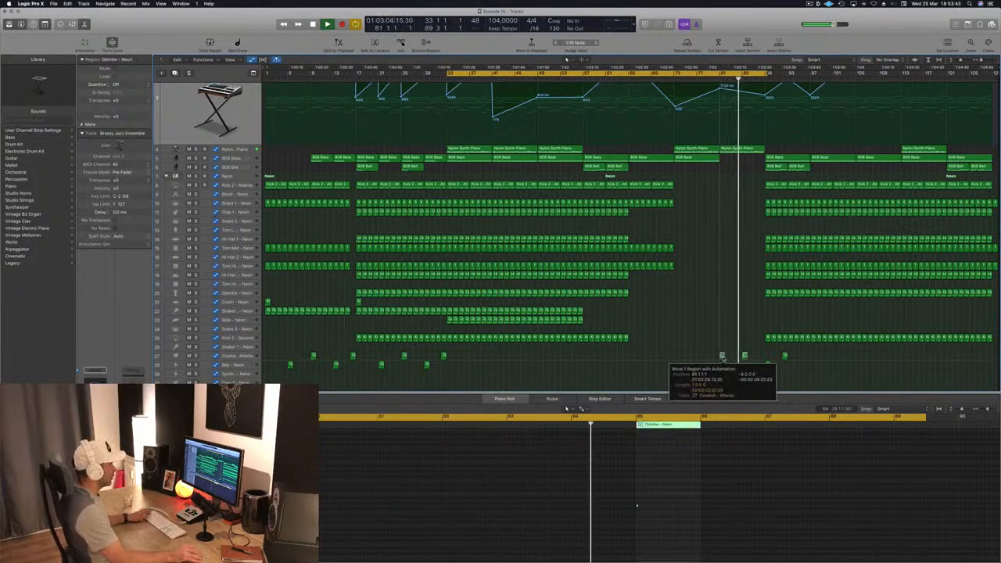
{"action": "left_click_drag", "start_coordinate": [744, 357], "coordinate": [721, 356]}
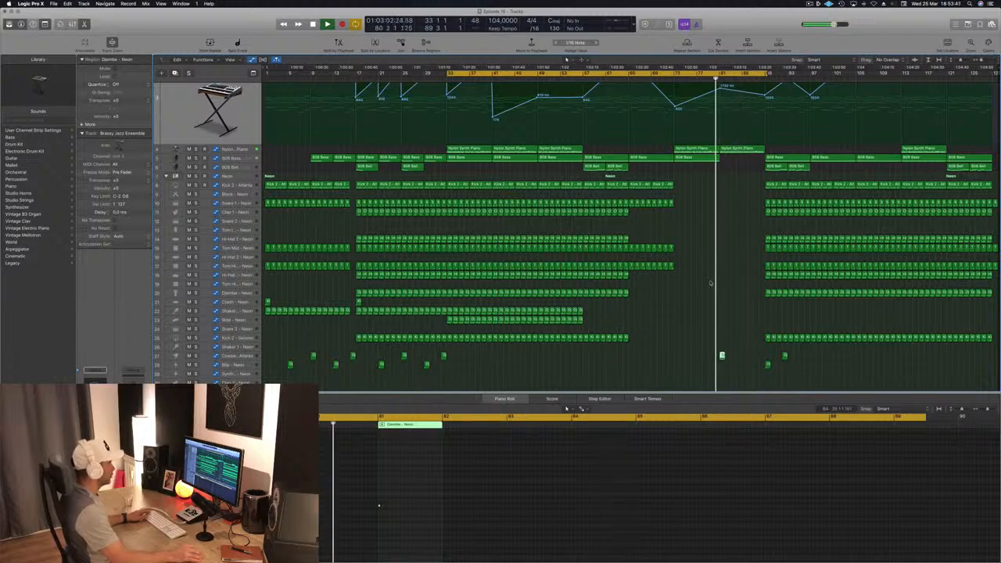
{"action": "left_click", "coordinate": [685, 298]}
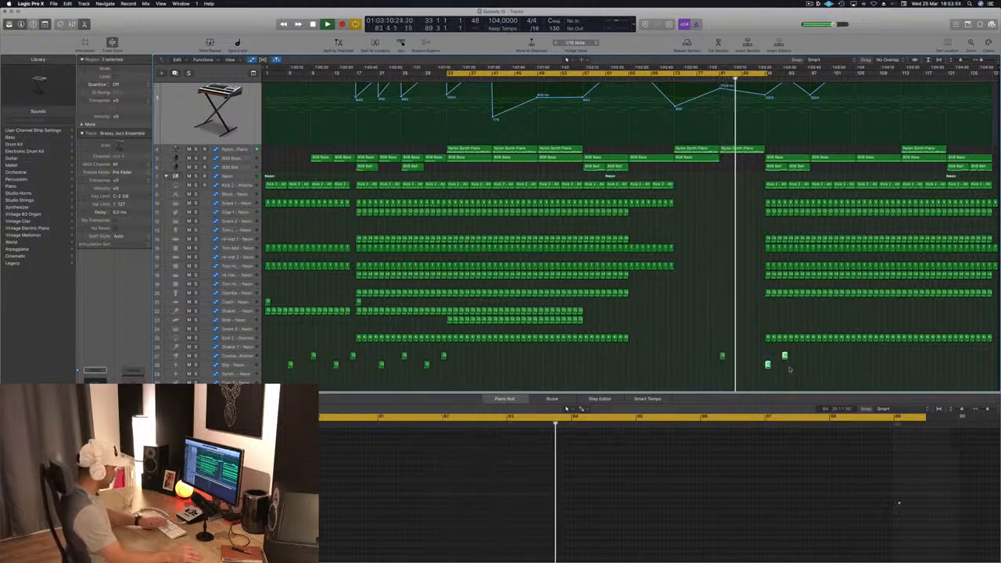
{"action": "key", "text": "Delete"}
{"action": "scroll", "coordinate": [726, 234], "scroll_direction": "up", "scroll_amount": 5}
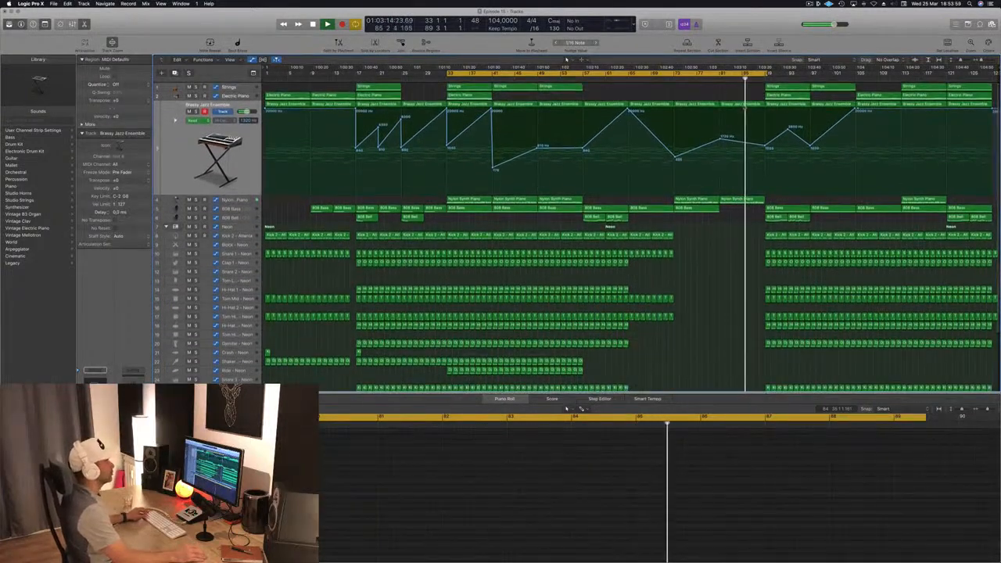
Audition from about bar 73 and delete all drum regions between bar 89 and bar 105.
{"action": "left_click", "coordinate": [672, 79]}
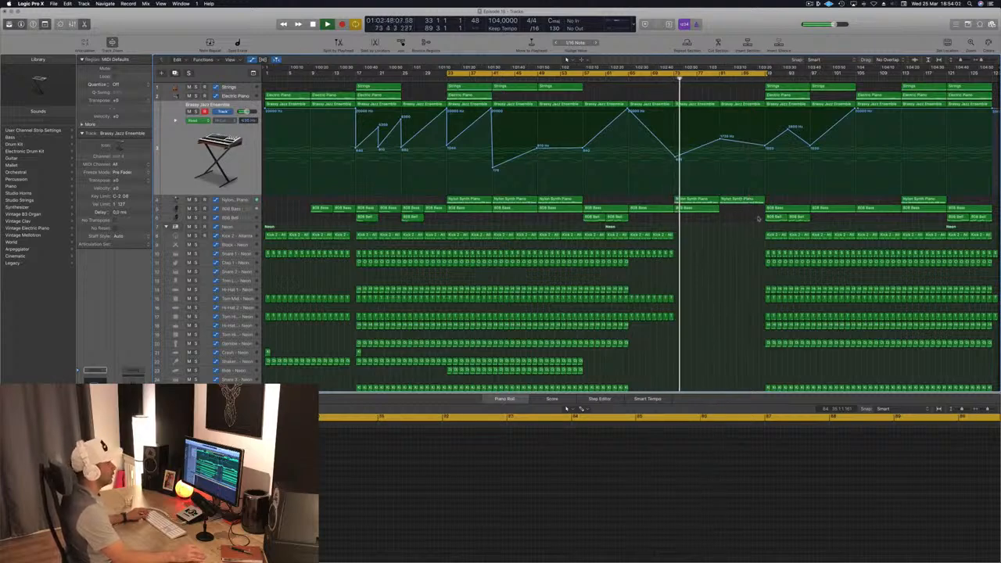
{"action": "scroll", "coordinate": [755, 234], "scroll_direction": "down", "scroll_amount": 3}
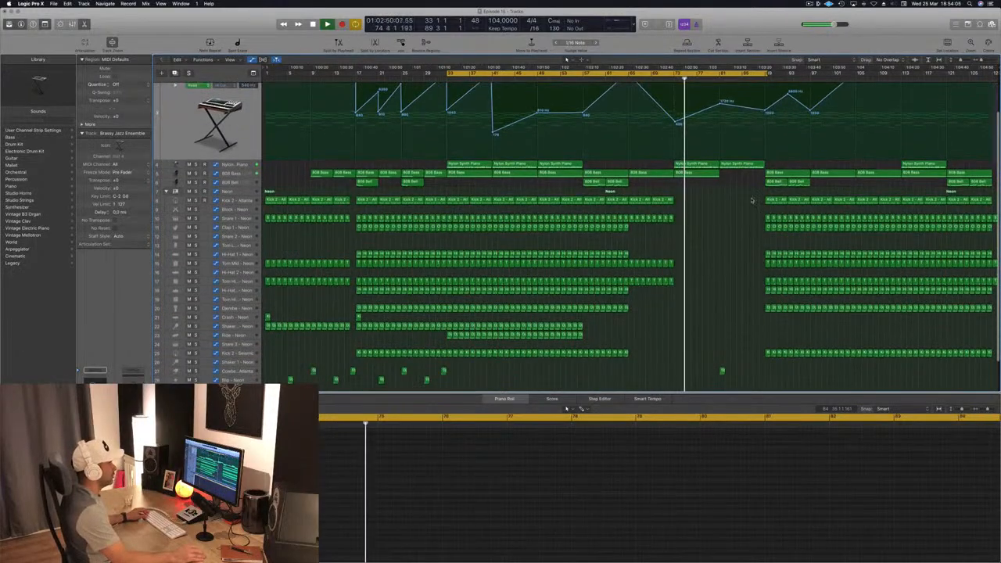
{"action": "left_click_drag", "start_coordinate": [752, 195], "coordinate": [856, 359]}
{"action": "key", "text": "Delete"}
{"action": "scroll", "coordinate": [815, 294], "scroll_direction": "up", "scroll_amount": 3}
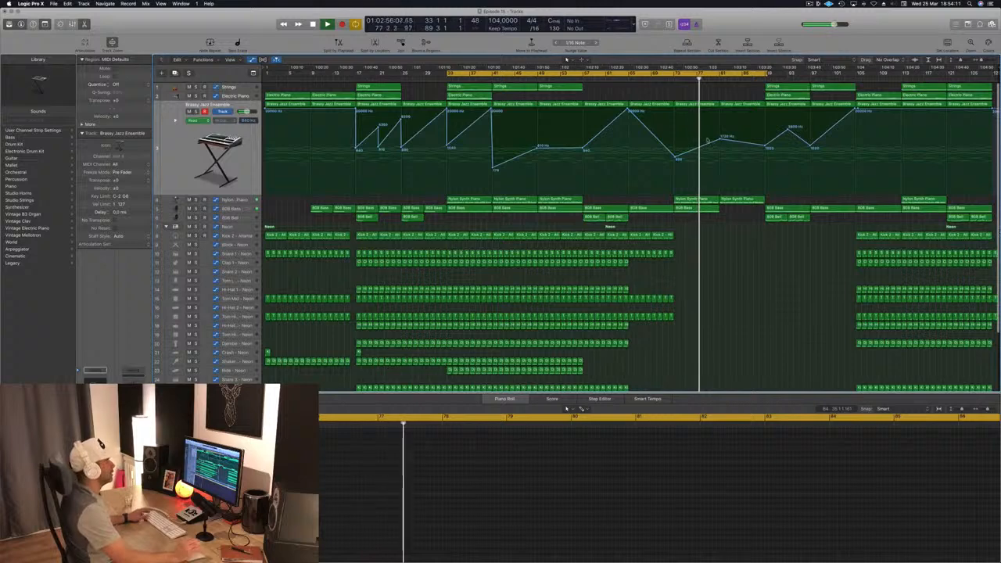
Extend the cycle range to about bar 106 and delete the 808 Bass, Electric Piano and first Strings regions starting at bar 89.
{"action": "left_click", "coordinate": [741, 80]}
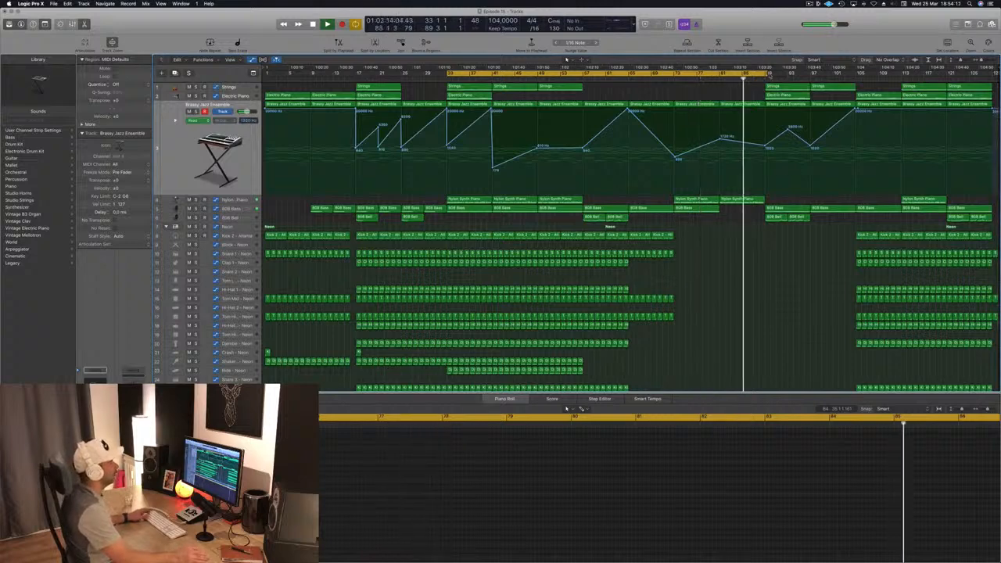
{"action": "left_click_drag", "start_coordinate": [766, 74], "coordinate": [863, 76]}
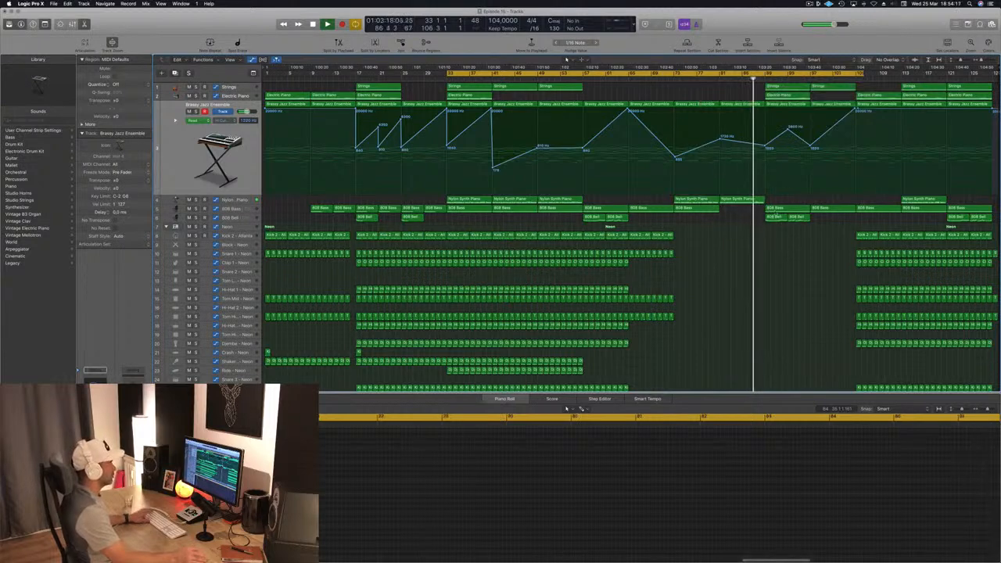
{"action": "left_click", "coordinate": [781, 206]}
{"action": "key", "text": "Delete"}
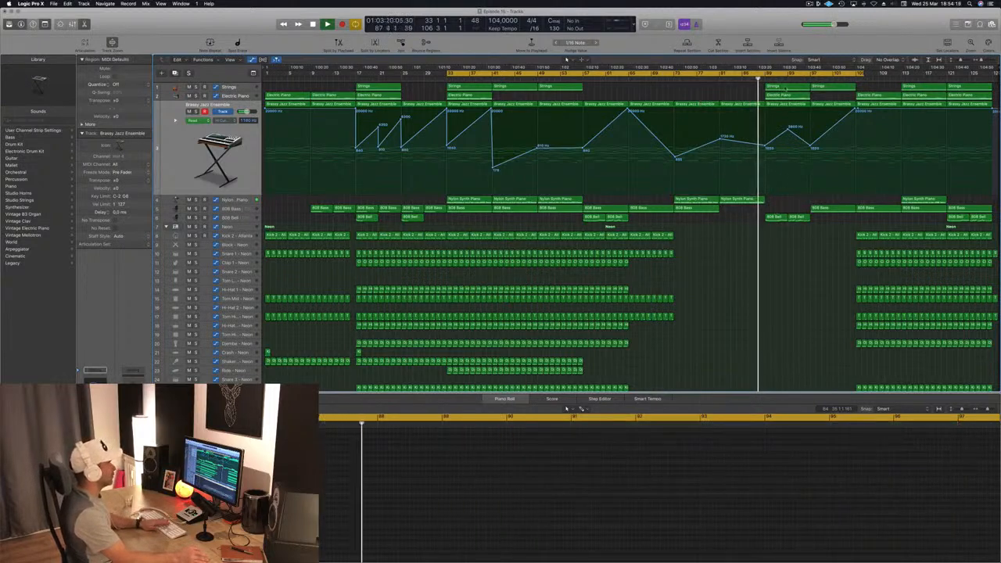
{"action": "left_click", "coordinate": [790, 88]}
{"action": "key", "text": "Delete"}
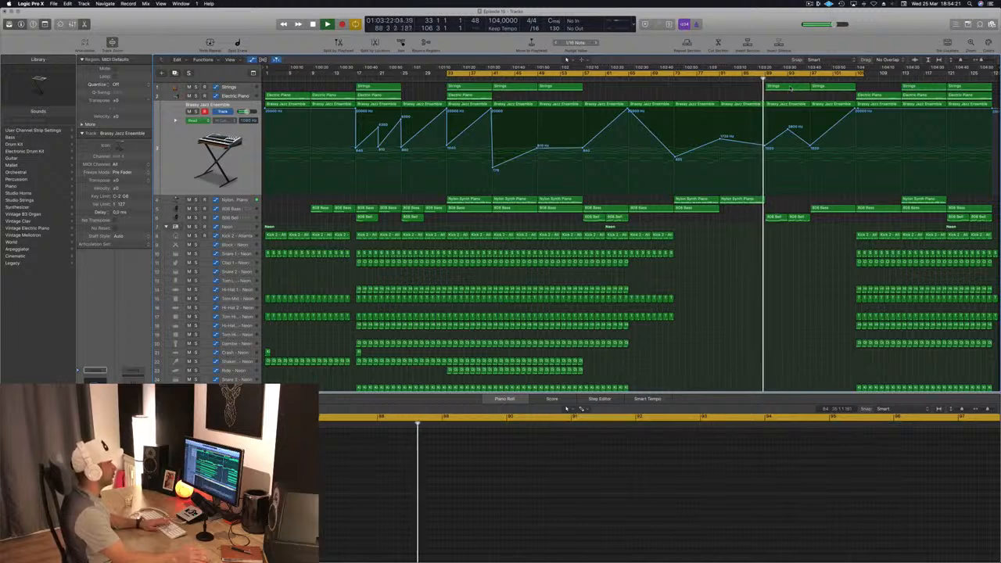
{"action": "left_click", "coordinate": [789, 89]}
{"action": "key", "text": "Delete"}
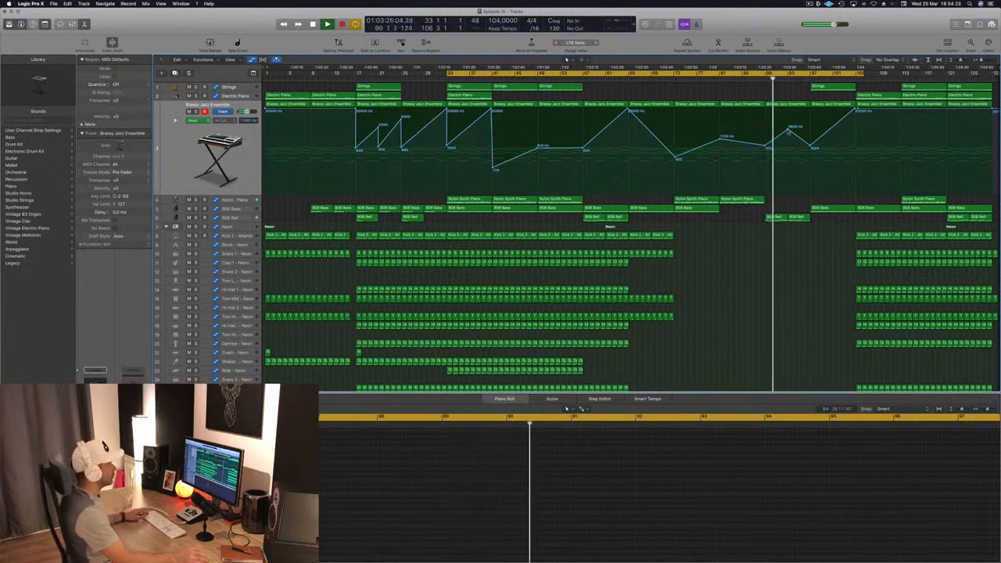
Lower the Brassy Jazz Ensemble filter automation point at bar 93 and raise the one at bar 97 into a steady rise.
{"action": "left_click_drag", "start_coordinate": [787, 128], "coordinate": [790, 138]}
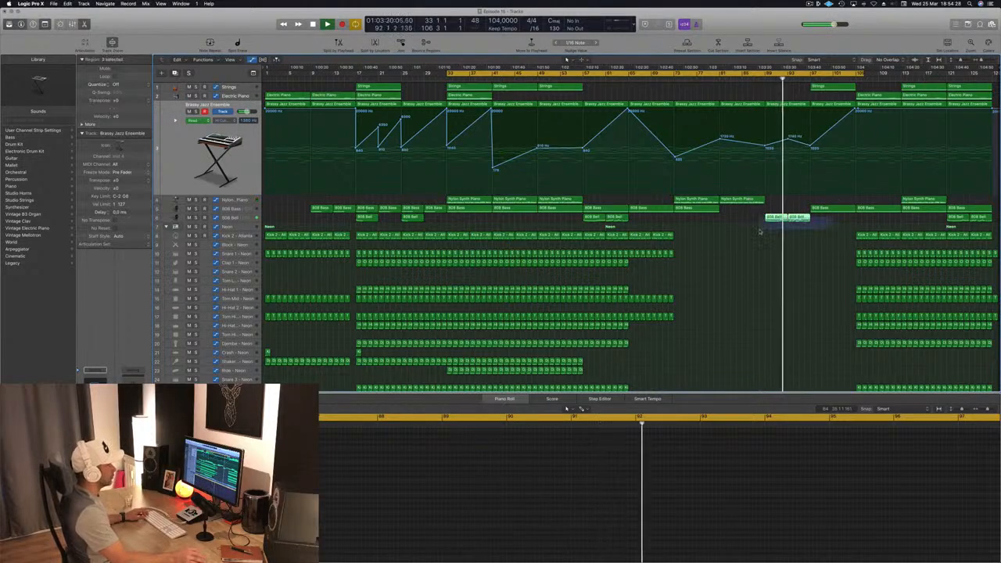
{"action": "left_click_drag", "start_coordinate": [759, 231], "coordinate": [759, 234]}
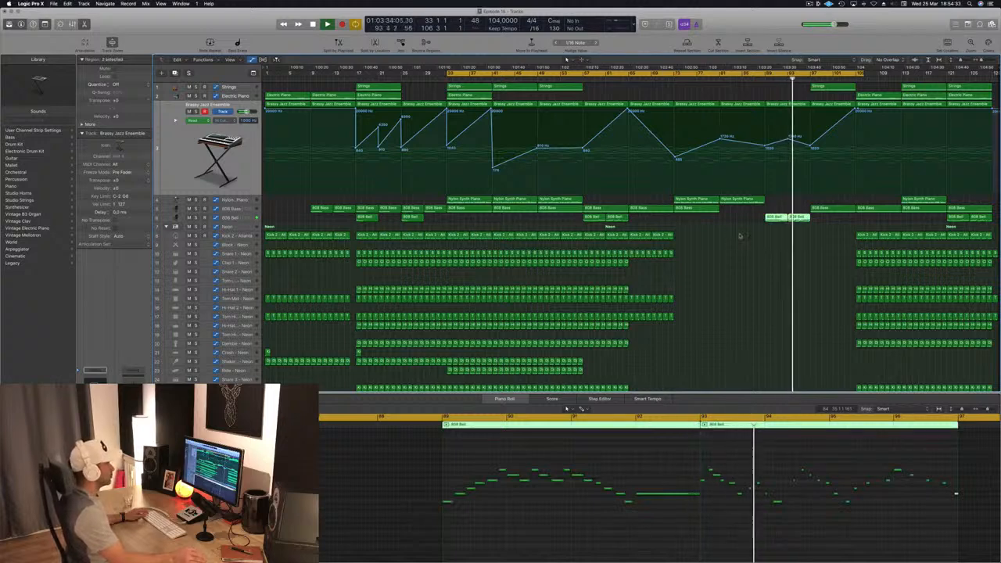
{"action": "left_click", "coordinate": [813, 139]}
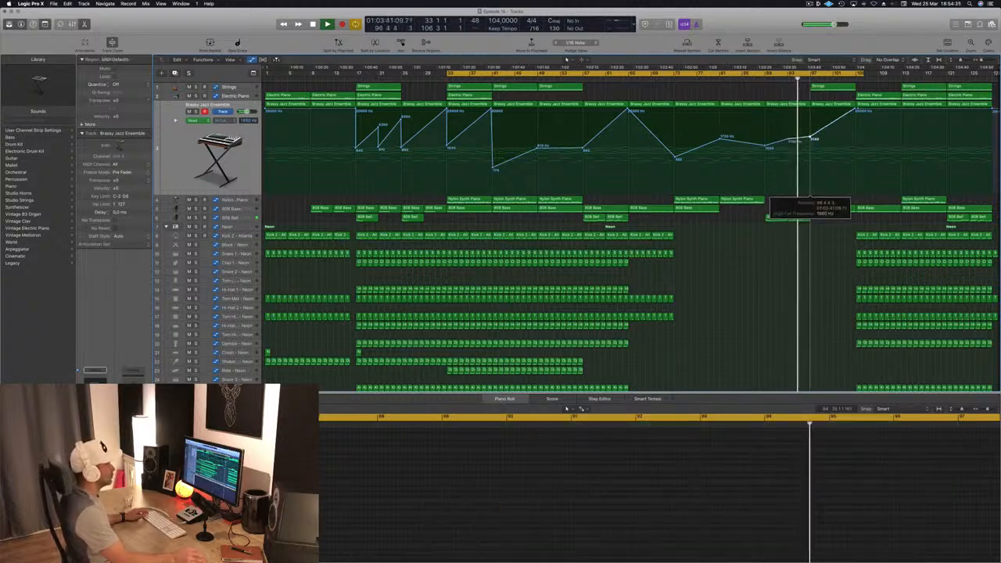
{"action": "left_click_drag", "start_coordinate": [811, 132], "coordinate": [811, 131]}
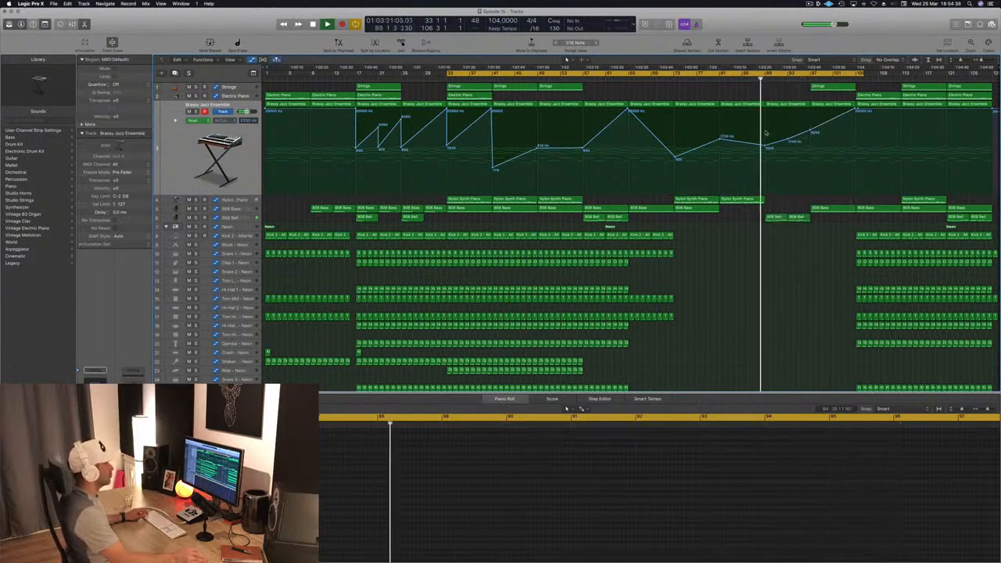
Copy the 808 Bass region from bar 97 to bar 89 and clear the selection.
{"action": "left_click", "coordinate": [806, 209]}
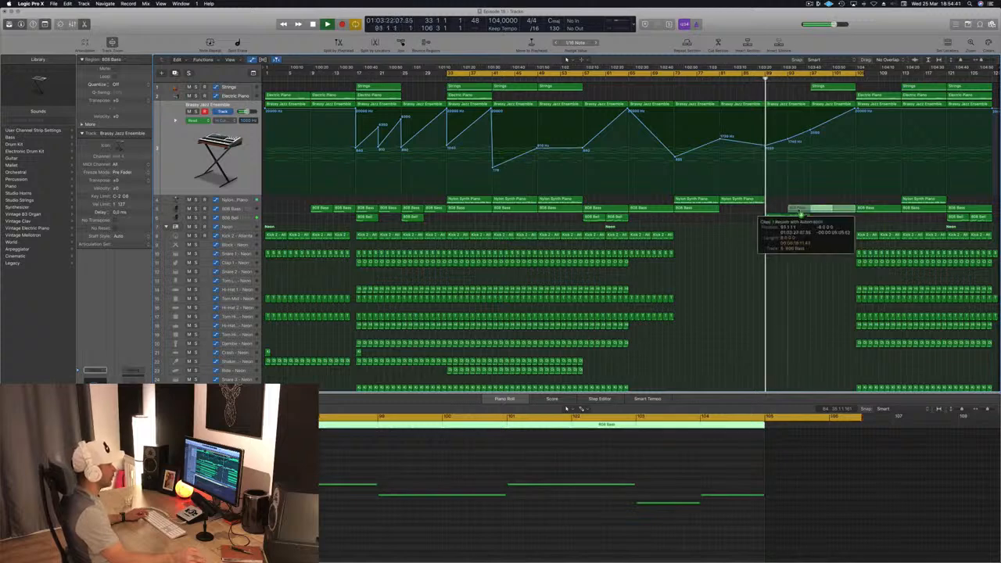
{"action": "left_click_drag", "start_coordinate": [785, 217], "coordinate": [787, 213]}
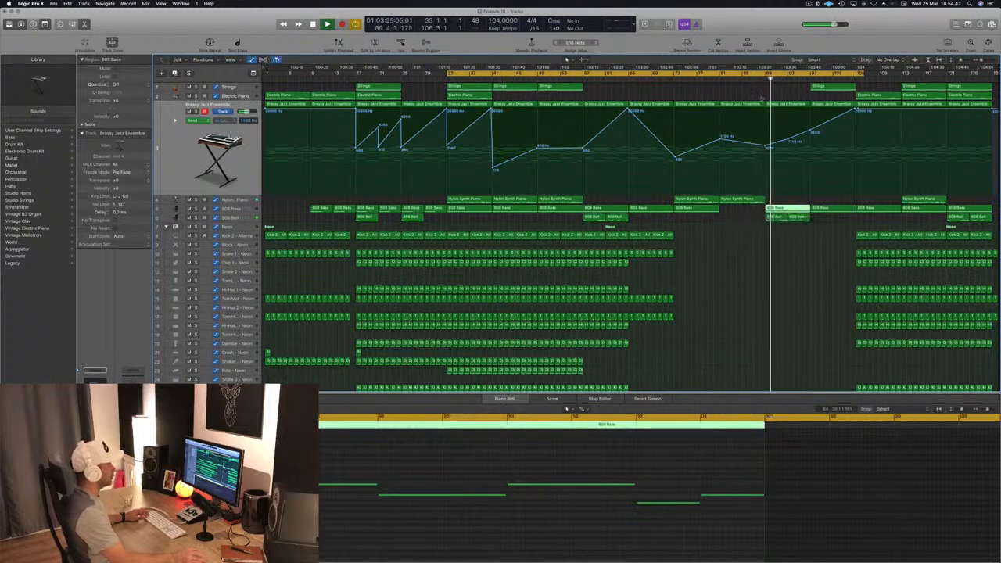
{"action": "left_click", "coordinate": [745, 319]}
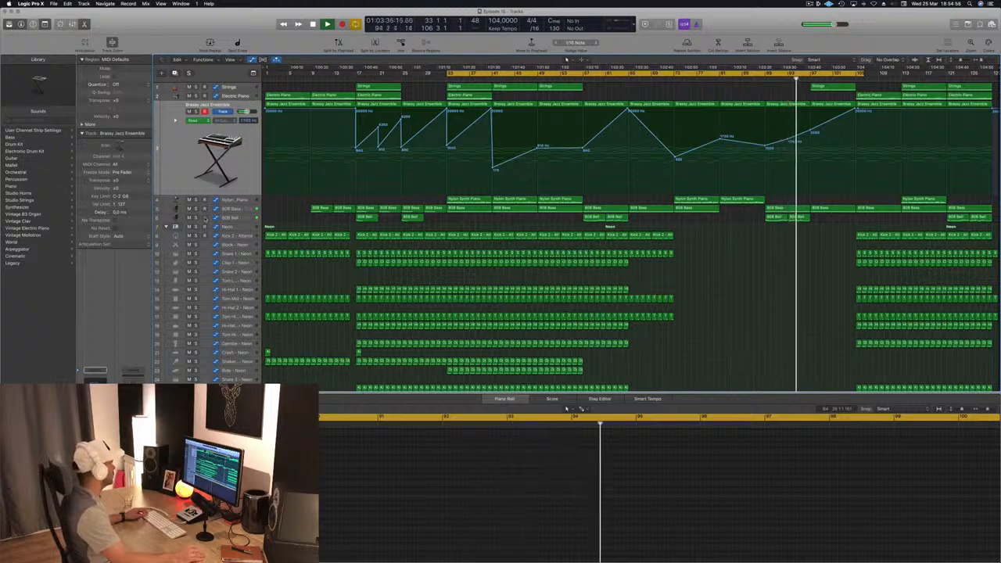
Solo the 808 Bell track to check it alone, unsolo it, and audition the full mix from bar 89.
{"action": "left_click", "coordinate": [196, 217]}
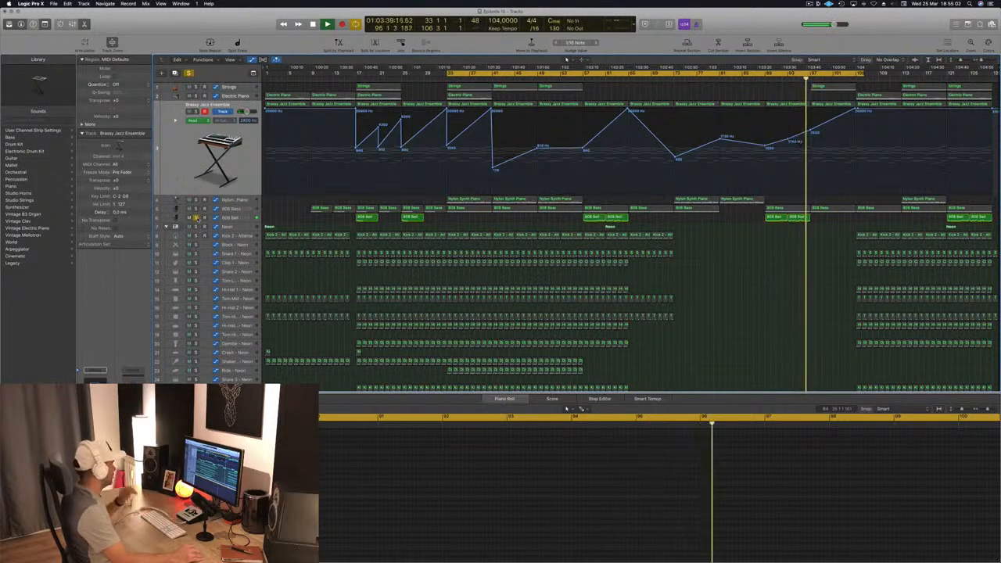
{"action": "left_click", "coordinate": [233, 219]}
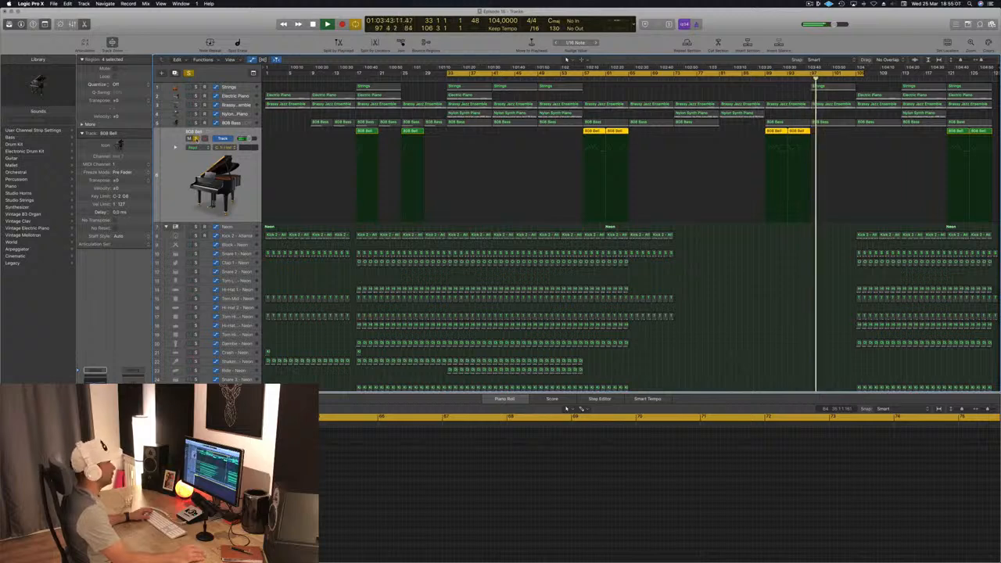
{"action": "key", "text": "s"}
{"action": "left_click", "coordinate": [764, 79]}
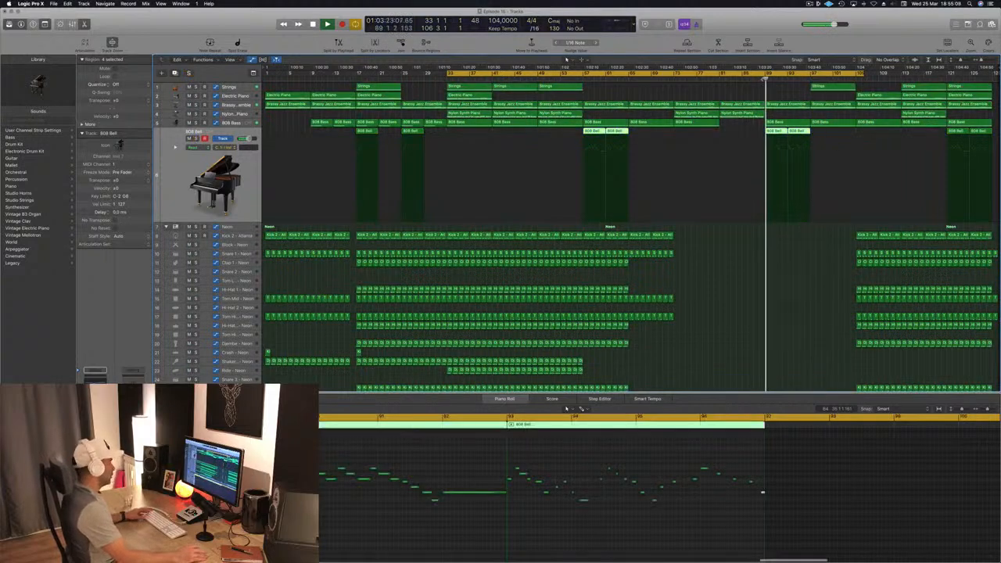
{"action": "key", "text": "super+Up"}
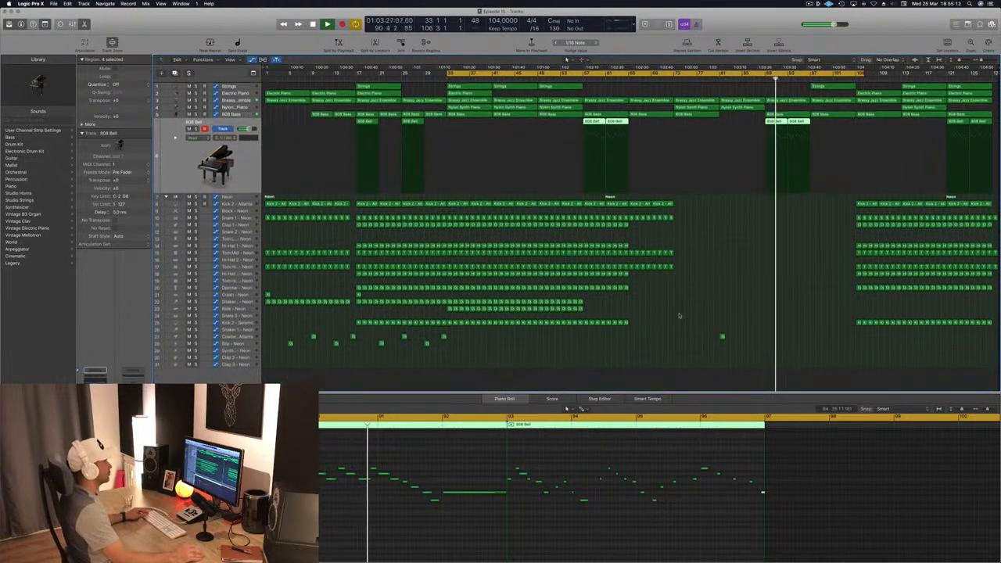
{"action": "key", "text": "super+Down"}
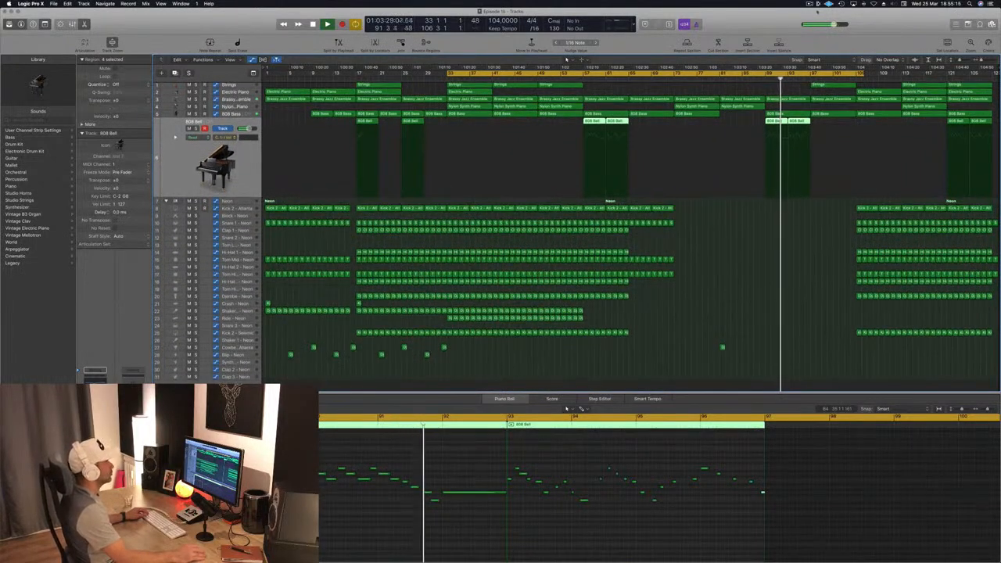
{"action": "left_click", "coordinate": [809, 3]}
{"action": "left_click", "coordinate": [767, 28]}
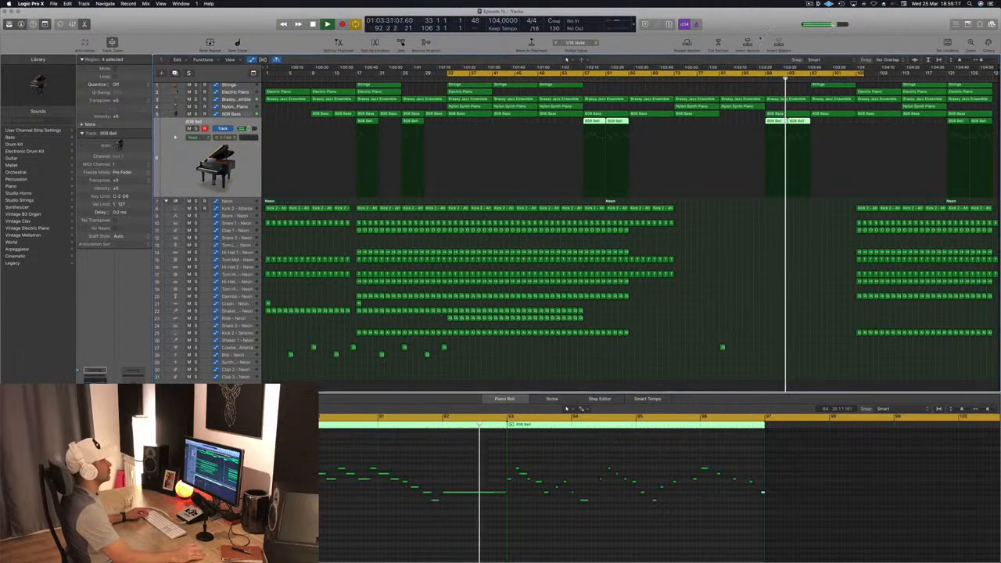
Clear the region selection and open the Mixer below the arrangement.
{"action": "left_click", "coordinate": [667, 327]}
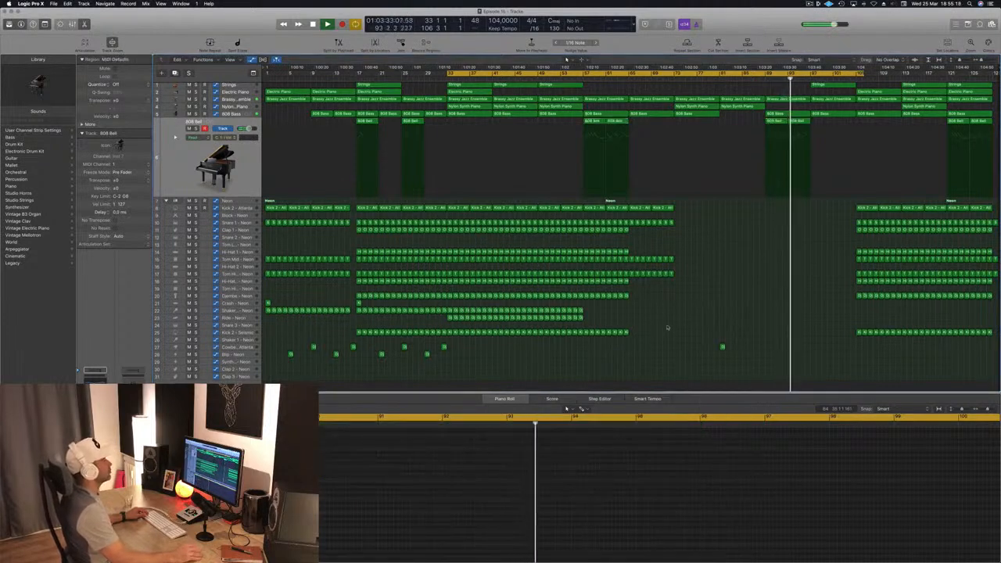
{"action": "scroll", "coordinate": [667, 325], "scroll_direction": "up", "scroll_amount": 1}
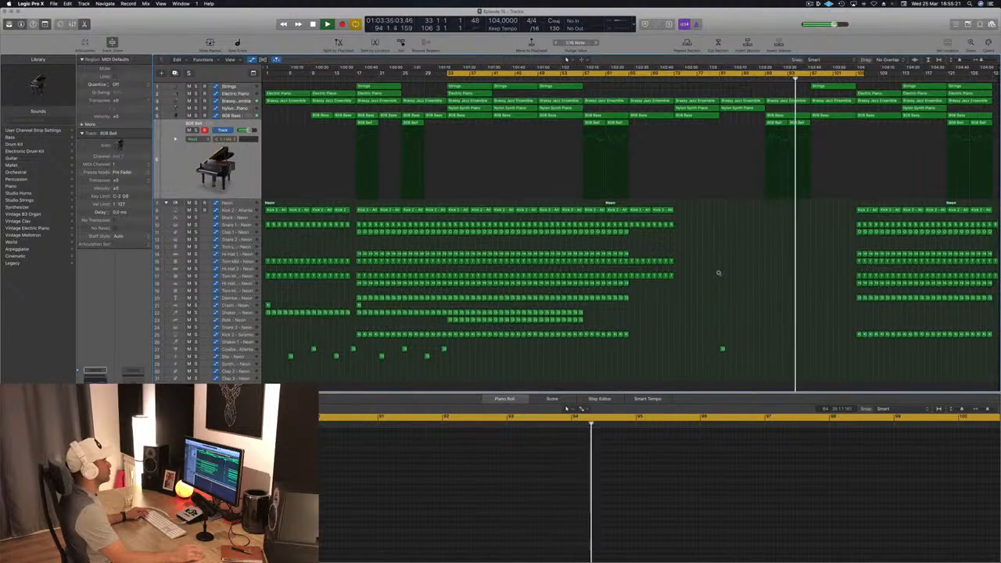
{"action": "scroll", "coordinate": [719, 273], "scroll_direction": "up", "scroll_amount": 2}
{"action": "scroll", "coordinate": [719, 281], "scroll_direction": "down", "scroll_amount": 5}
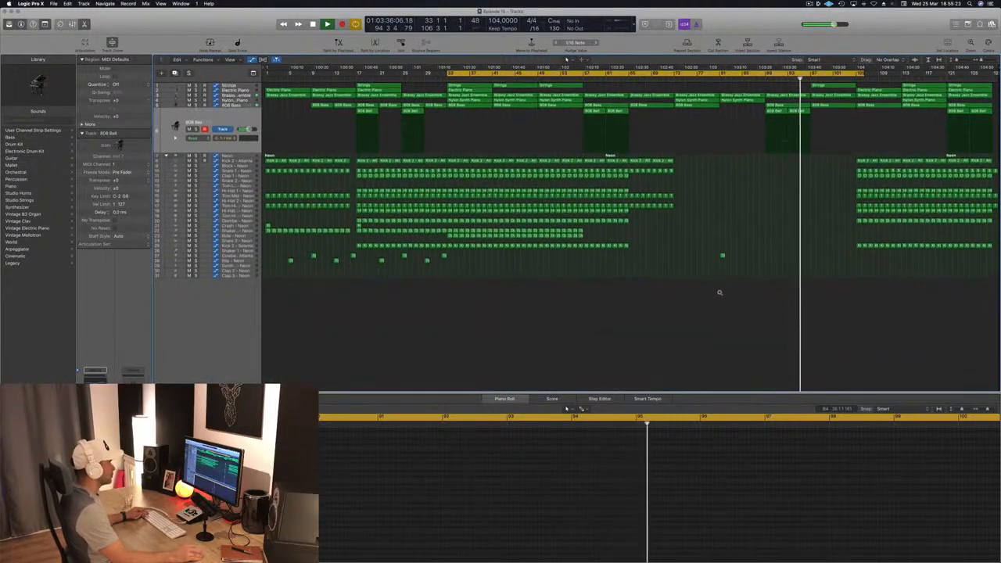
{"action": "scroll", "coordinate": [719, 292], "scroll_direction": "up", "scroll_amount": 2}
{"action": "key", "text": "x"}
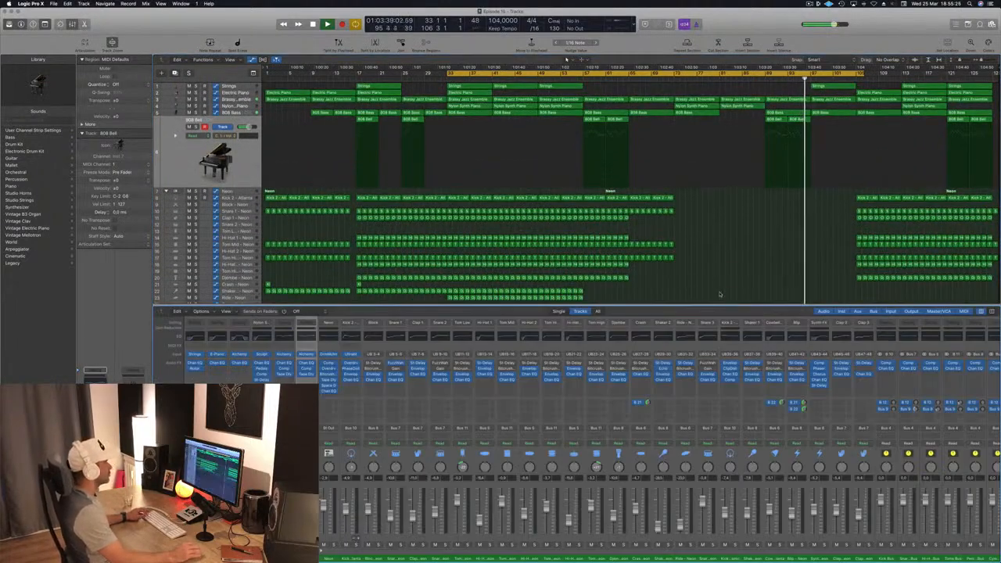
Close the Mixer and copy the Nylon Synth Piano region from bar 113 to bar 97.
{"action": "key", "text": "x"}
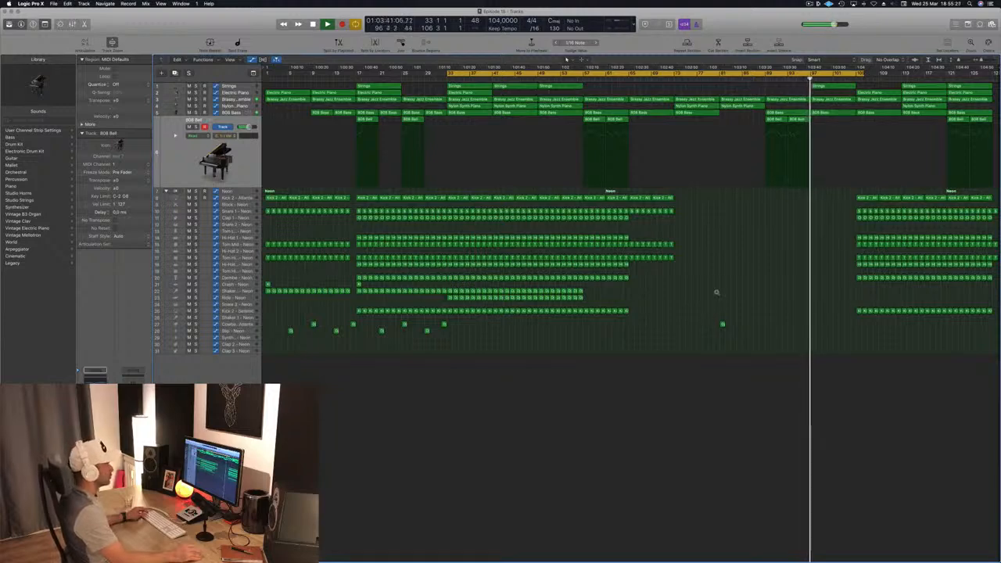
{"action": "scroll", "coordinate": [716, 292], "scroll_direction": "down", "scroll_amount": 2}
{"action": "scroll", "coordinate": [742, 274], "scroll_direction": "up", "scroll_amount": 4}
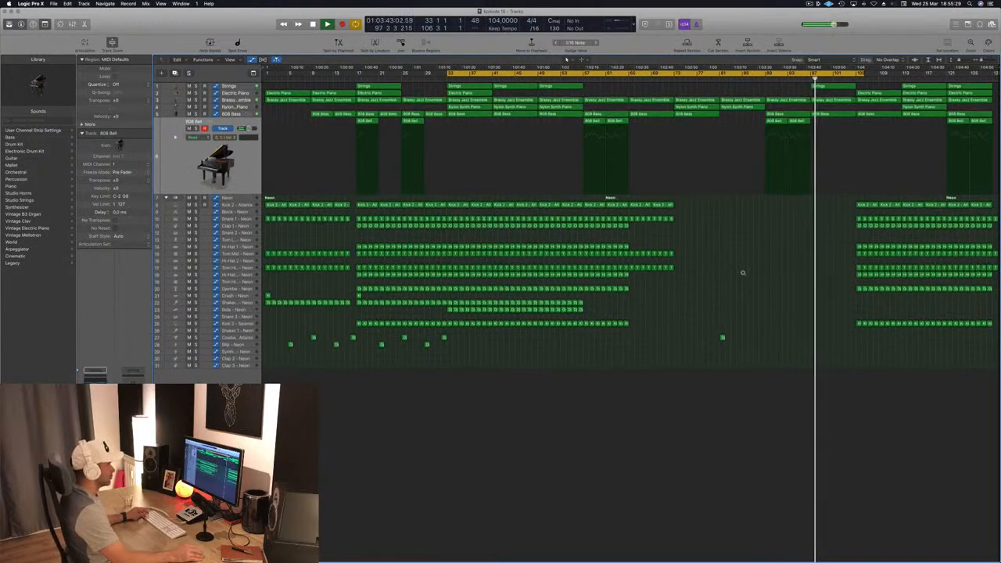
{"action": "scroll", "coordinate": [742, 273], "scroll_direction": "up", "scroll_amount": 1}
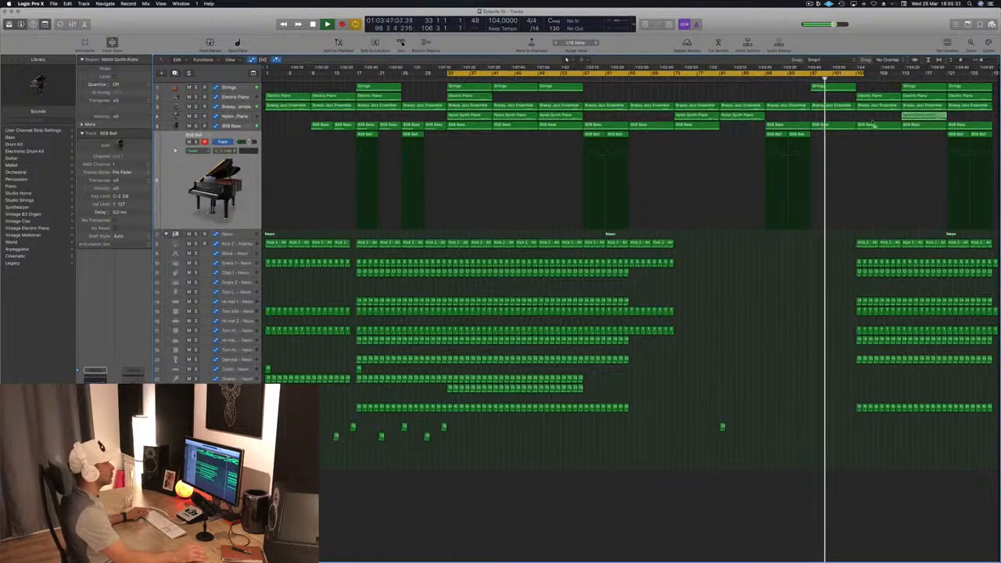
{"action": "left_click_drag", "start_coordinate": [873, 124], "coordinate": [839, 125]}
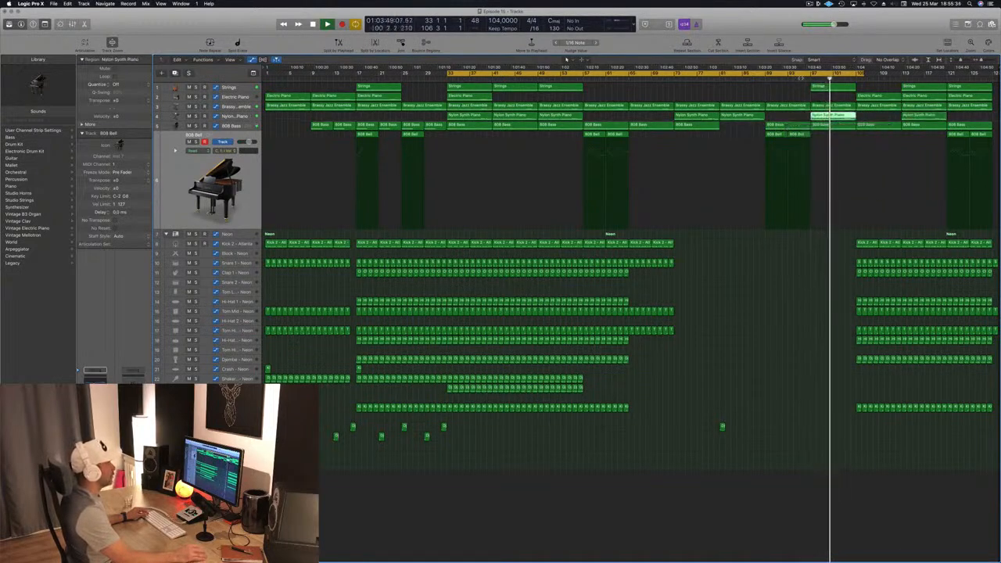
Save the project, then audition the section from bar 89 and delete the Strings region at bar 97.
{"action": "left_click", "coordinate": [764, 80]}
{"action": "key", "text": "super+s"}
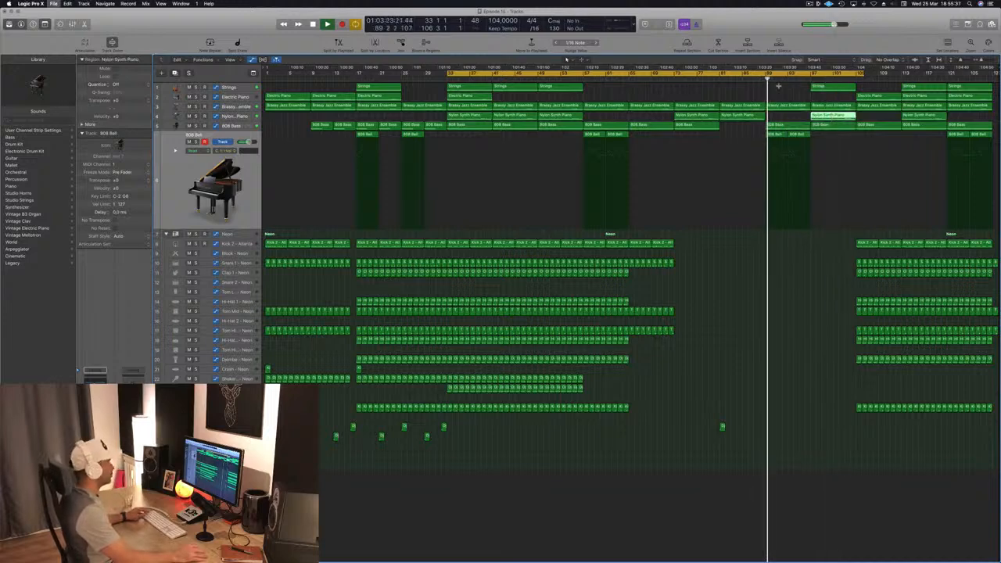
{"action": "left_click", "coordinate": [804, 80]}
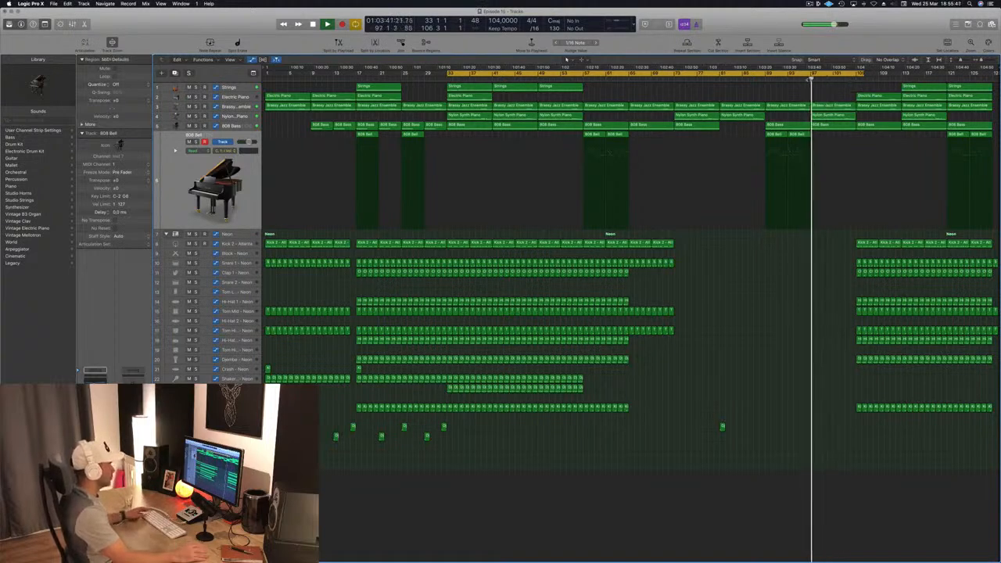
{"action": "left_click", "coordinate": [805, 79]}
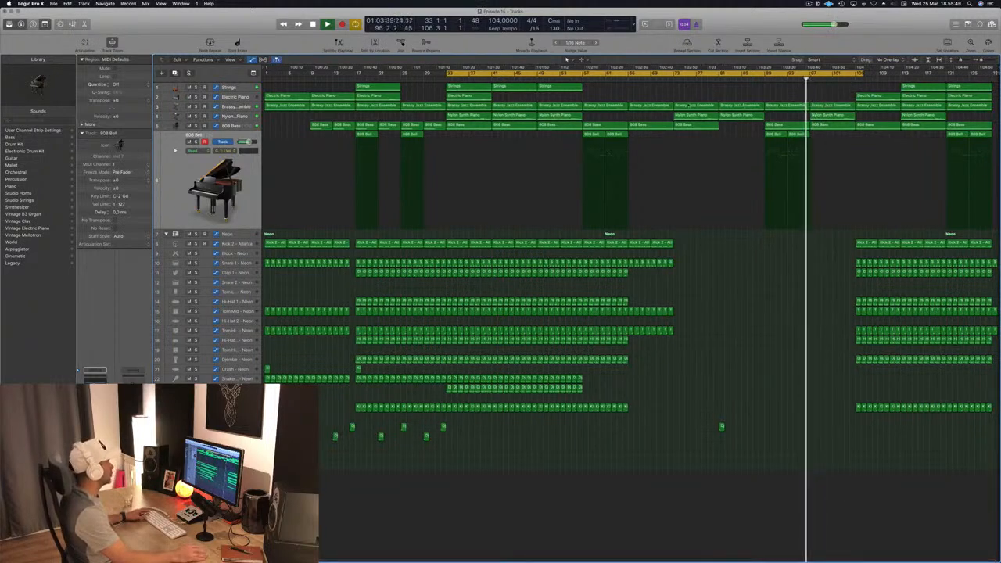
Raise the Brassy Jazz Ensemble filter automation point at bar 97 to the maximum and remove the point at bar 93.
{"action": "left_click", "coordinate": [248, 108]}
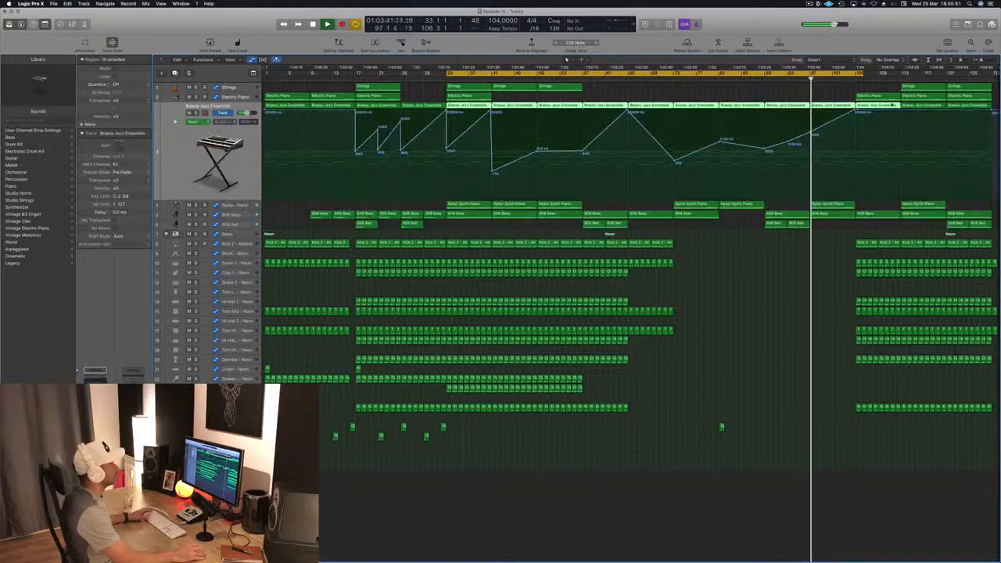
{"action": "left_click_drag", "start_coordinate": [810, 134], "coordinate": [810, 110]}
{"action": "left_click", "coordinate": [758, 80]}
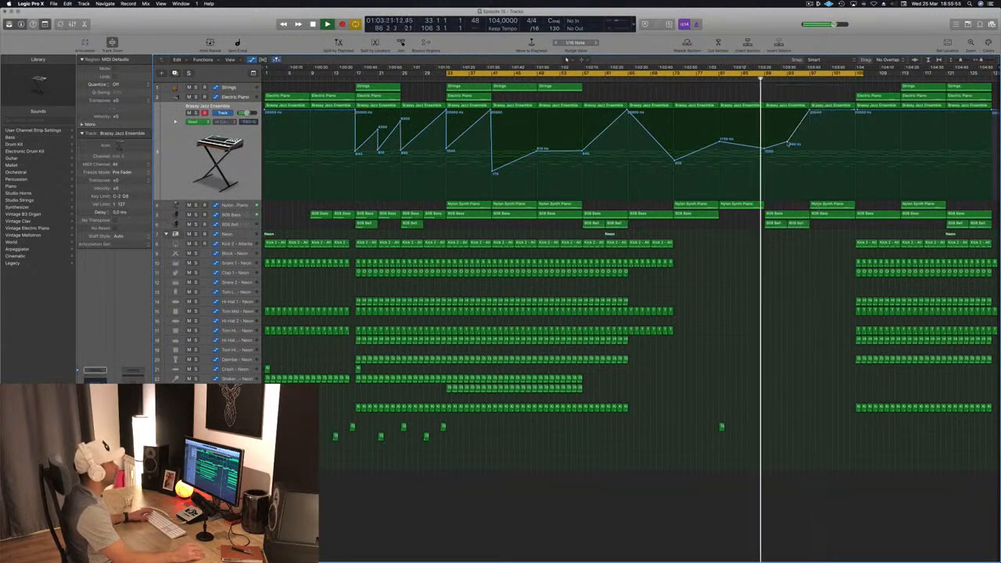
{"action": "left_click", "coordinate": [787, 142]}
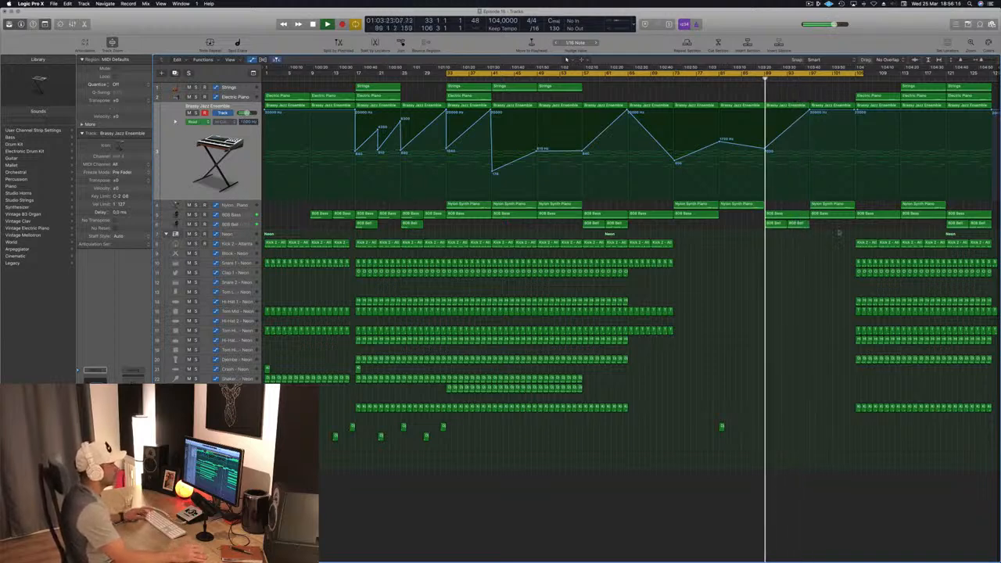
Copy the Kick 2 and Snare 1 regions to bar 97 and cut off their last bar before bar 105.
{"action": "left_click_drag", "start_coordinate": [791, 247], "coordinate": [773, 247]}
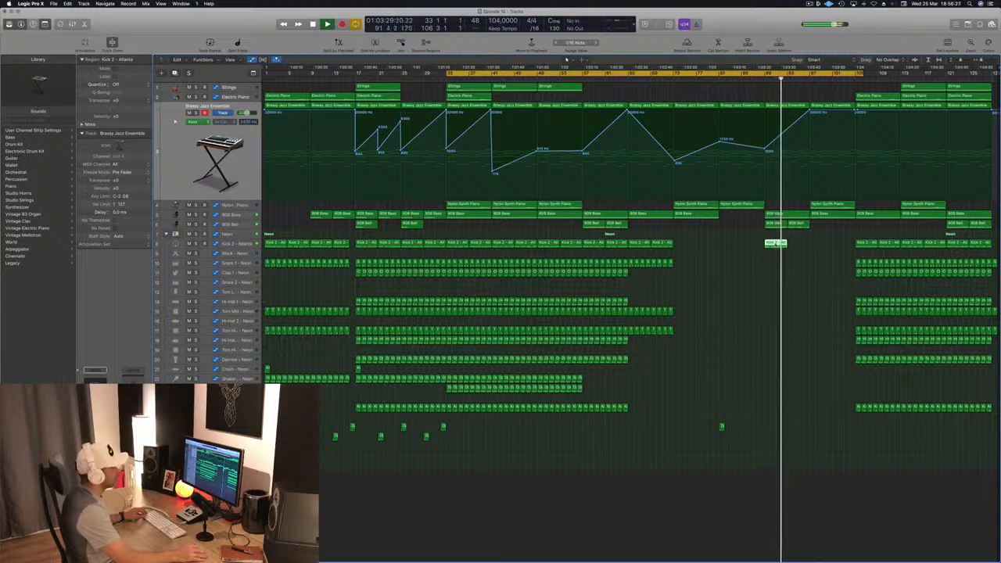
{"action": "key", "text": "Delete"}
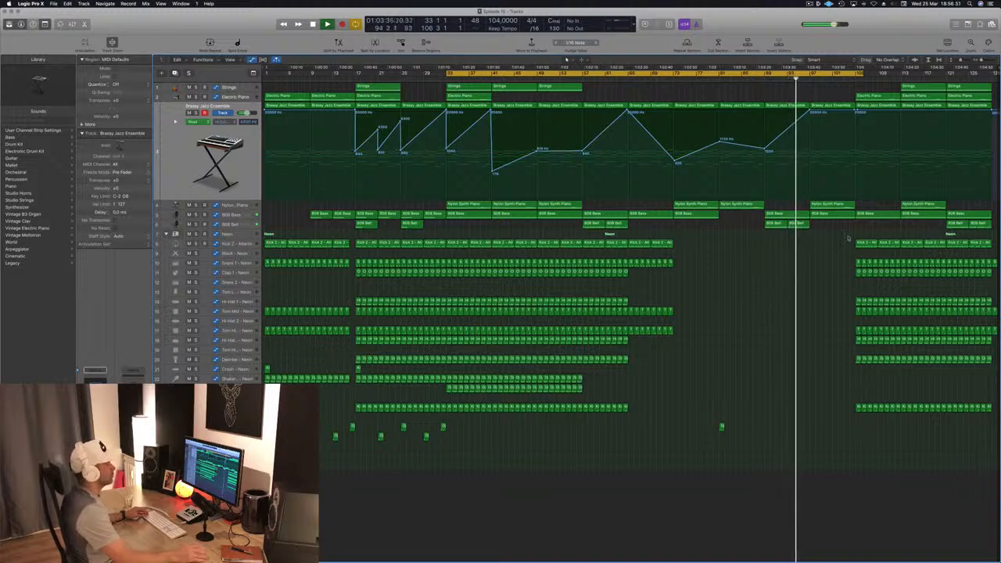
{"action": "left_click_drag", "start_coordinate": [847, 236], "coordinate": [827, 247]}
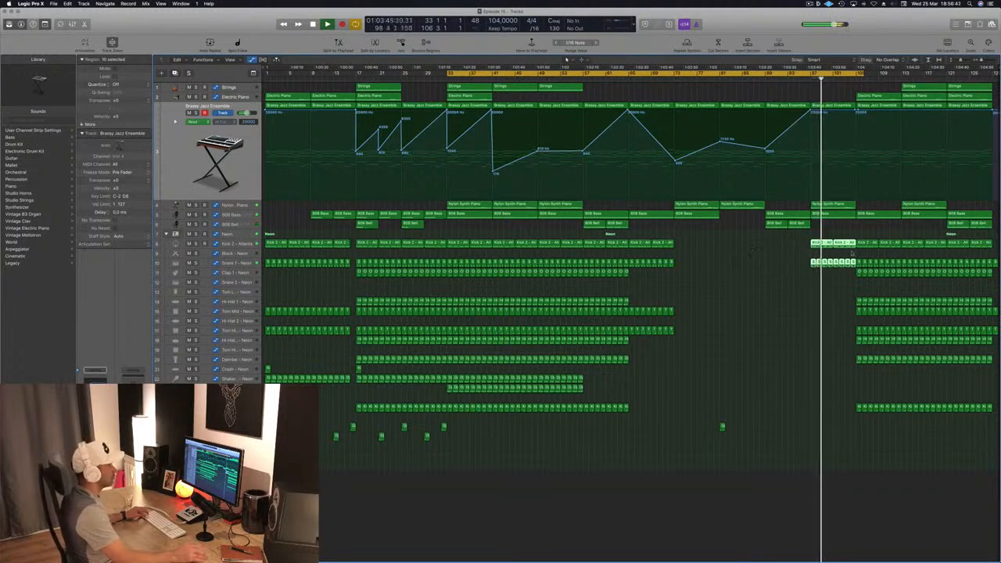
{"action": "key", "text": "super+Right"}
{"action": "key", "text": "super+Right"}
{"action": "key", "text": "super+Right"}
{"action": "left_click_drag", "start_coordinate": [886, 231], "coordinate": [898, 282]}
{"action": "key", "text": "Delete"}
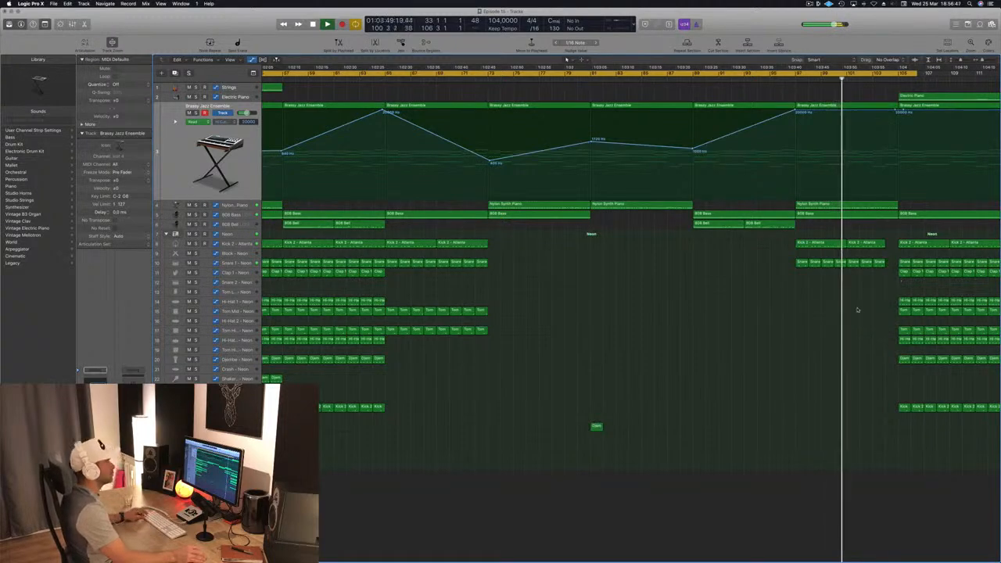
Lower the Brassy Jazz Ensemble filter point at bar 105 and delete the Electric Piano region at bar 113.
{"action": "scroll", "coordinate": [832, 318], "scroll_direction": "down", "scroll_amount": 5}
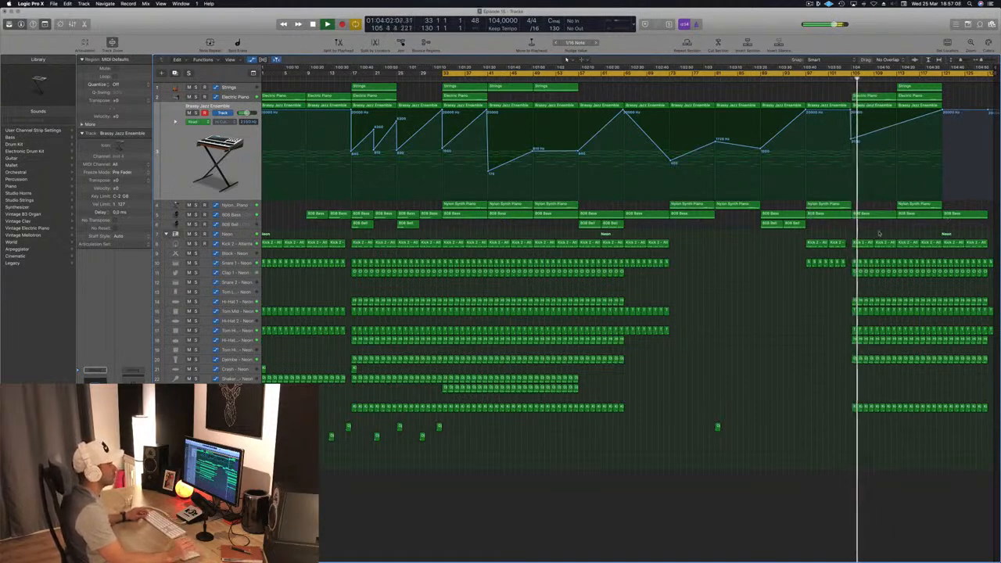
{"action": "left_click", "coordinate": [818, 262]}
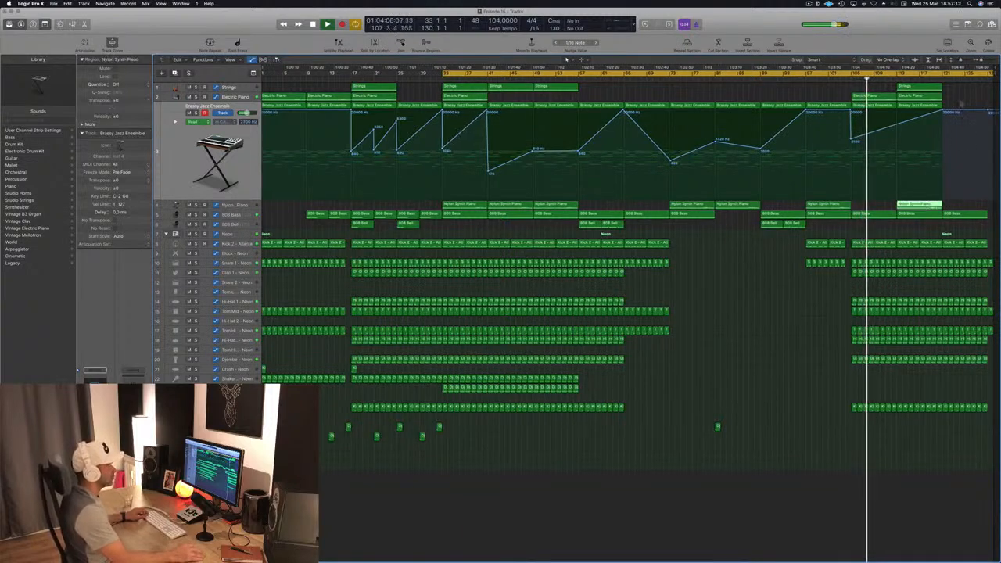
{"action": "left_click", "coordinate": [913, 95]}
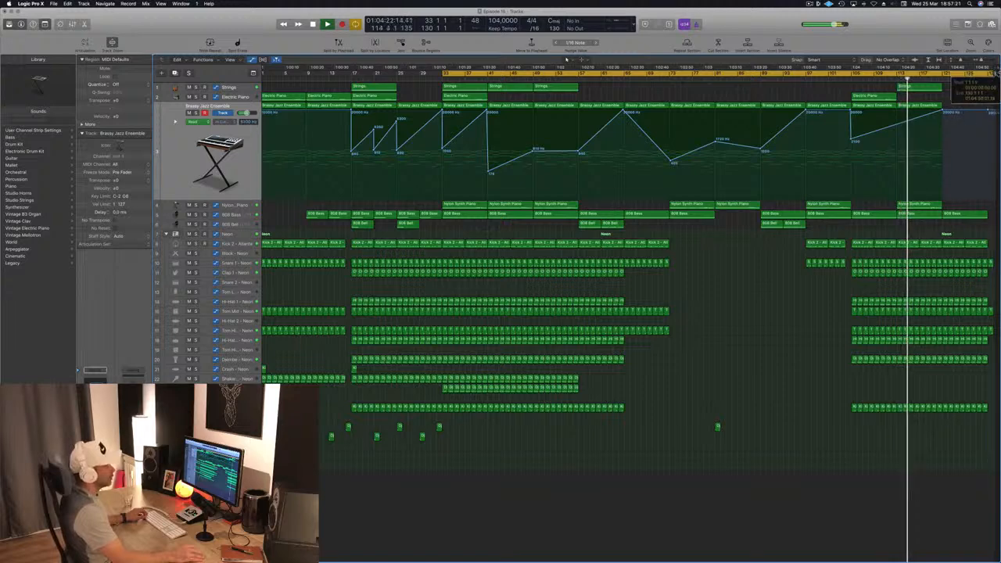
Extend the project end to bar 141 and delete the drum regions running past bar 129.
{"action": "left_click_drag", "start_coordinate": [994, 74], "coordinate": [997, 74]}
{"action": "left_click_drag", "start_coordinate": [971, 237], "coordinate": [938, 394]}
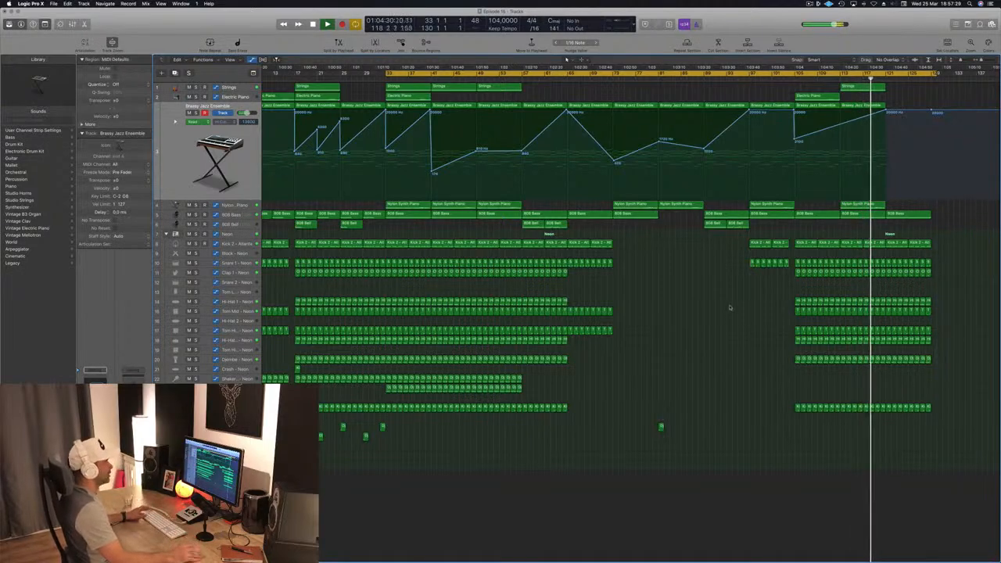
Add a Brassy Jazz Ensemble filter point at bar 113 and lower the bar 121 point, leaving a rise to bar 129.
{"action": "scroll", "coordinate": [729, 307], "scroll_direction": "left", "scroll_amount": 3}
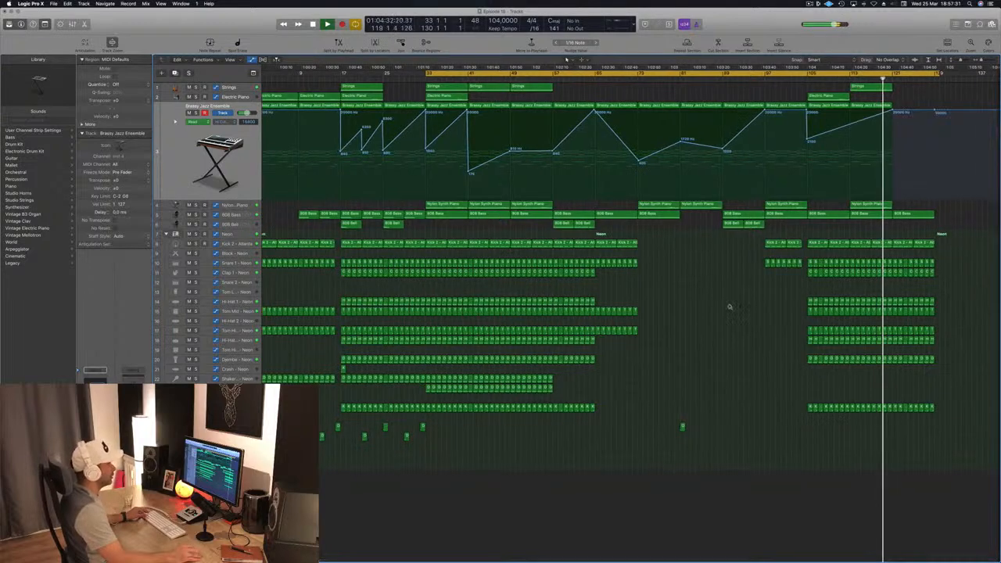
{"action": "scroll", "coordinate": [730, 307], "scroll_direction": "left", "scroll_amount": 1}
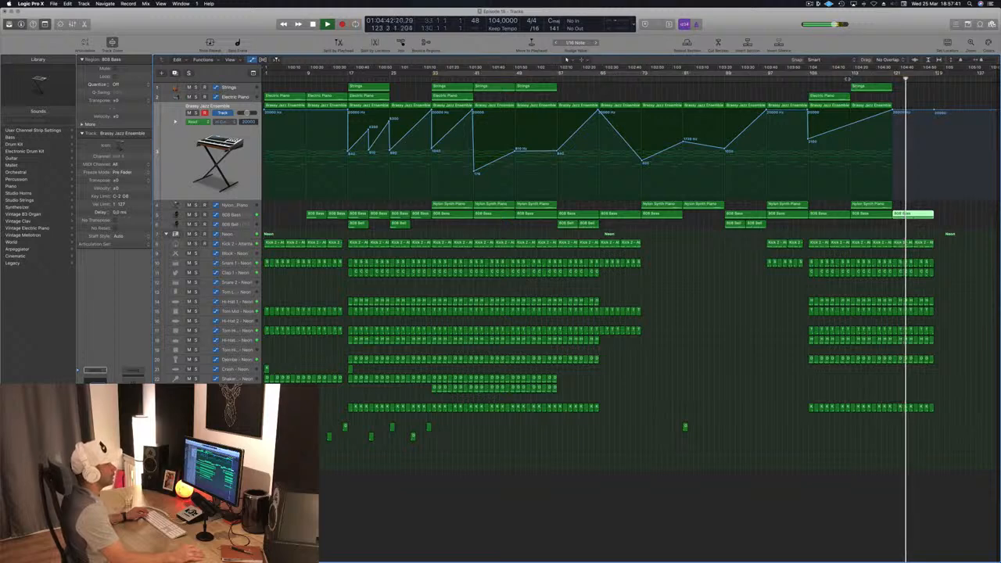
{"action": "left_click", "coordinate": [845, 78]}
{"action": "left_click", "coordinate": [854, 76]}
{"action": "left_click", "coordinate": [850, 125]}
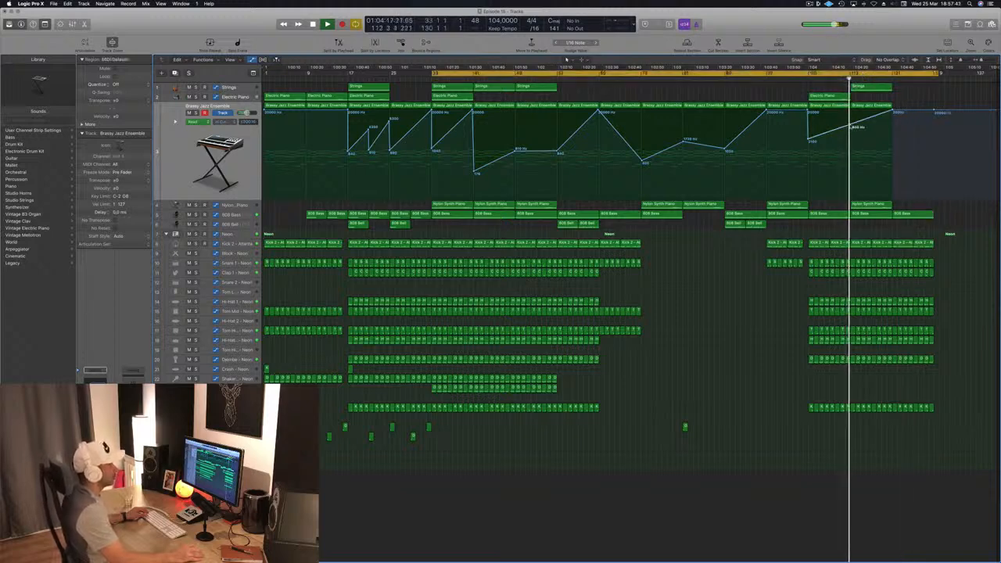
{"action": "left_click", "coordinate": [892, 111]}
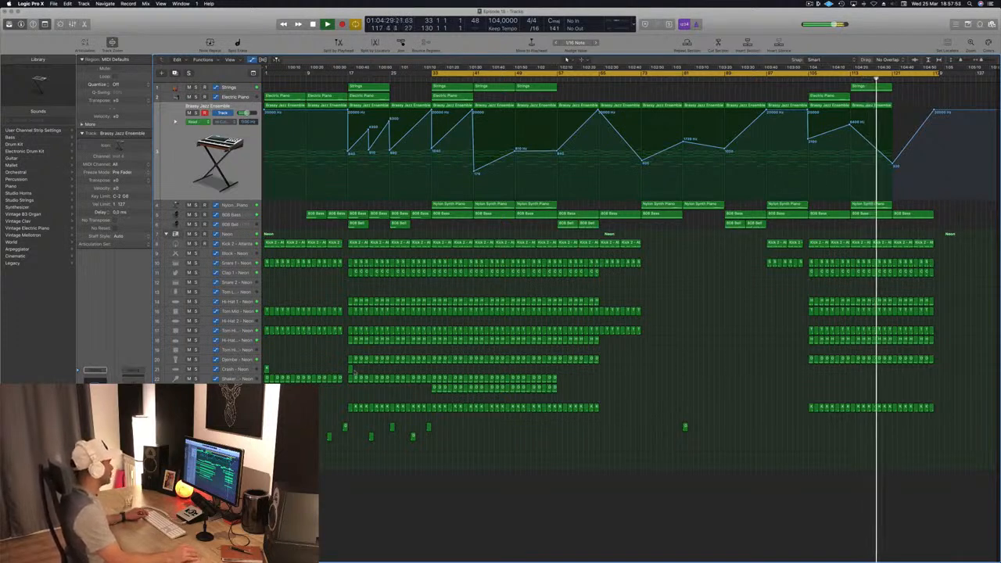
Copy the Crash region from bar 17 to bar 105 and fill bars 105 to 121 with copied Shaker and Ride regions.
{"action": "left_click", "coordinate": [349, 368]}
{"action": "left_click_drag", "start_coordinate": [350, 368], "coordinate": [812, 368]}
{"action": "left_click_drag", "start_coordinate": [563, 372], "coordinate": [831, 378]}
{"action": "left_click", "coordinate": [804, 79]}
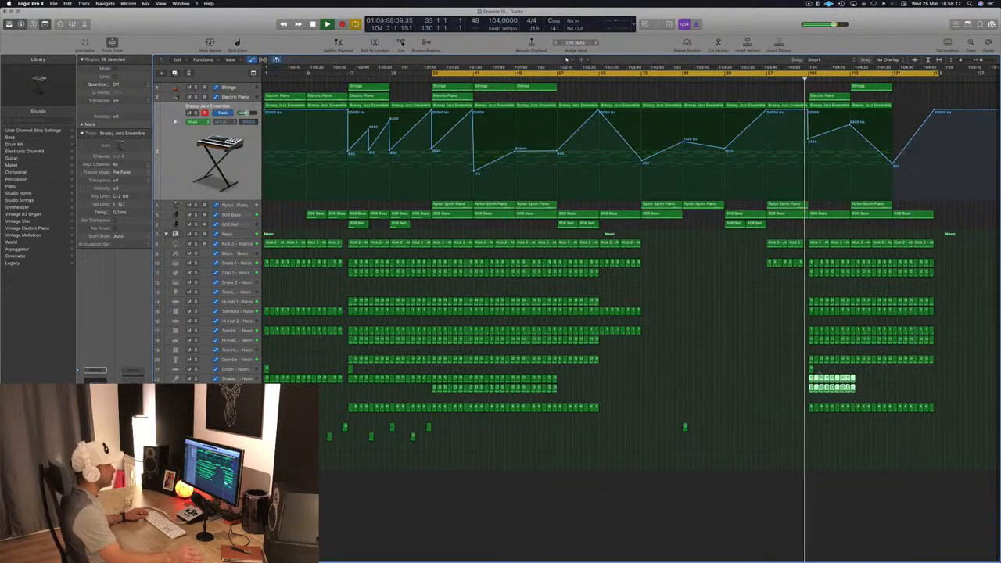
{"action": "left_click_drag", "start_coordinate": [811, 380], "coordinate": [860, 383]}
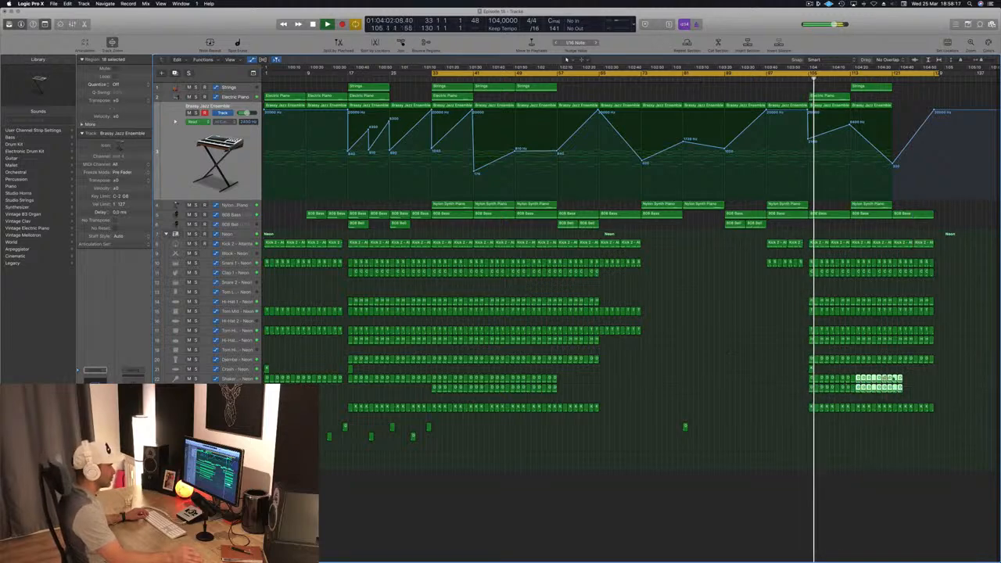
{"action": "left_click", "coordinate": [936, 377]}
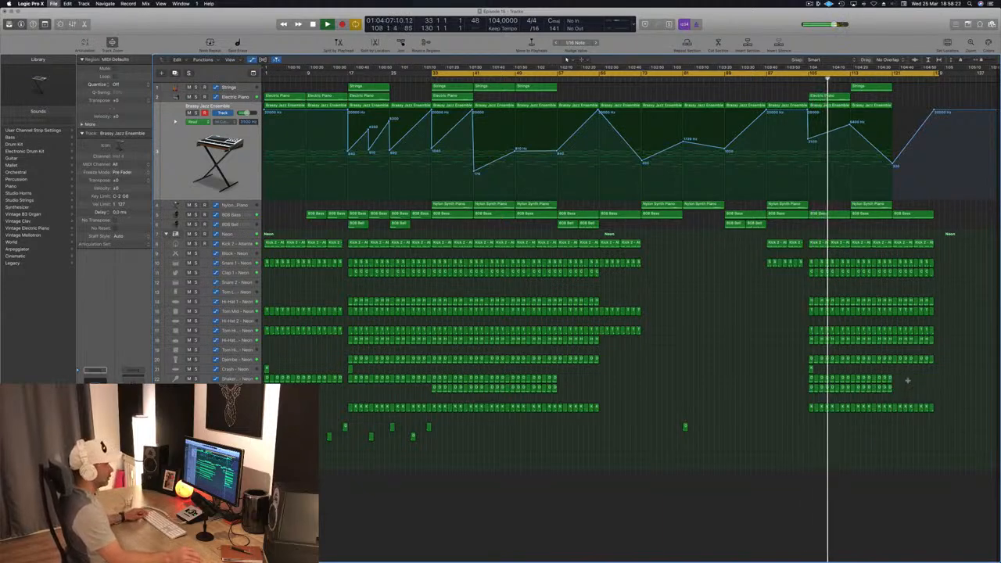
Save the project and restart playback of the arrangement.
{"action": "scroll", "coordinate": [938, 376], "scroll_direction": "up", "scroll_amount": 3}
{"action": "scroll", "coordinate": [938, 289], "scroll_direction": "down", "scroll_amount": 3}
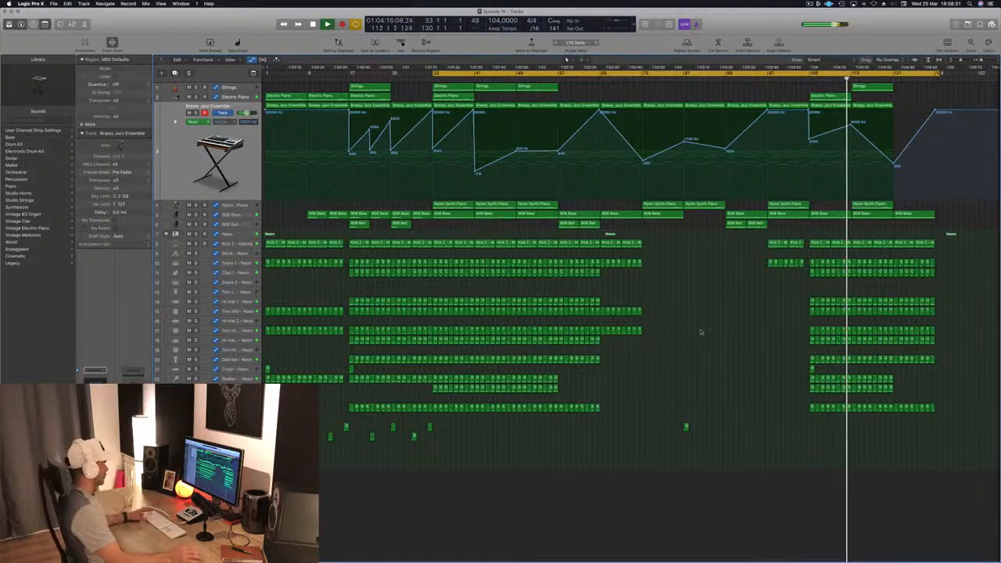
{"action": "key", "text": "super+s"}
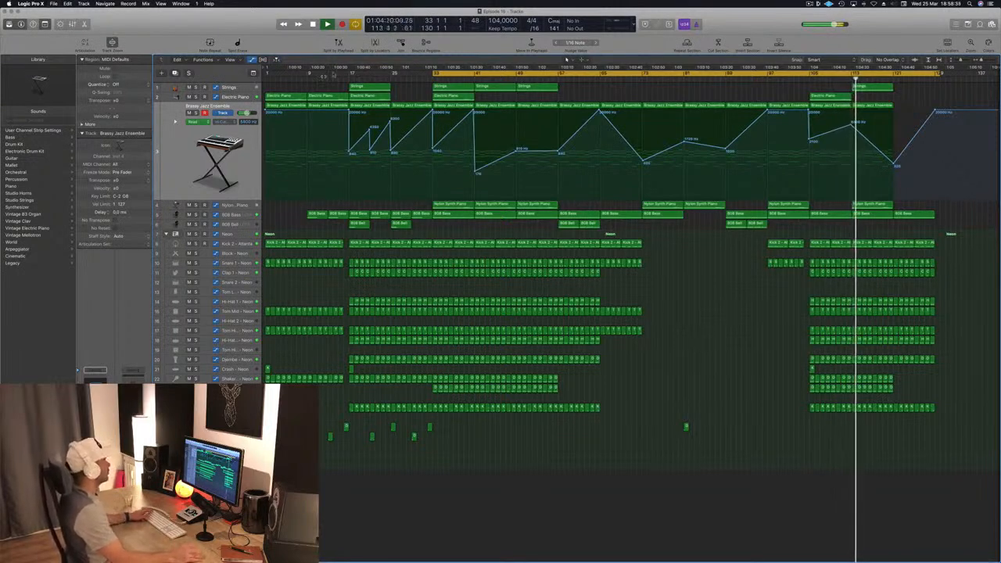
{"action": "key", "text": "space"}
{"action": "key", "text": "space"}
Select the Strings track, shorten the cycle range to bars 33 to 41, and restart playback.
{"action": "left_click", "coordinate": [216, 88]}
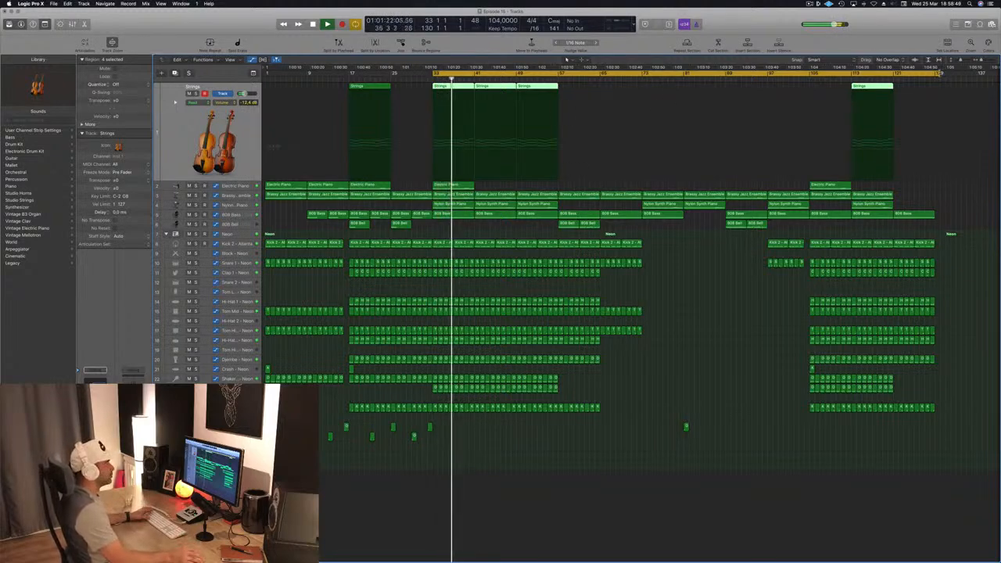
{"action": "left_click_drag", "start_coordinate": [939, 74], "coordinate": [464, 104]}
{"action": "key", "text": "space"}
{"action": "key", "text": "space"}
Select the Neon drum stack and solo it for the looped section.
{"action": "left_click", "coordinate": [236, 234]}
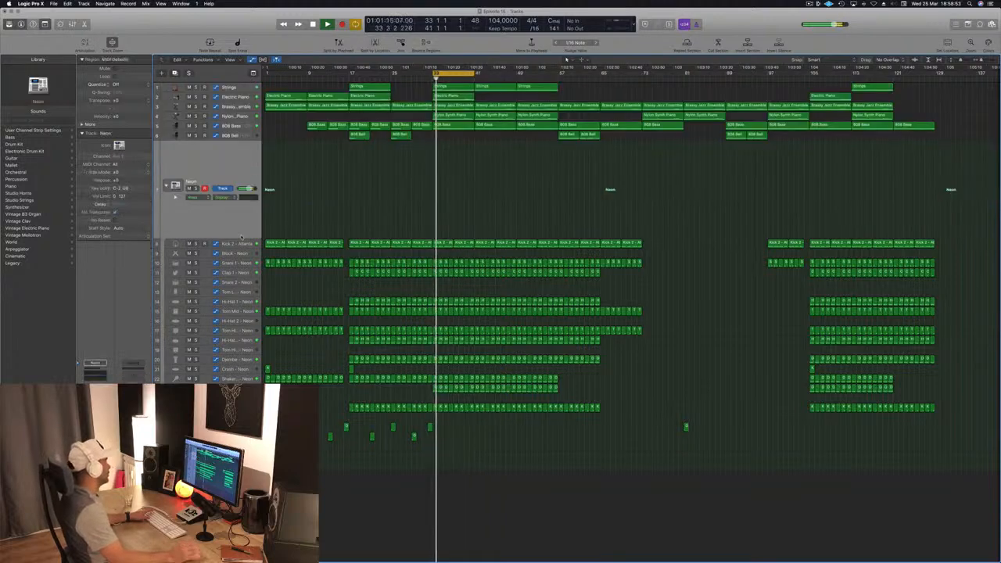
{"action": "key", "text": "space"}
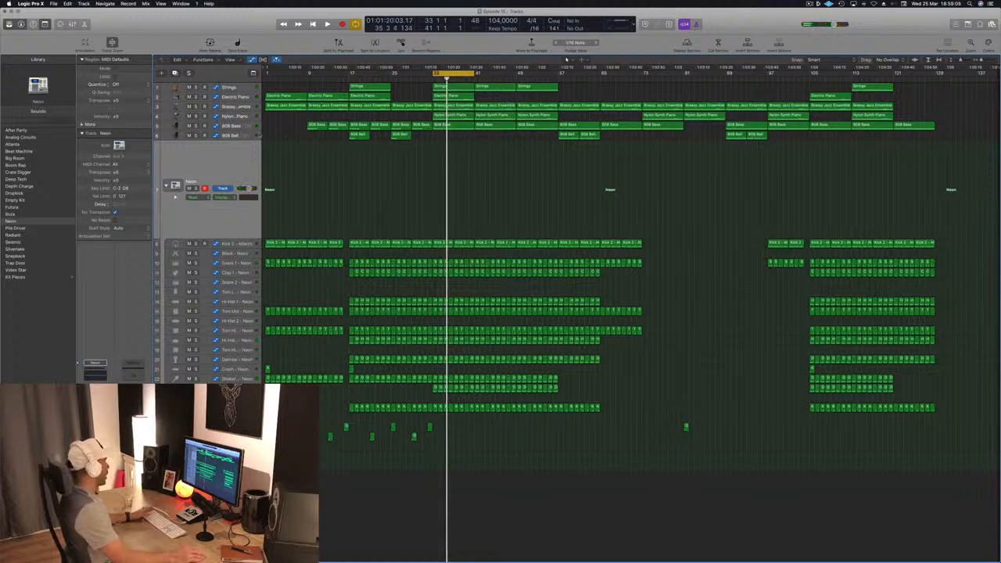
{"action": "left_click", "coordinate": [195, 188]}
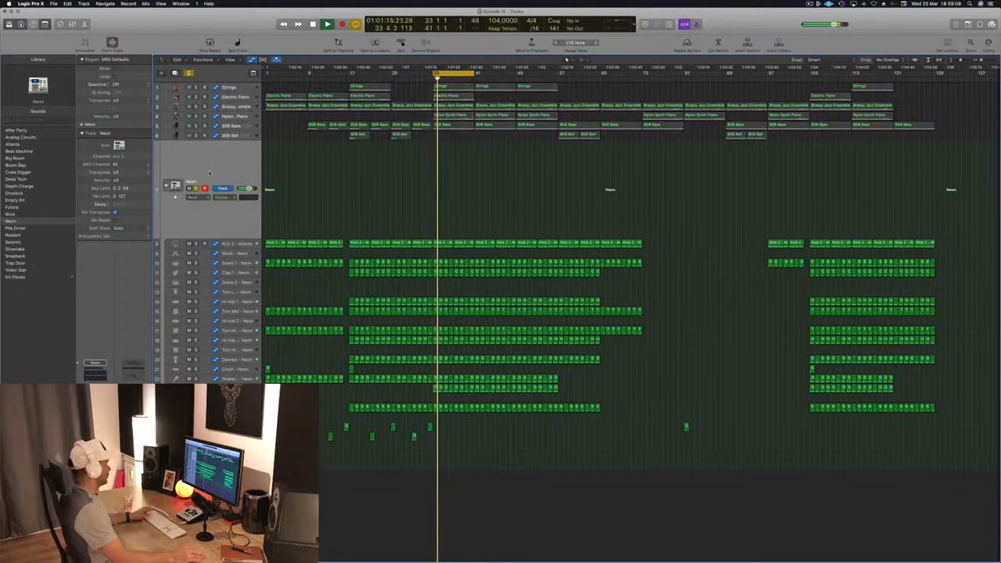
Select the Kick 2 - Seismic track, briefly solo the Djembe to check it, and select the Djembe track.
{"action": "left_click", "coordinate": [179, 407]}
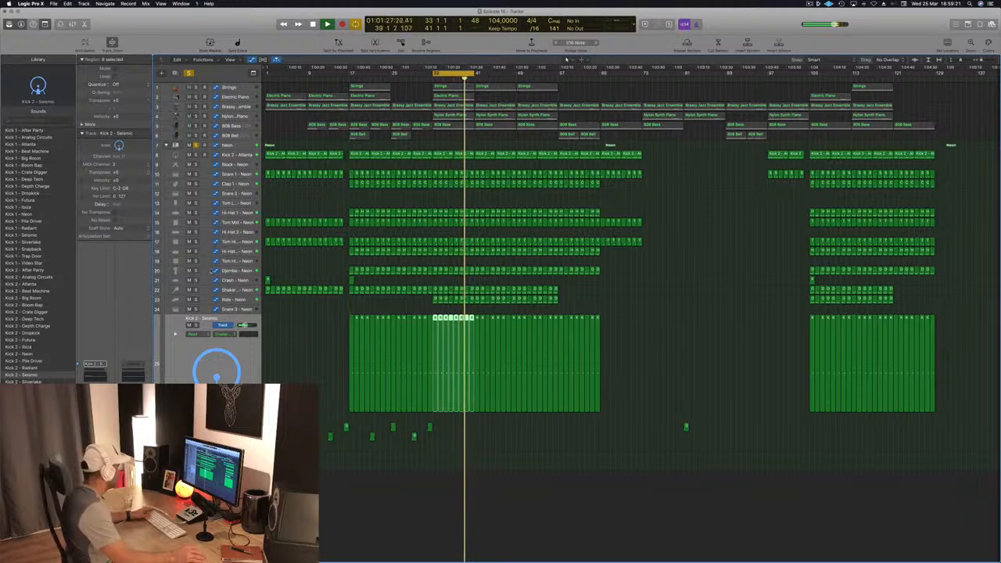
{"action": "left_click", "coordinate": [196, 271]}
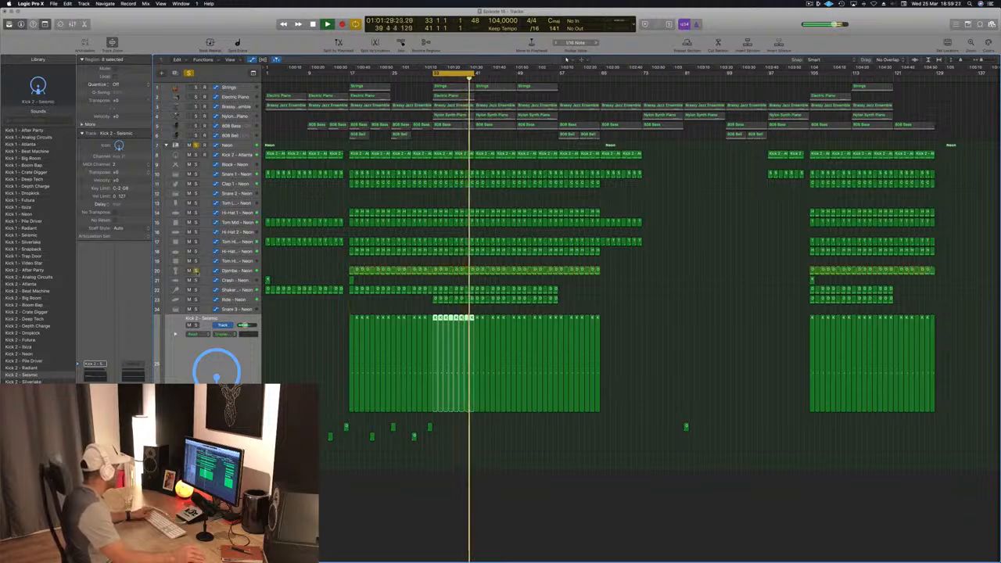
{"action": "left_click", "coordinate": [196, 270]}
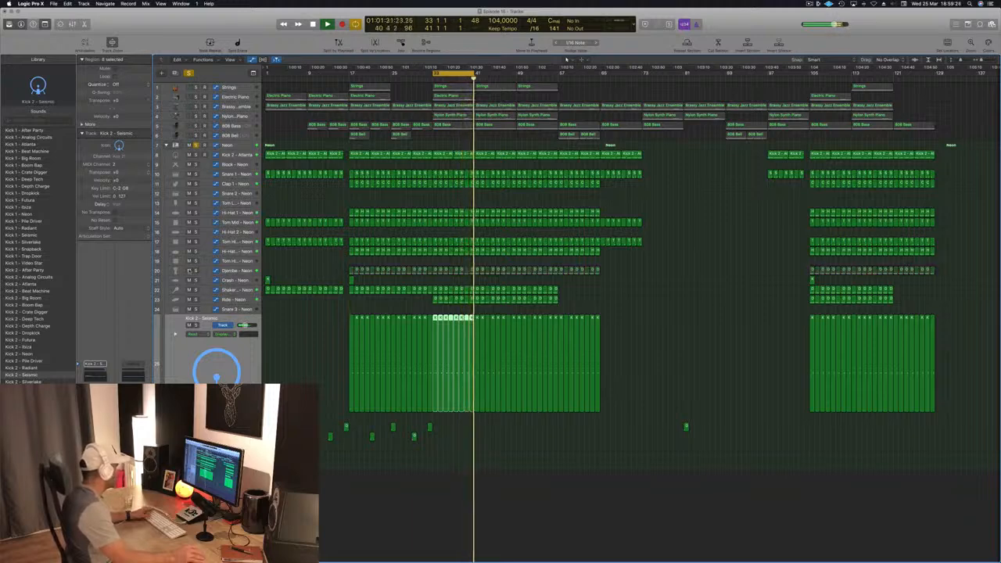
{"action": "left_click", "coordinate": [247, 270]}
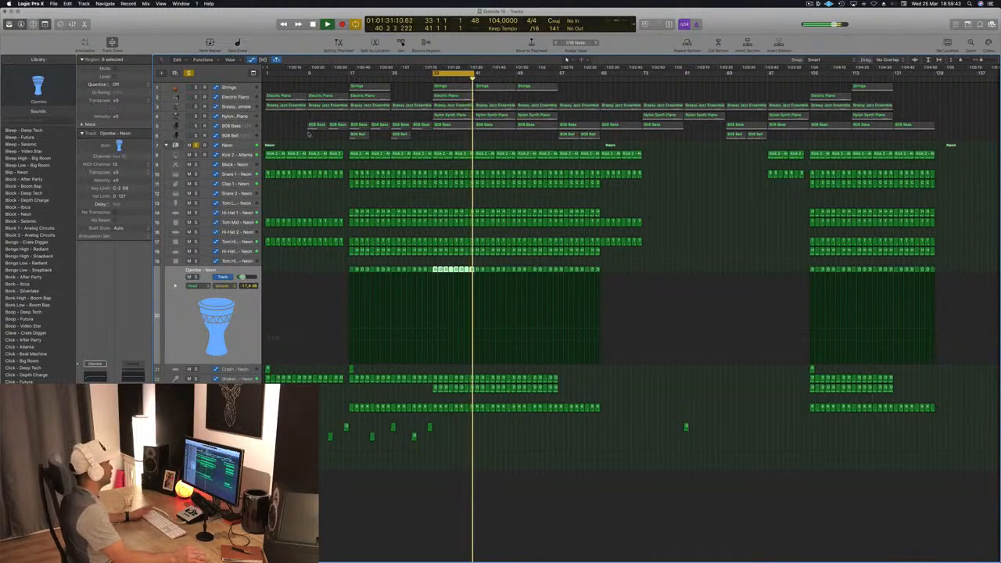
Solo the 808 Bass track and check the settings of its Vintage VCA compressor.
{"action": "left_click", "coordinate": [223, 126]}
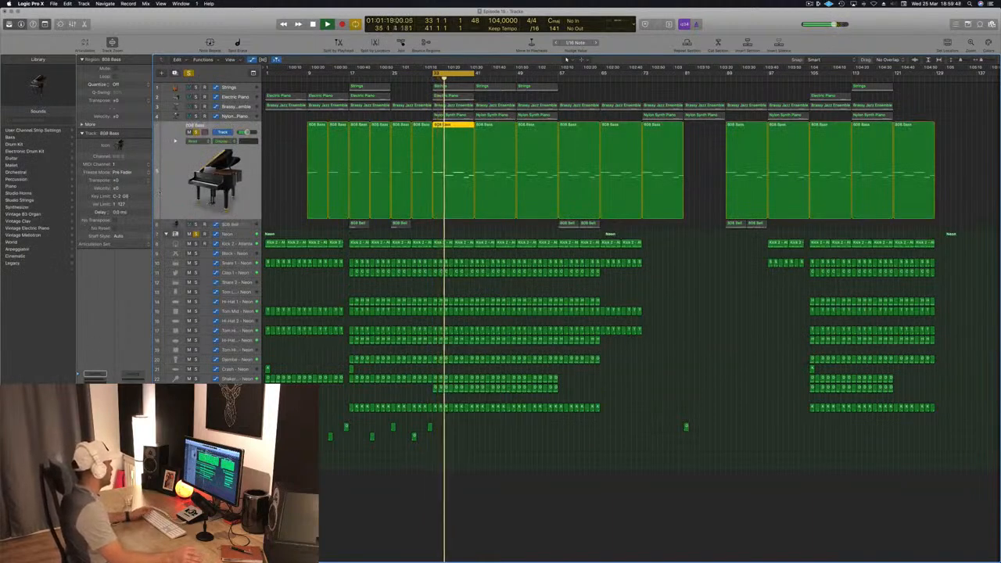
{"action": "left_click", "coordinate": [95, 420]}
{"action": "left_click_drag", "start_coordinate": [260, 28], "coordinate": [739, 198]}
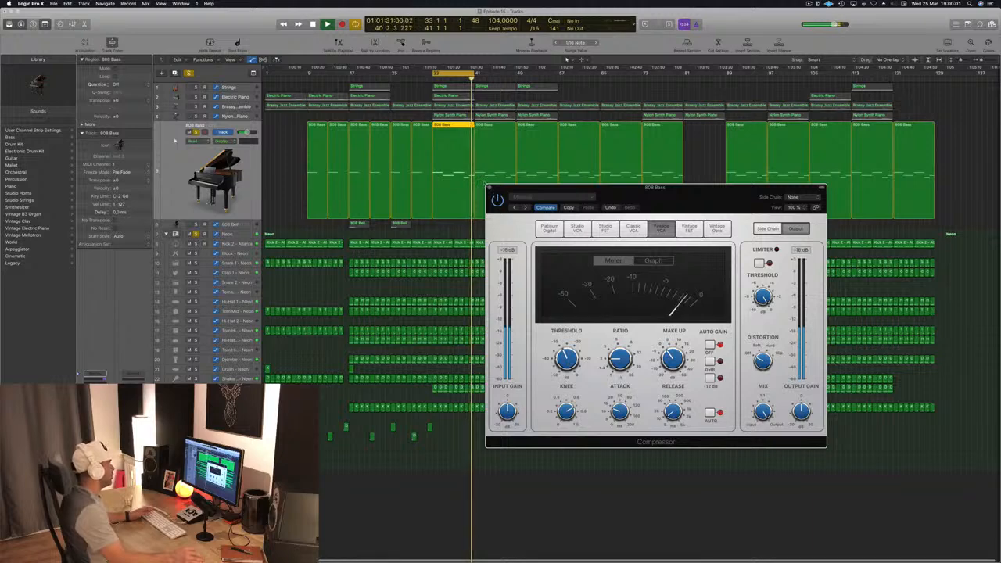
{"action": "left_click", "coordinate": [489, 188]}
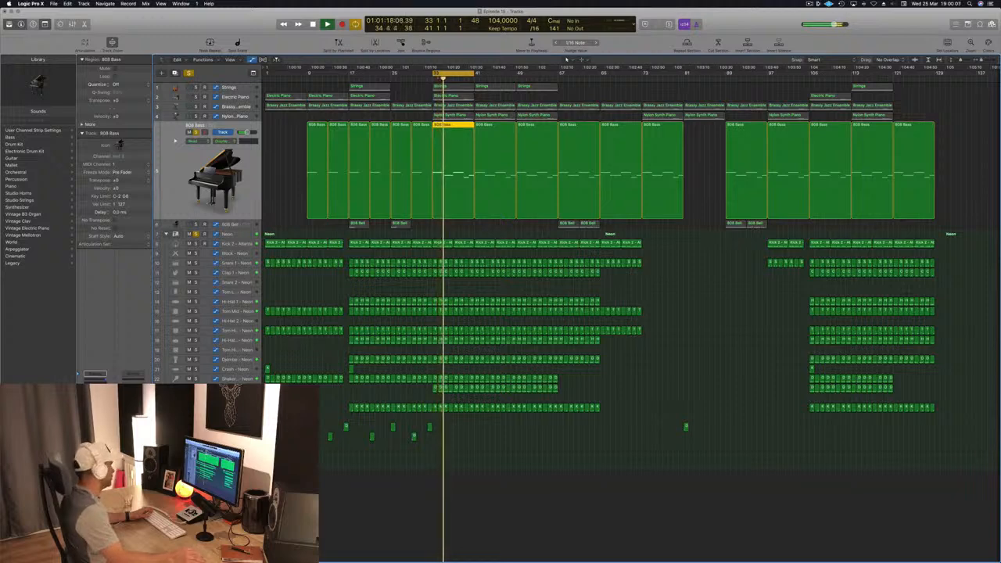
Set the sidechain input of the 808 Bass track's Platinum Digital compressor to Bus 10, the kick bus.
{"action": "left_click", "coordinate": [96, 417]}
{"action": "left_click_drag", "start_coordinate": [205, 38], "coordinate": [510, 96]}
{"action": "left_click", "coordinate": [614, 89]}
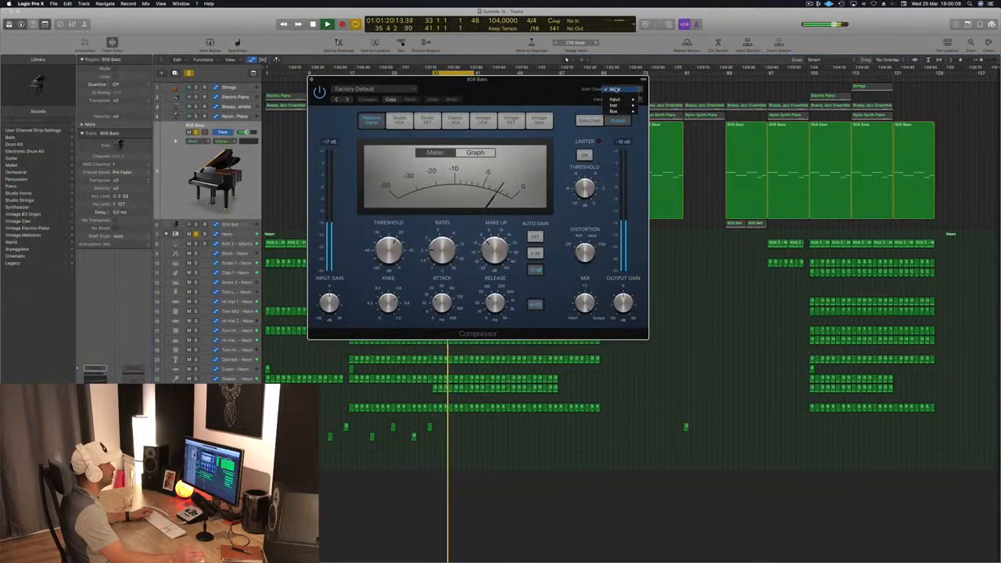
{"action": "mouse_move", "coordinate": [619, 112]}
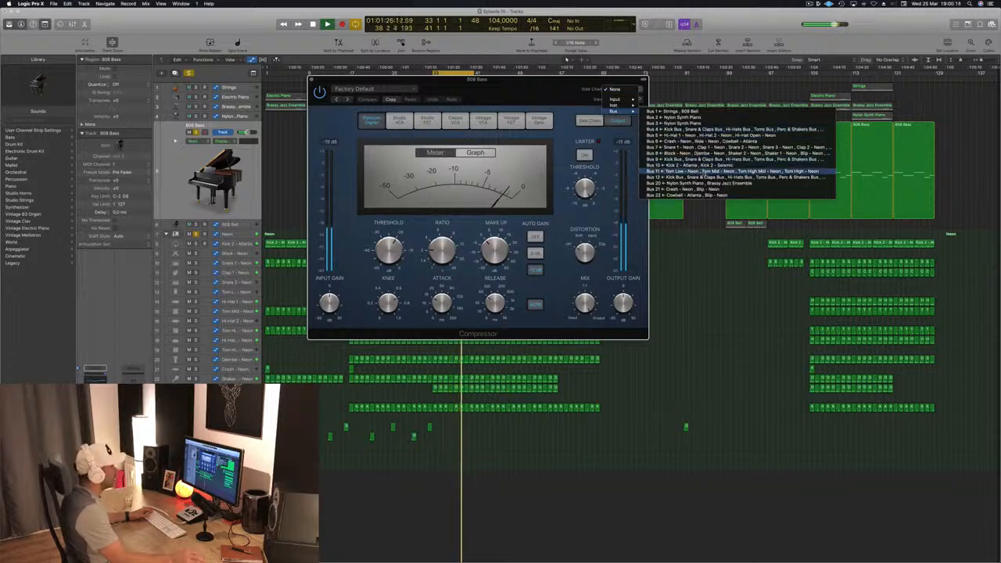
{"action": "left_click", "coordinate": [695, 164]}
Raise the ratio of the 808 Bass sidechain compressor and watch its gain reduction over the loop before closing it.
{"action": "left_click_drag", "start_coordinate": [529, 94], "coordinate": [686, 213]}
{"action": "left_click_drag", "start_coordinate": [608, 367], "coordinate": [608, 353]}
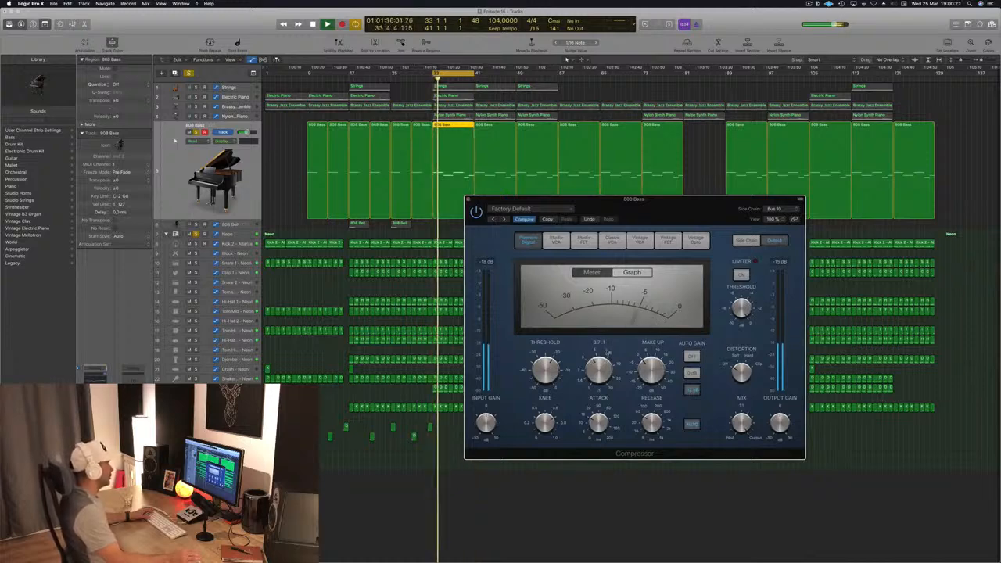
{"action": "left_click_drag", "start_coordinate": [695, 207], "coordinate": [622, 276]}
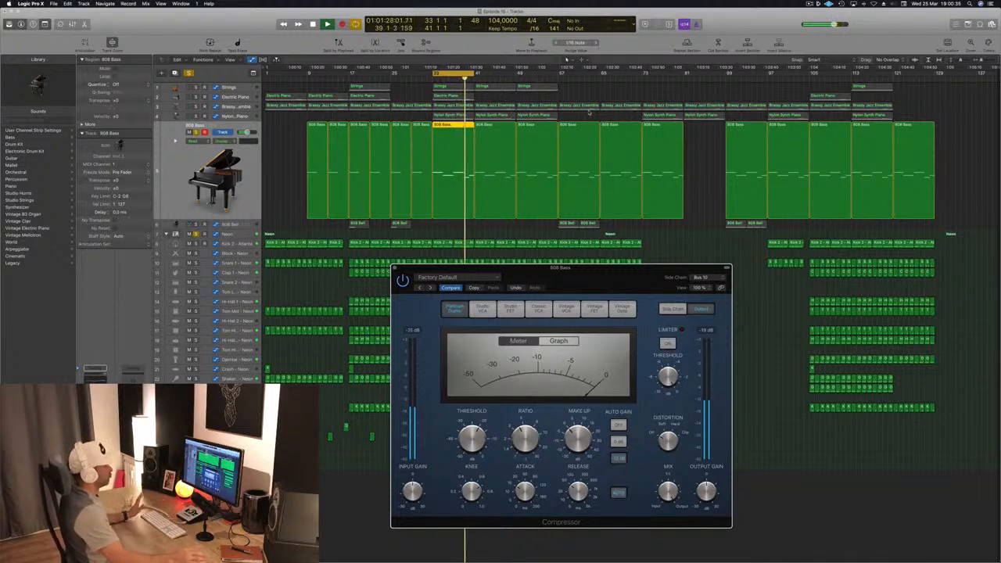
{"action": "left_click_drag", "start_coordinate": [575, 270], "coordinate": [541, 273]}
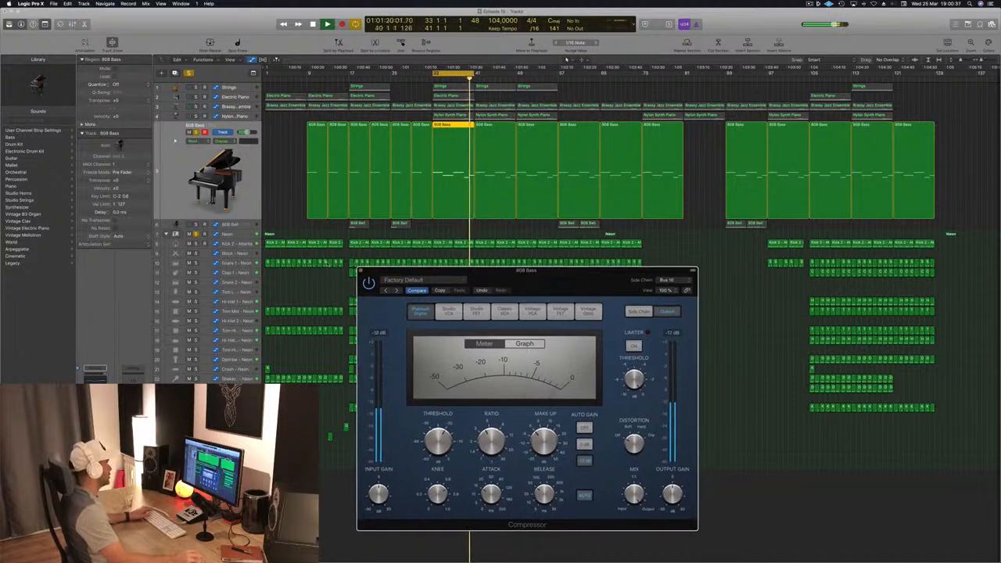
{"action": "left_click", "coordinate": [360, 271]}
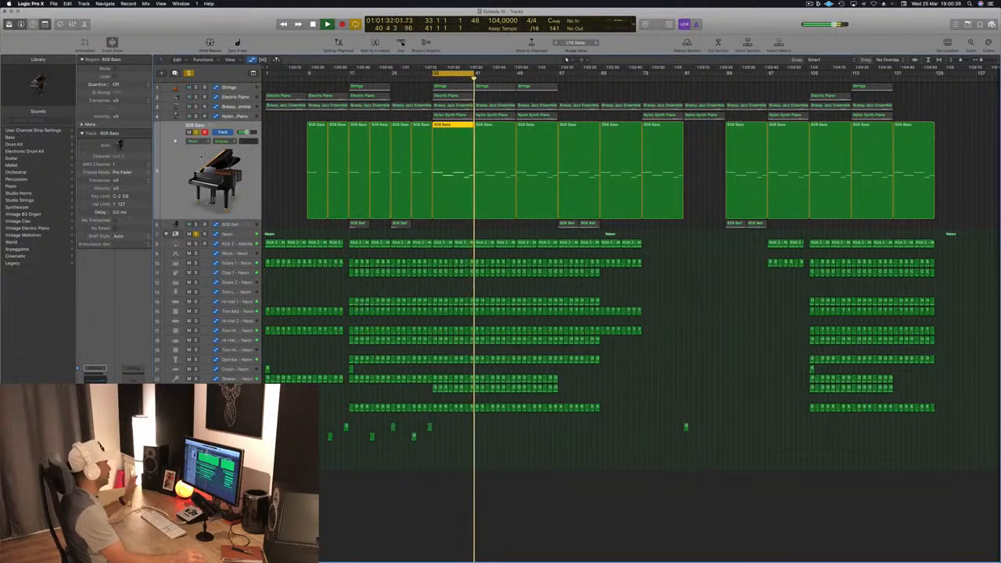
Solo the Nylon Synth Piano track and set its Vintage FET compressor's sidechain input to Bus 10.
{"action": "left_click", "coordinate": [243, 116]}
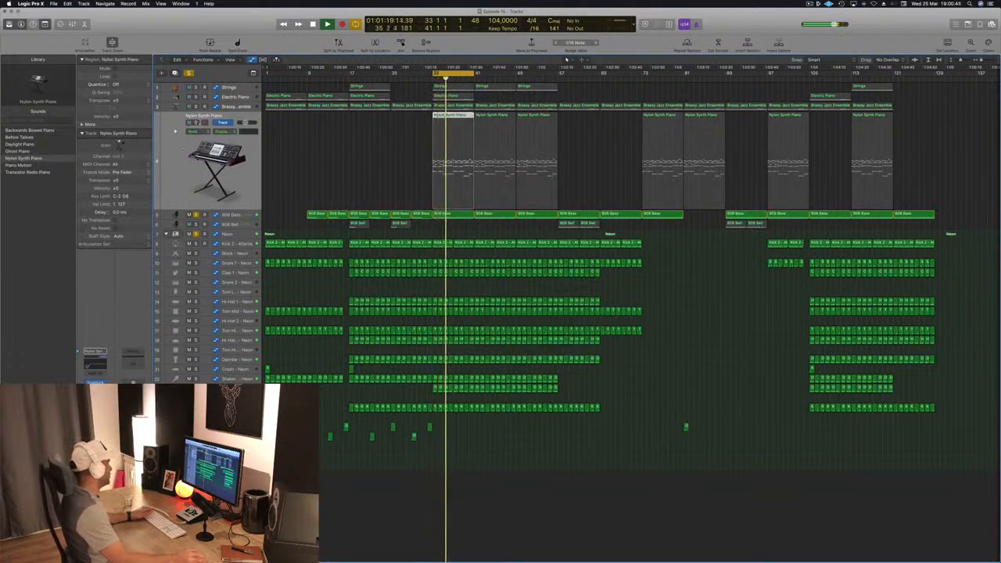
{"action": "left_click", "coordinate": [196, 123]}
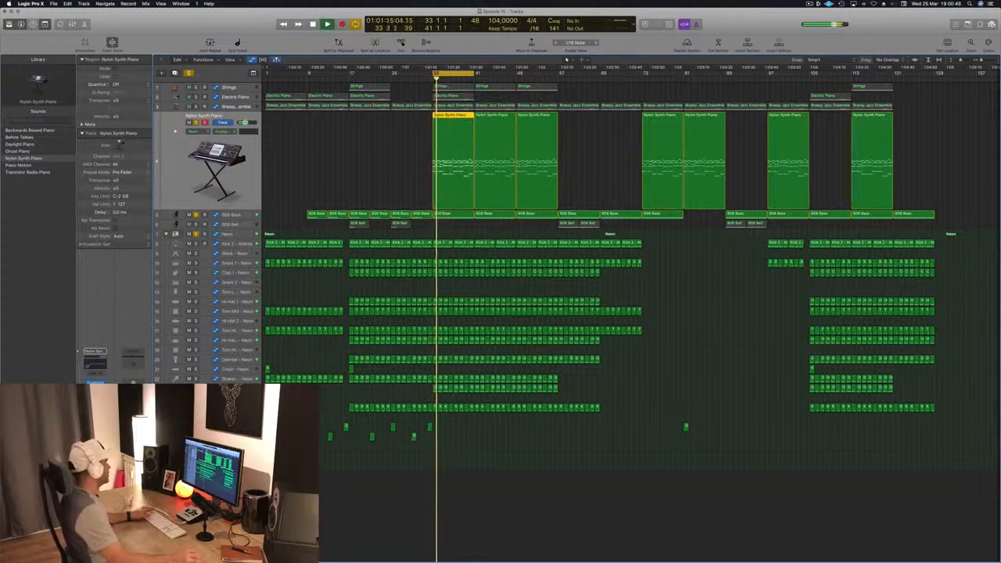
{"action": "left_click", "coordinate": [96, 399]}
{"action": "left_click_drag", "start_coordinate": [256, 14], "coordinate": [507, 68]}
{"action": "left_click", "coordinate": [599, 61]}
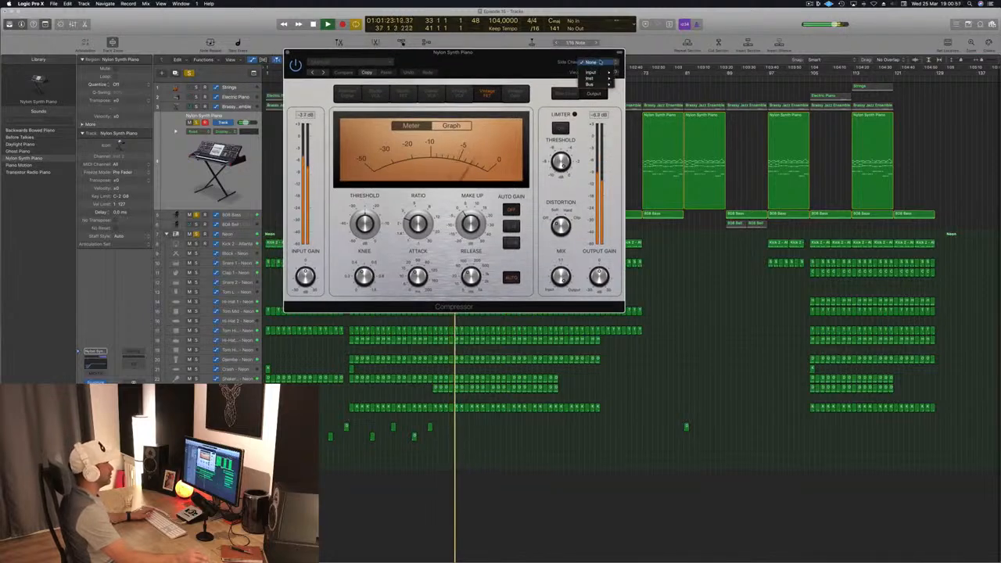
{"action": "mouse_move", "coordinate": [602, 83]}
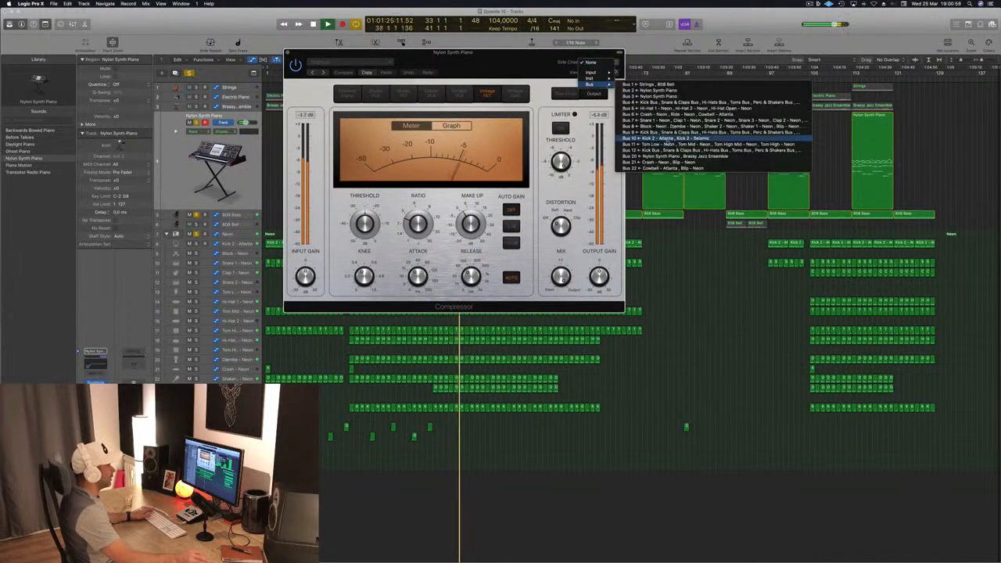
{"action": "left_click", "coordinate": [664, 138]}
{"action": "left_click_drag", "start_coordinate": [501, 64], "coordinate": [525, 137]}
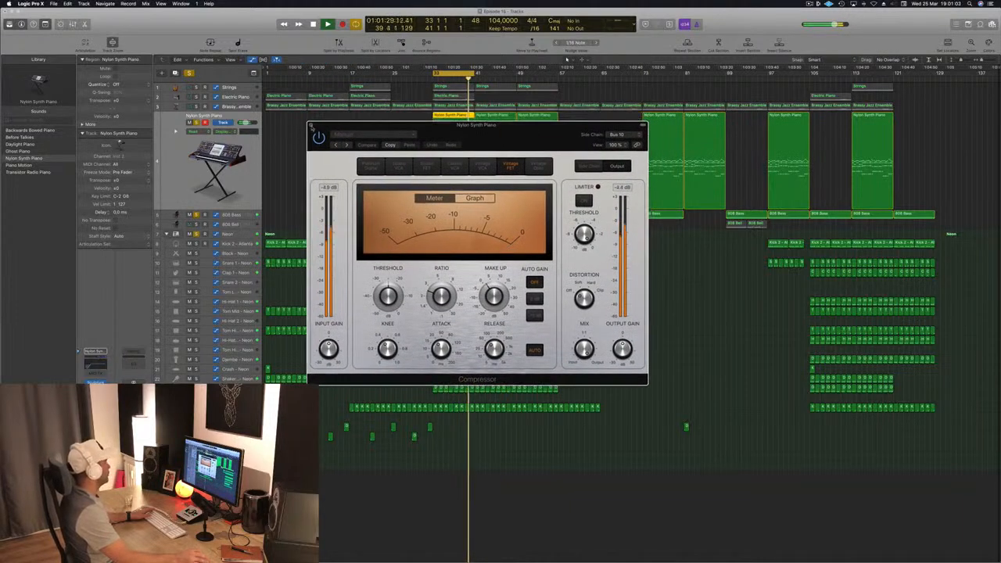
{"action": "left_click", "coordinate": [311, 126]}
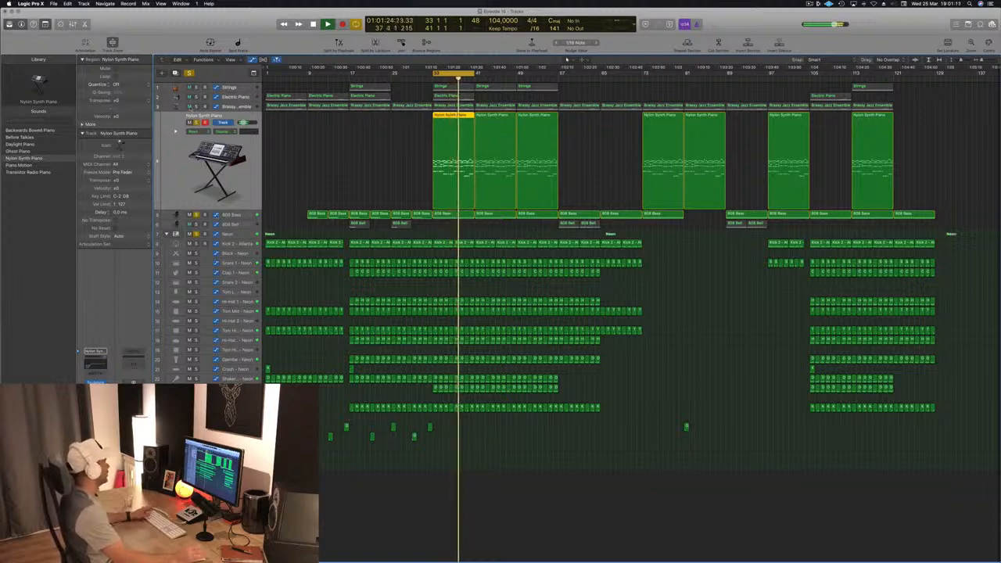
Add the Brassy Jazz Ensemble track to the solo and examine its Channel EQ curve during playback.
{"action": "left_click", "coordinate": [197, 106]}
{"action": "left_click", "coordinate": [179, 108]}
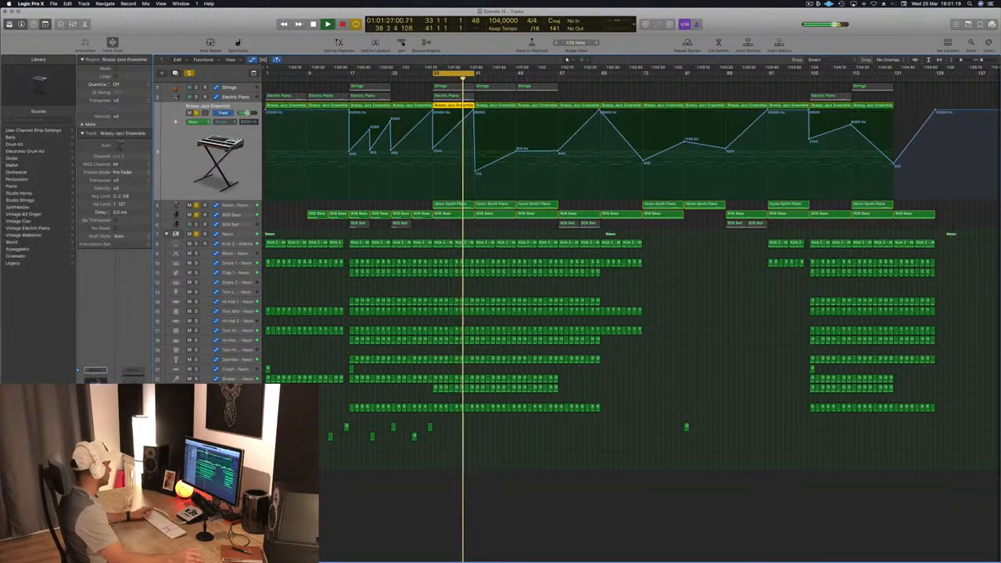
{"action": "left_click", "coordinate": [95, 386]}
{"action": "left_click_drag", "start_coordinate": [231, 24], "coordinate": [546, 232]}
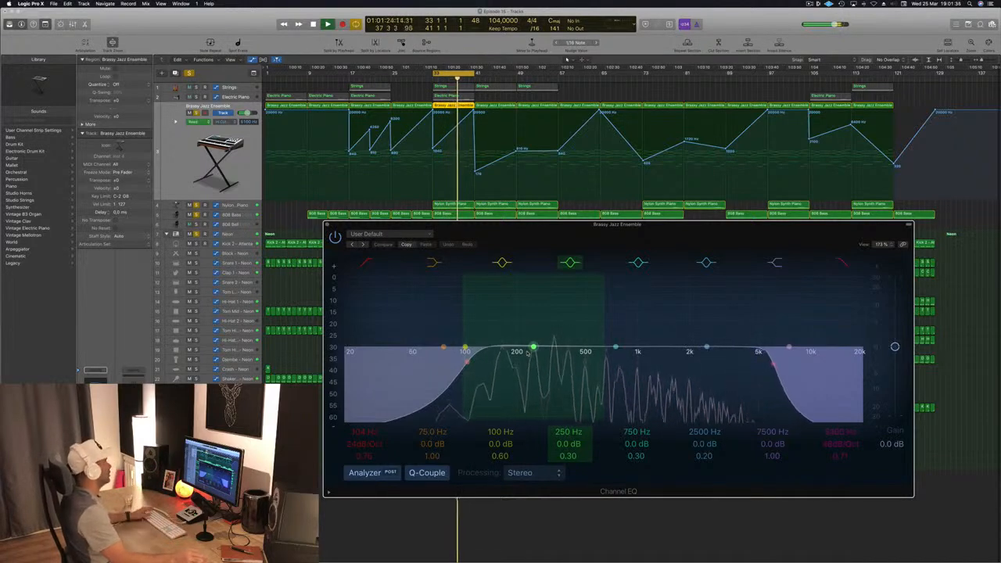
{"action": "left_click_drag", "start_coordinate": [451, 237], "coordinate": [335, 247]}
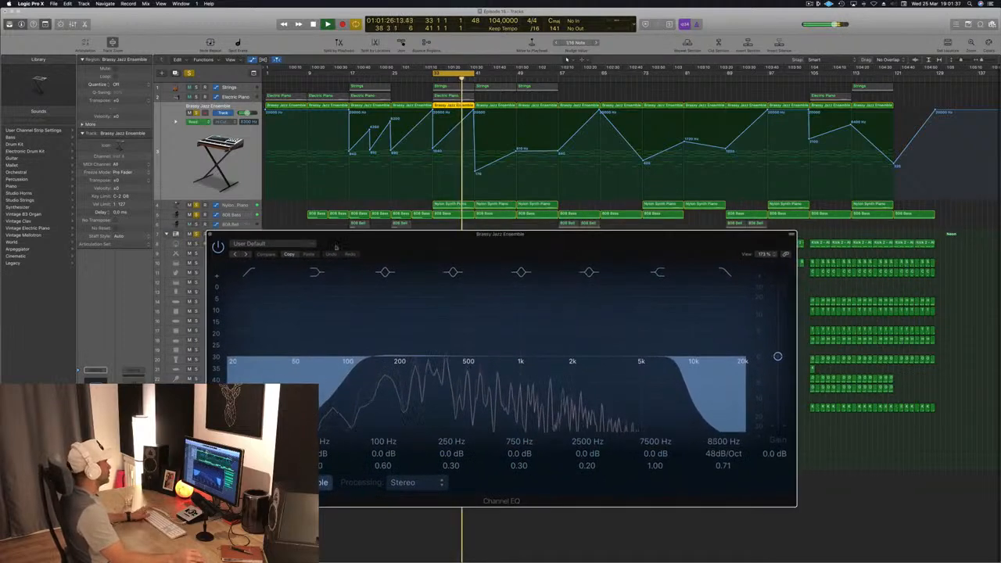
{"action": "left_click", "coordinate": [209, 234]}
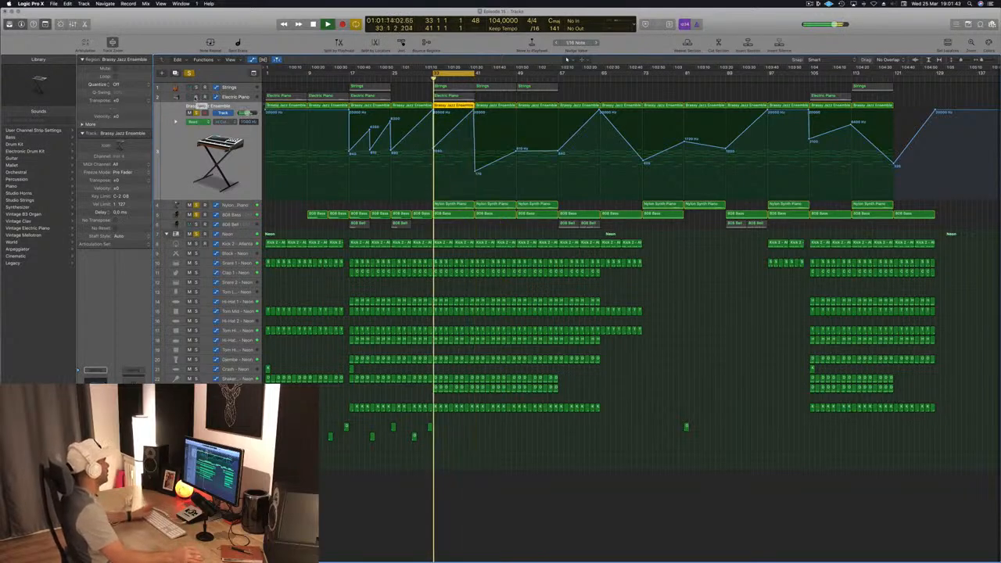
In the Electric Piano track's Channel EQ, cut 3.0 dB at 315 Hz and set the output gain to +1.5 dB.
{"action": "left_click", "coordinate": [239, 97]}
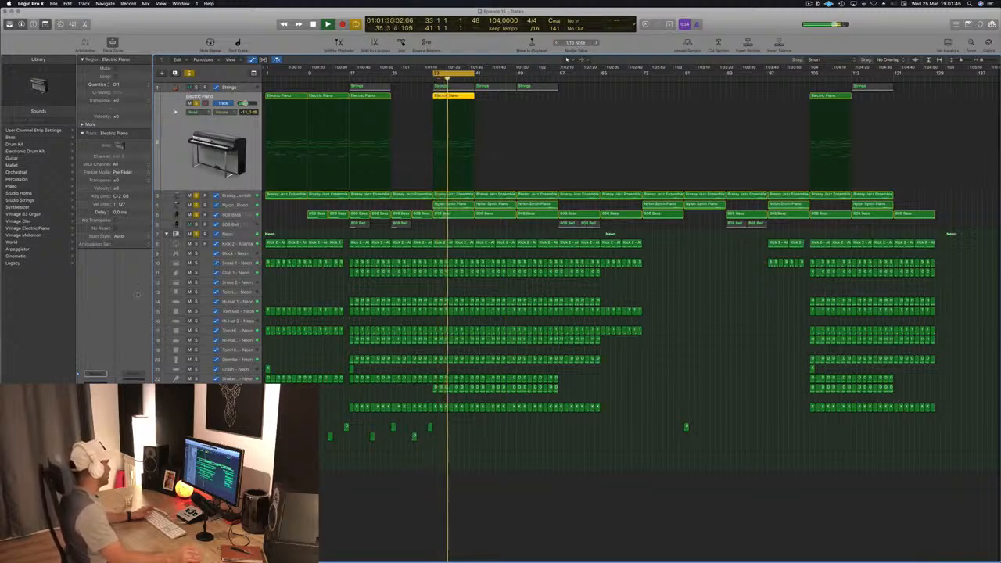
{"action": "left_click", "coordinate": [96, 390]}
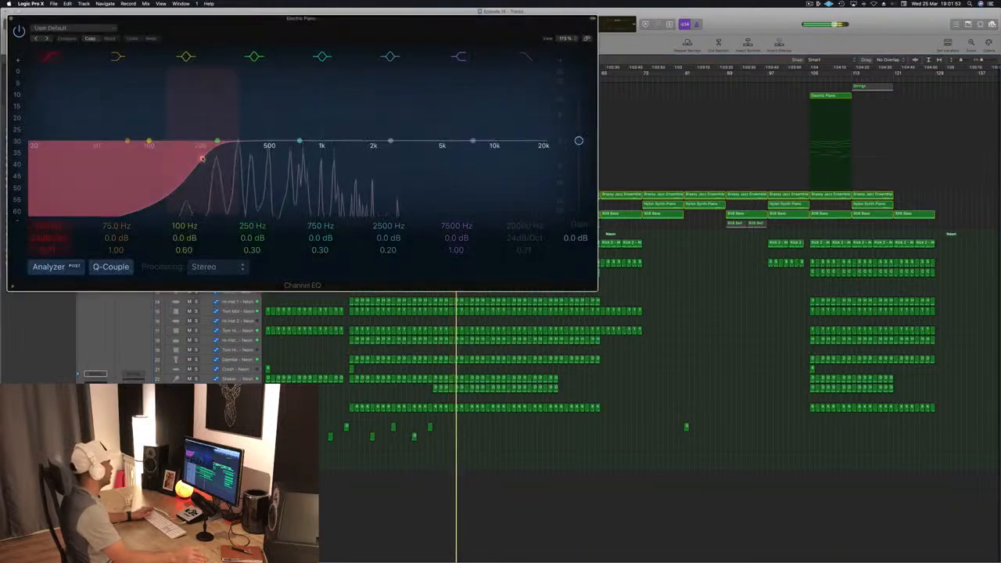
{"action": "left_click_drag", "start_coordinate": [300, 141], "coordinate": [232, 155]}
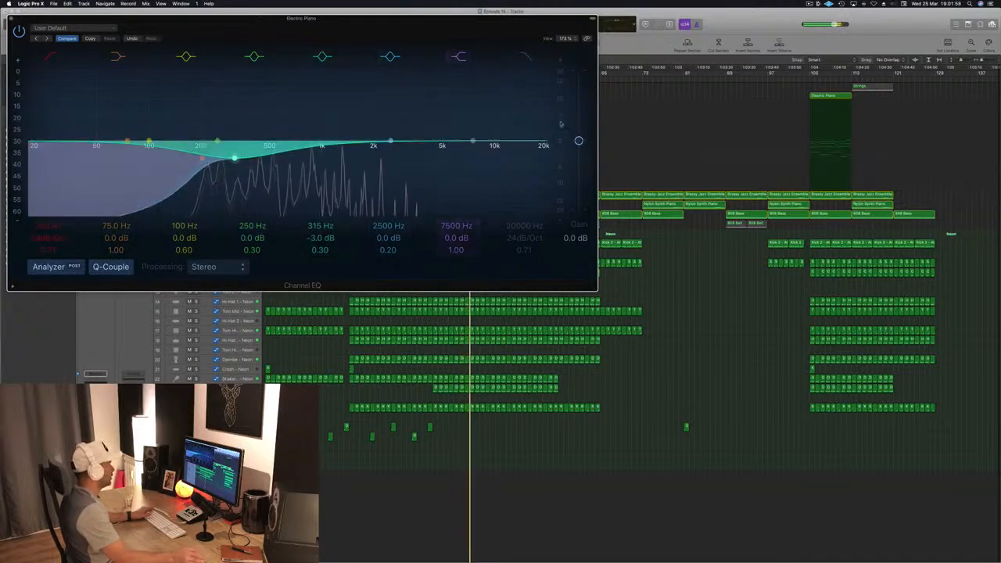
{"action": "mouse_move", "coordinate": [579, 140]}
{"action": "left_mouse_down"}
{"action": "mouse_move", "coordinate": [578, 112]}
{"action": "mouse_move", "coordinate": [579, 136]}
{"action": "left_mouse_up"}
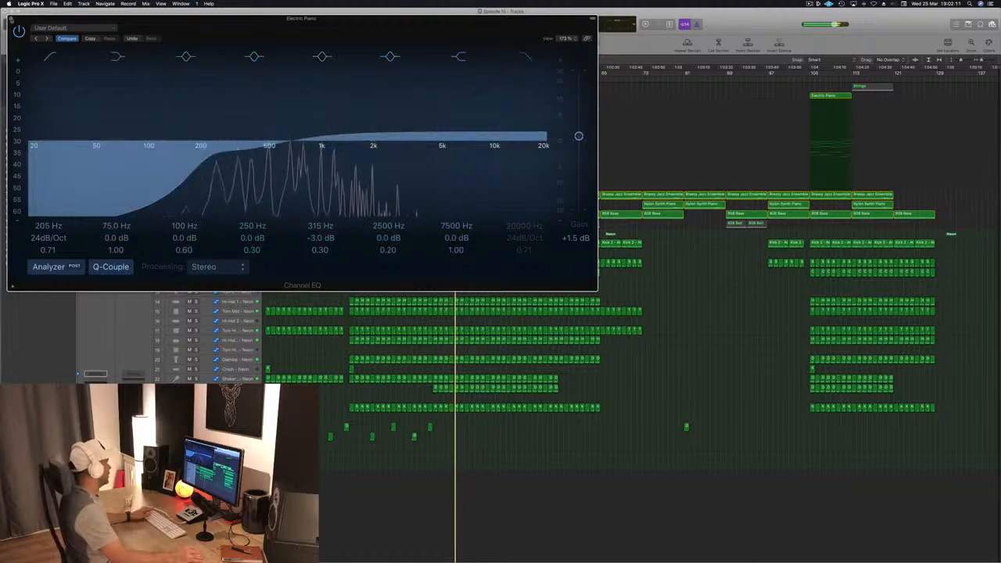
{"action": "left_click", "coordinate": [11, 19]}
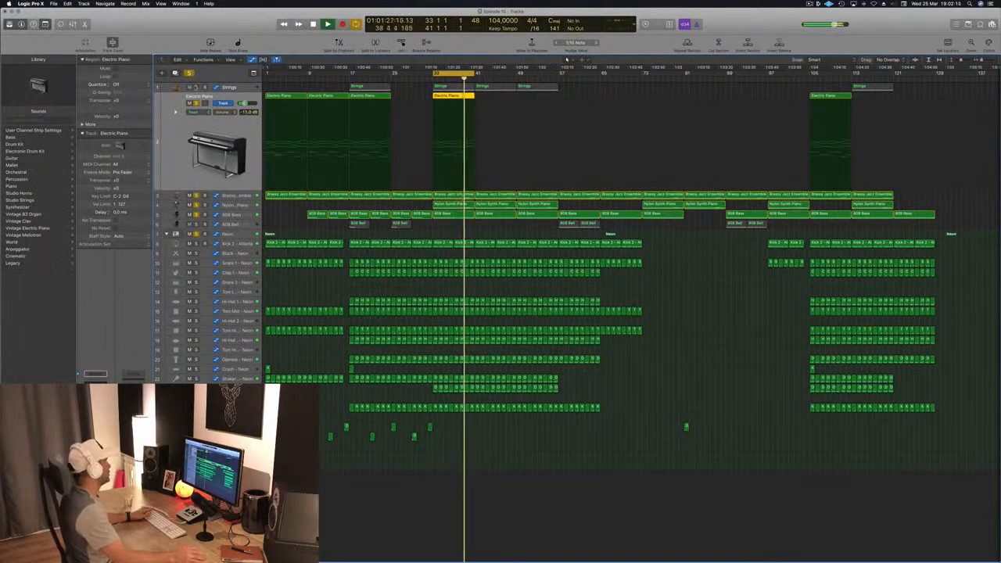
Add Strings to the solo, clear all solos, and solo the Strings track alone.
{"action": "left_click", "coordinate": [196, 88]}
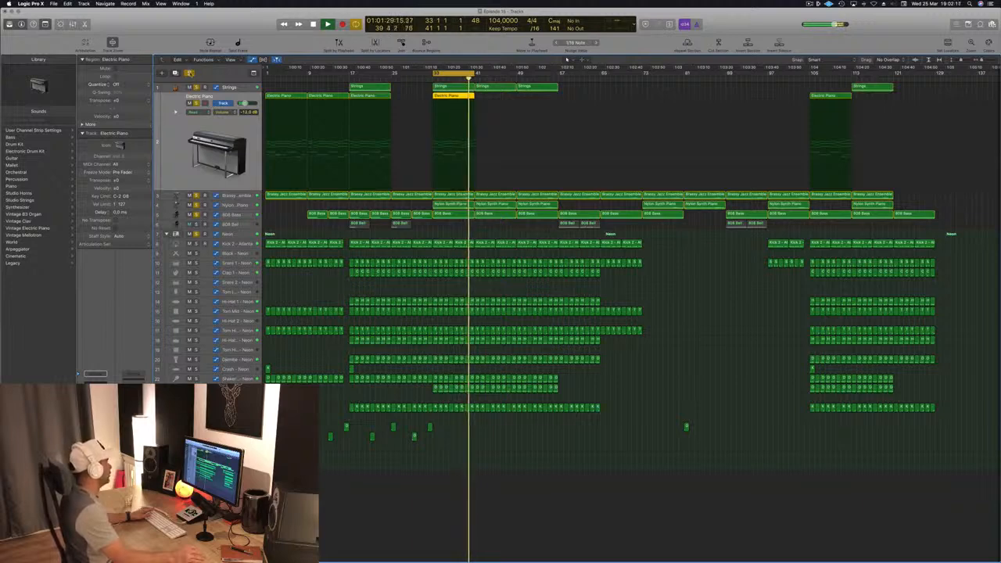
{"action": "left_click", "coordinate": [190, 73]}
{"action": "left_click", "coordinate": [200, 87]}
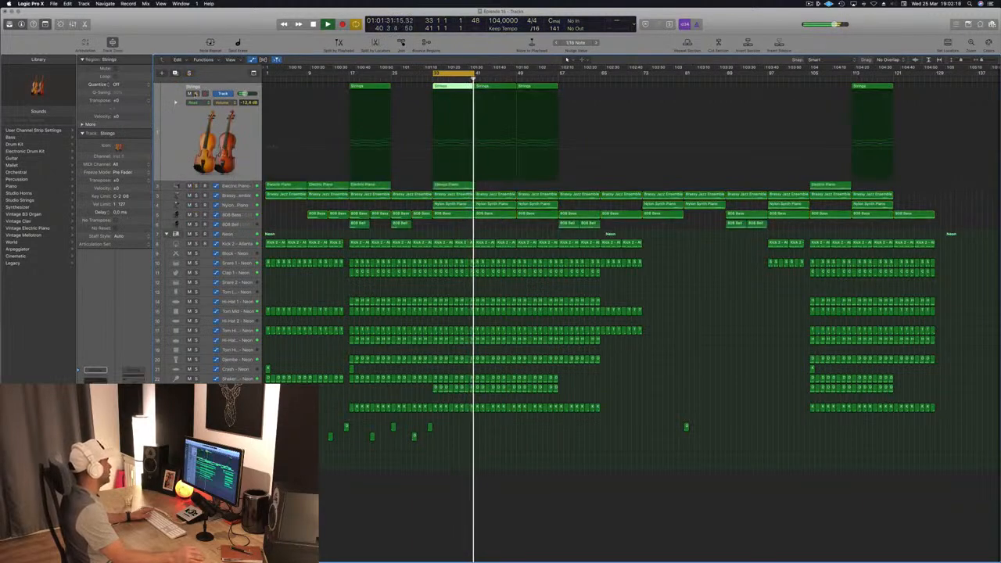
{"action": "left_click", "coordinate": [195, 93]}
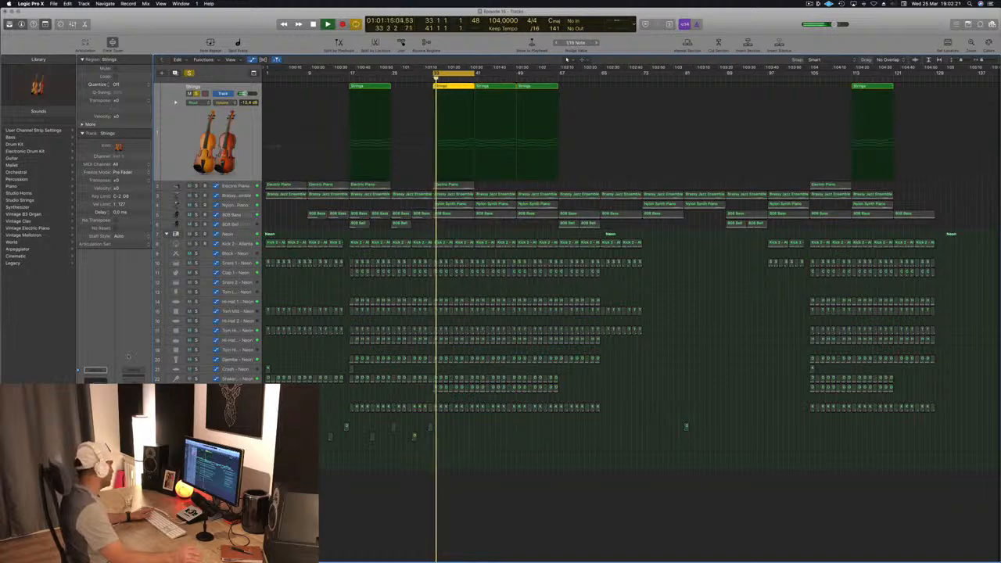
Lower the low-cut filter in the Strings track's Channel EQ to 110 Hz.
{"action": "left_click", "coordinate": [96, 383]}
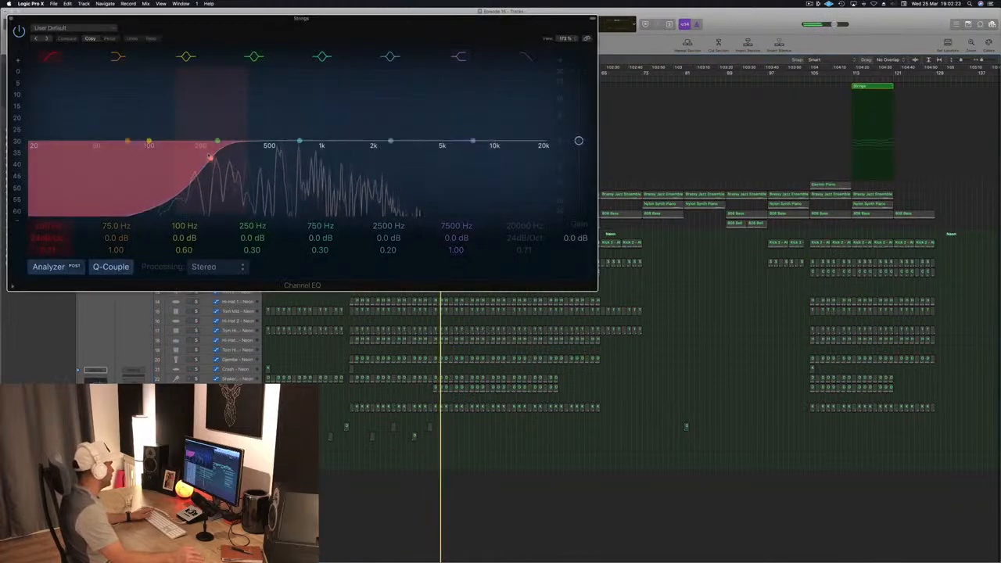
{"action": "left_click_drag", "start_coordinate": [210, 157], "coordinate": [144, 158]}
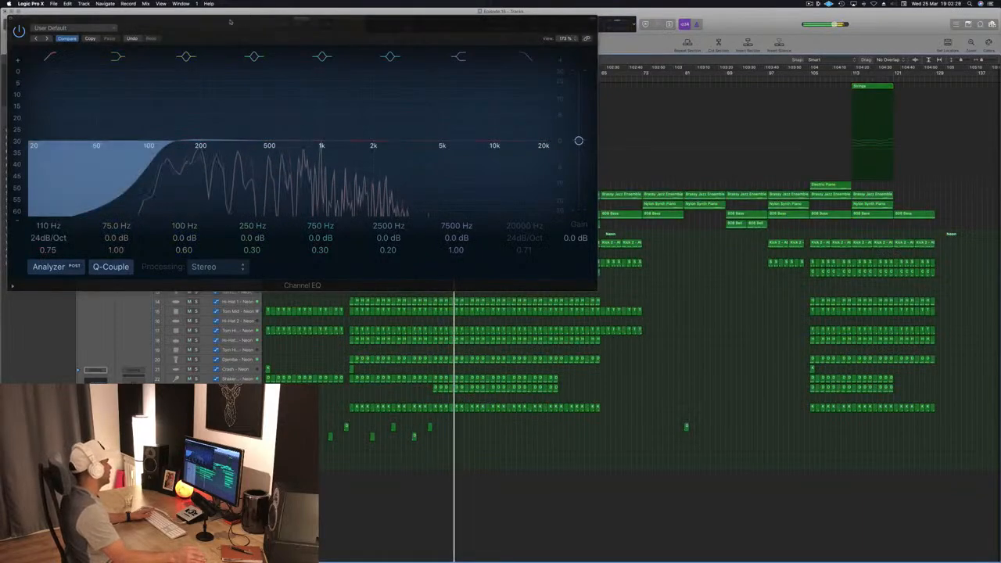
{"action": "left_click_drag", "start_coordinate": [241, 24], "coordinate": [444, 50]}
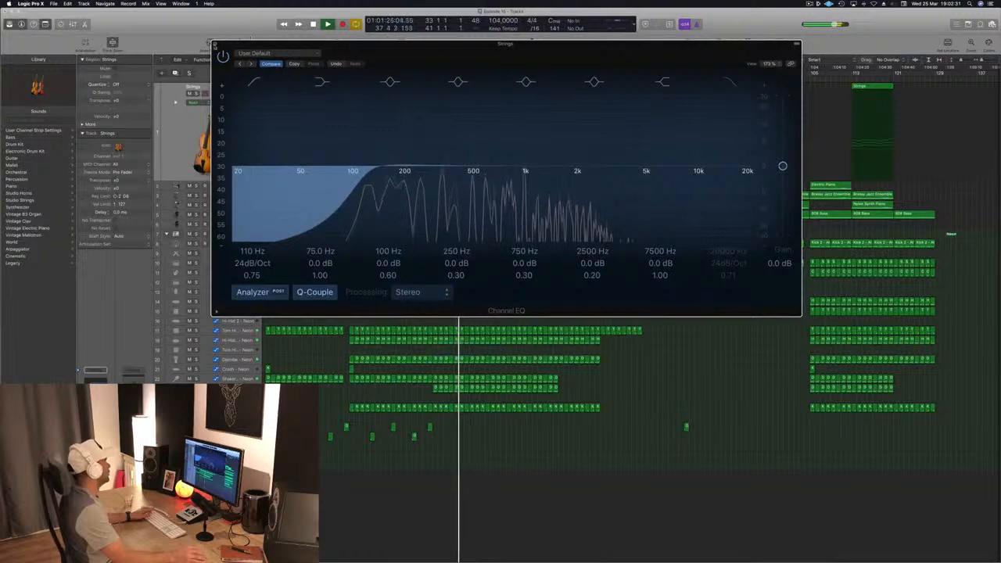
{"action": "left_click", "coordinate": [216, 44]}
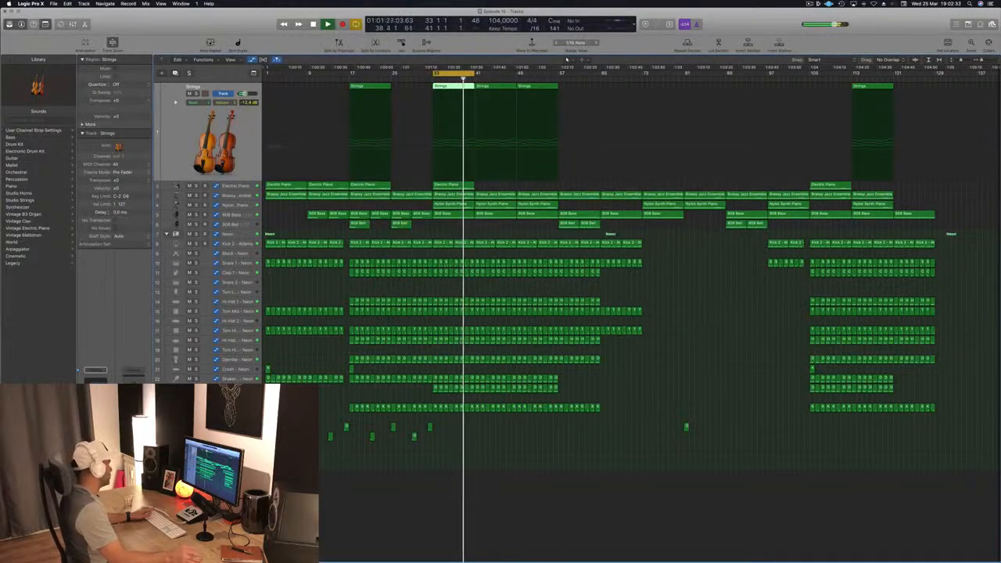
Extend the cycle range to bars 1 to 129 and play the full arrangement from the beginning.
{"action": "left_click", "coordinate": [580, 466]}
{"action": "key", "text": "space"}
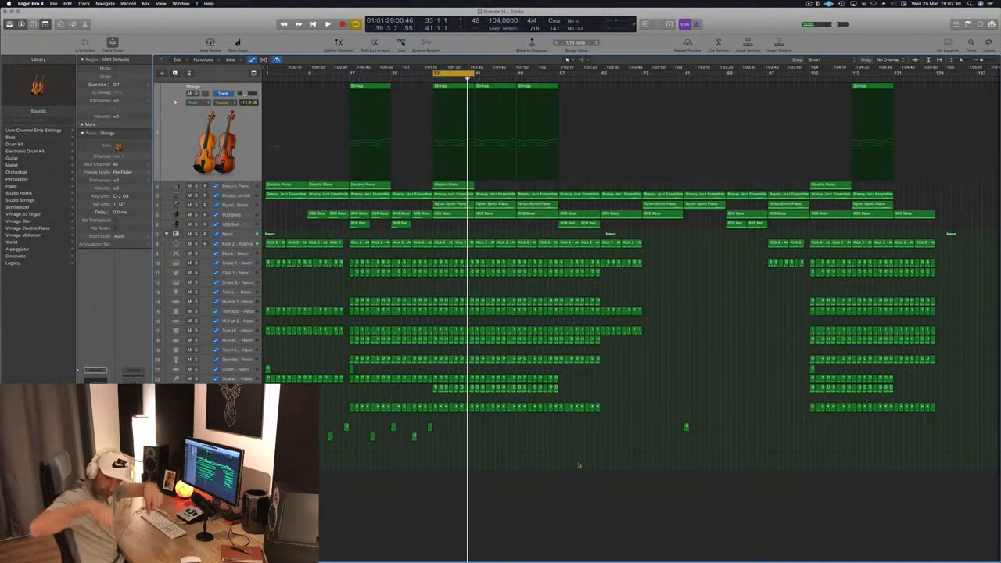
{"action": "key", "text": "space"}
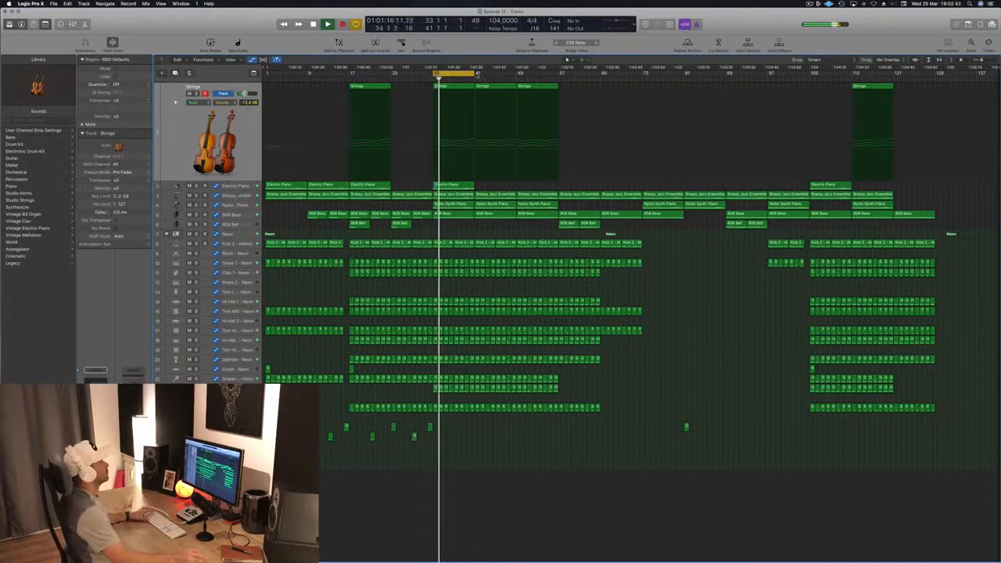
{"action": "left_click_drag", "start_coordinate": [477, 72], "coordinate": [938, 72]}
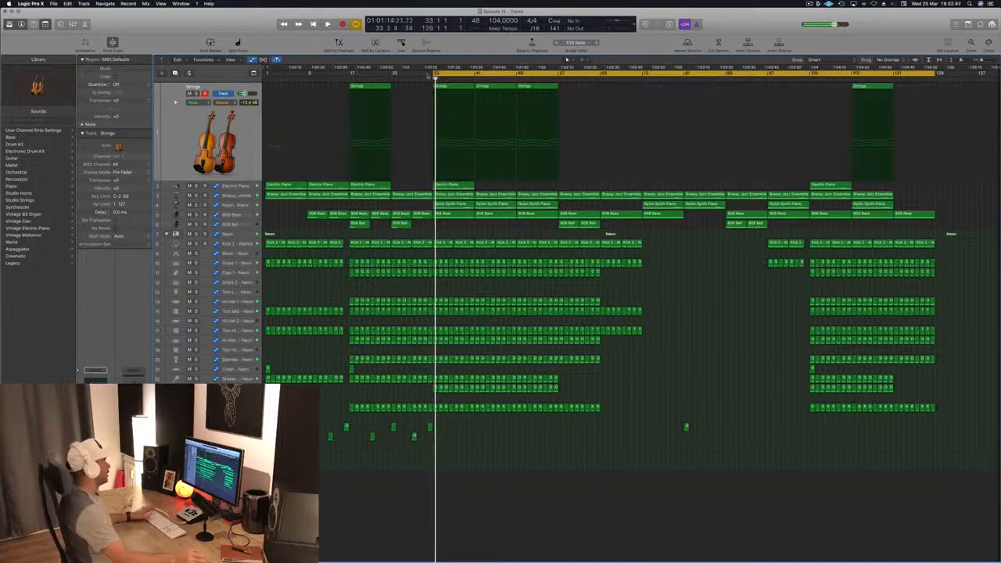
{"action": "left_click_drag", "start_coordinate": [435, 73], "coordinate": [265, 83]}
{"action": "key", "text": "space"}
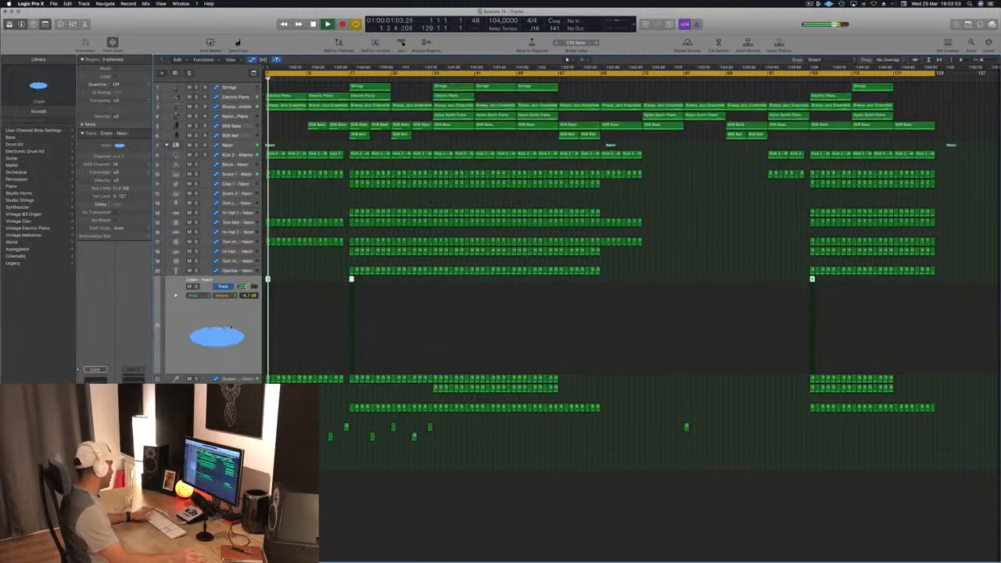
Set the Crash - Neon track's volume to -12.0 dB and play the arrangement from bar 1.
{"action": "key", "text": "space"}
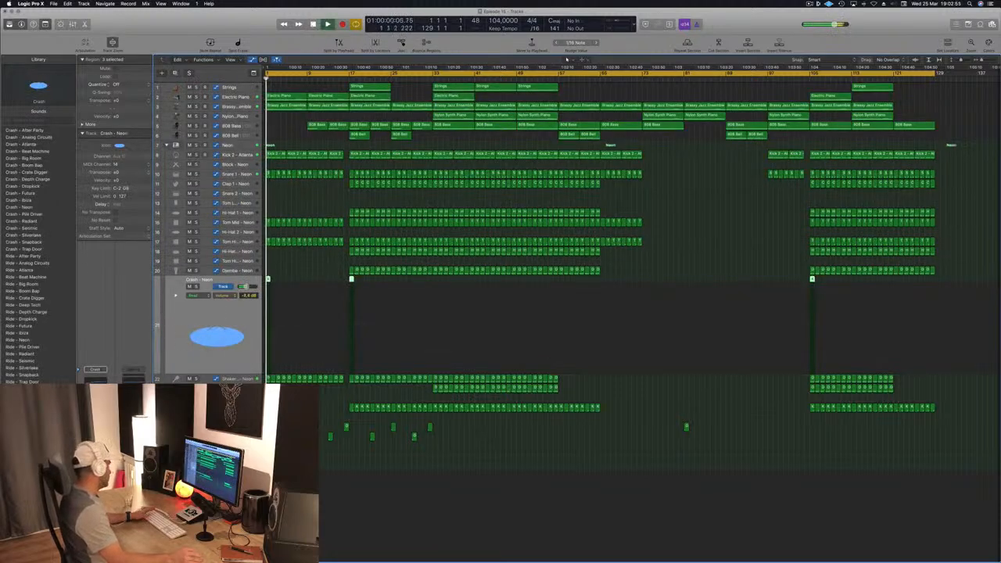
{"action": "key", "text": "space"}
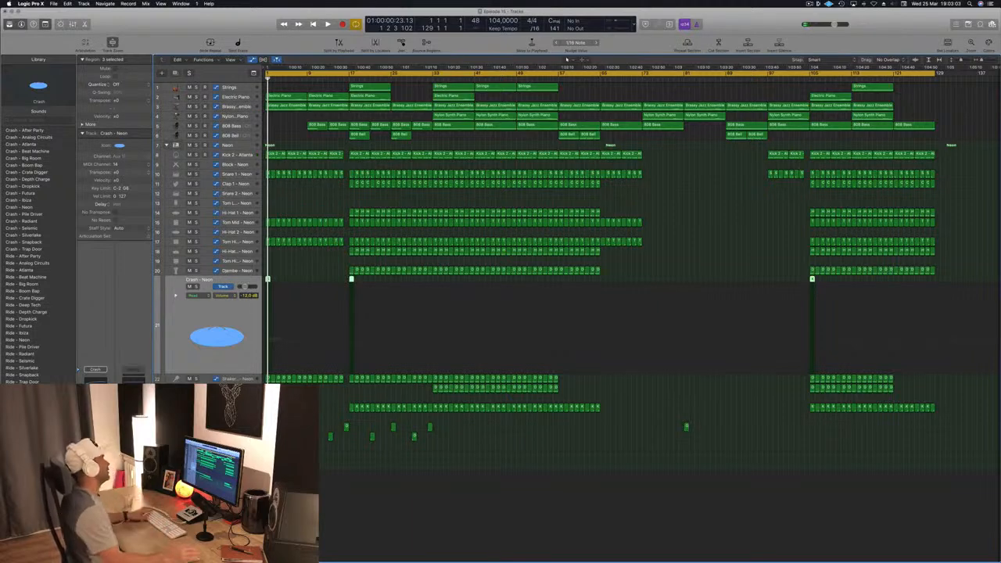
{"action": "key", "text": "space"}
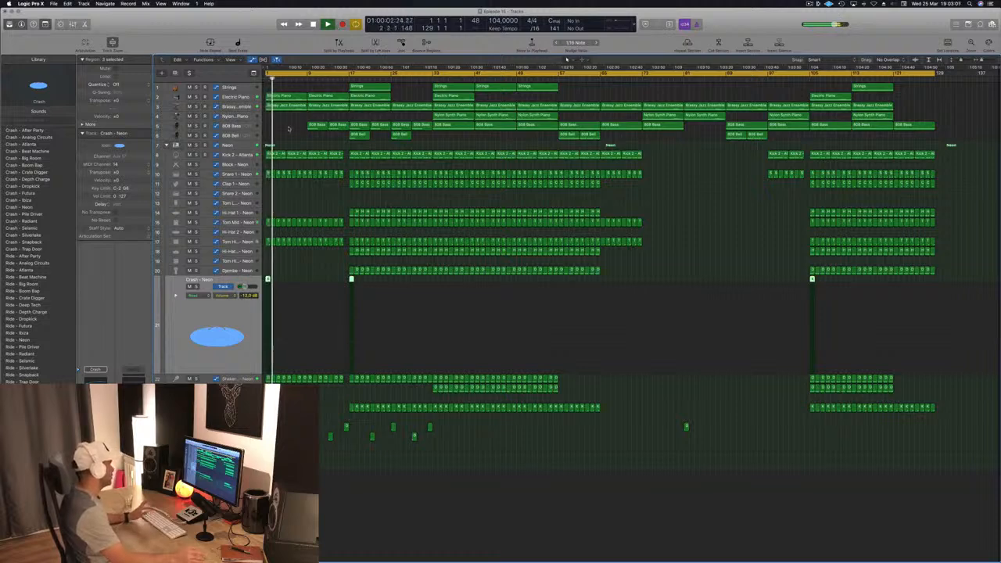
Audition the song from about bar 8, inspecting the Brassy Jazz Ensemble, Cowbell - Atlanta and Blip - Neon tracks during playback.
{"action": "left_click", "coordinate": [302, 90]}
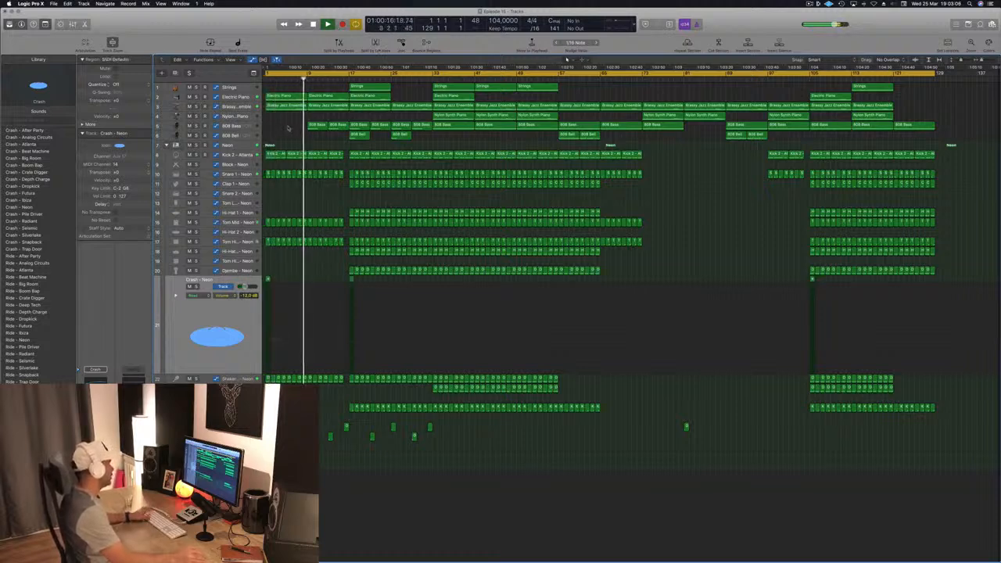
{"action": "left_click", "coordinate": [245, 107]}
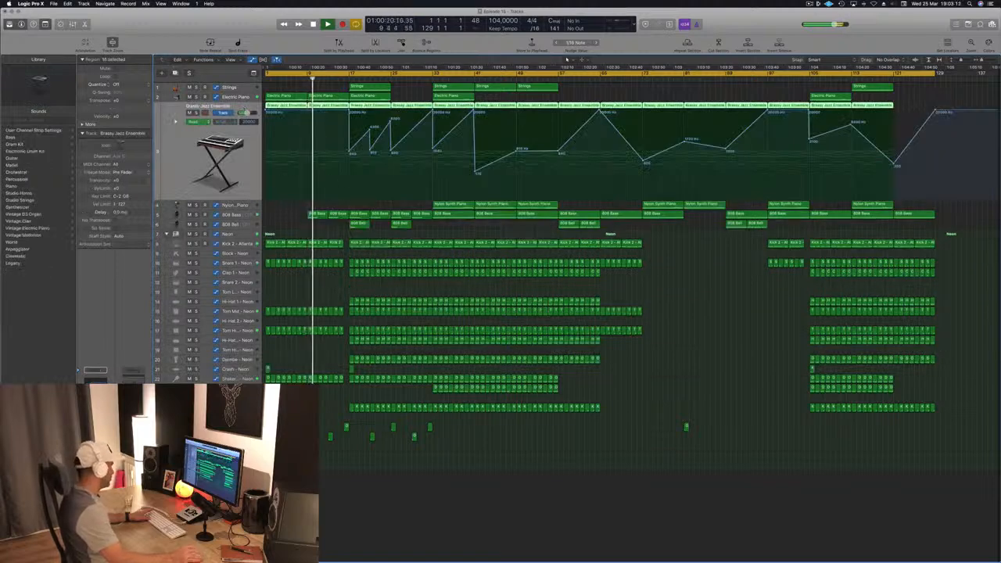
{"action": "left_click", "coordinate": [236, 427]}
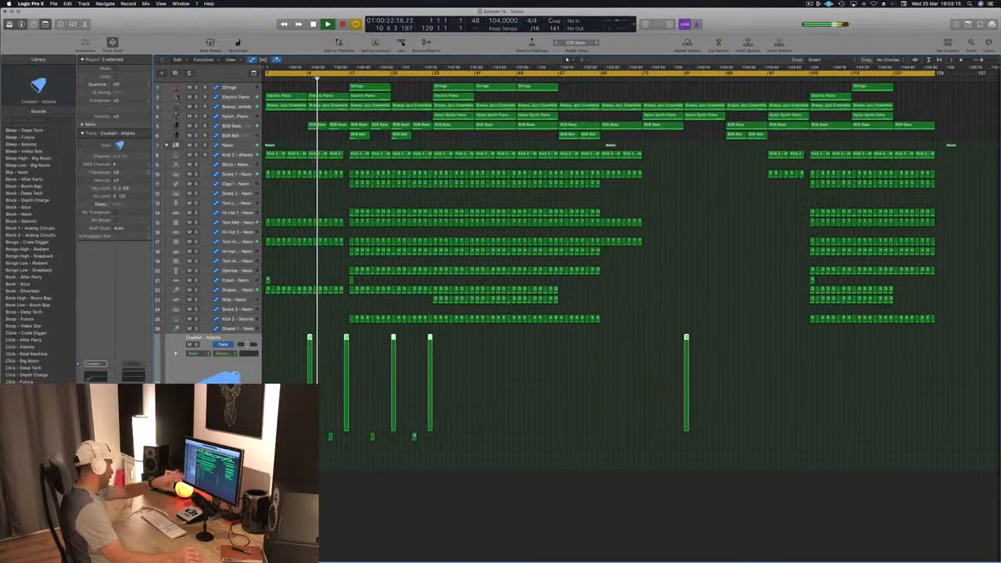
{"action": "left_click", "coordinate": [236, 436]}
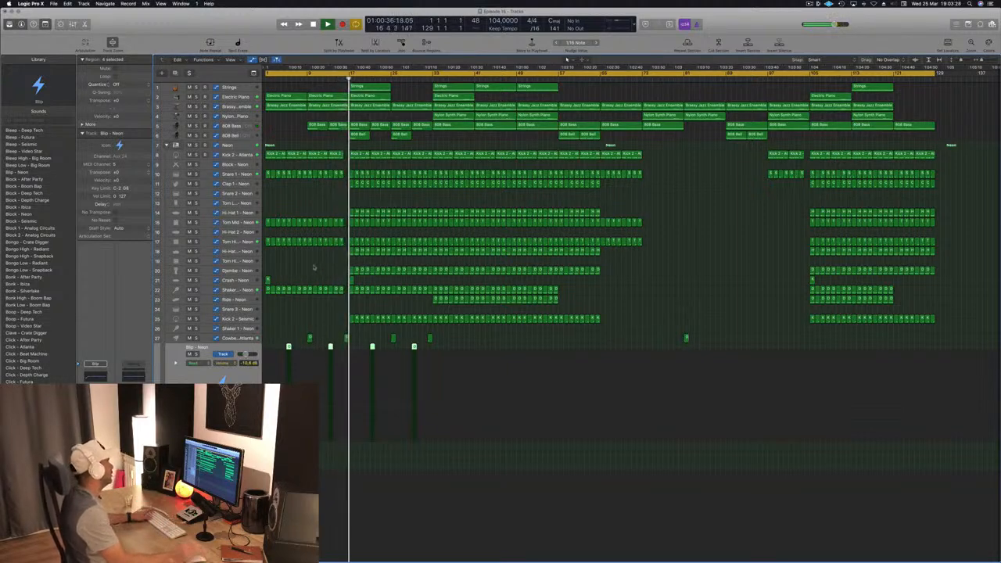
{"action": "left_click", "coordinate": [293, 125]}
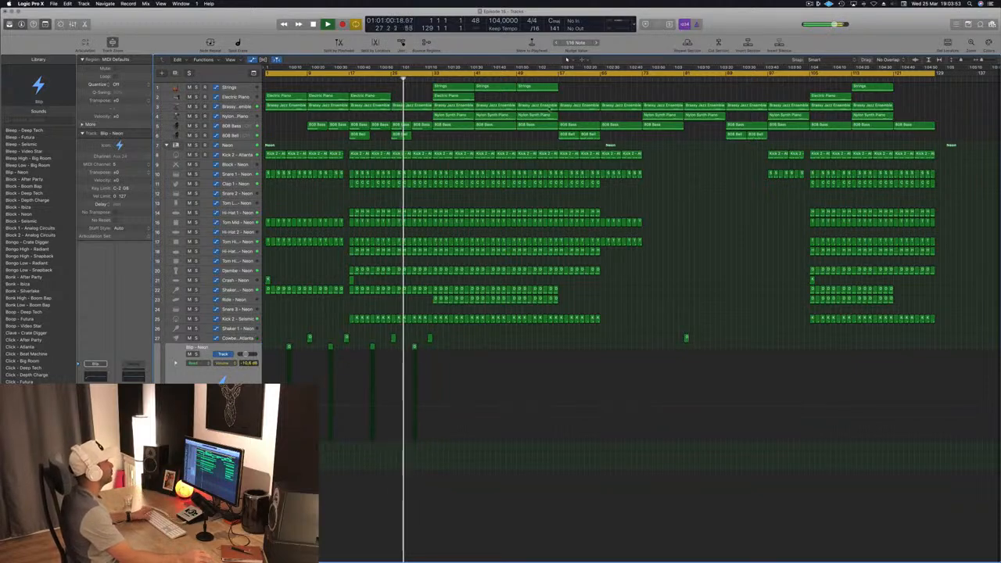
Audition the song from about bar 32 and from bar 56, inspecting the 808 Bell track's regions and automation.
{"action": "left_click", "coordinate": [431, 79]}
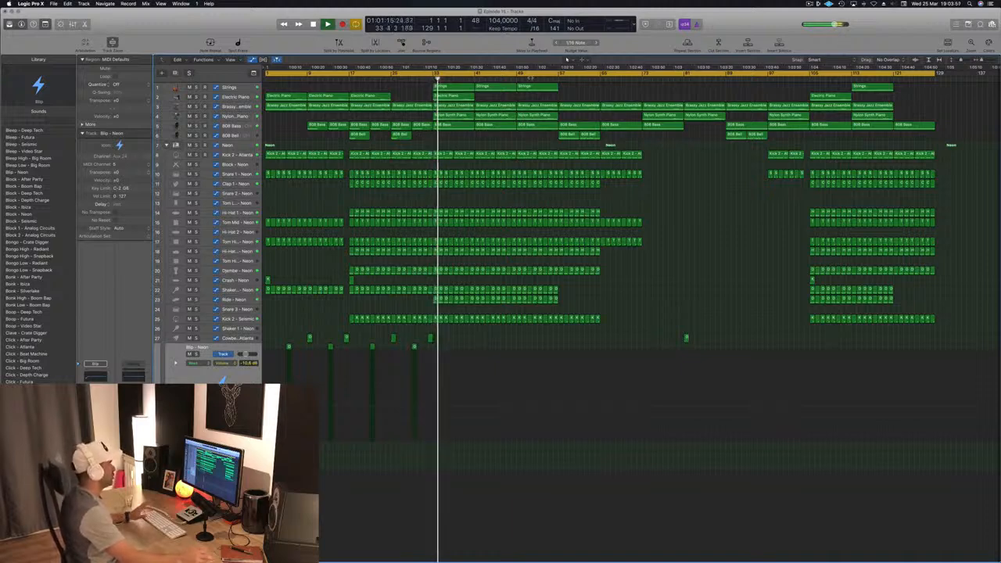
{"action": "left_click", "coordinate": [555, 74]}
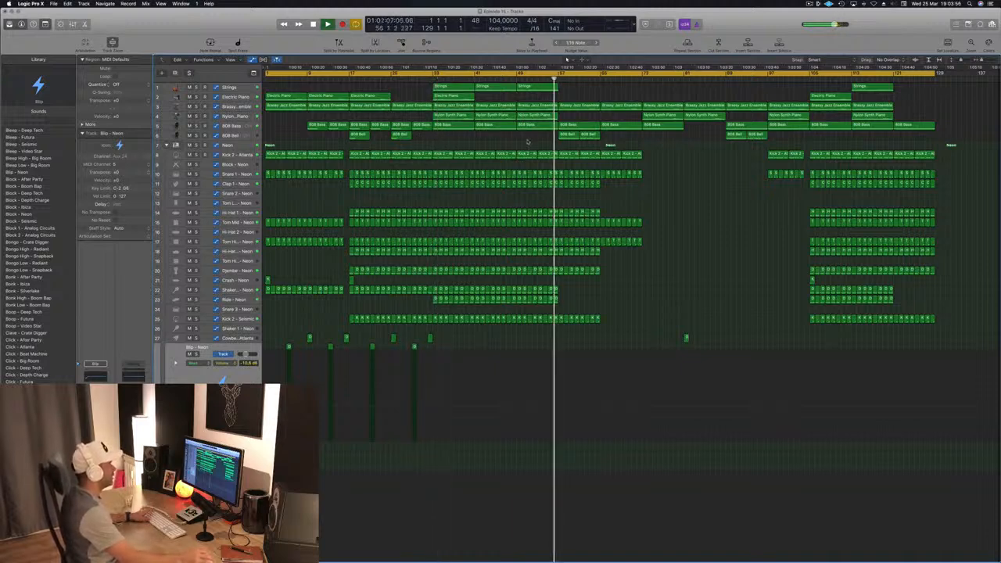
{"action": "left_click", "coordinate": [240, 137]}
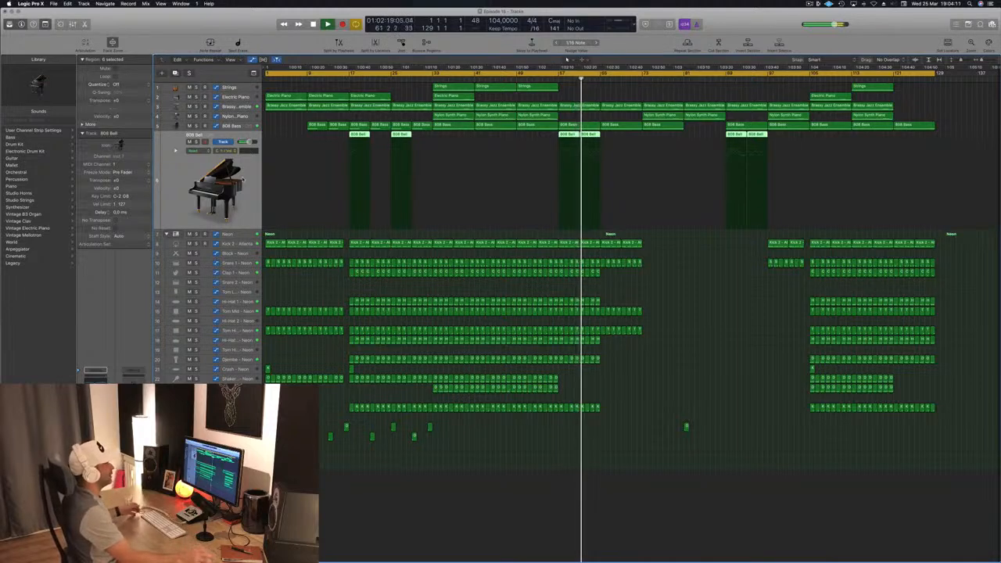
{"action": "left_click", "coordinate": [672, 317]}
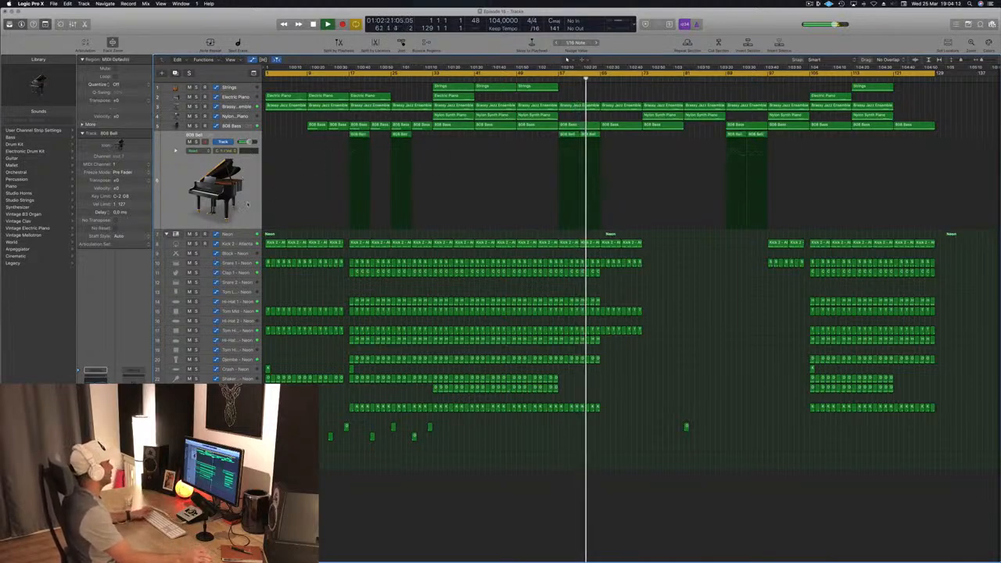
{"action": "left_click", "coordinate": [248, 205]}
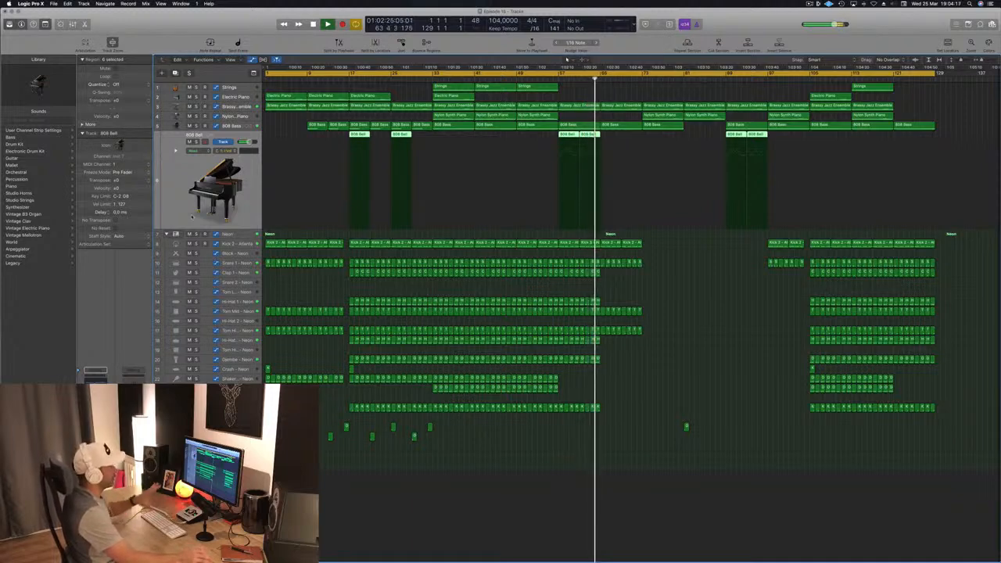
{"action": "left_click", "coordinate": [685, 271]}
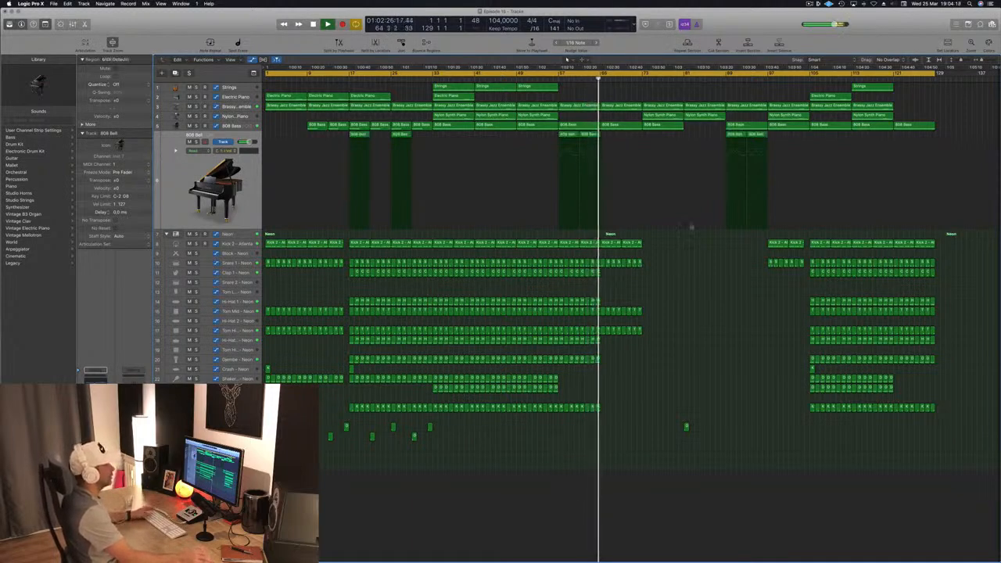
Audition the later sections from about bars 73, 88, 105, 121 and 113, and inspect the Brassy Jazz Ensemble track's filter automation.
{"action": "left_click", "coordinate": [641, 77]}
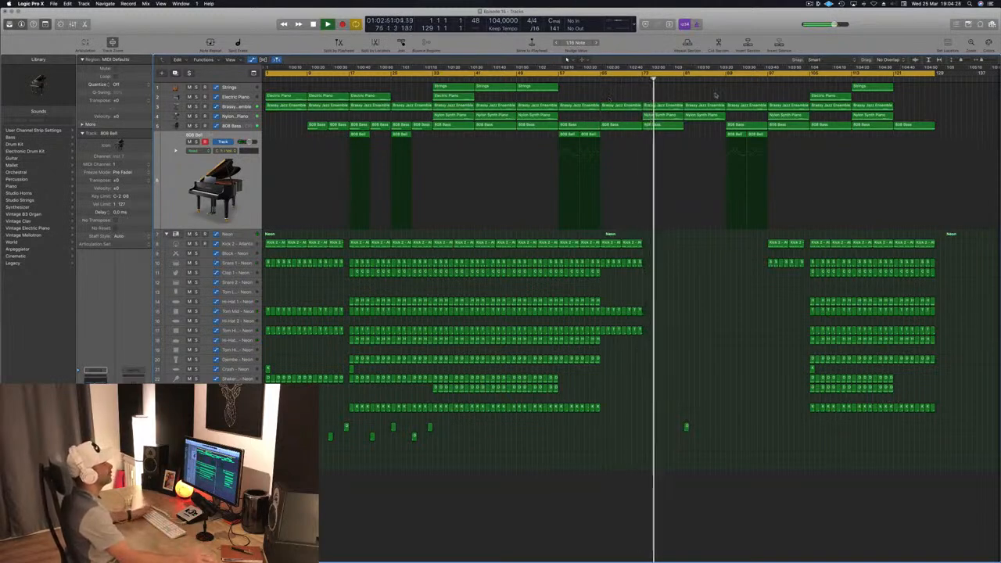
{"action": "left_click", "coordinate": [721, 77]}
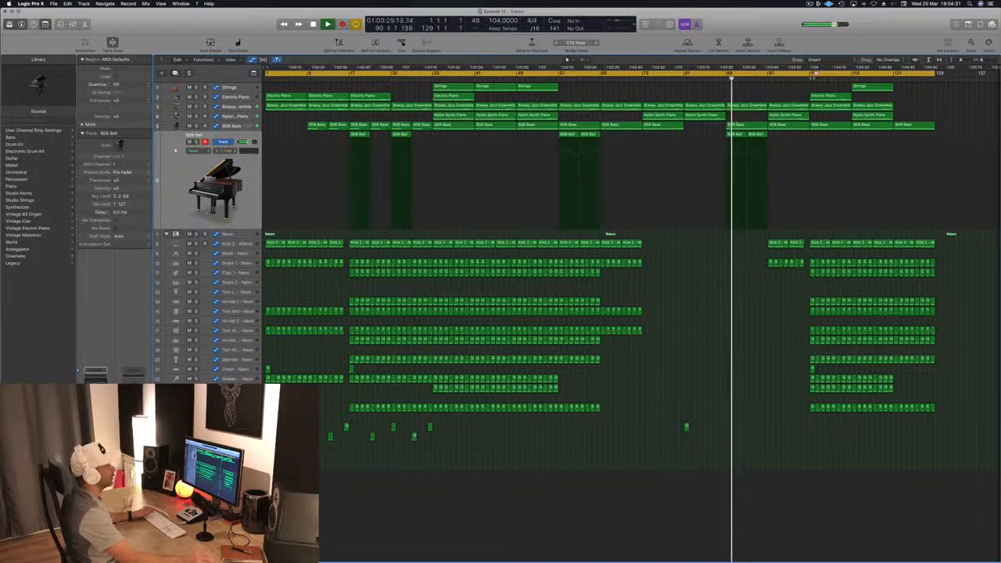
{"action": "left_click", "coordinate": [813, 76]}
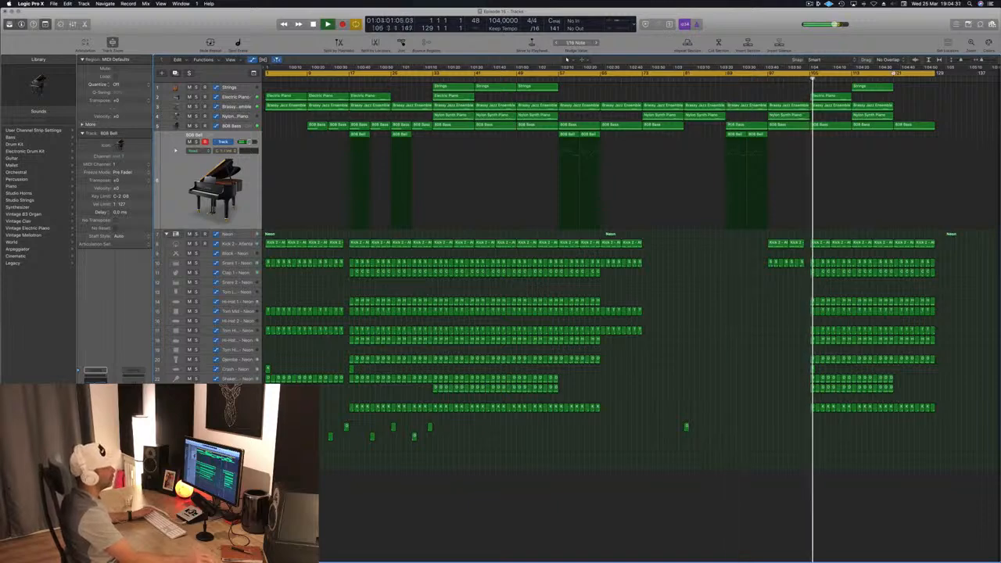
{"action": "left_click", "coordinate": [893, 76]}
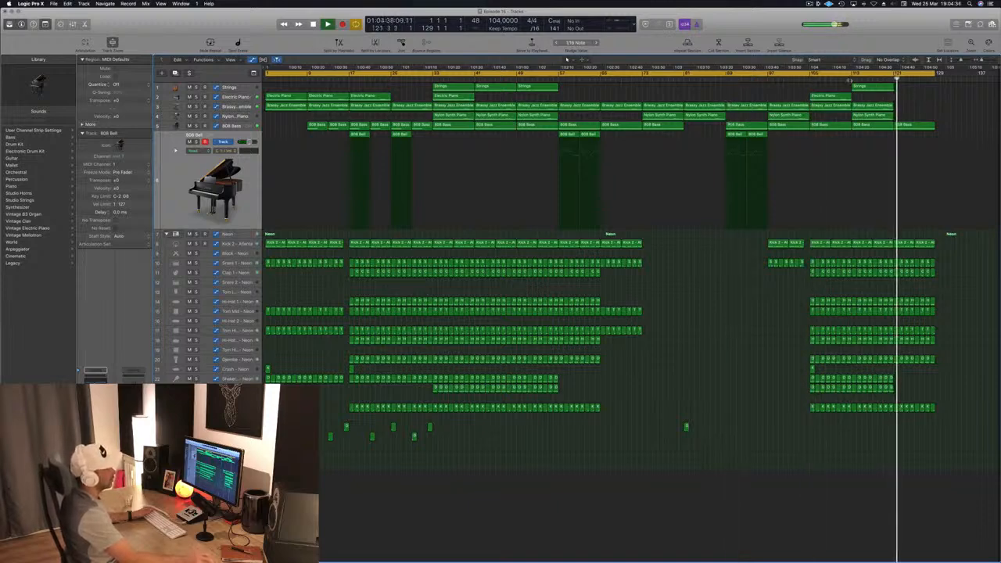
{"action": "left_click", "coordinate": [851, 78]}
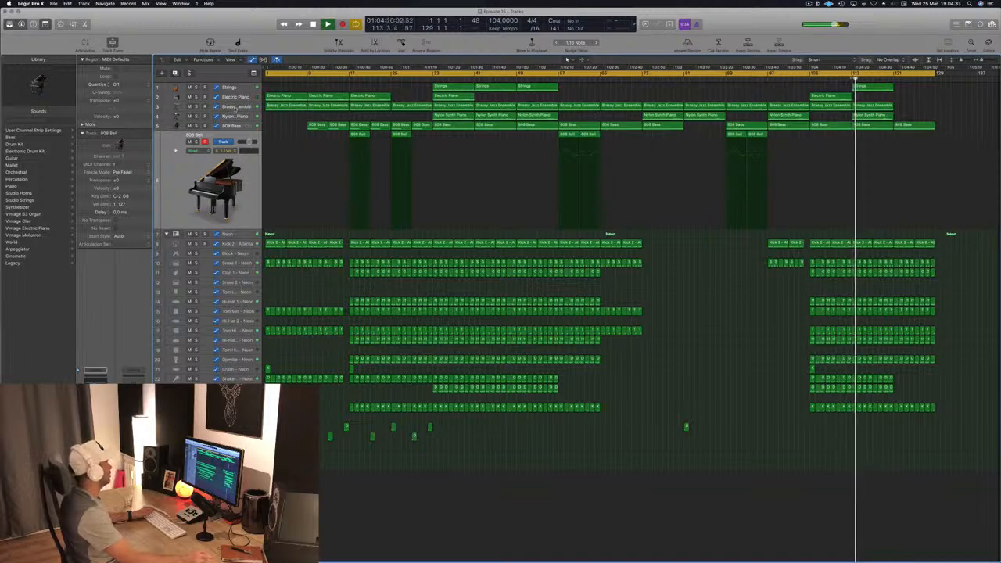
{"action": "left_click", "coordinate": [234, 107]}
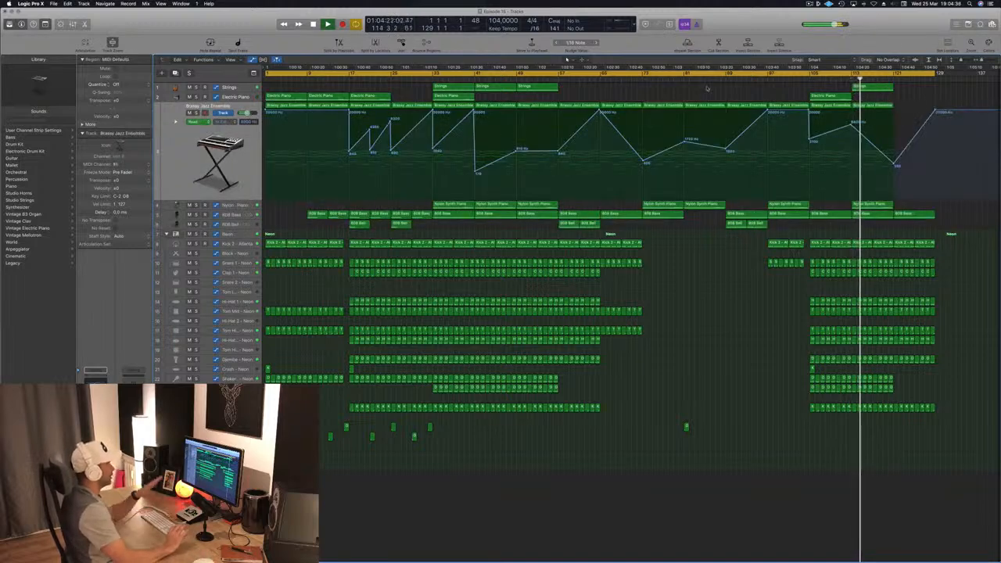